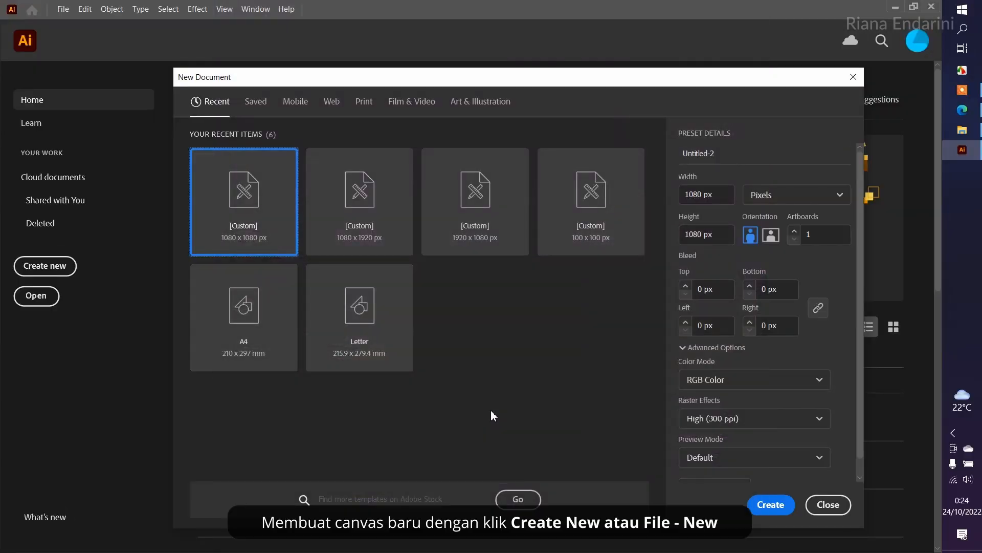
Step: Create a 1080 x 1080 px RGB document named Pemandangan at 300 ppi and collapse the open Brushes panel
click(761, 154)
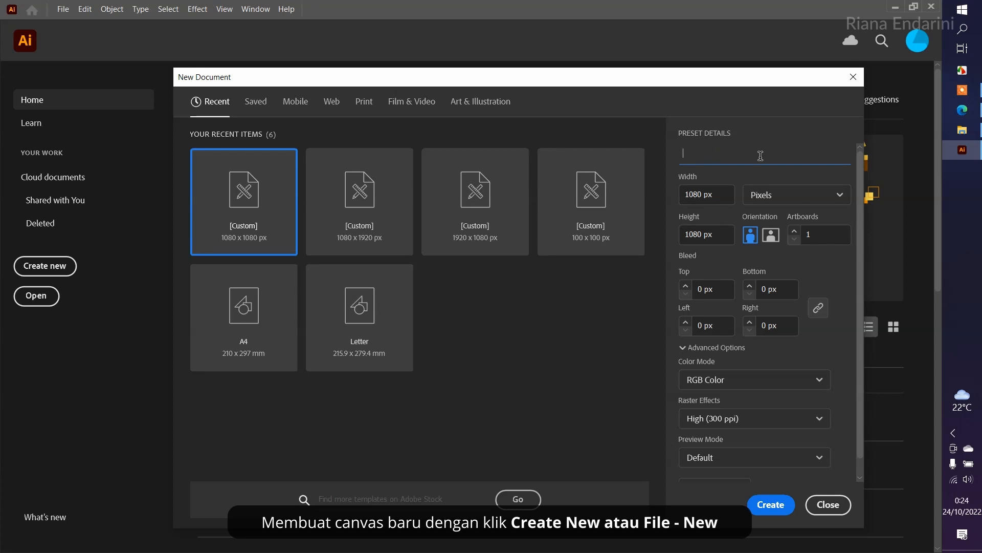
text(Pemandangan)
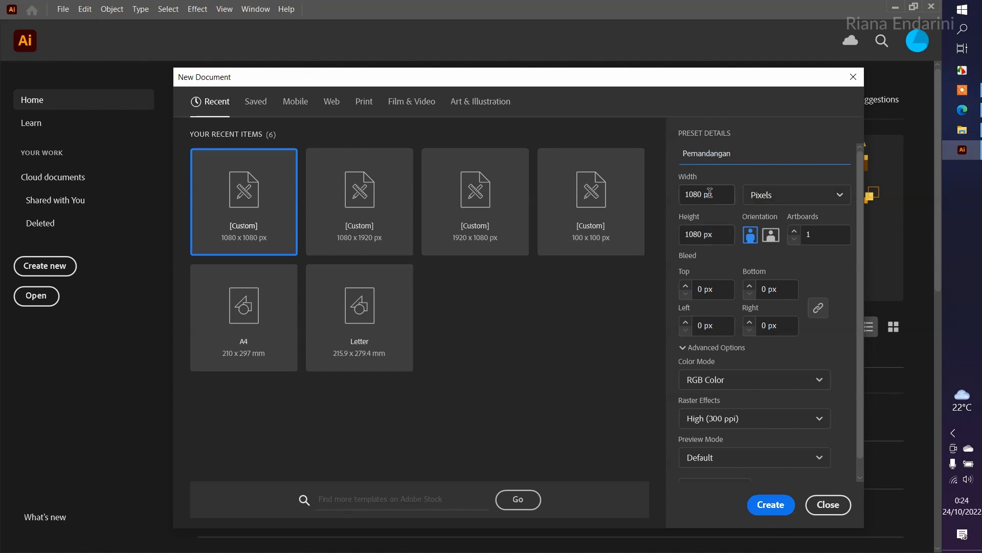
click(767, 196)
click(767, 204)
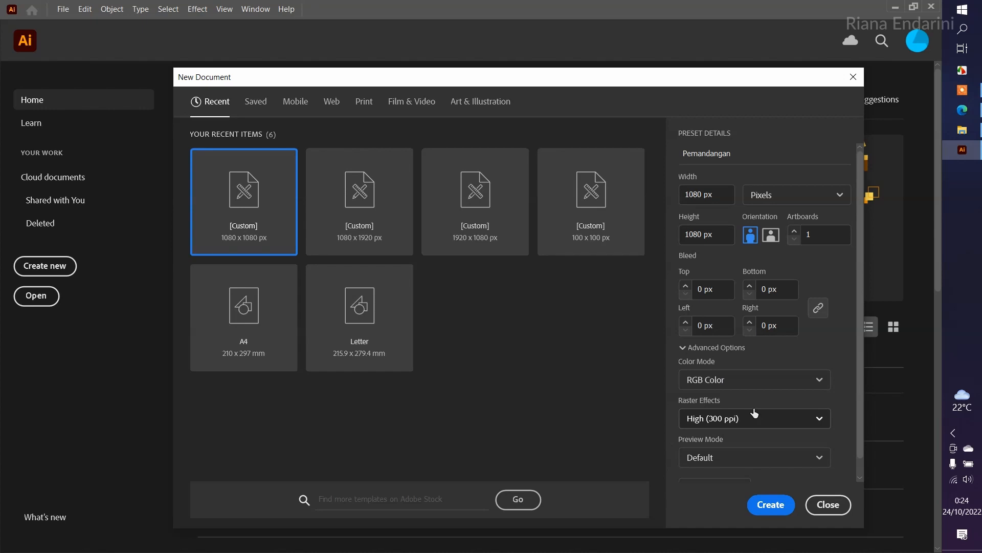
click(770, 506)
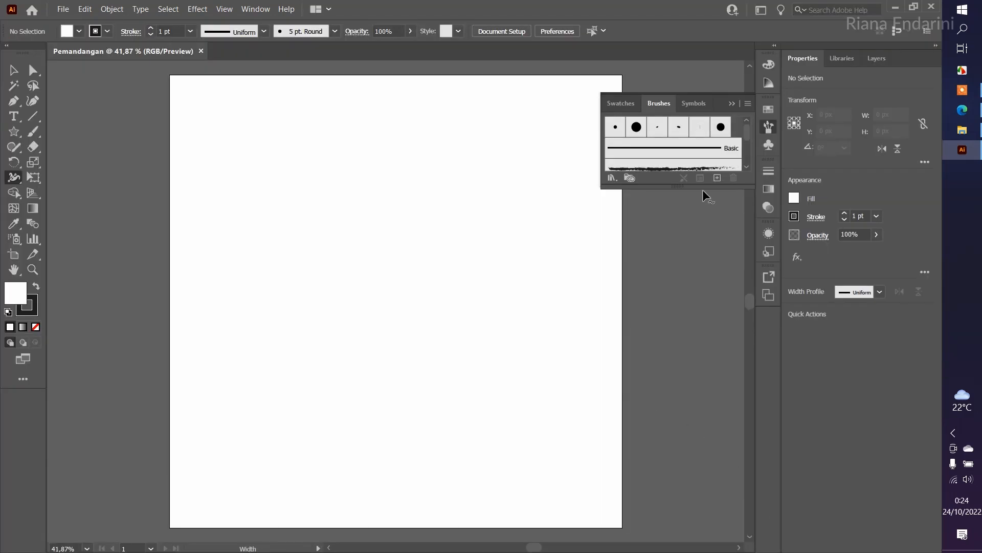
click(732, 104)
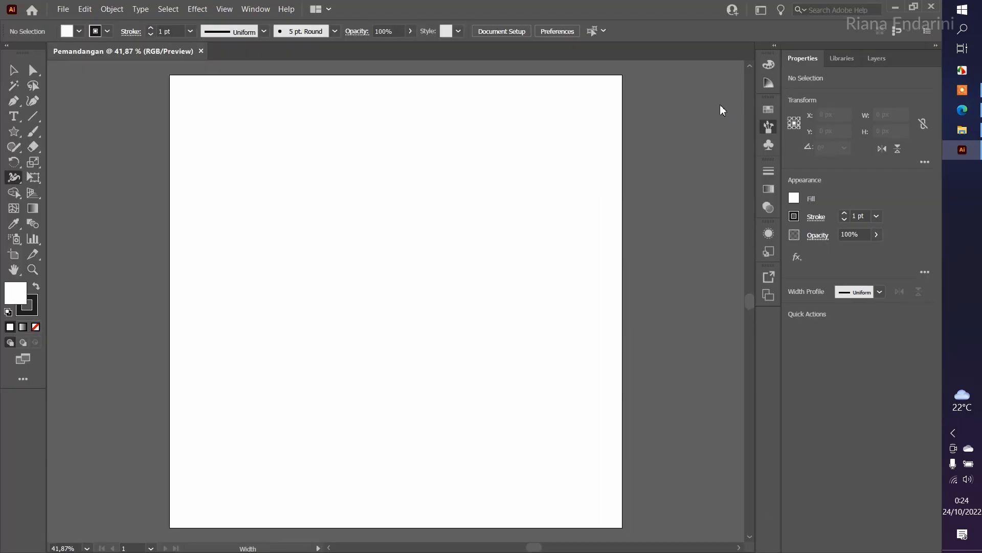
Step: Try the Essentials workspace and return to Essentials Classic
click(255, 11)
mouse_move(332, 70)
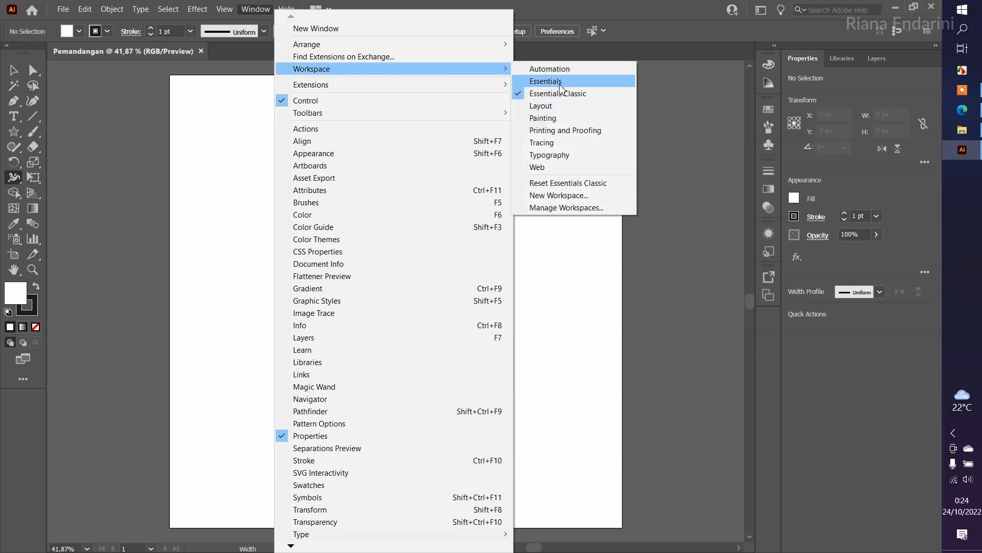
click(546, 81)
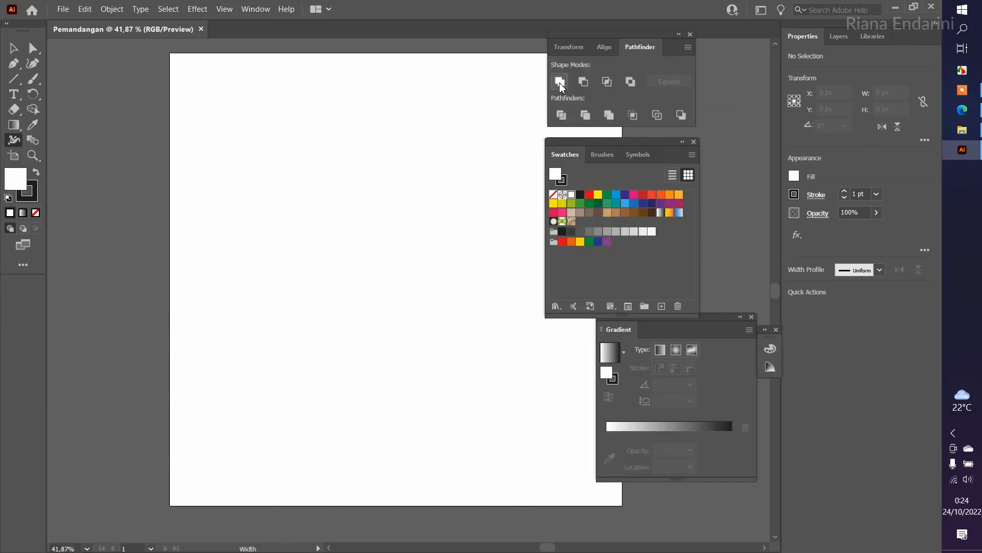
click(249, 9)
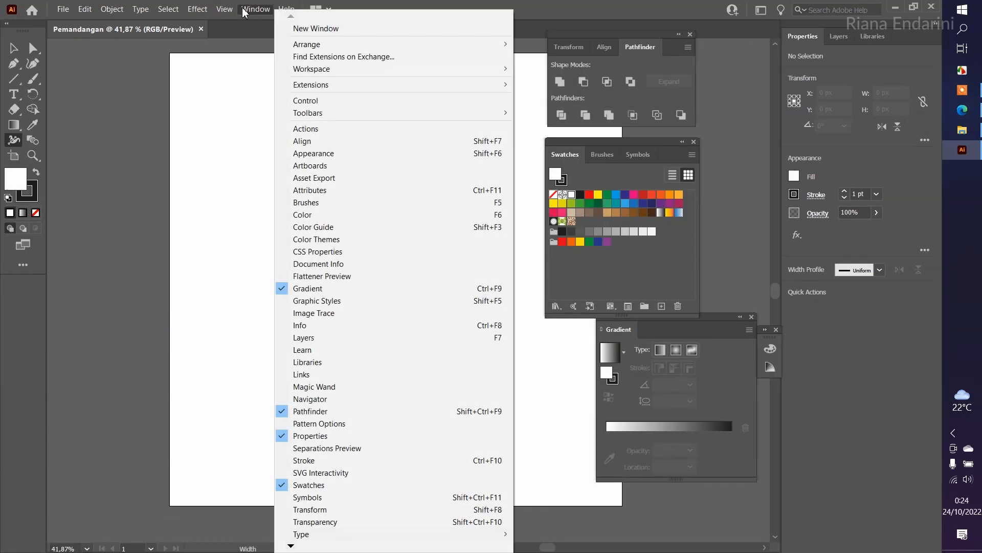
mouse_move(332, 69)
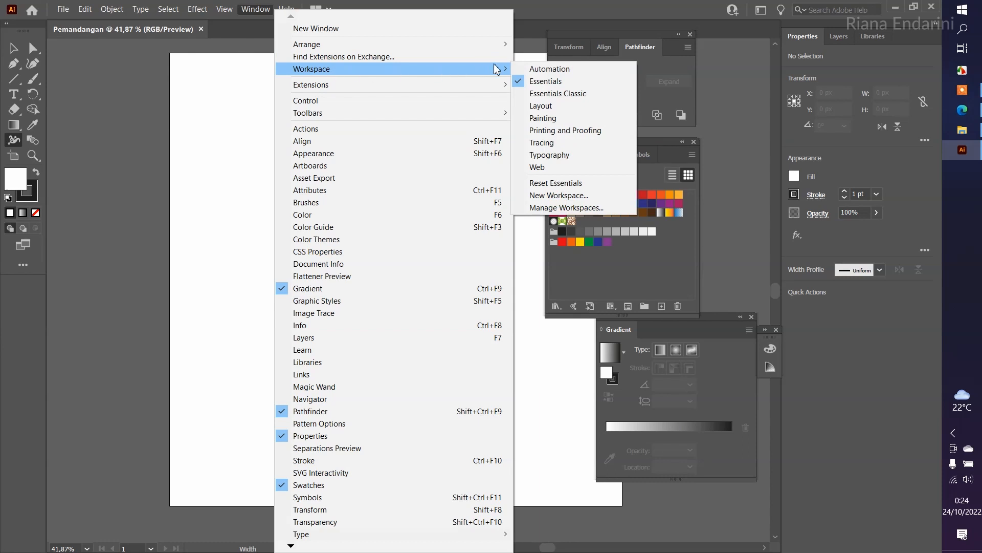
click(543, 94)
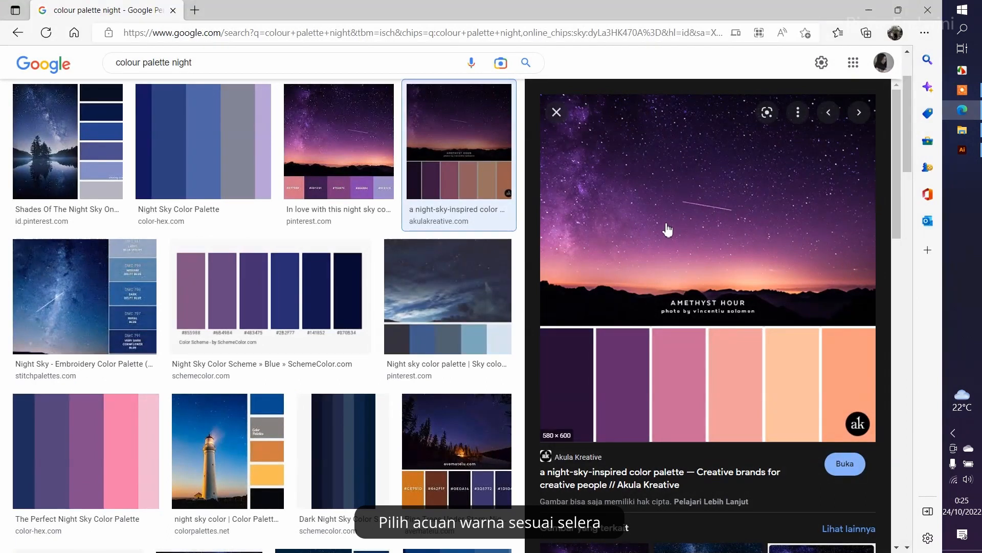
Step: Copy the Amethyst Hour night-sky palette image from the browser and paste it into the Pemandangan document in Illustrator
right_click(687, 201)
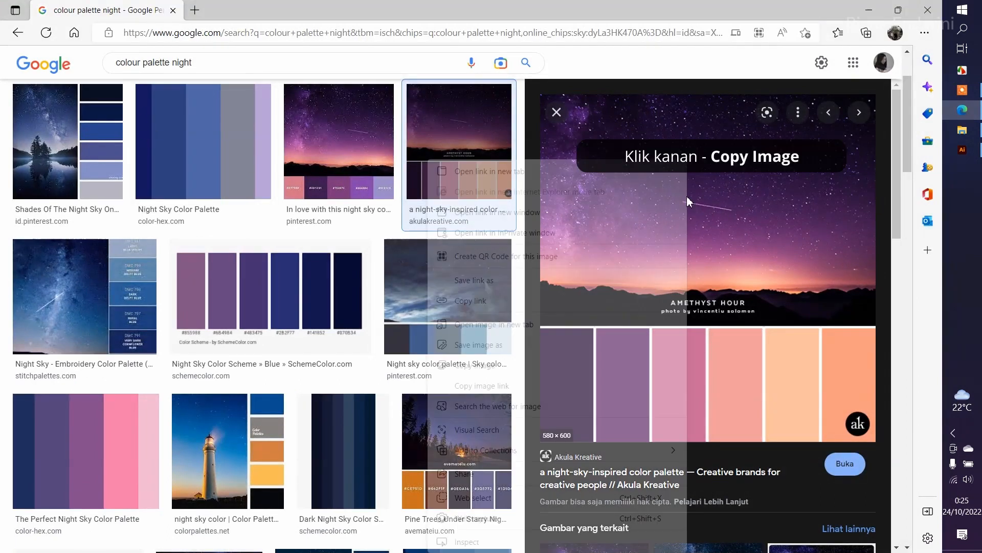
click(544, 366)
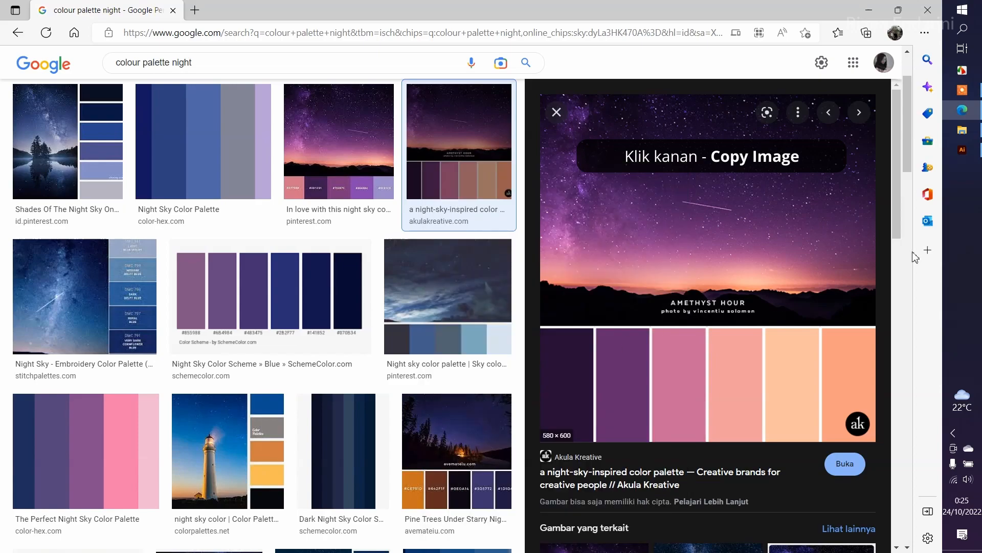
click(963, 149)
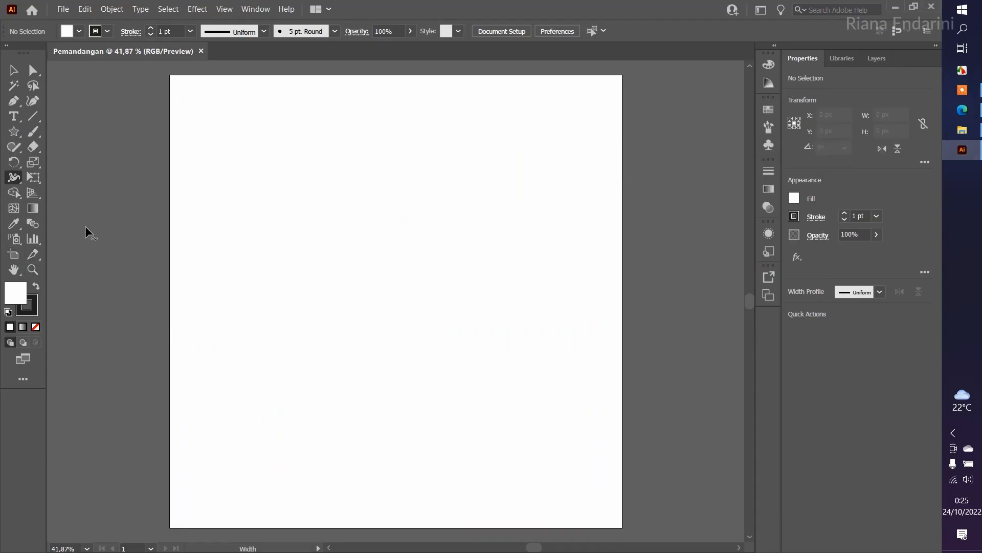
key(ctrl+v)
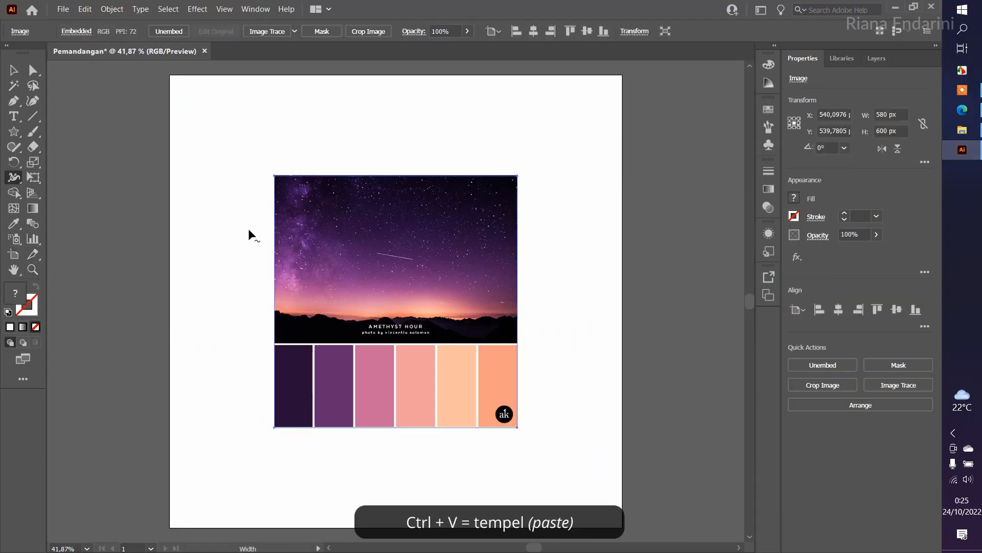
Step: Move the pasted palette image off the artboard, onto the empty canvas to its left
scroll(272, 233, down, 1)
drag(272, 233, 440, 223)
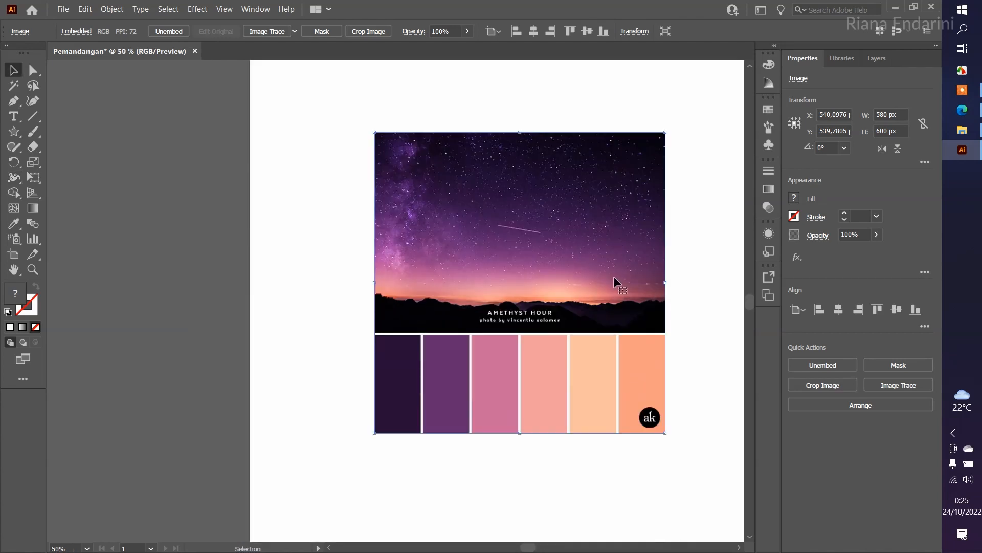
key(v)
drag(602, 274, 225, 236)
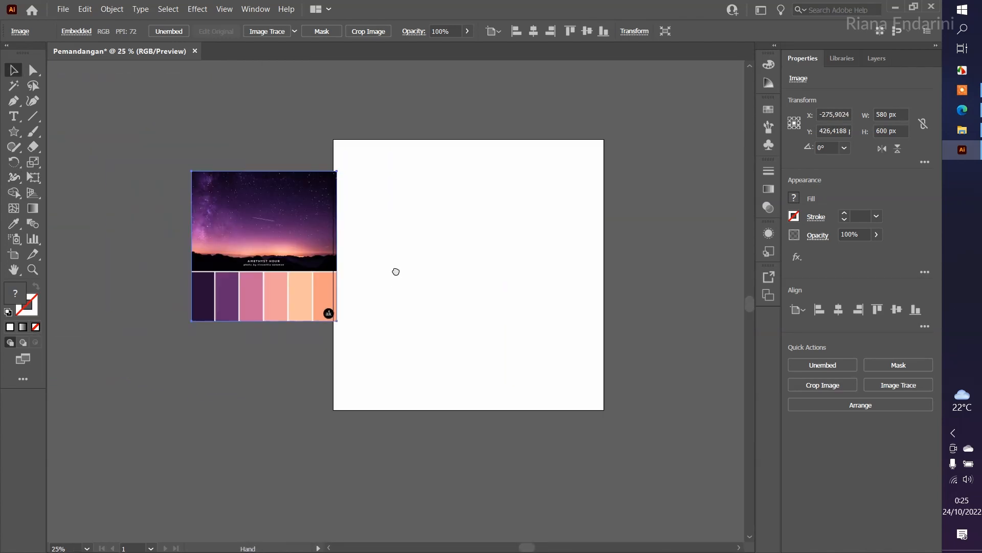
drag(269, 269, 243, 237)
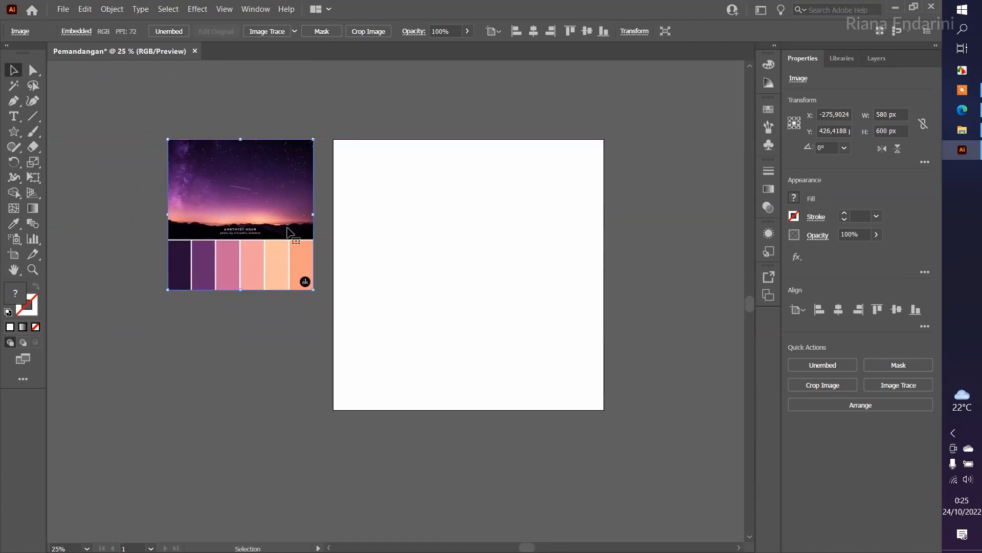
Step: Draw a 1080 x 1080 px rectangle that covers the whole artboard
click(661, 180)
key(m)
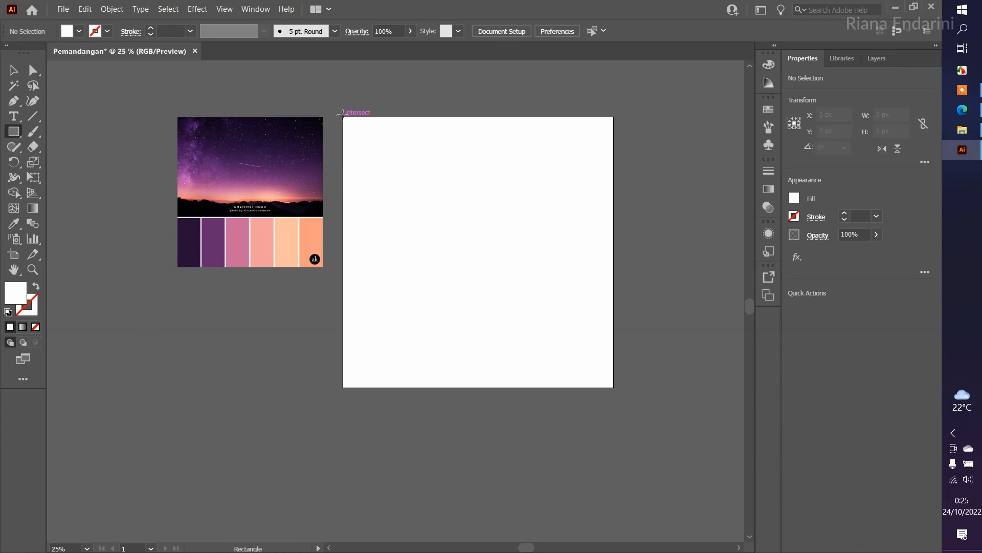
drag(343, 117, 614, 388)
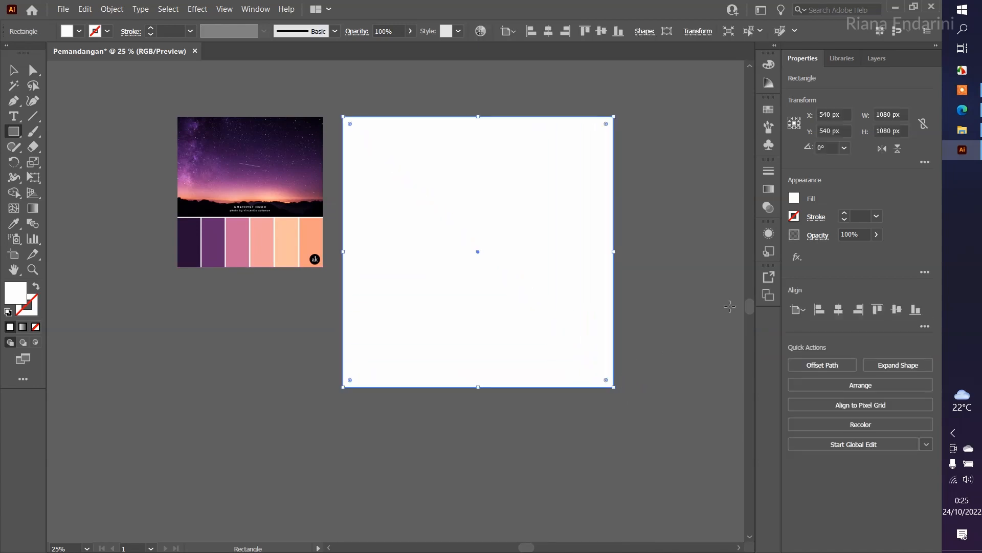
Step: Apply a linear gradient to the rectangle and colour its 100% stop with the palette image's dark purple
click(768, 190)
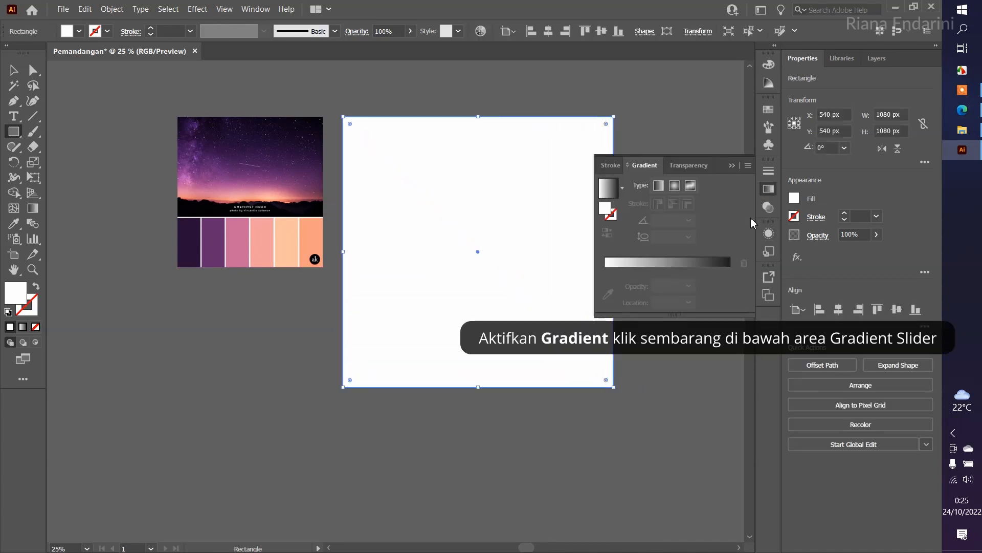
click(732, 276)
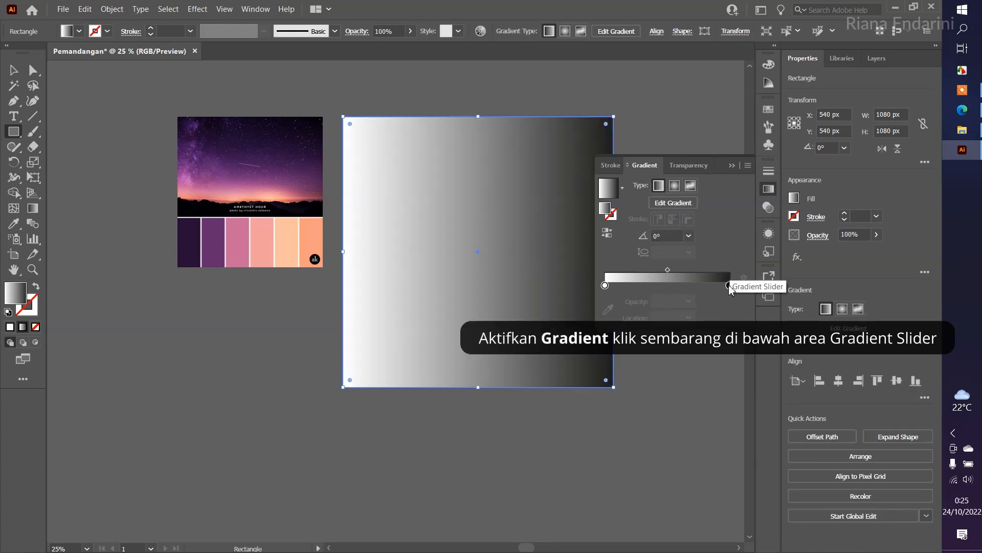
click(729, 285)
click(608, 309)
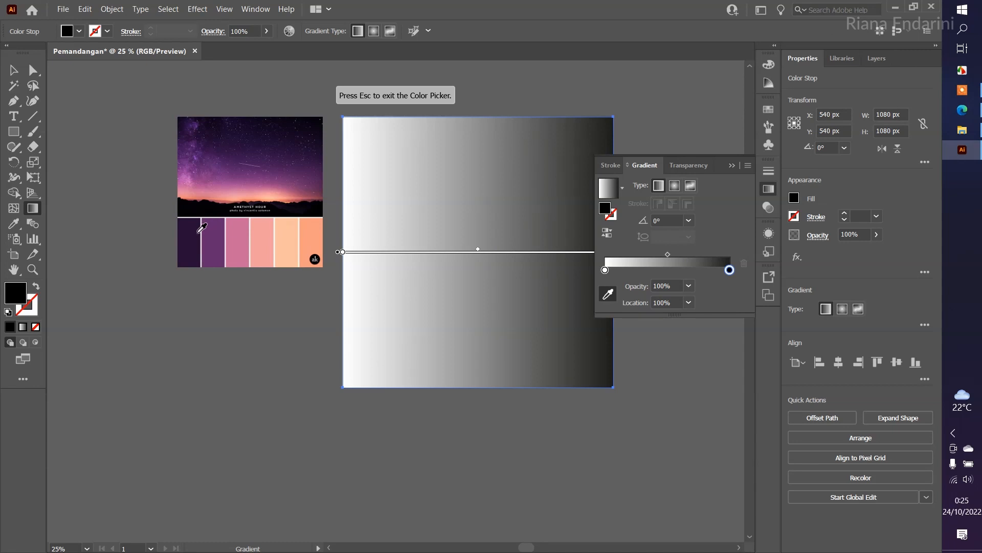
click(200, 228)
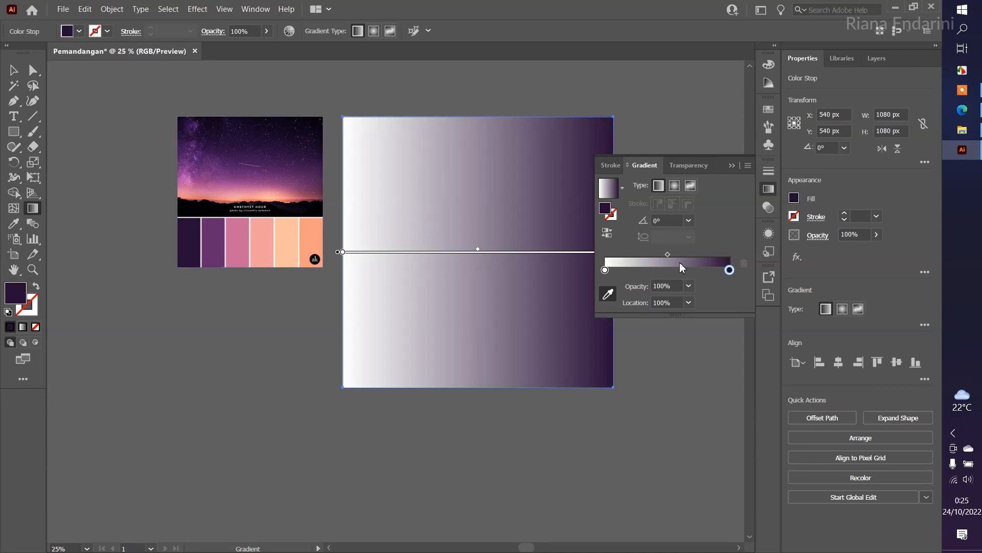
Step: Add a gradient stop at about 50% in the palette's medium purple and colour the 0% stop with its orange
click(667, 274)
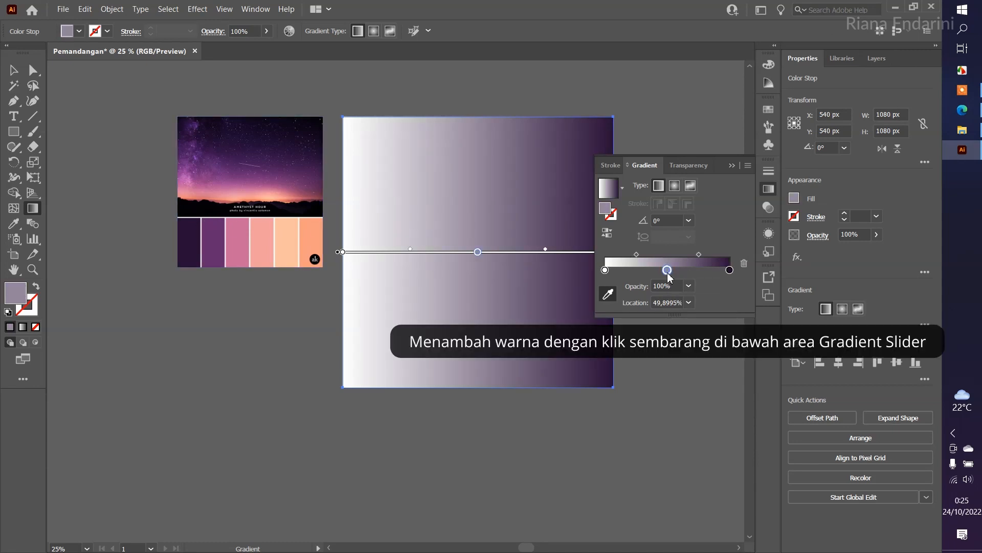
click(213, 245)
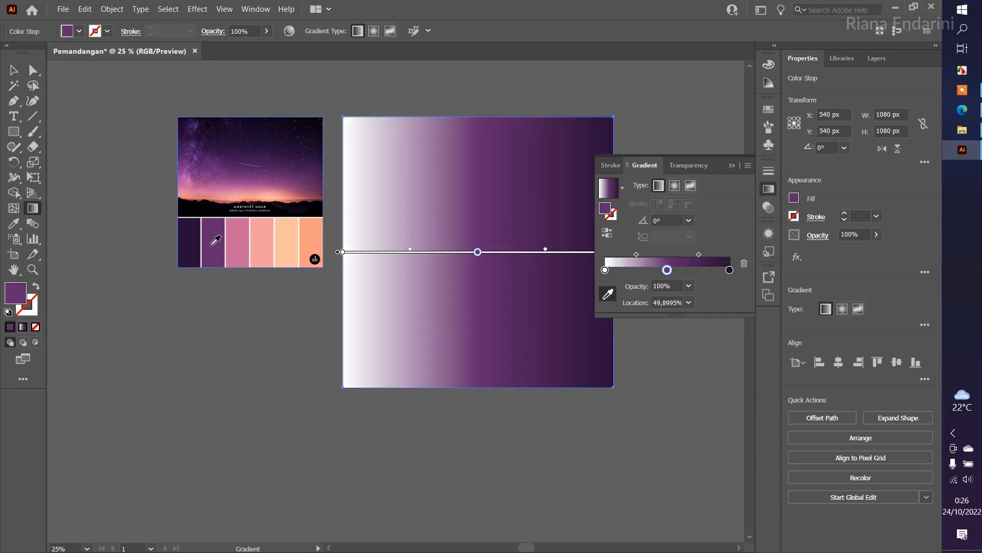
click(606, 271)
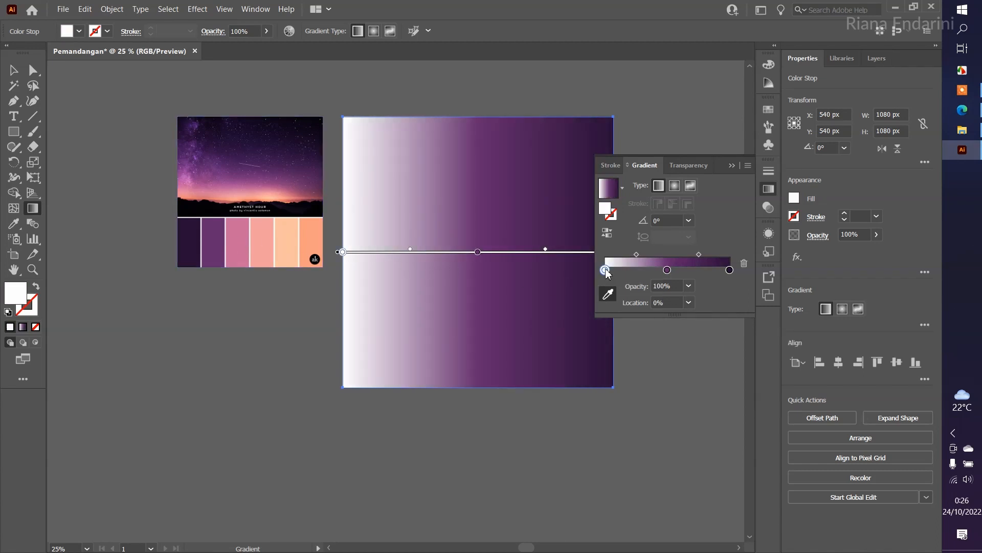
click(314, 236)
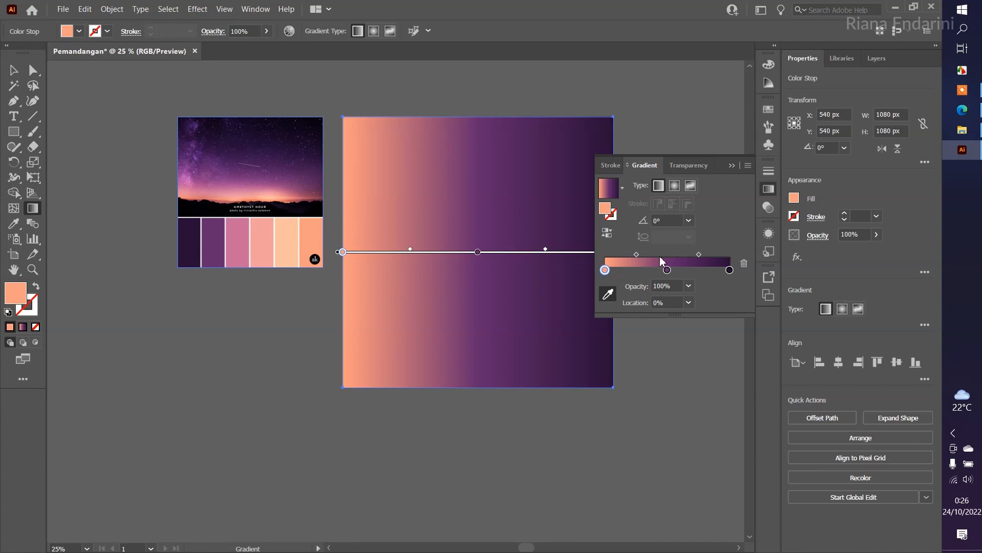
Step: Shift the gradient's dark purple end stop slightly inward and add another stop at about 99.75%
click(730, 273)
drag(730, 273, 713, 271)
click(730, 273)
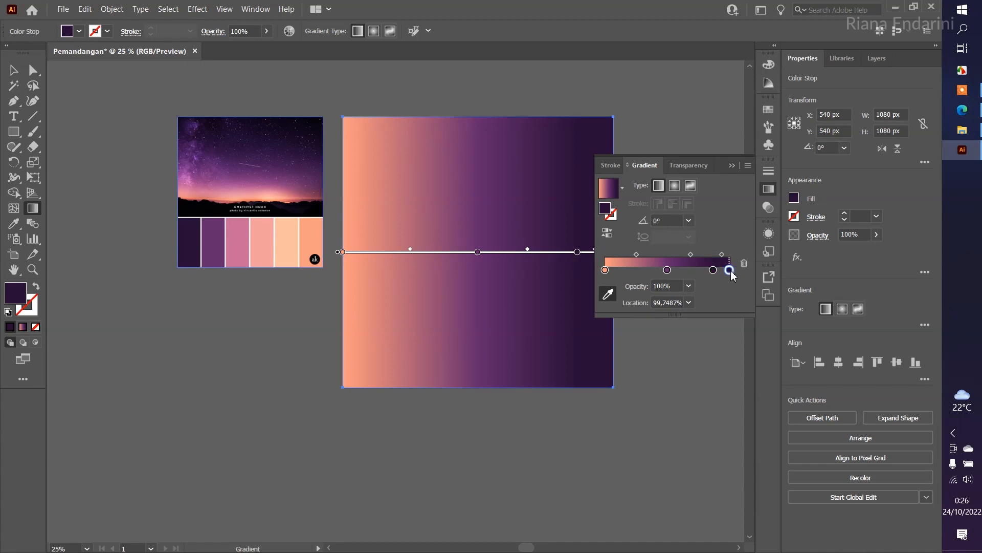
Step: Try black on the gradient's outermost dark stop, and resample the palette's dark purple for it
double_click(730, 271)
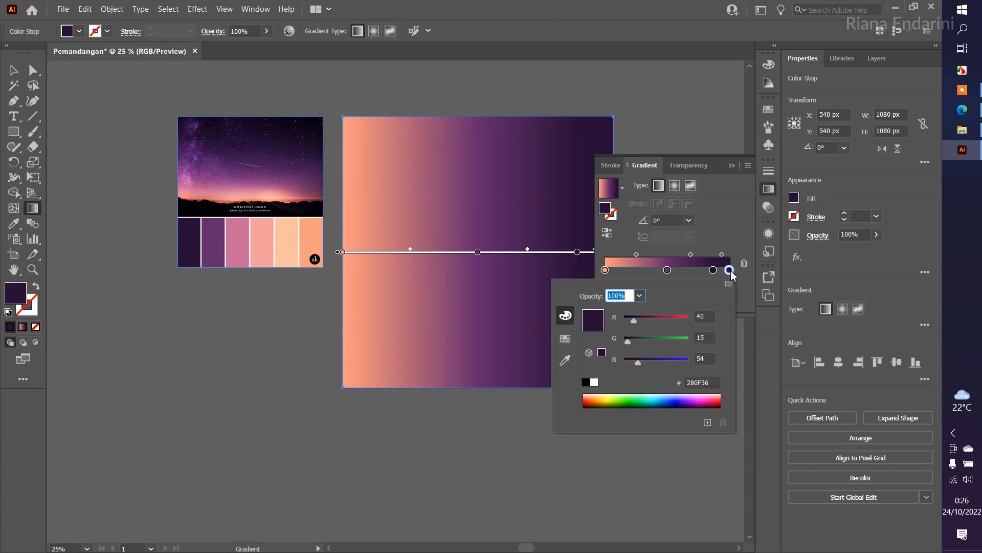
click(585, 383)
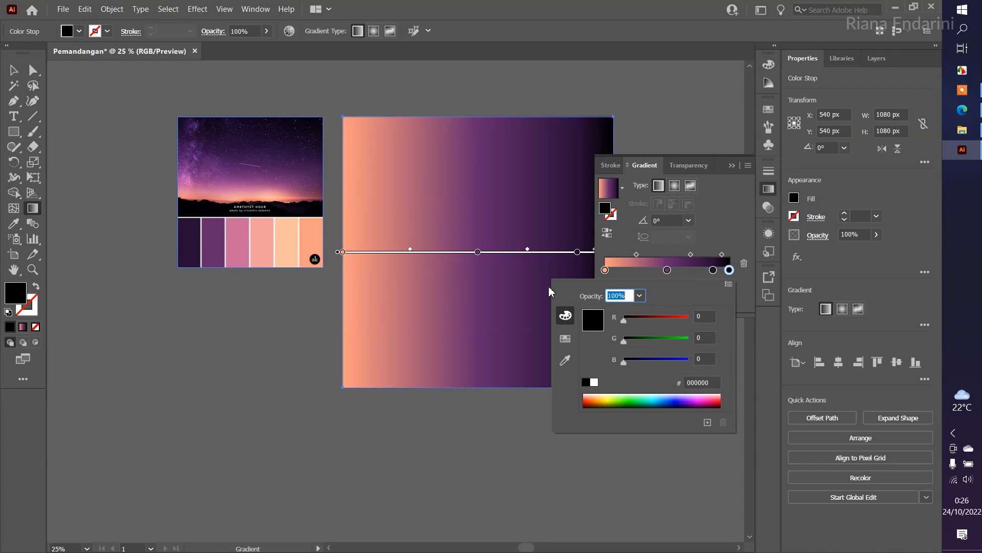
click(566, 360)
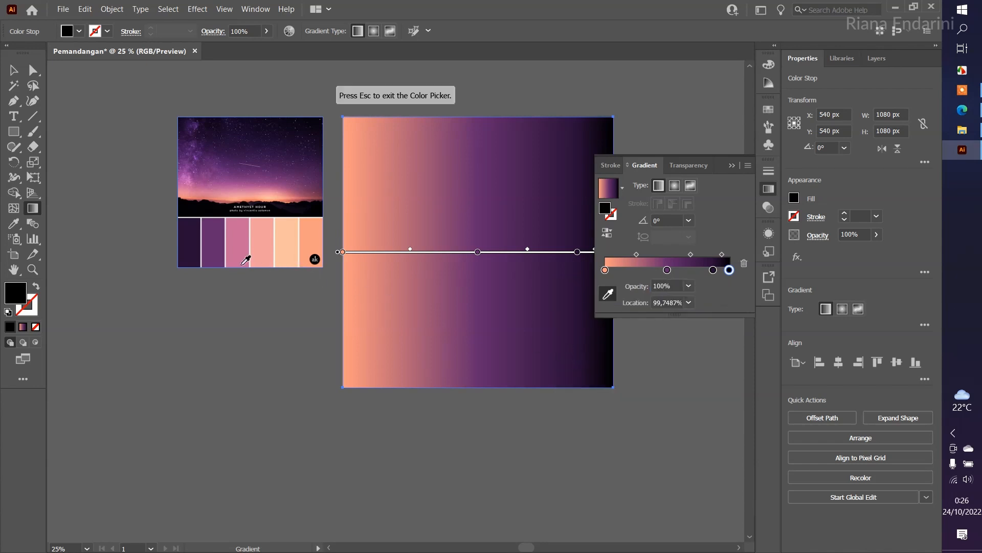
click(195, 239)
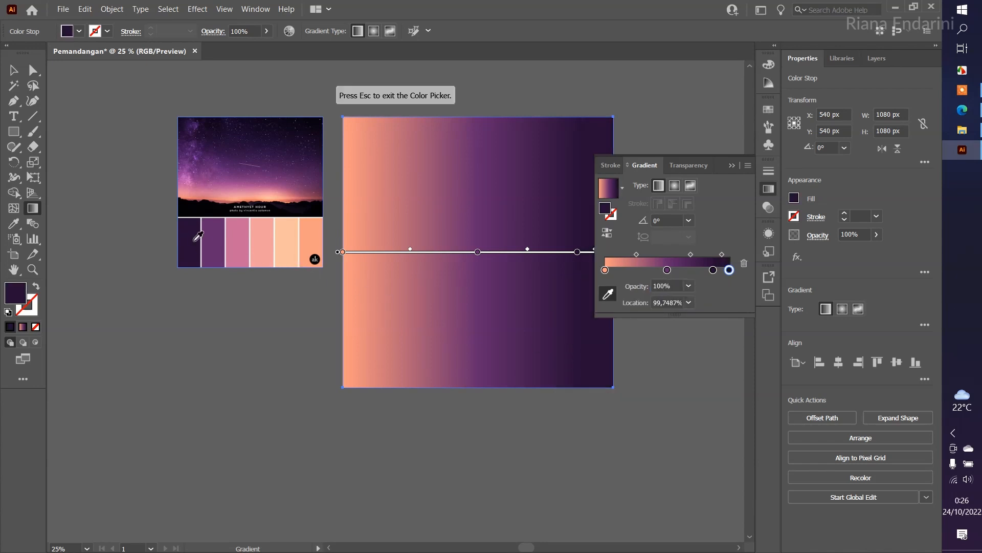
Step: Darken the gradient's outermost dark stop to RGB 22, 15, 34 (160F22)
double_click(729, 270)
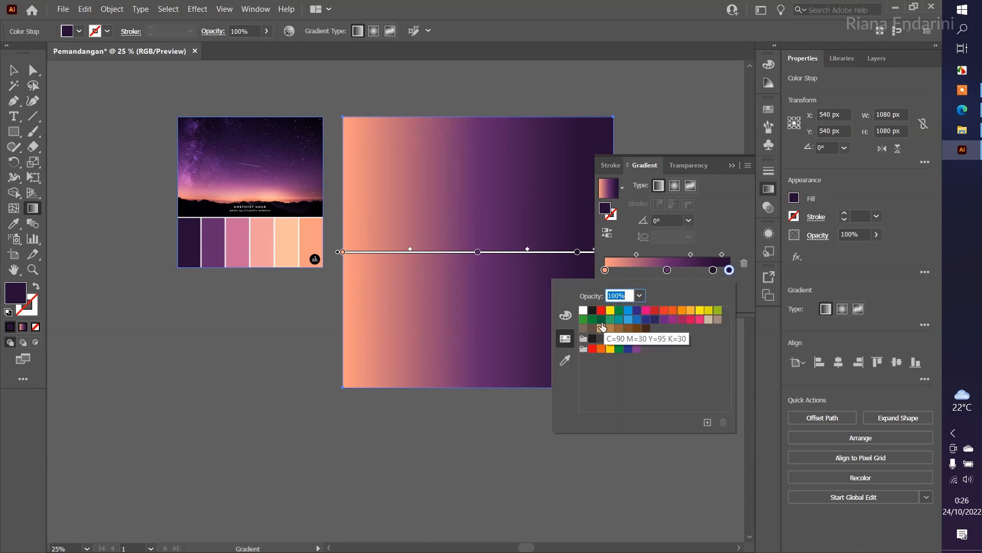
click(566, 314)
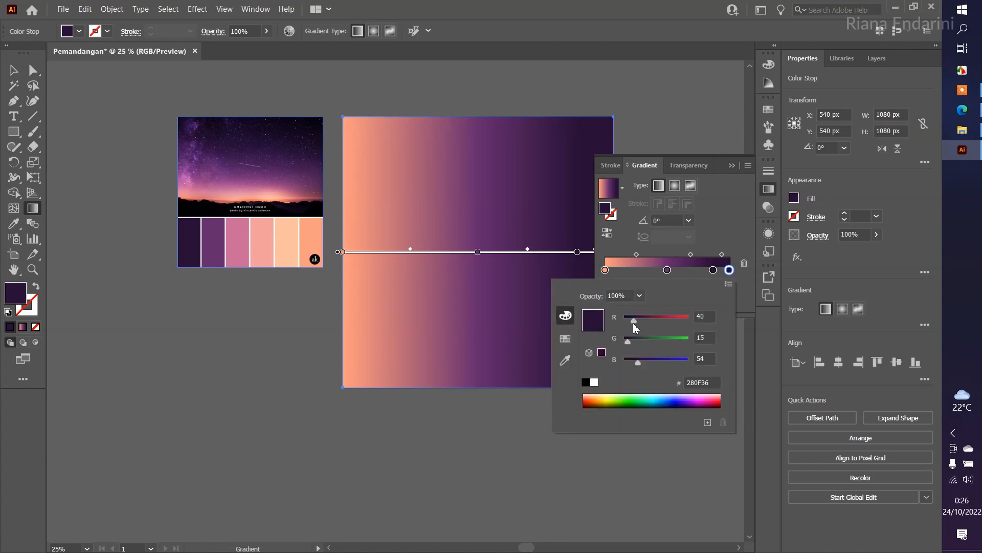
drag(631, 319, 628, 319)
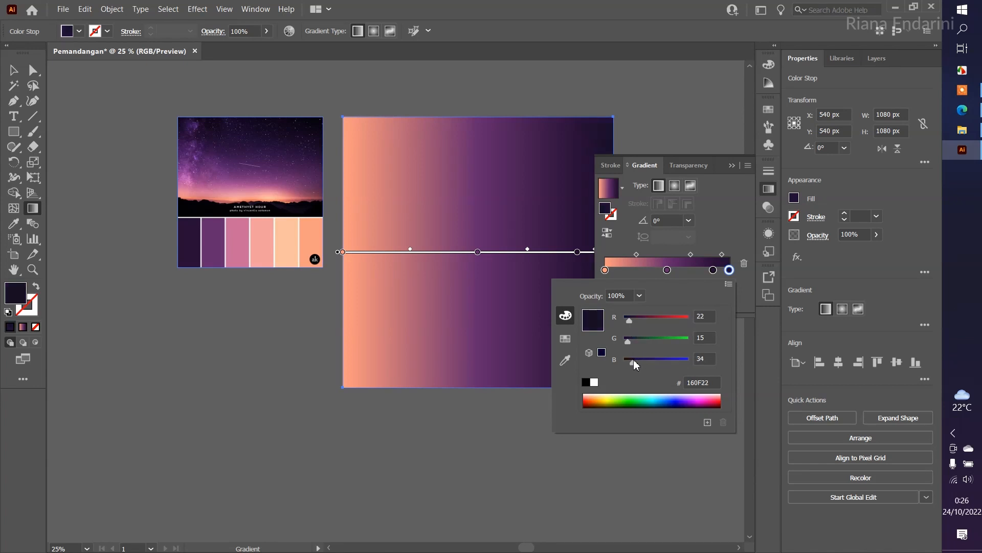
click(732, 165)
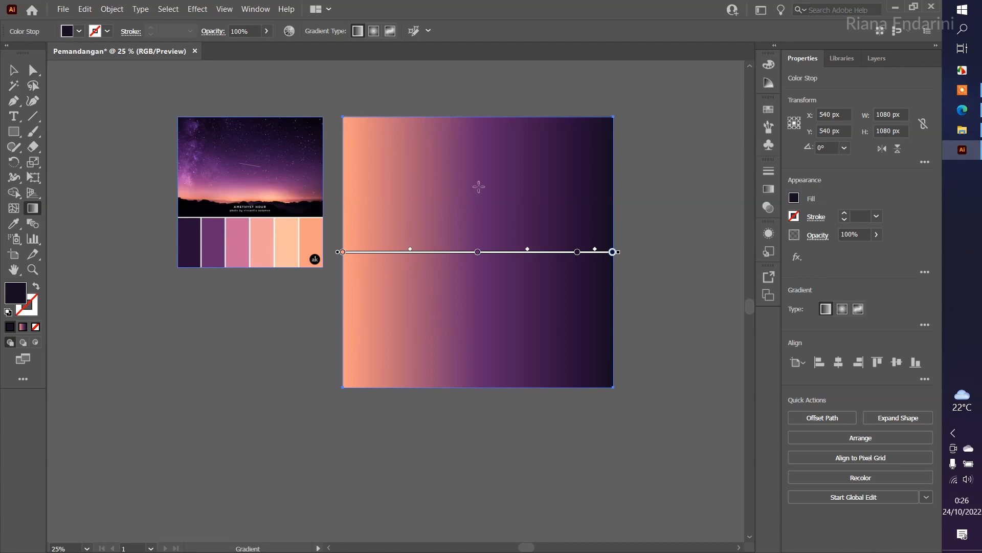
Step: Redirect the rectangle's gradient vertically, from orange at its bottom edge to the darkest stop slightly above its top edge
mouse_move(509, 375)
mouse_down()
mouse_move(514, 250)
mouse_move(499, 147)
mouse_move(509, 72)
mouse_move(509, 121)
mouse_move(520, 123)
mouse_up()
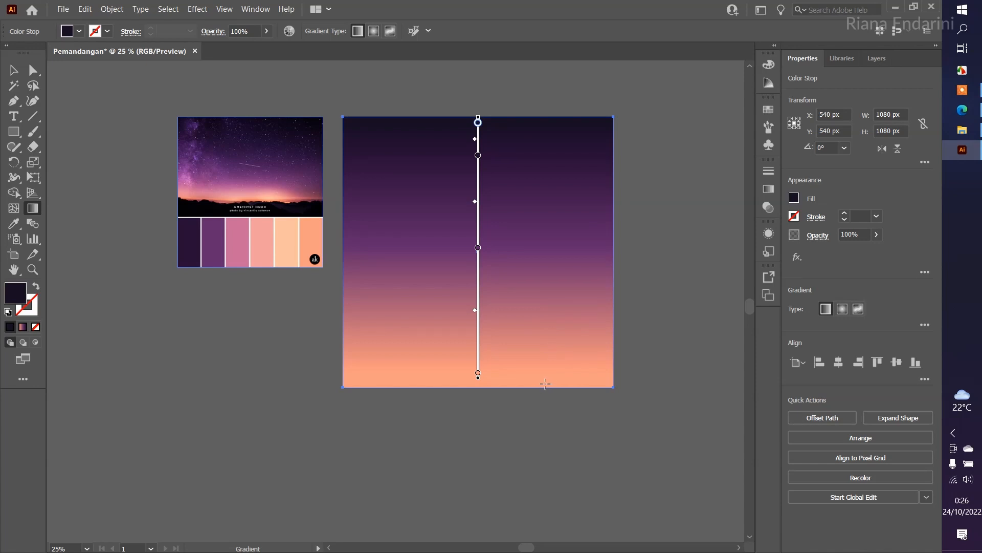
drag(545, 384, 546, 93)
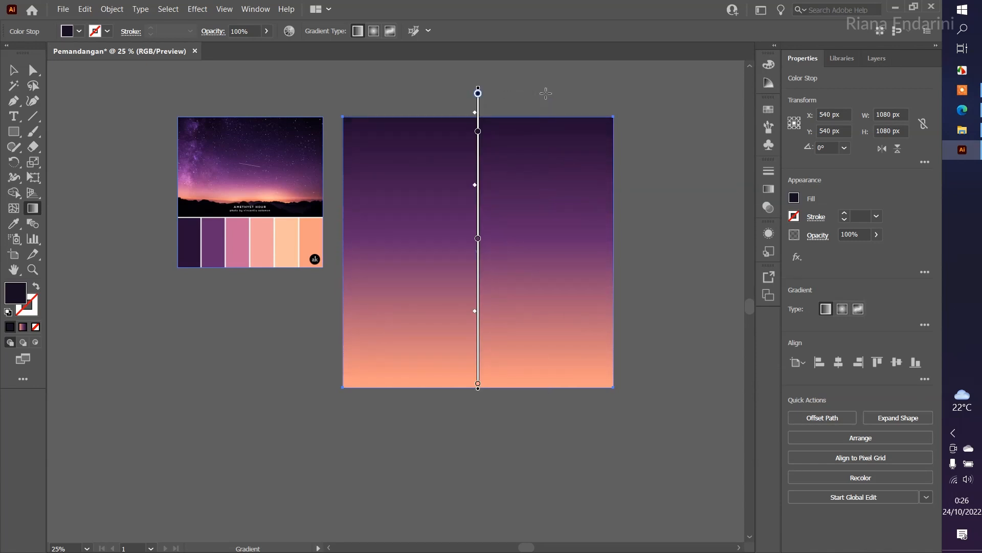
click(13, 70)
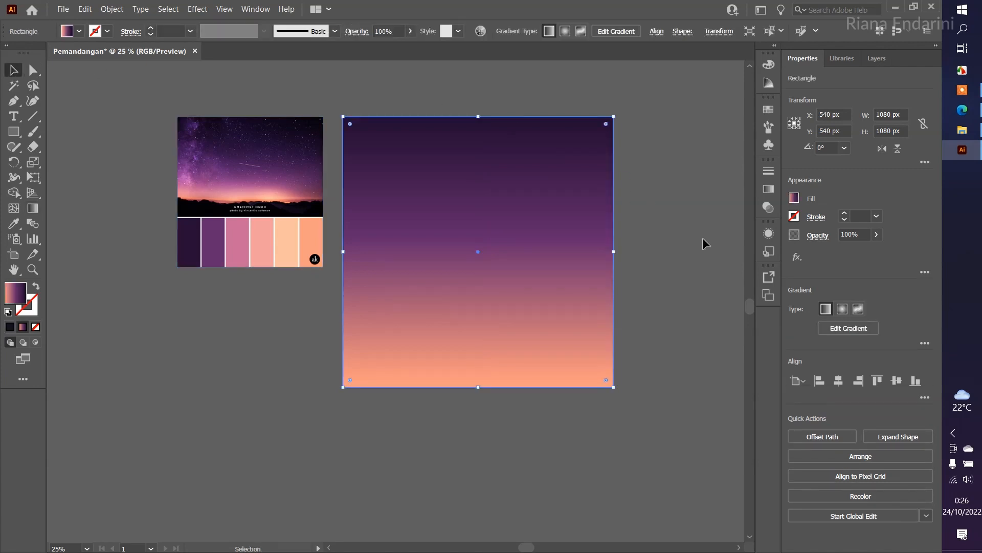
Step: Expand Layer 1 and lock the palette image
click(877, 60)
click(823, 77)
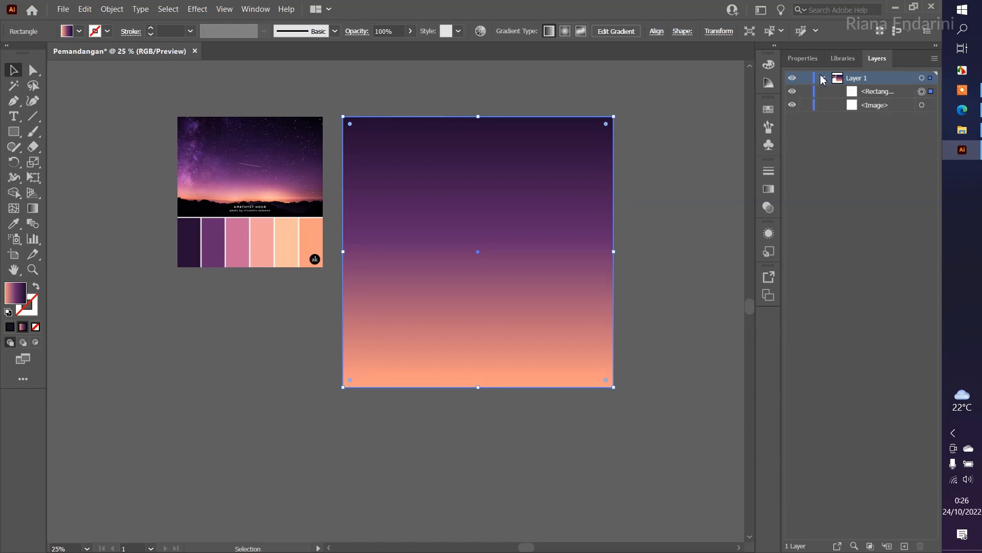
click(805, 105)
Step: Rename the gradient rectangle as BG and lock it
double_click(874, 92)
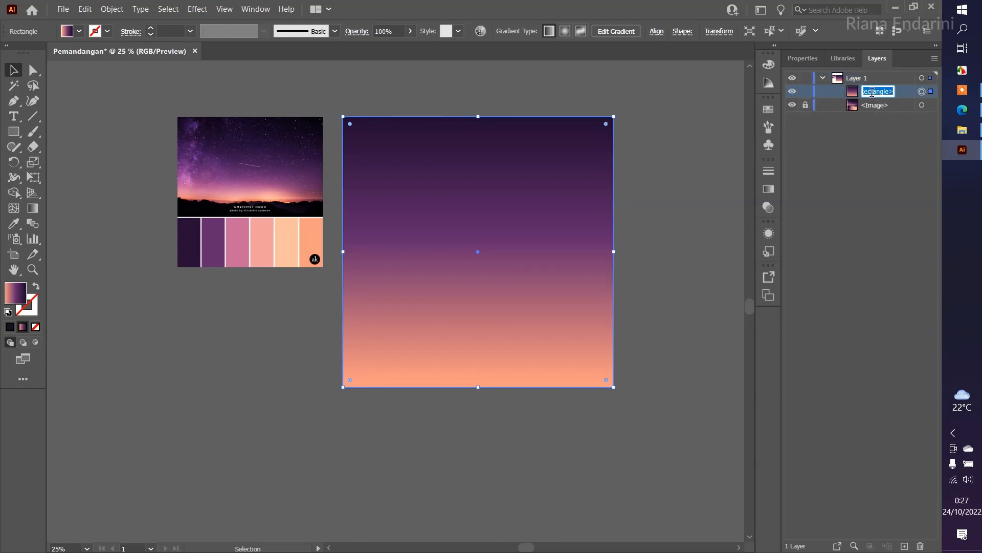
text(B)
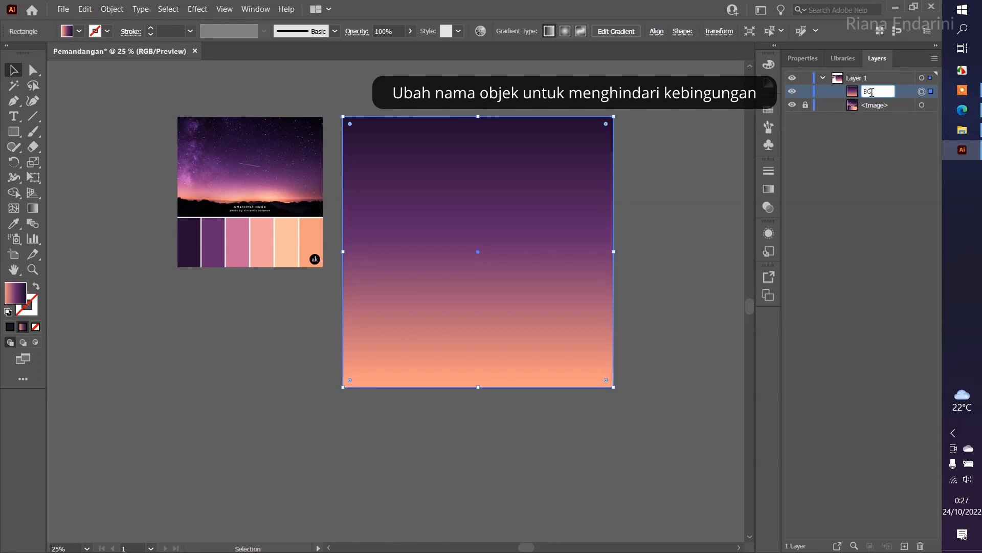
text(G)
key(Return)
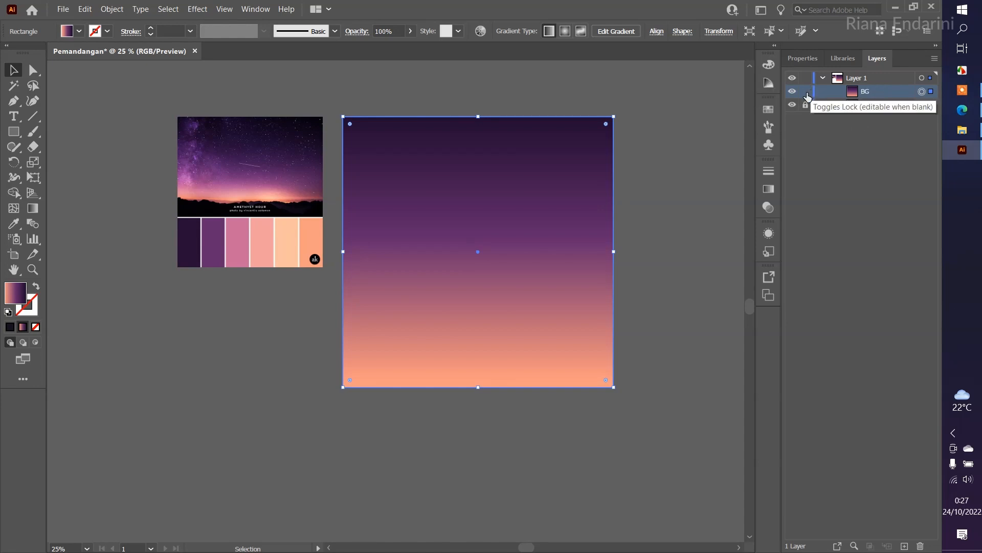
click(806, 92)
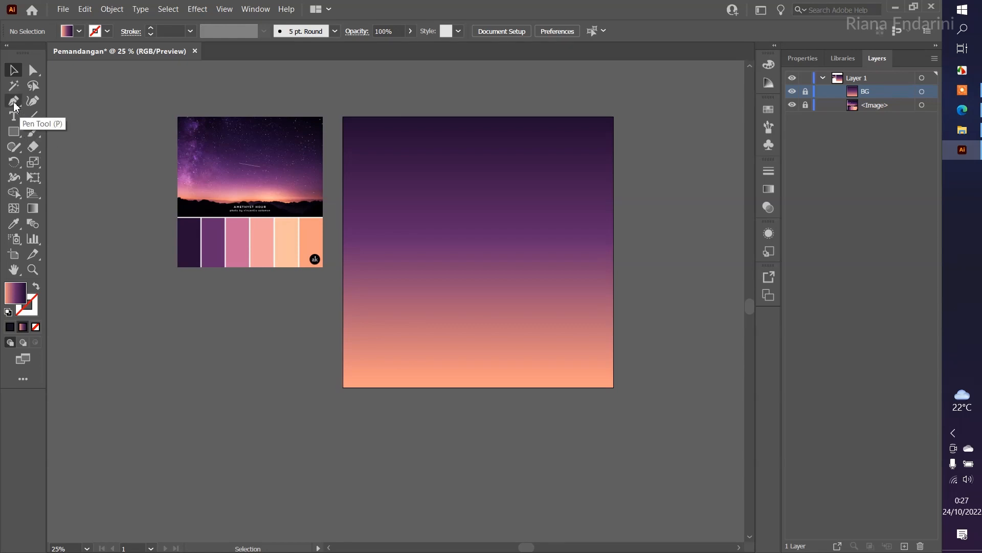
Step: Paint a closed mountain outline over the right half of the artboard with the Paintbrush in solid colour 160F22
click(32, 132)
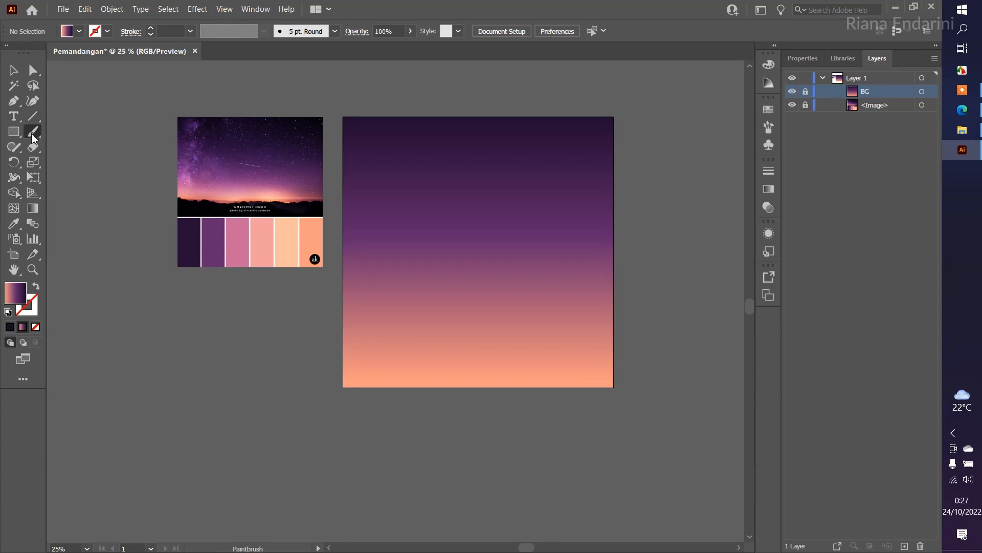
click(10, 328)
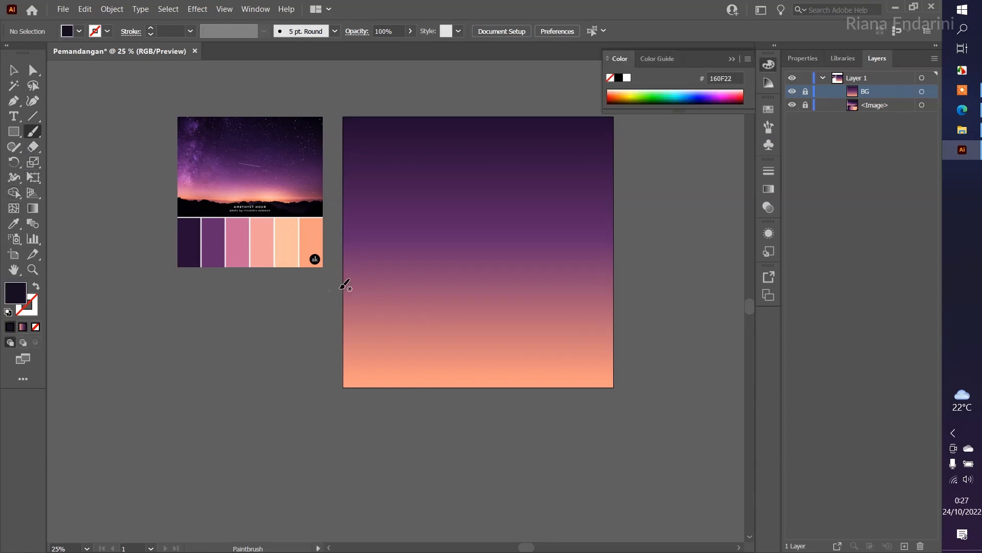
mouse_move(427, 278)
mouse_down()
mouse_move(499, 237)
mouse_move(530, 190)
mouse_move(546, 195)
mouse_up()
key(ctrl+z)
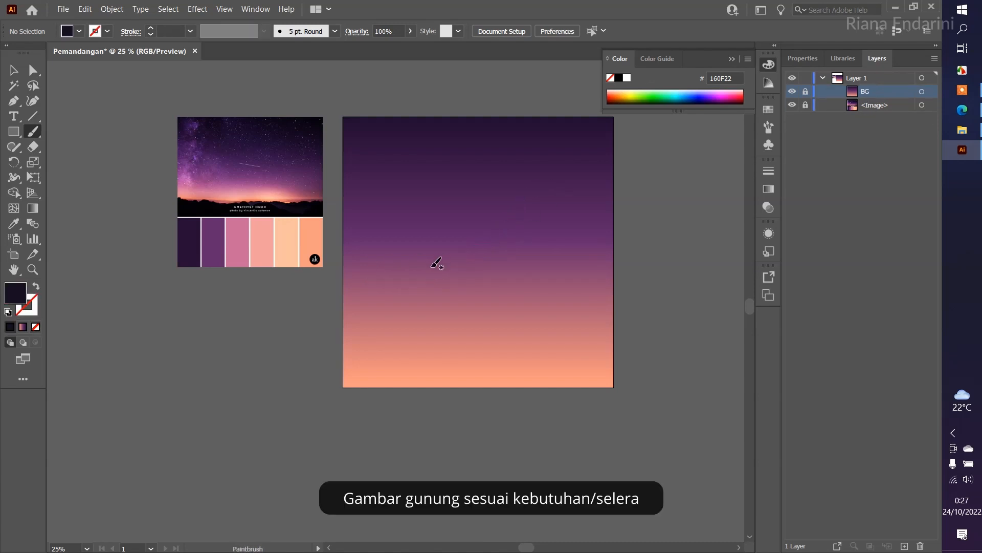
mouse_move(432, 272)
mouse_down()
mouse_move(551, 196)
mouse_move(634, 279)
mouse_move(424, 275)
mouse_up()
Step: Paint a larger mountain outline extending past the artboard's left edge, plus a long low ridge outline across both mountains
mouse_move(291, 248)
mouse_down()
mouse_move(371, 188)
mouse_move(409, 176)
mouse_move(449, 185)
mouse_move(543, 258)
mouse_move(291, 259)
mouse_up()
key(ctrl+z)
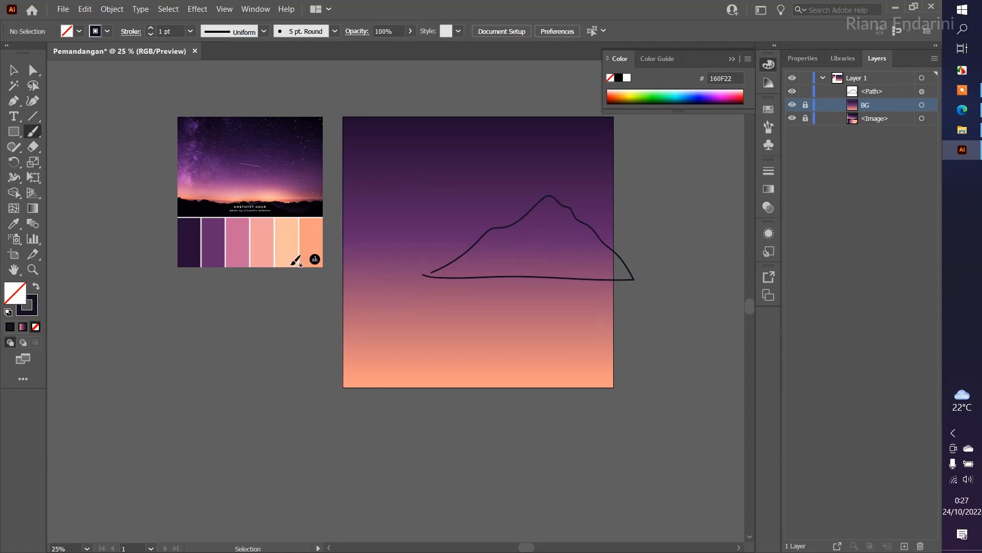
drag(292, 269, 350, 207)
mouse_move(389, 179)
mouse_down()
mouse_move(552, 277)
mouse_move(278, 275)
mouse_up()
mouse_move(358, 273)
mouse_down()
mouse_move(463, 243)
mouse_move(505, 260)
mouse_move(643, 279)
mouse_move(316, 281)
mouse_up()
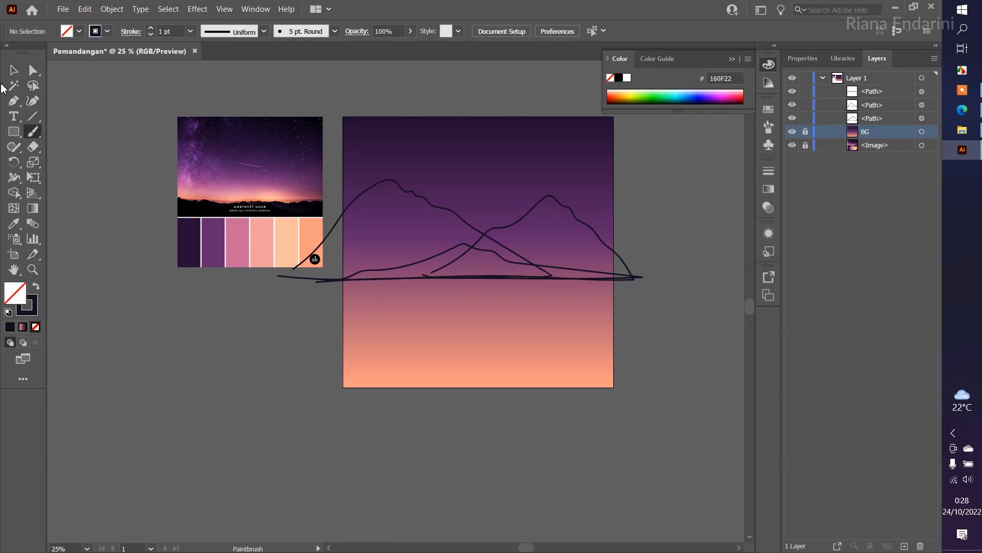
Step: Apply the linear gradient to the left mountain's fill and remove its two dark stops, keeping orange and medium purple
click(14, 72)
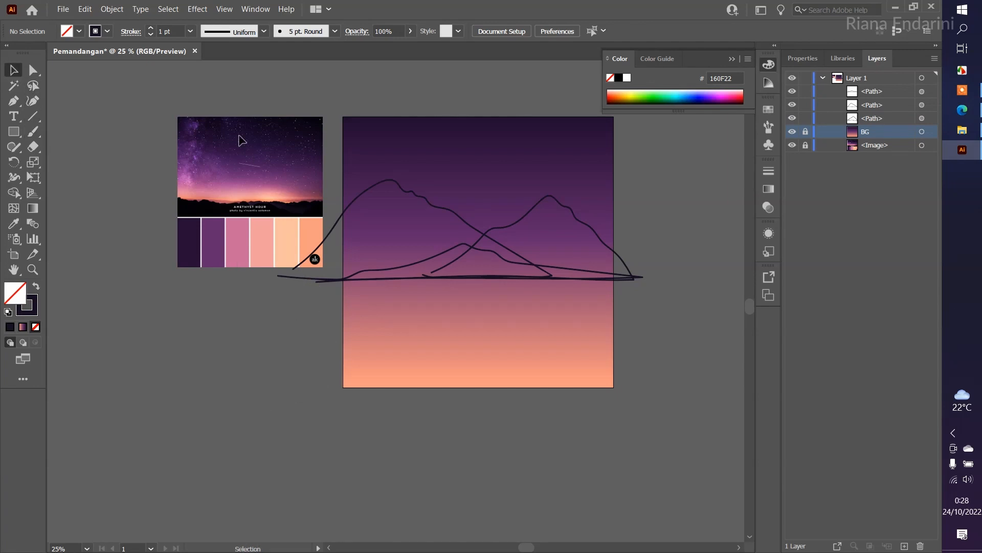
click(333, 233)
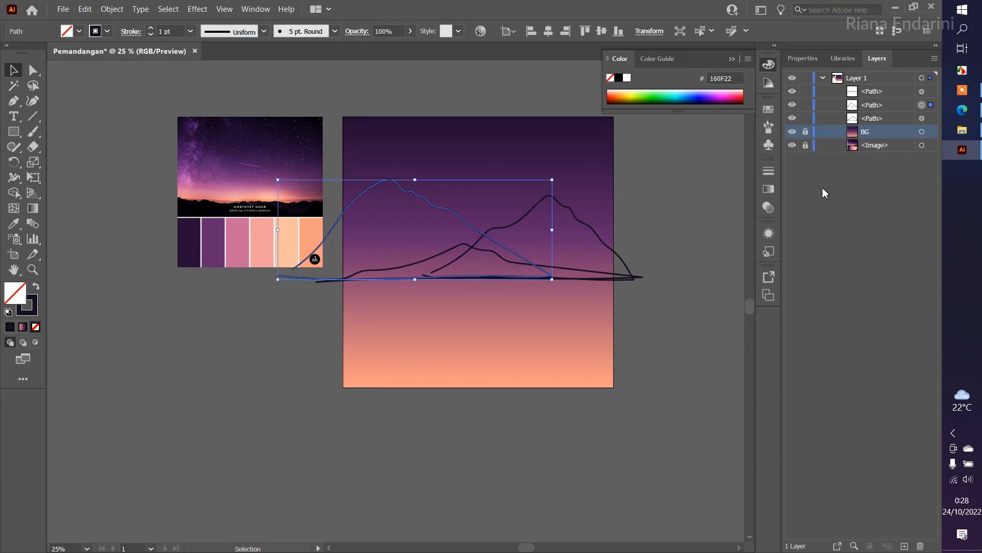
click(770, 189)
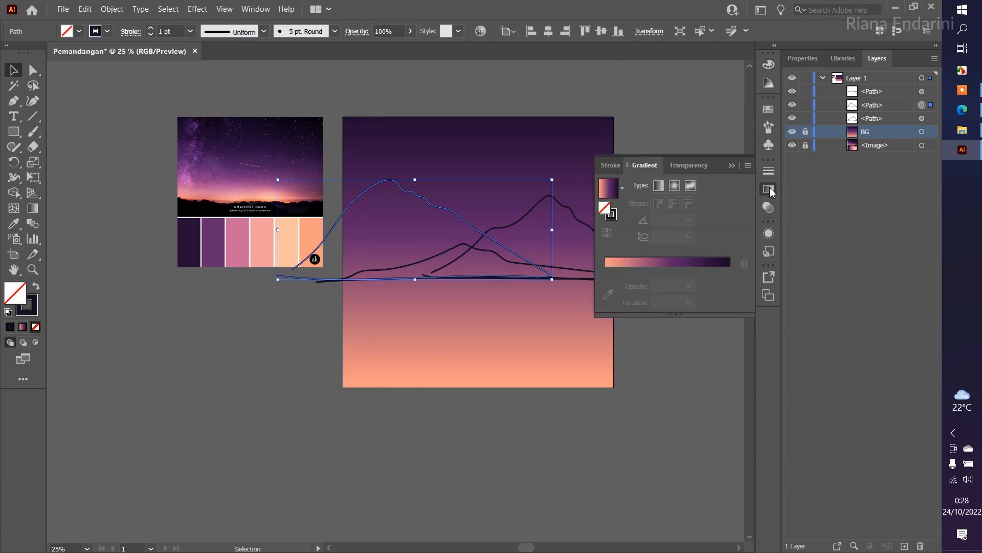
click(729, 269)
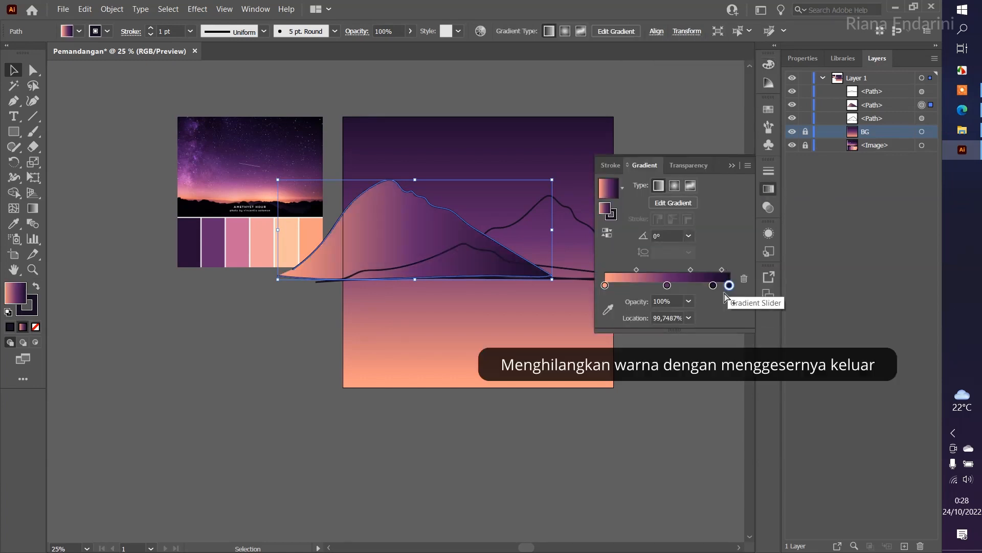
drag(729, 285, 734, 320)
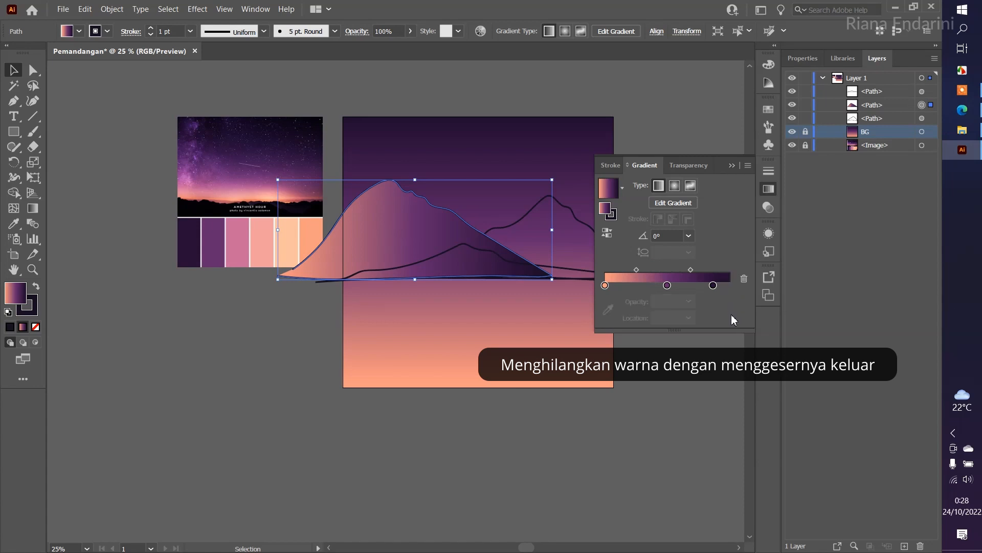
drag(714, 286, 742, 286)
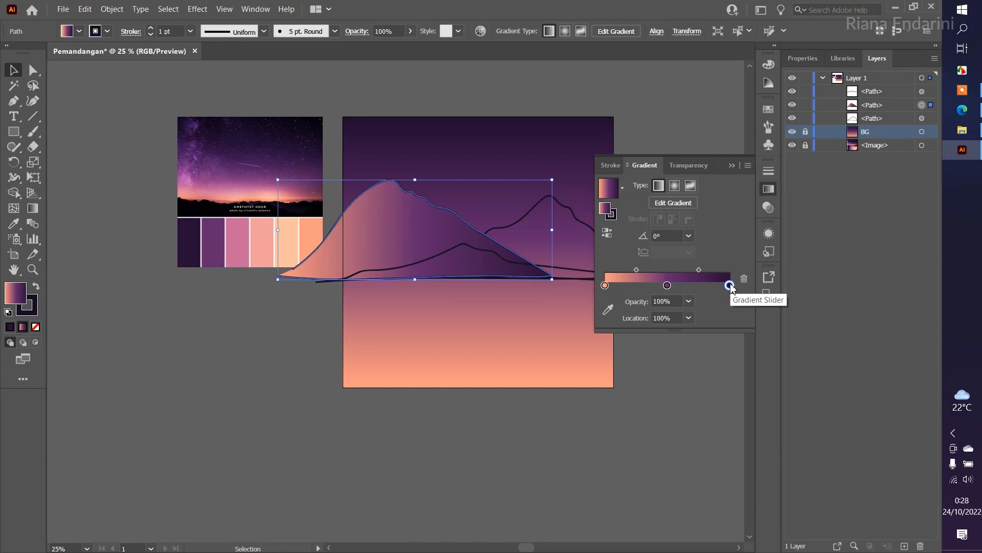
drag(730, 285, 708, 310)
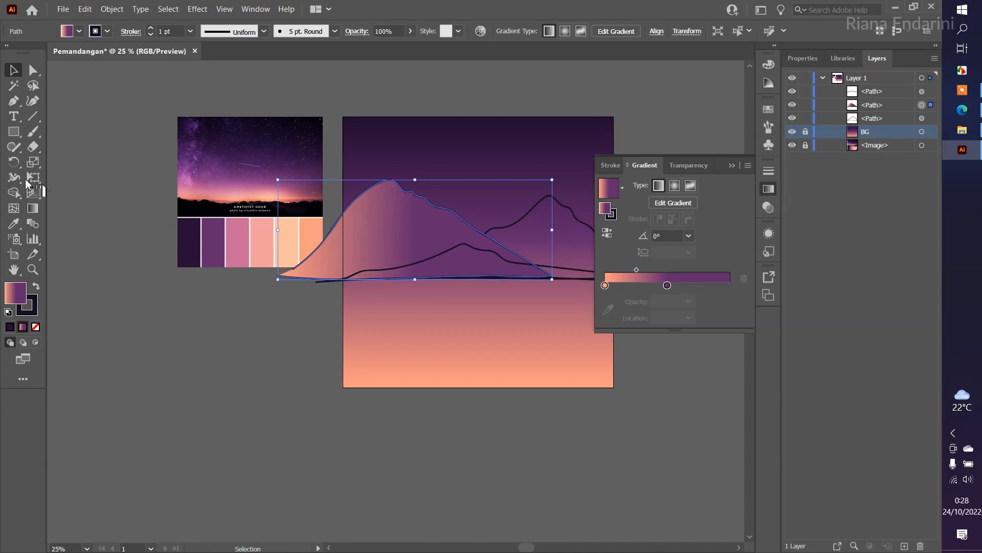
Step: Redirect the left mountain's gradient vertically at 90° with orange at the base, and add a stop at about 98.94%
click(33, 208)
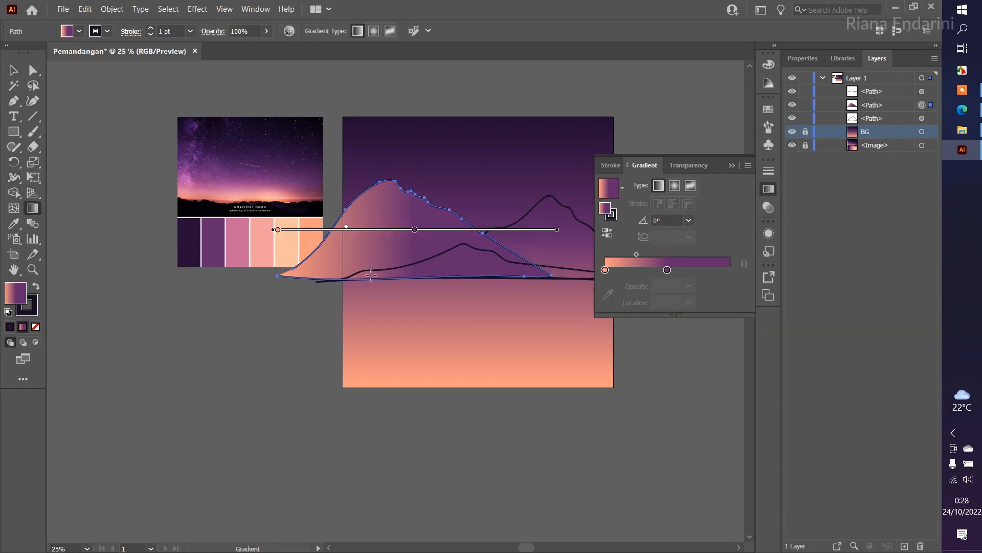
mouse_move(379, 280)
mouse_down()
mouse_move(381, 169)
mouse_move(368, 198)
mouse_move(382, 214)
mouse_move(382, 150)
mouse_up()
click(729, 271)
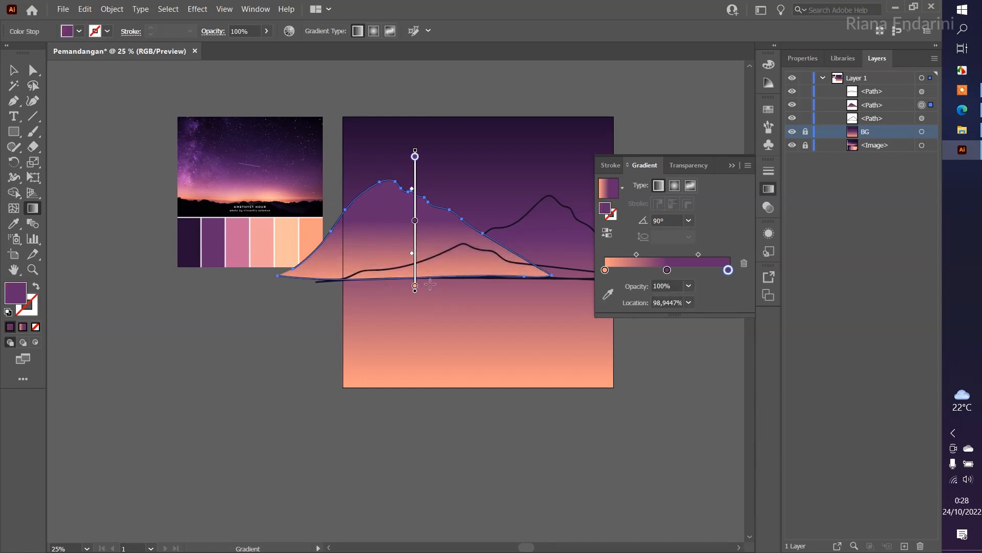
Step: Colour the mountain gradient's 98.94% stop with the palette's dark purple and its 0% stop with the palette's pink
click(608, 294)
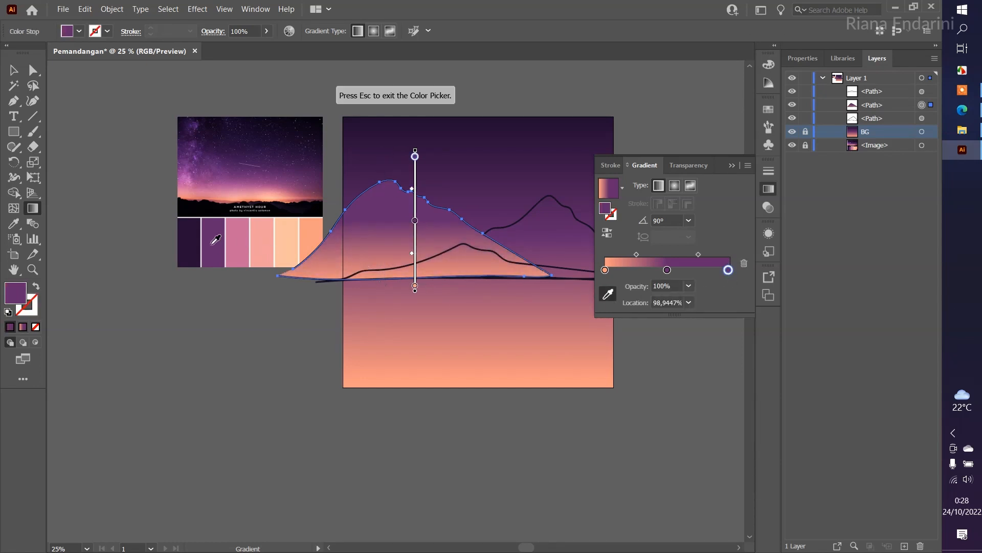
click(192, 241)
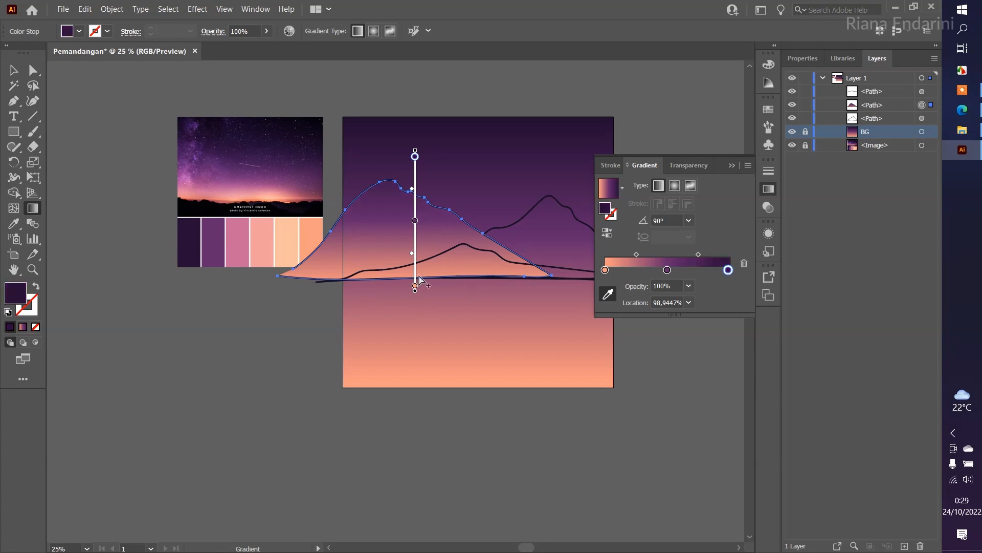
click(605, 271)
click(240, 247)
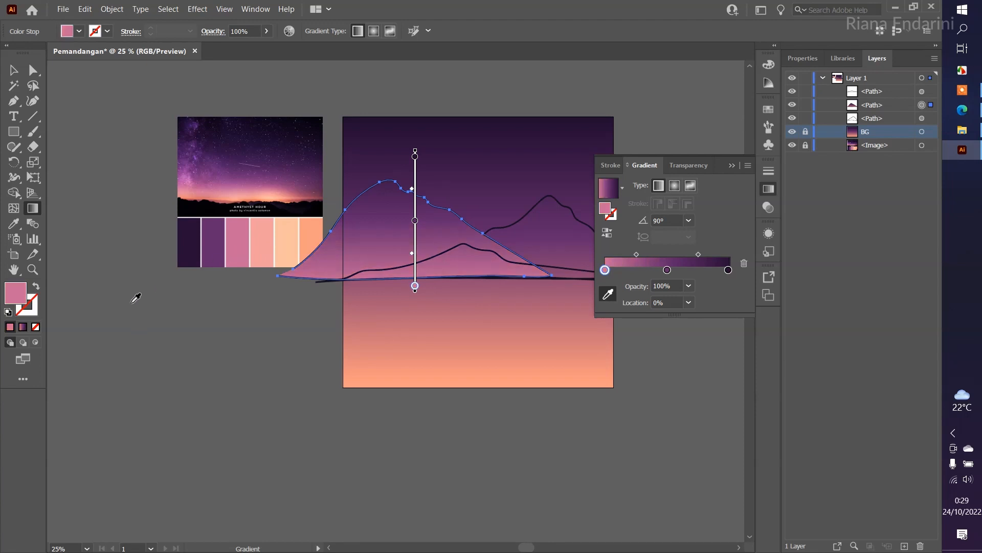
Step: Remove the left mountain's stroke, make its fill the active colour again, and deselect the mountain
click(13, 70)
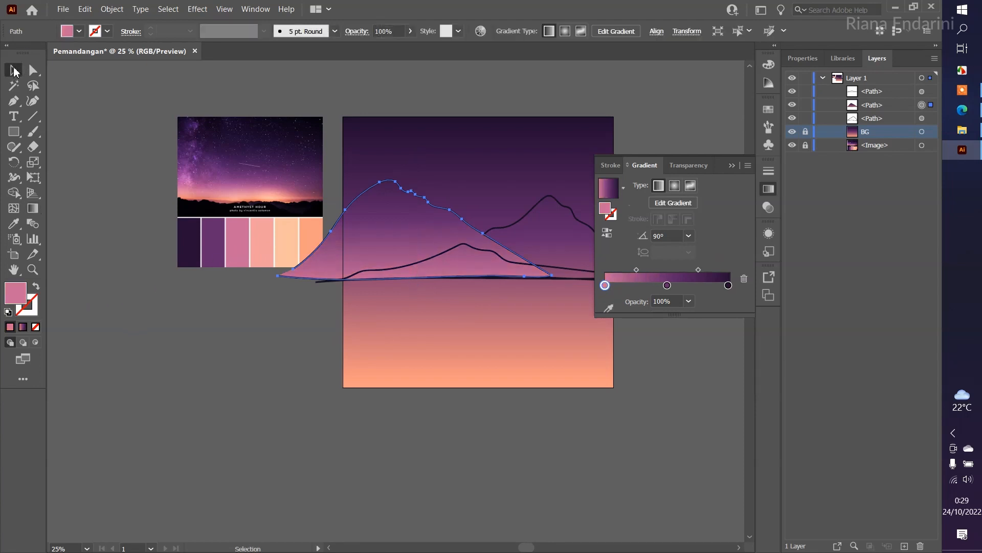
click(235, 288)
click(351, 208)
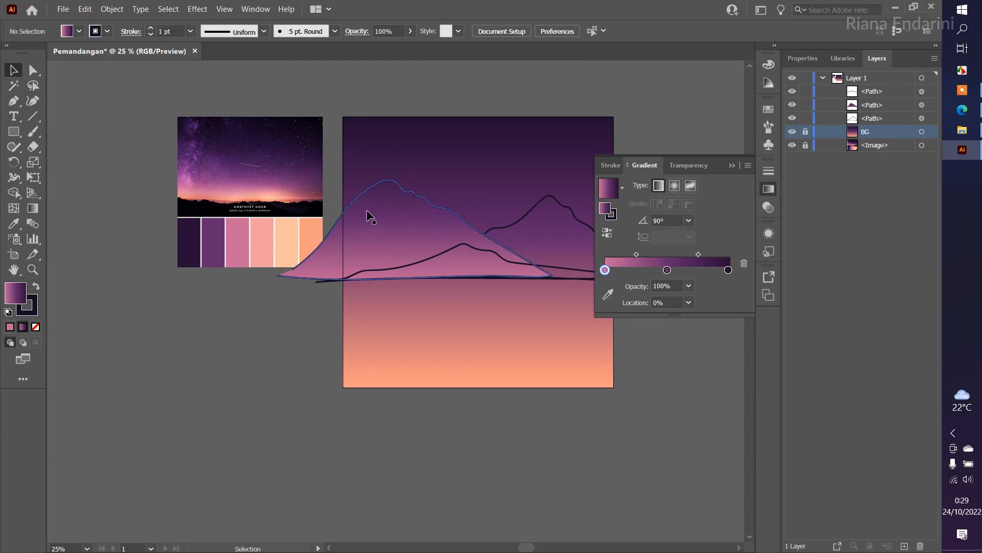
click(29, 315)
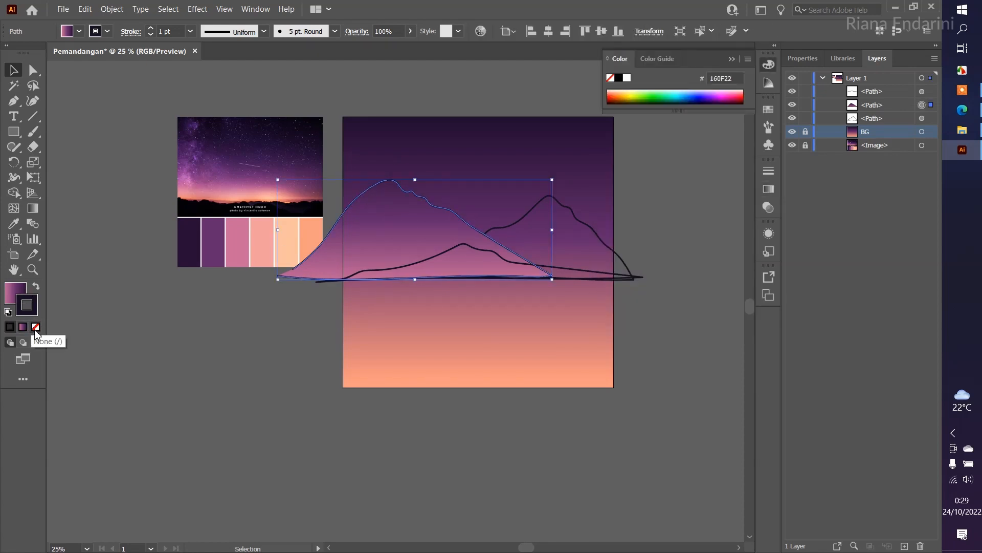
click(36, 327)
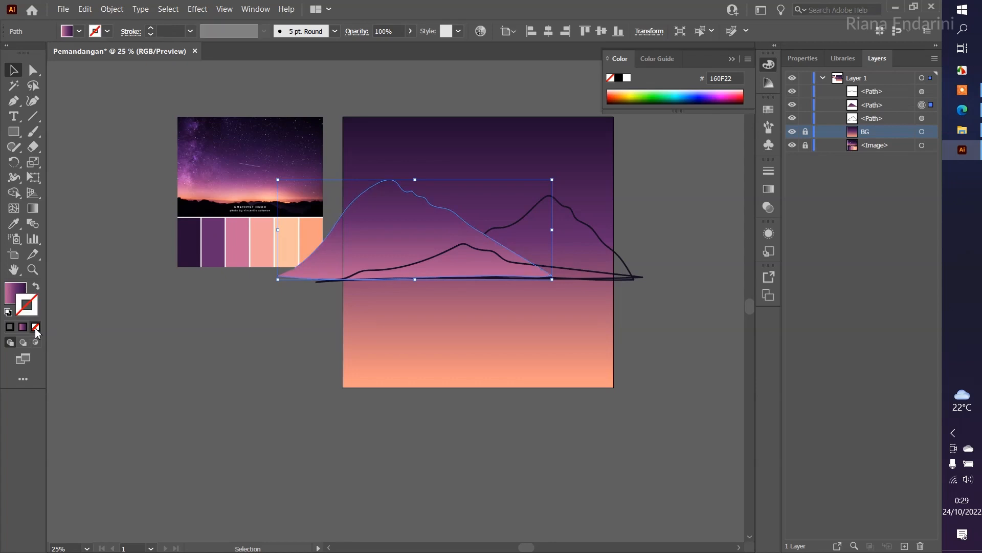
click(18, 296)
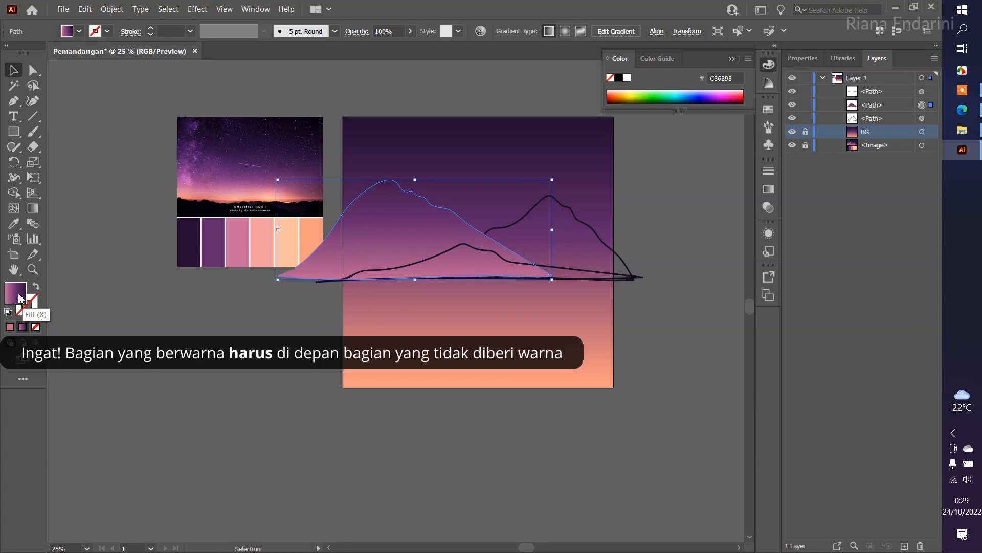
click(303, 300)
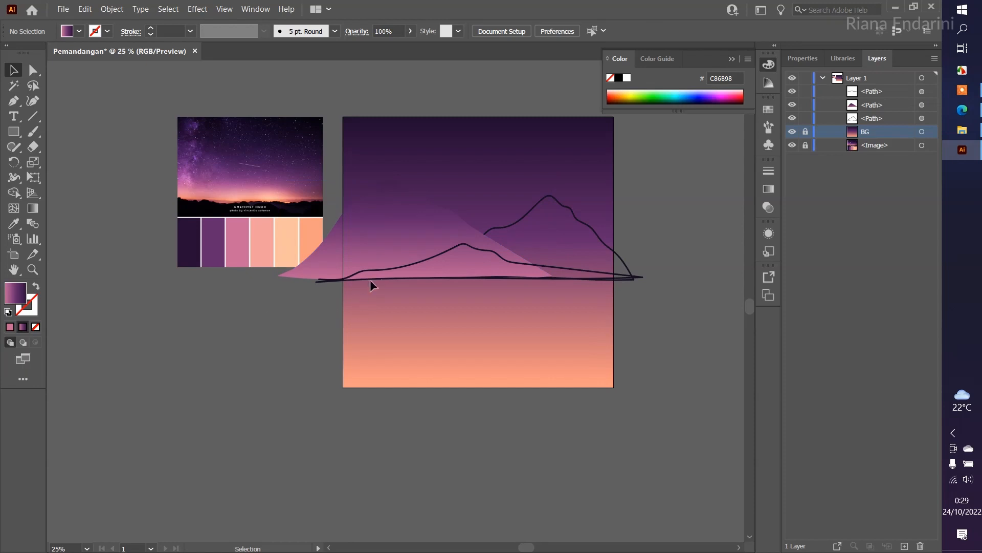
Step: Add a duplicate of the pink colour stop to the left mountain's gradient at 13.3166%
click(389, 232)
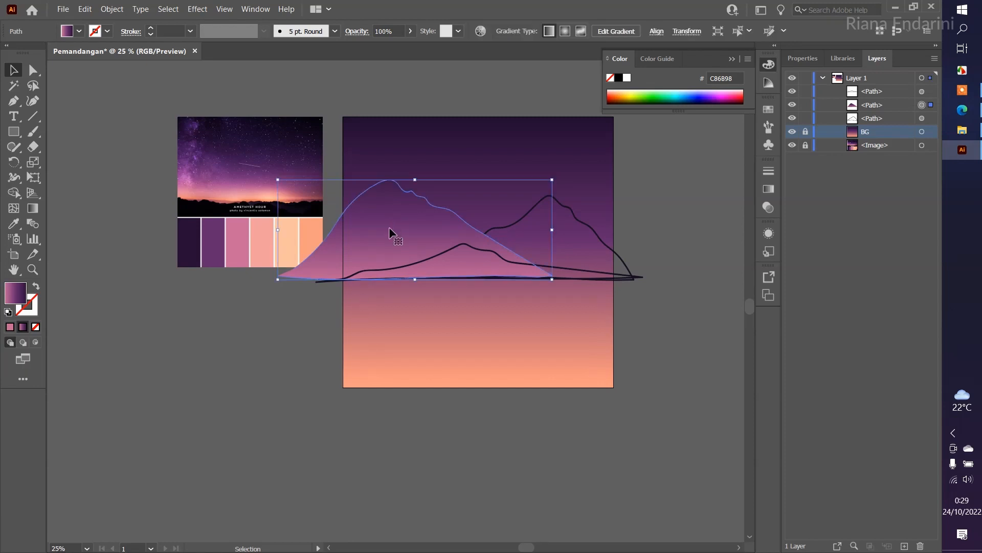
click(769, 188)
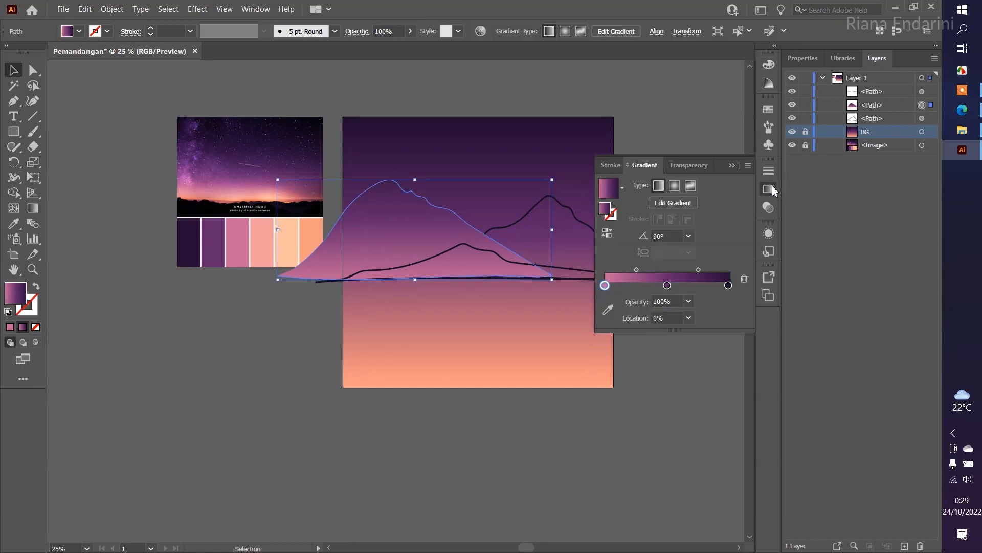
click(570, 309)
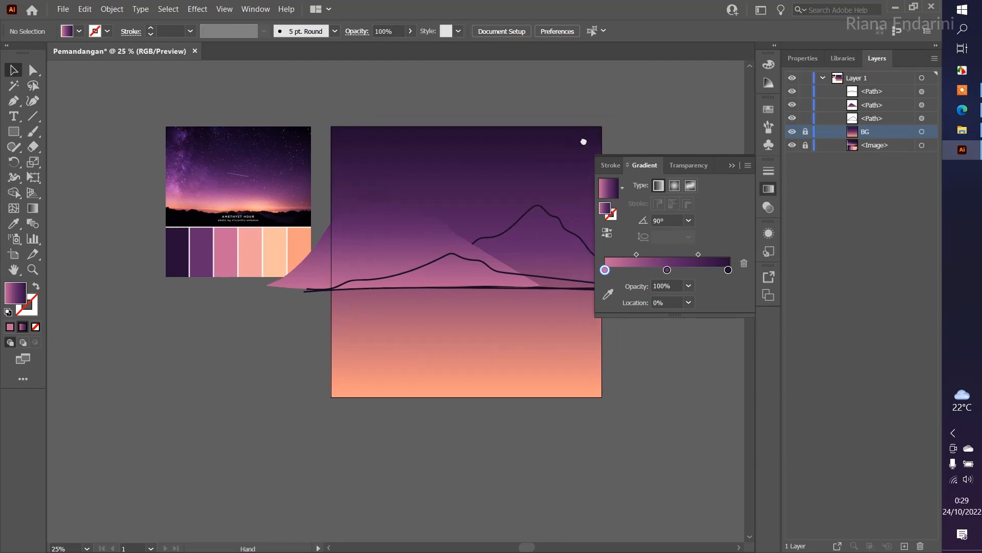
drag(675, 280, 590, 278)
scroll(394, 286, up, 2)
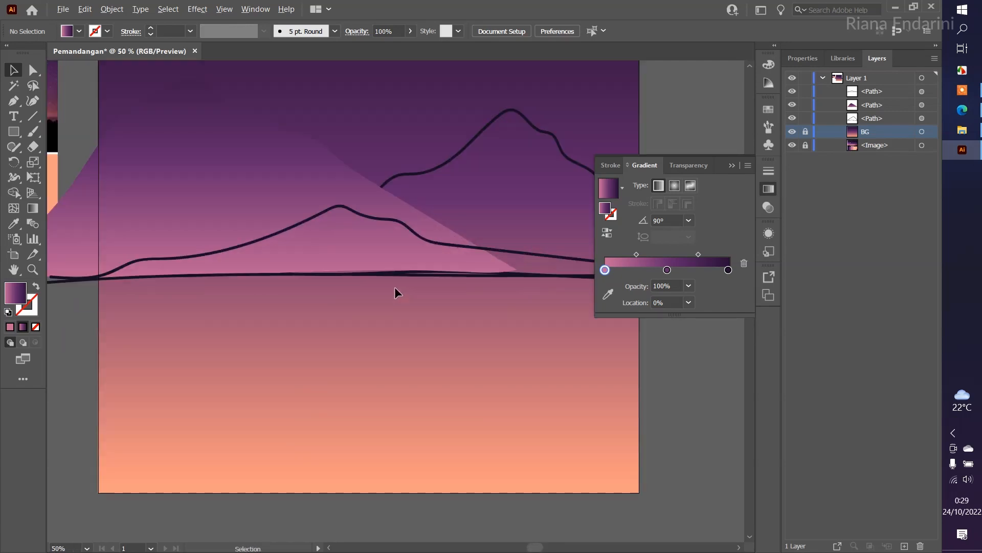
click(295, 199)
scroll(397, 232, down, 1)
drag(404, 283, 432, 311)
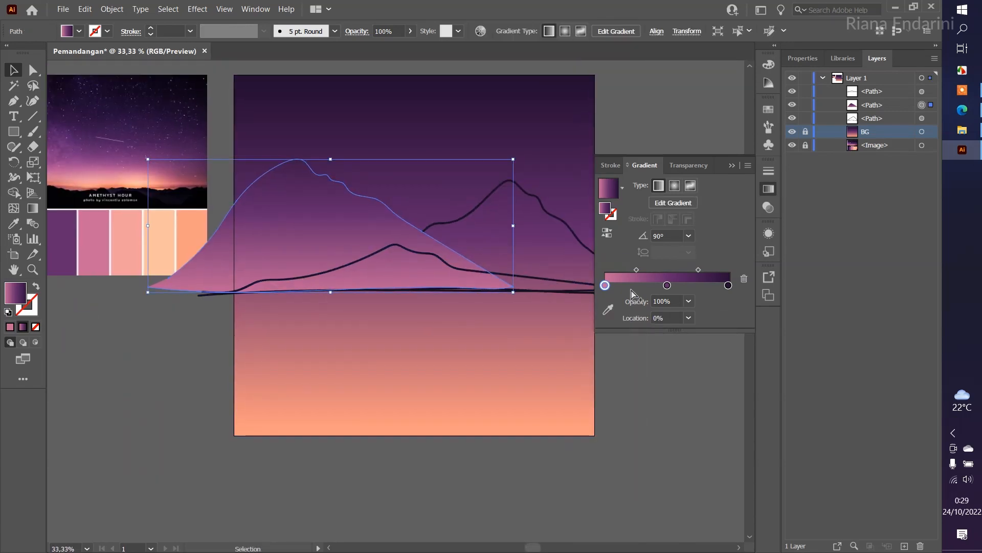
drag(608, 286, 622, 287)
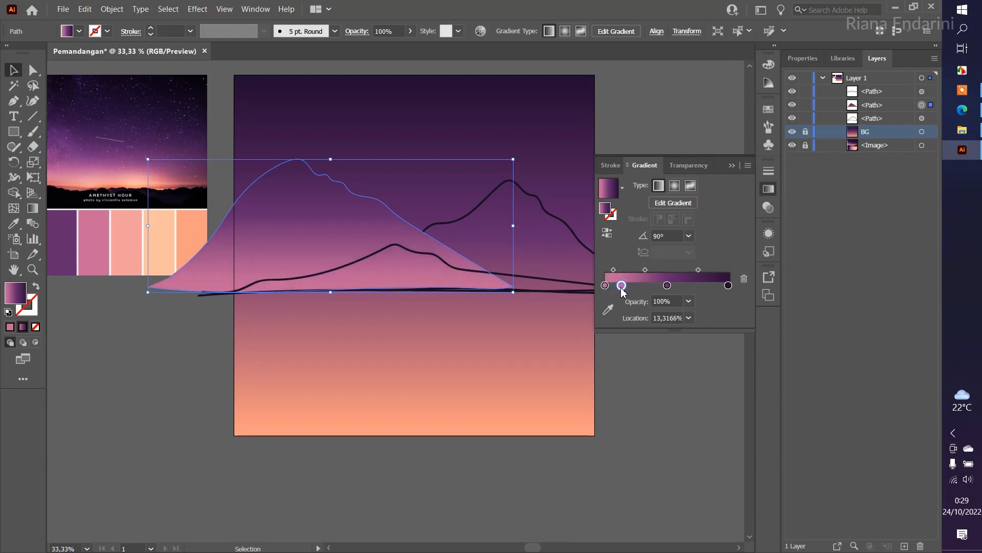
Step: Colour the 0% stop of the left mountain's gradient with the orange sampled from the reference palette
click(605, 285)
click(607, 312)
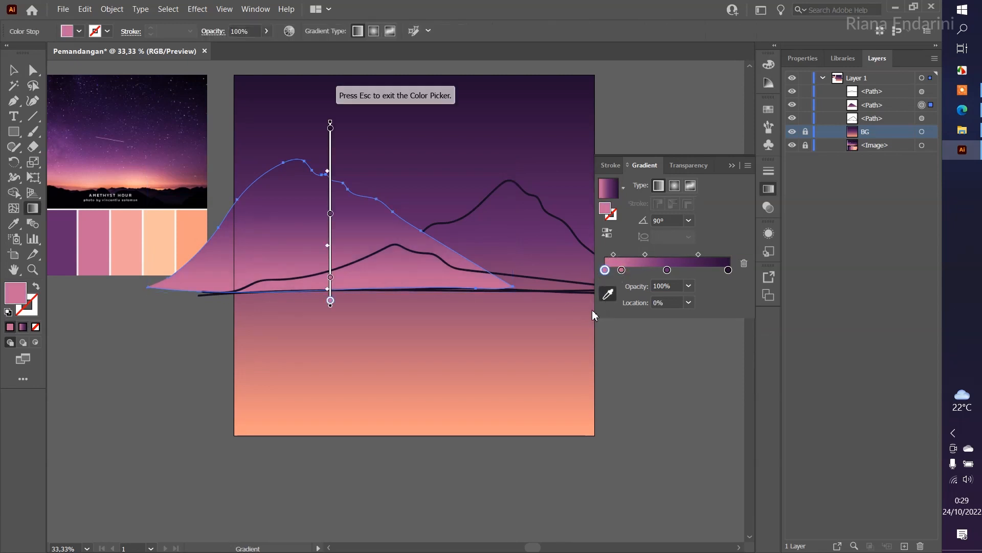
click(197, 221)
click(13, 70)
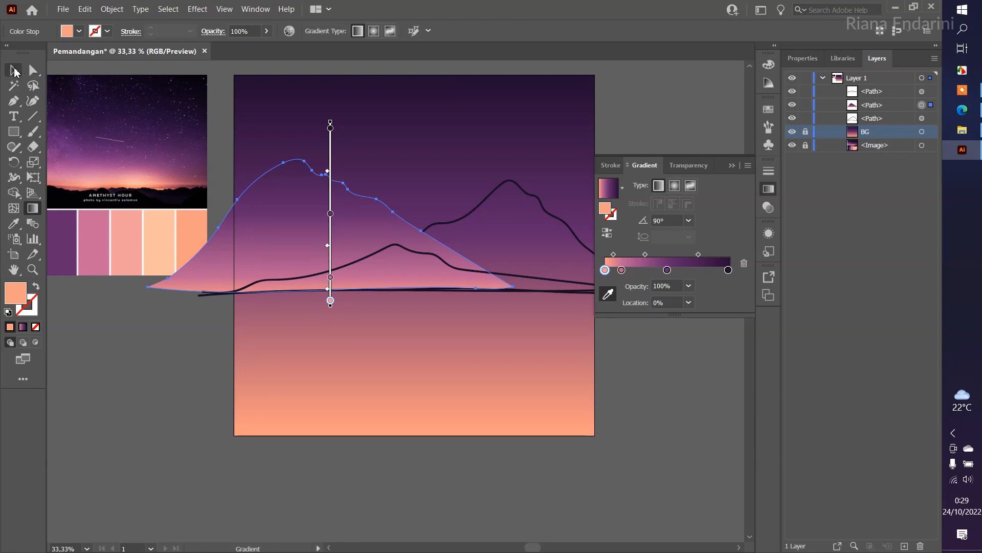
Step: Redraw the left mountain's gradient vertically at 90° from its base to just above its peak
click(32, 208)
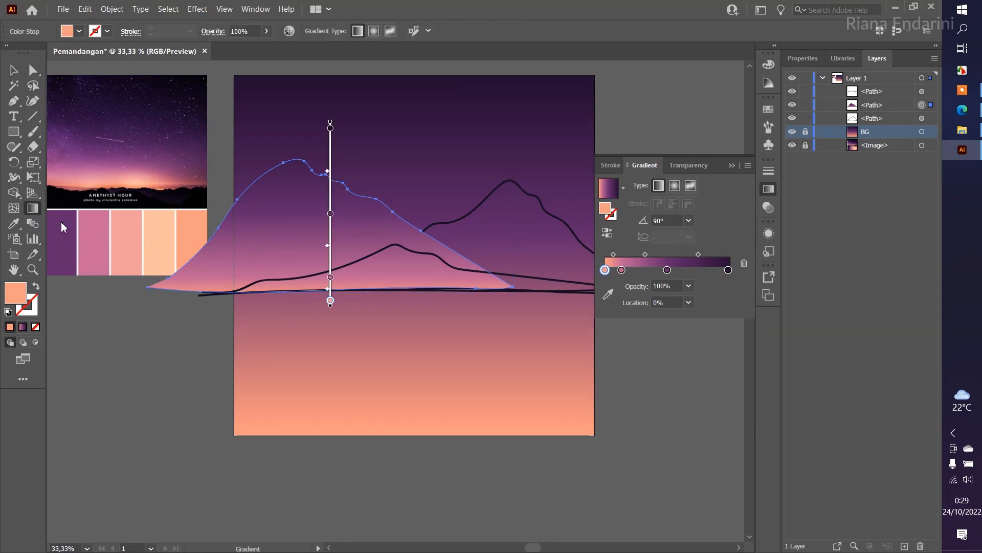
drag(271, 281, 276, 156)
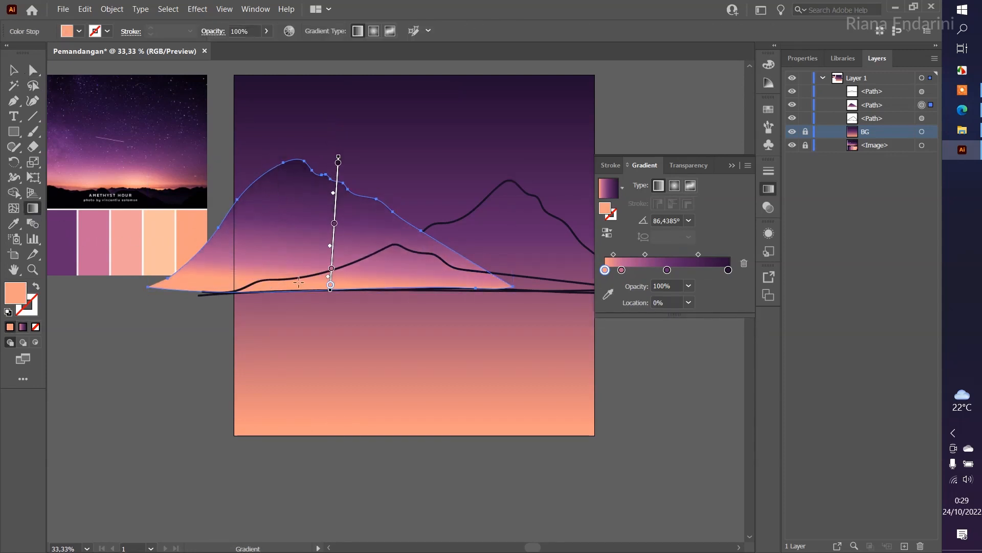
drag(297, 292, 298, 142)
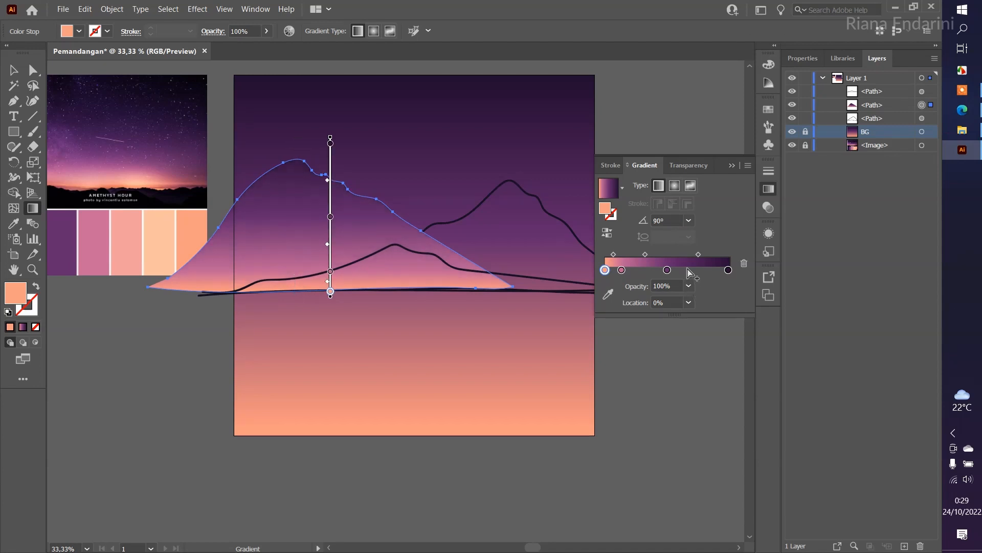
Step: Shift the medium purple stop of the left mountain's gradient to 63.1659% and move the pink stop further from the orange
drag(667, 270, 691, 269)
drag(623, 276, 686, 275)
scroll(460, 334, down, 1)
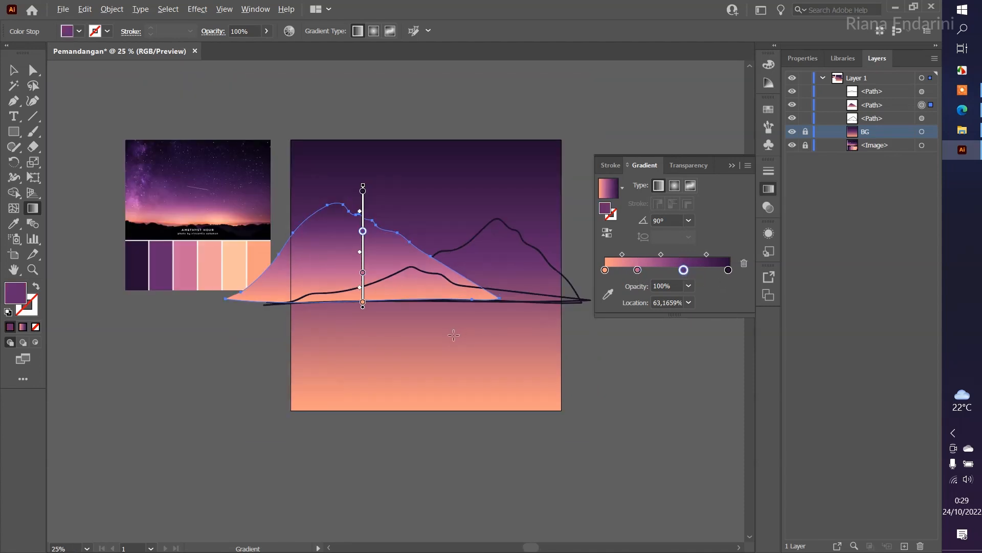
scroll(453, 334, up, 1)
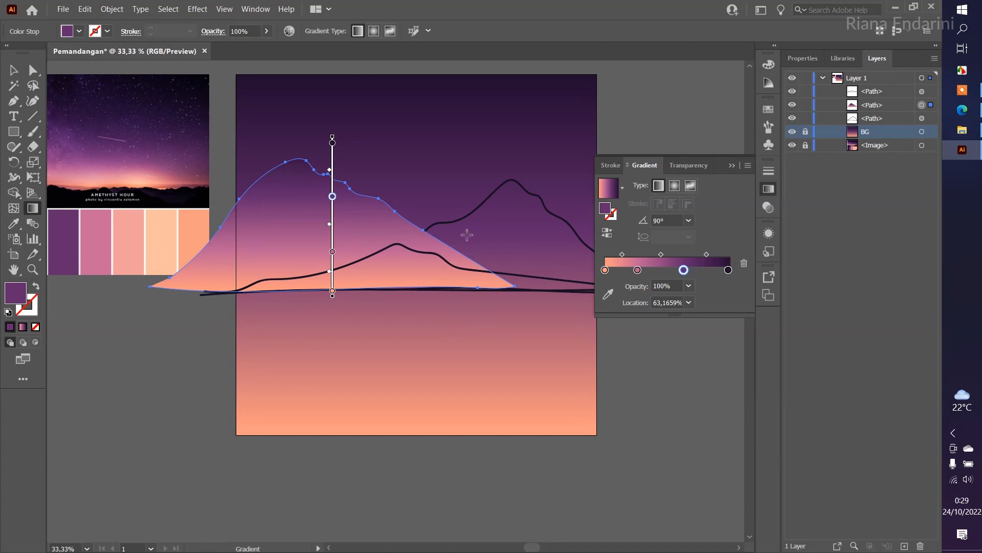
key(v)
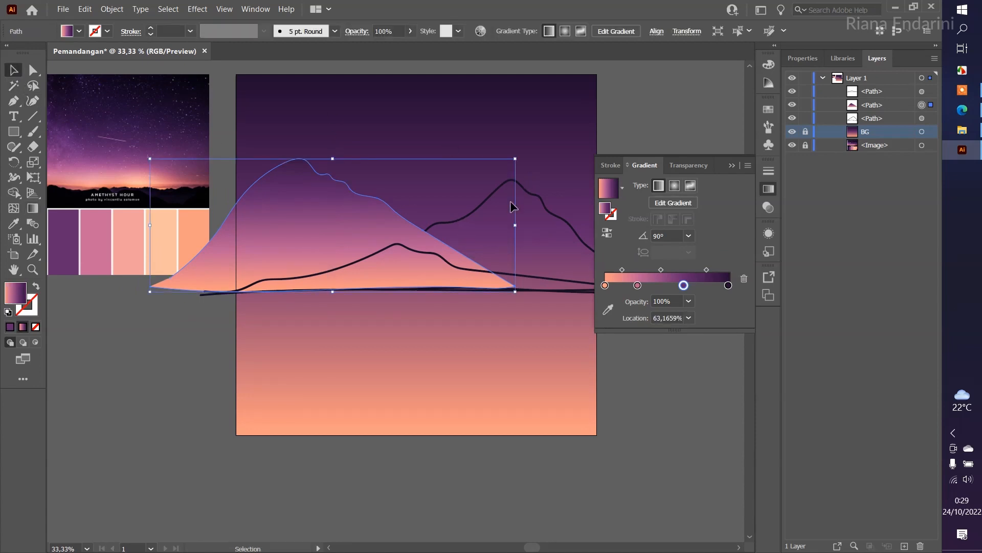
Step: Copy the left mountain's gradient fill onto the right mountain with the Eyedropper and redirect it vertically at 90°, orange at the base
click(489, 205)
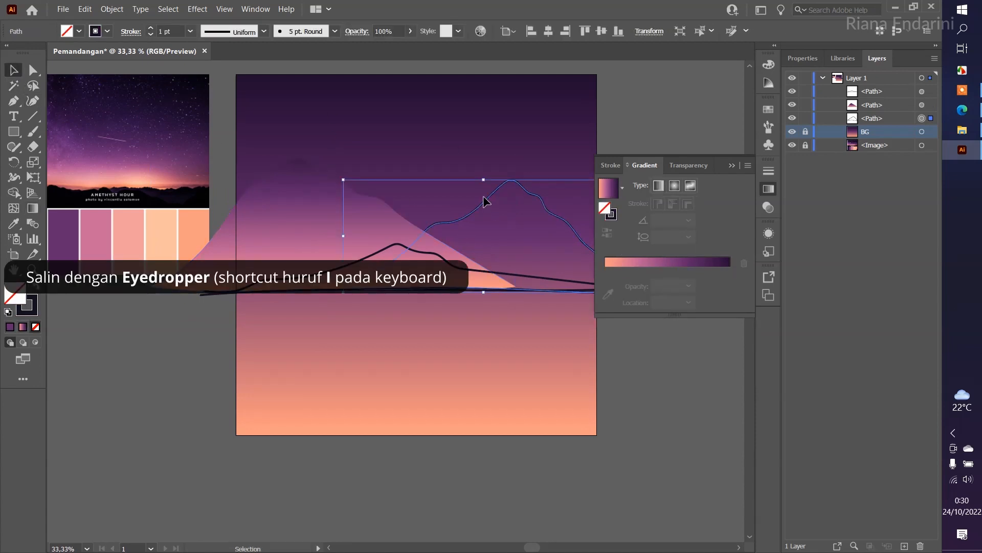
key(i)
click(291, 215)
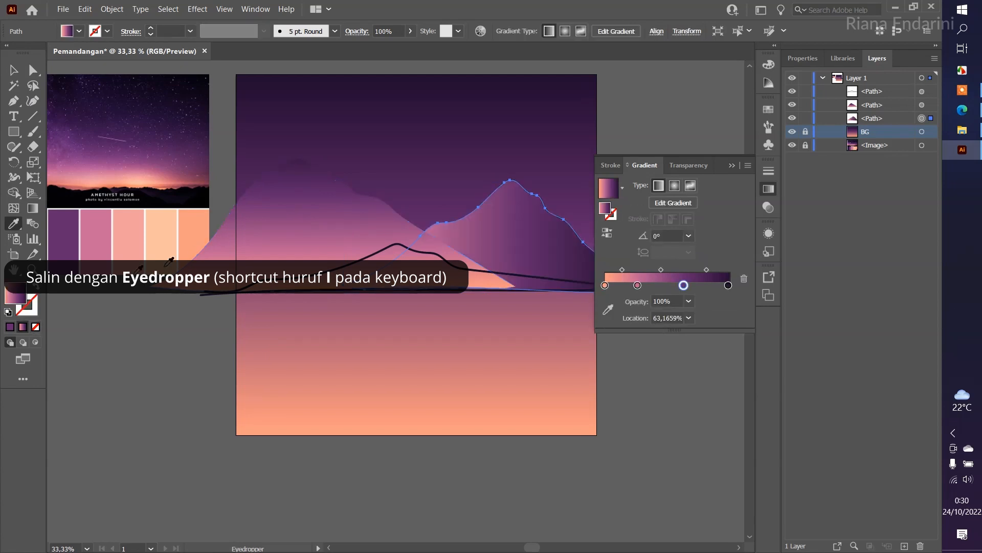
click(32, 210)
mouse_move(527, 288)
mouse_down()
mouse_move(513, 105)
mouse_move(514, 122)
mouse_up()
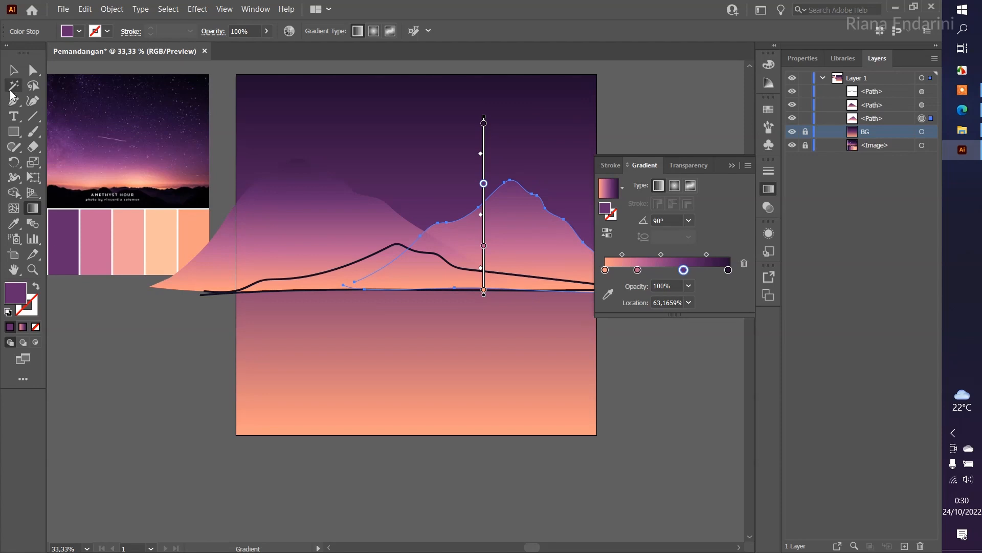
click(14, 70)
Step: Copy the right mountain's gradient fill onto the low front mountain with the Eyedropper and redirect it vertically at 90°
click(291, 278)
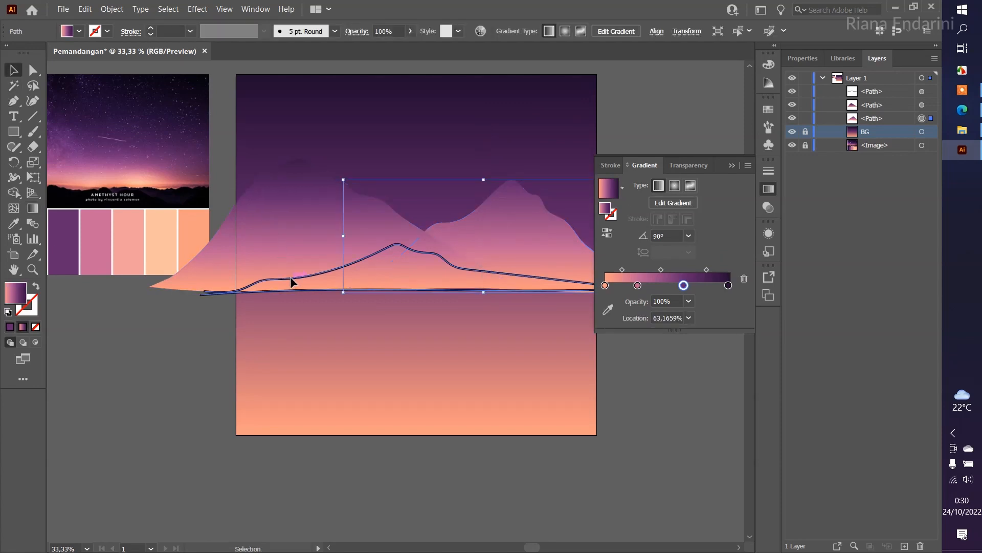
click(13, 224)
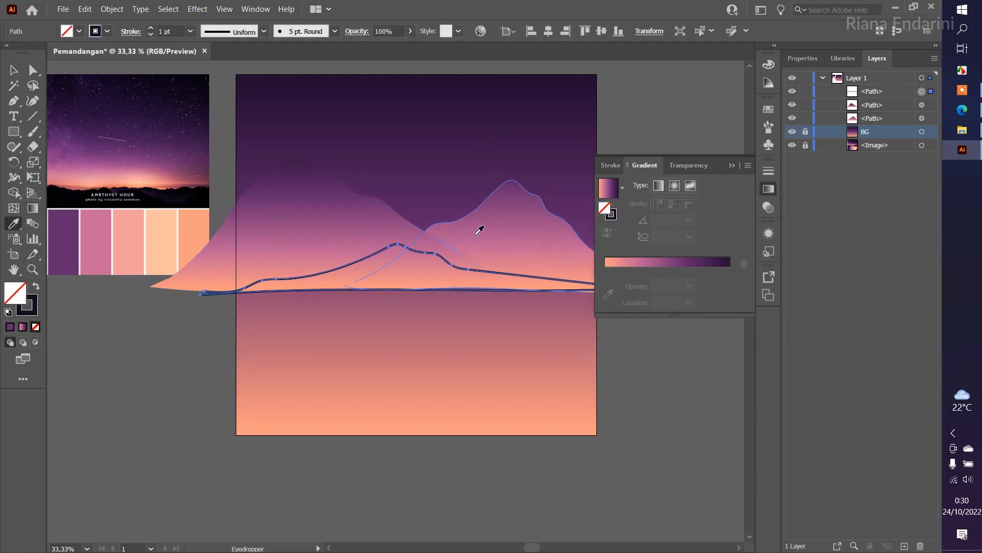
click(512, 229)
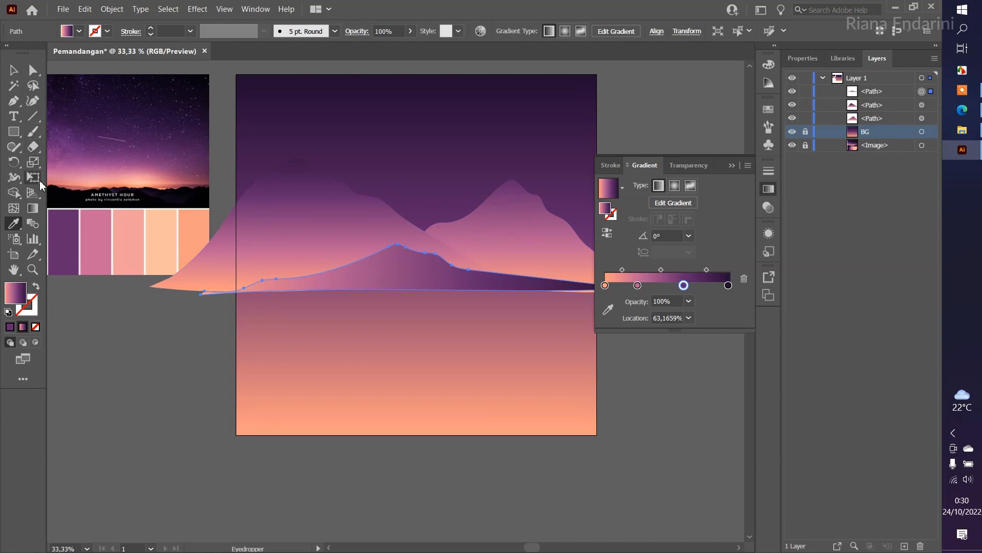
click(32, 209)
drag(405, 293, 407, 184)
click(14, 70)
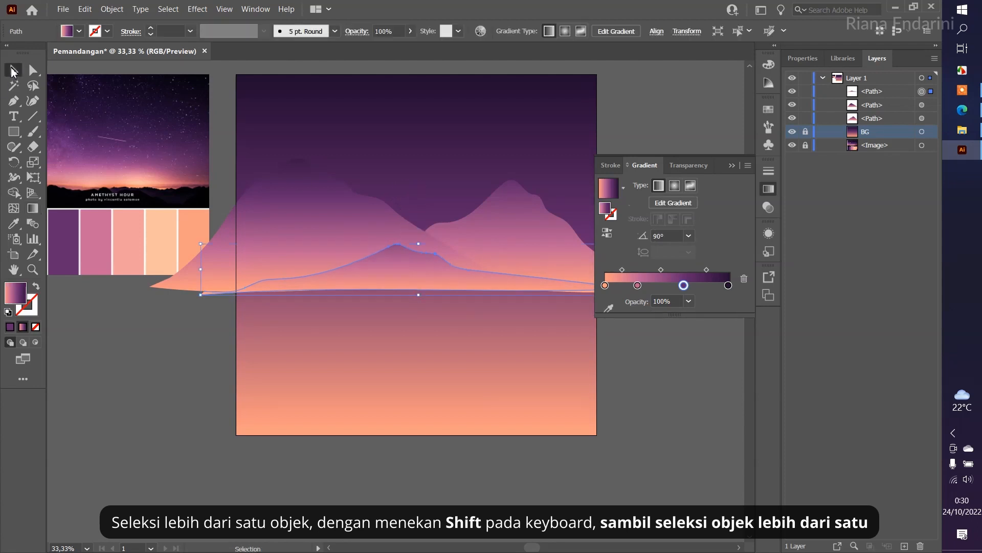
Step: Move all three mountains together slightly lower on the artboard and deselect them
click(454, 202)
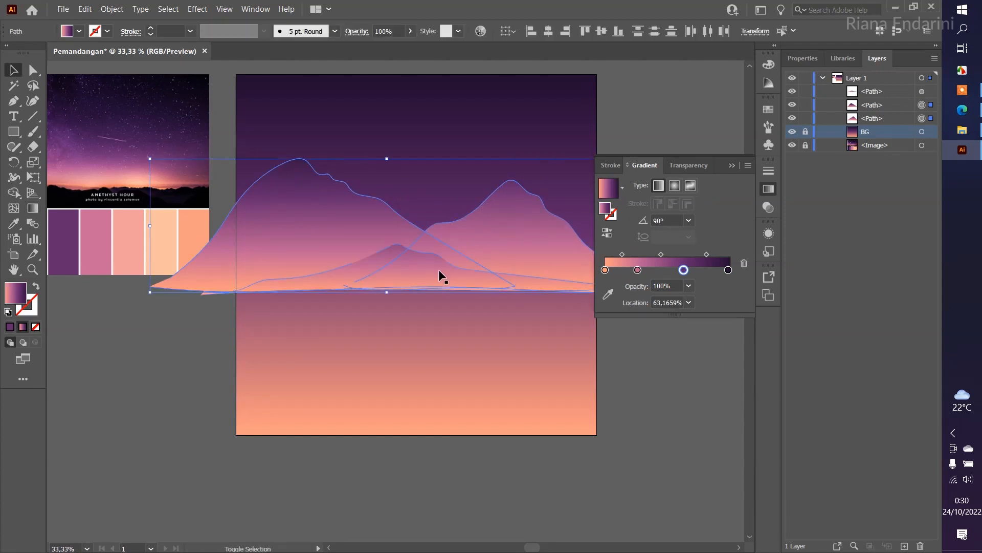
drag(438, 269, 442, 294)
click(542, 322)
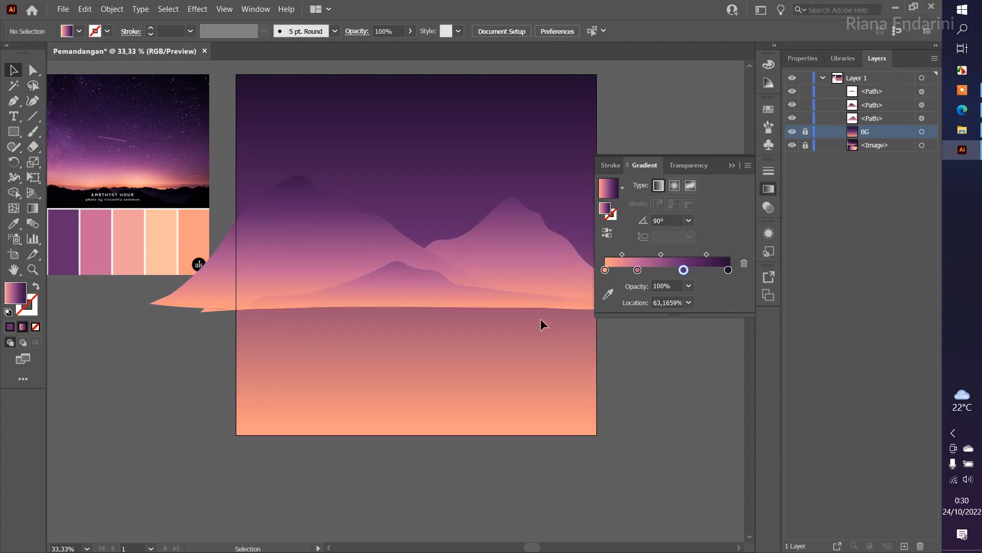
Step: Extend the left mountain's gradient upward beyond its peak, keeping the 90° angle
scroll(540, 322, down, 1)
drag(519, 316, 460, 319)
click(337, 264)
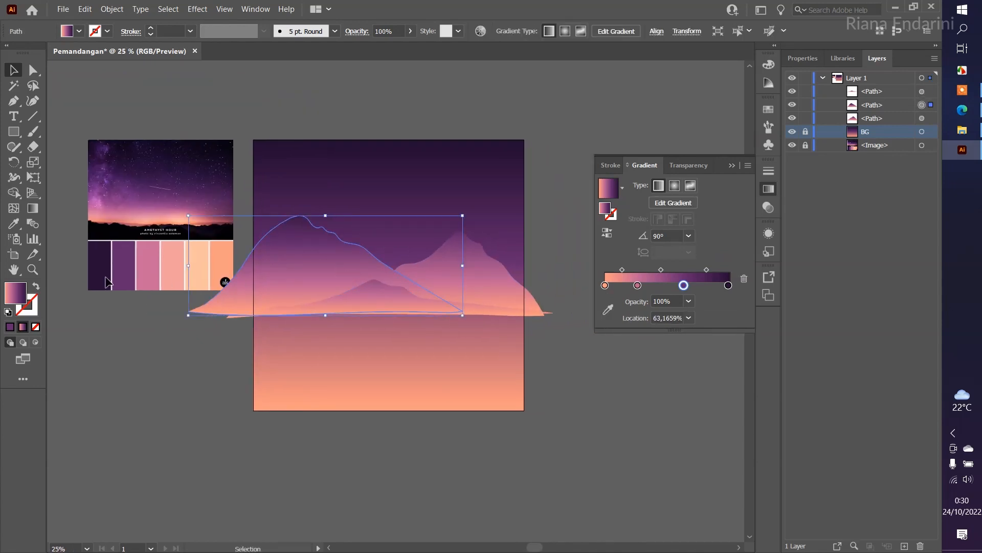
click(32, 208)
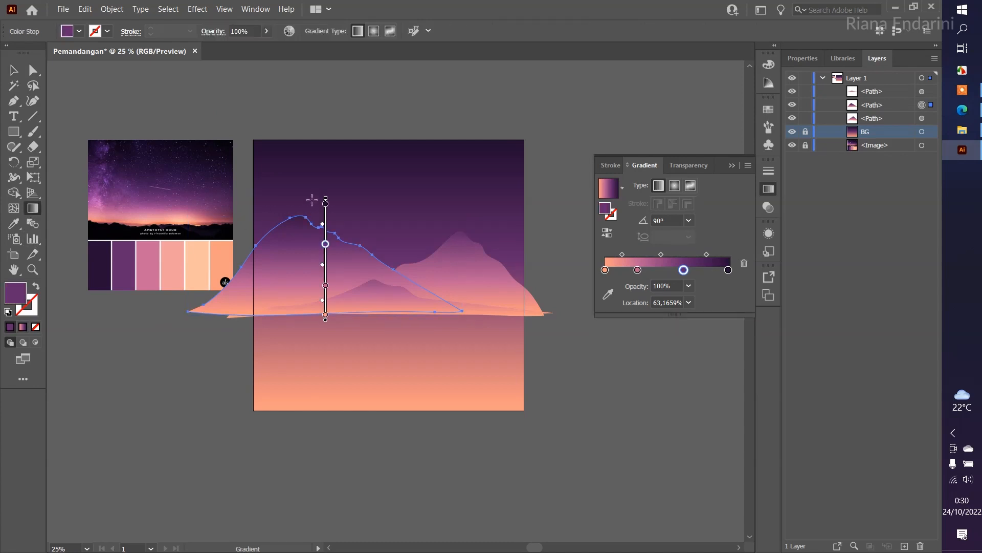
mouse_move(326, 198)
mouse_down()
mouse_move(331, 154)
mouse_move(331, 170)
mouse_up()
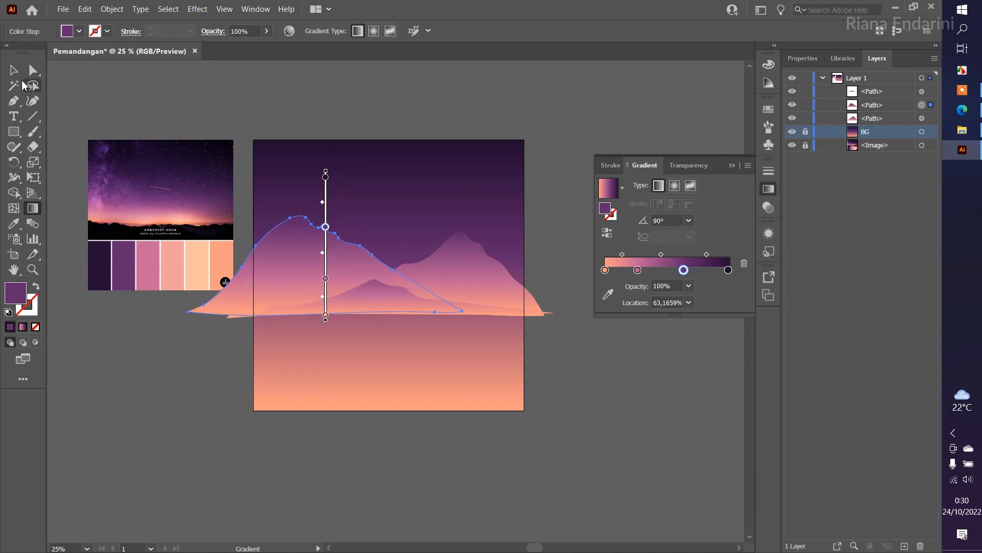
click(14, 70)
Step: Shorten the low front mountain's gradient from above so its dark end sits closer to the peak
click(375, 296)
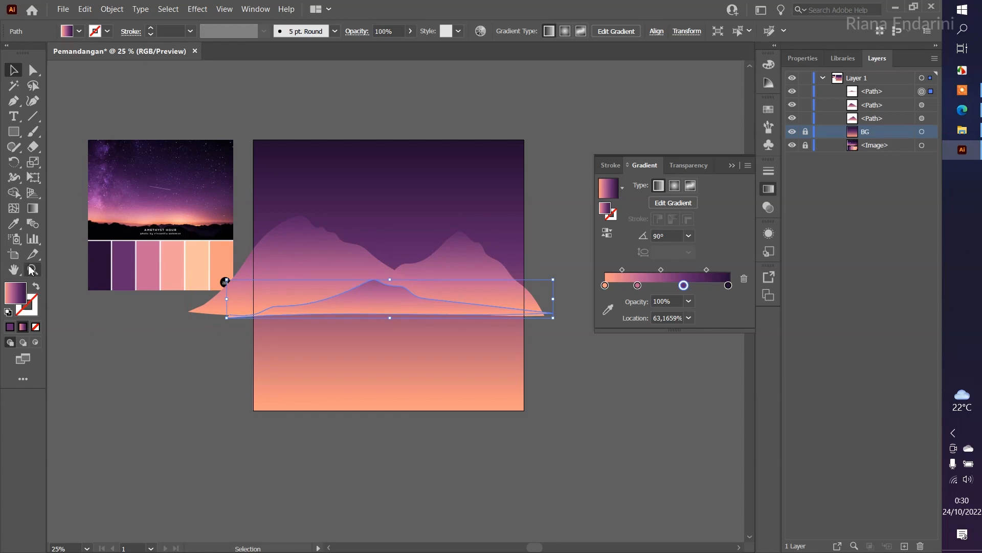
click(32, 208)
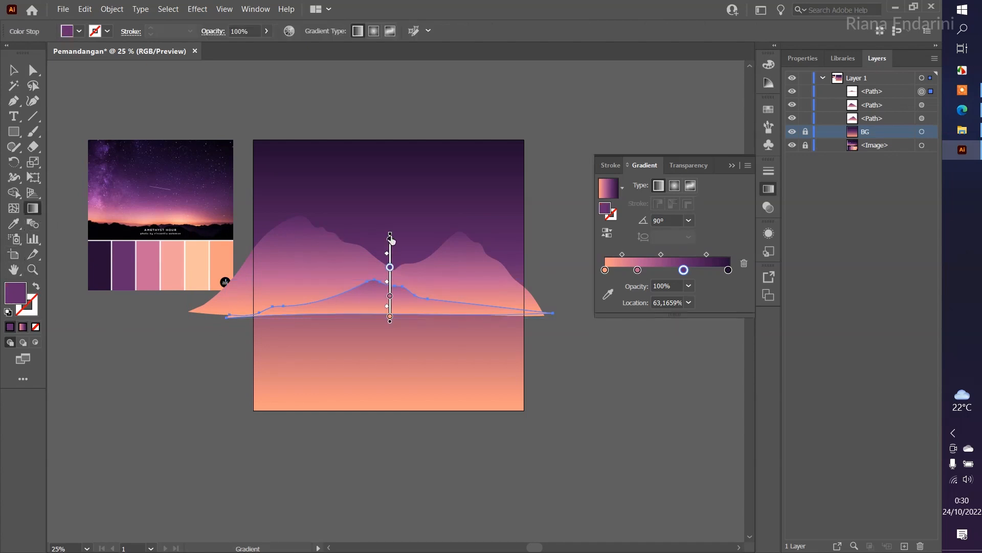
drag(391, 239, 391, 253)
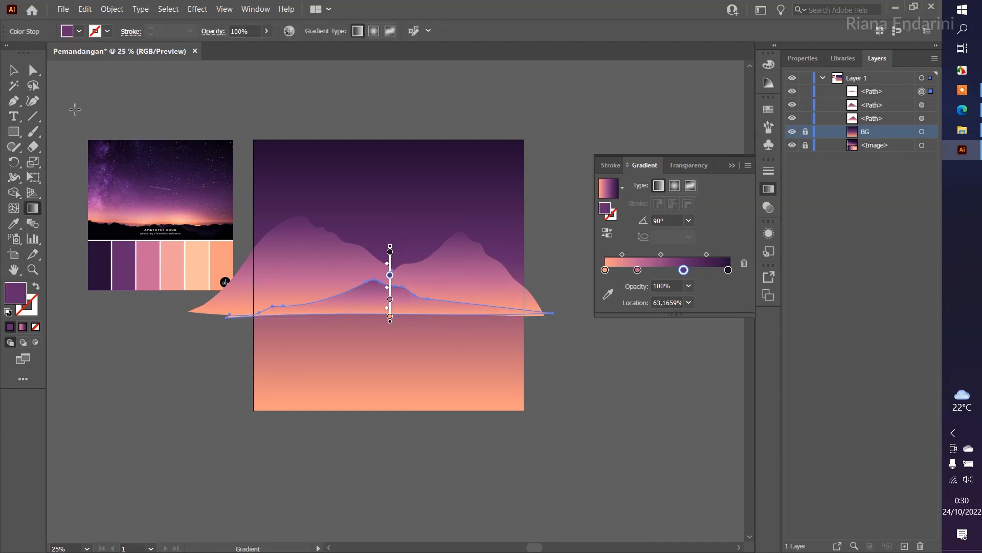
click(14, 71)
Step: Stretch the right mountain's 90° gradient upward to the artboard's upper edge and deselect the mountain
click(415, 241)
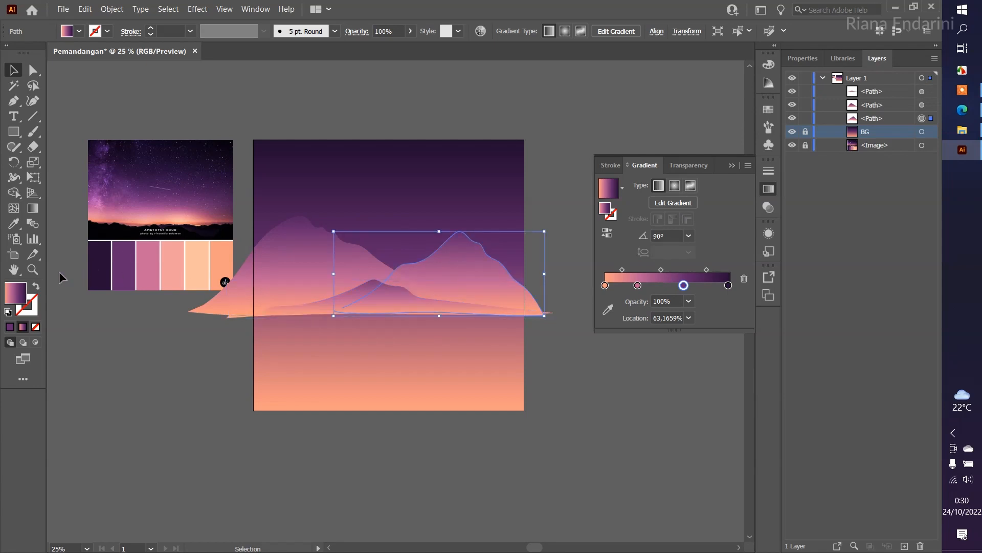
click(32, 208)
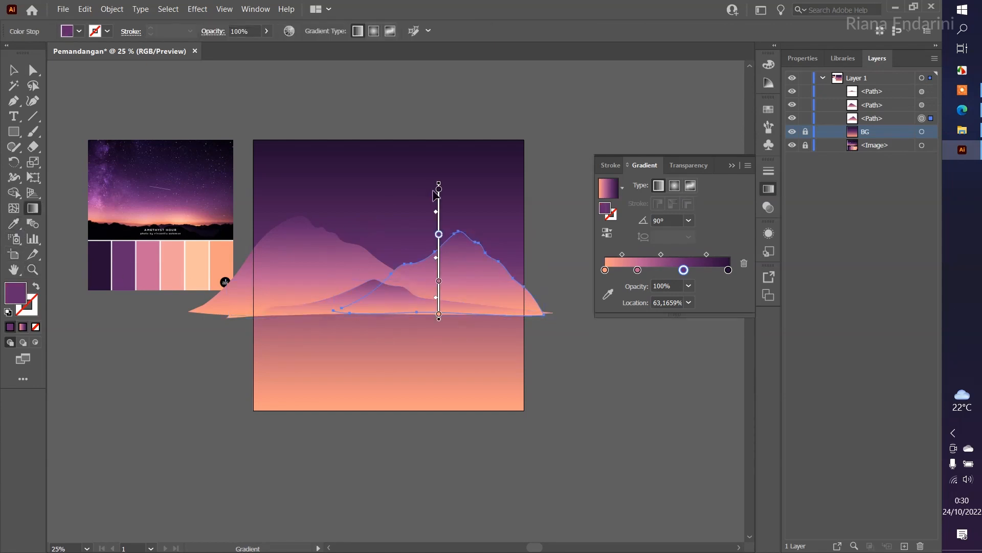
mouse_move(439, 183)
mouse_down()
mouse_move(441, 210)
mouse_move(441, 158)
mouse_move(440, 197)
mouse_up()
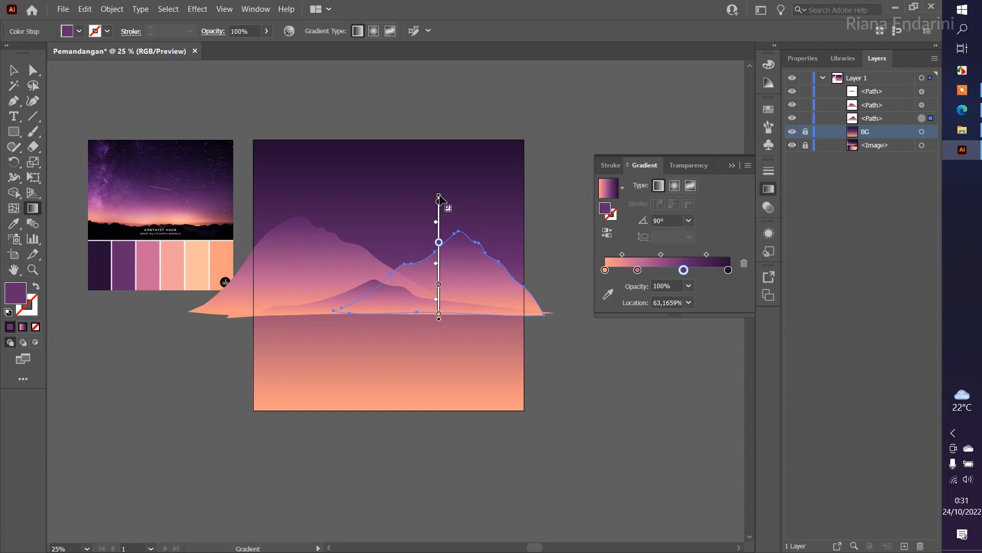
mouse_move(439, 197)
mouse_down()
mouse_move(438, 127)
mouse_move(436, 140)
mouse_up()
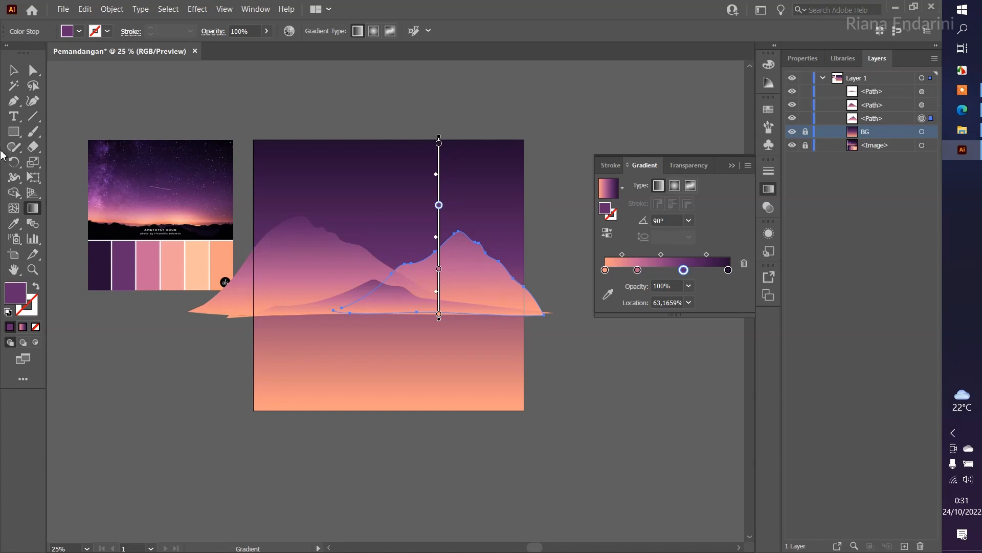
click(14, 70)
click(603, 111)
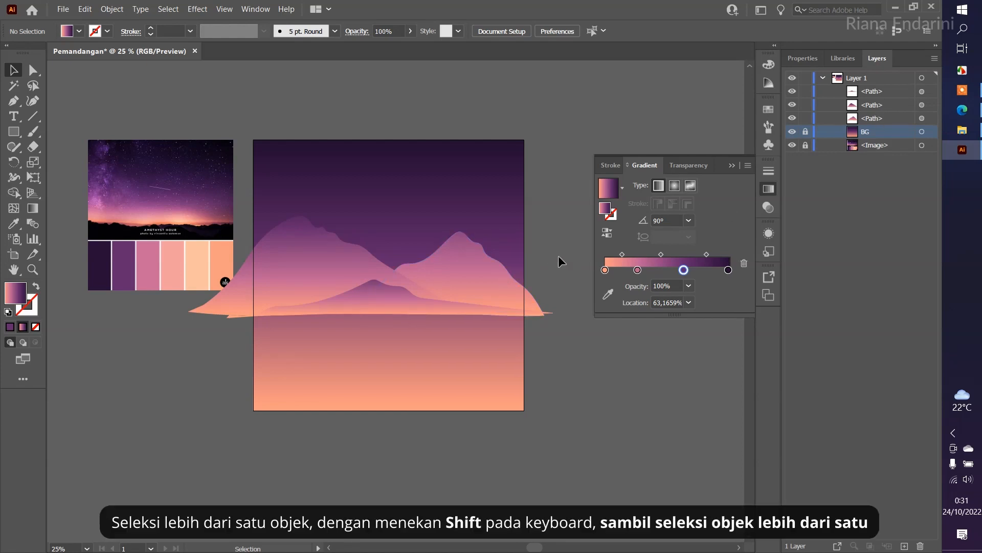
Step: Select all three mountains and combine them into one group
click(482, 263)
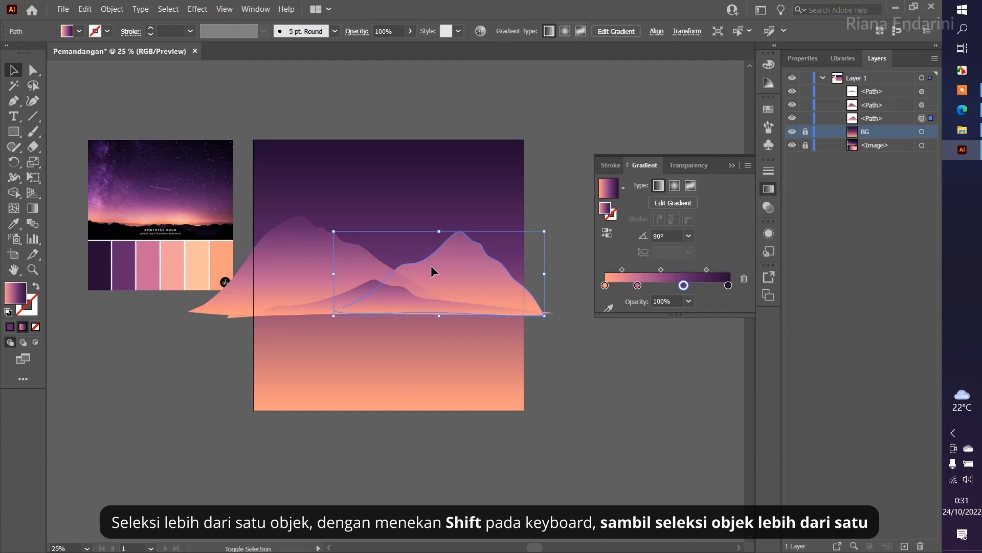
shift+click(353, 260)
shift+click(355, 291)
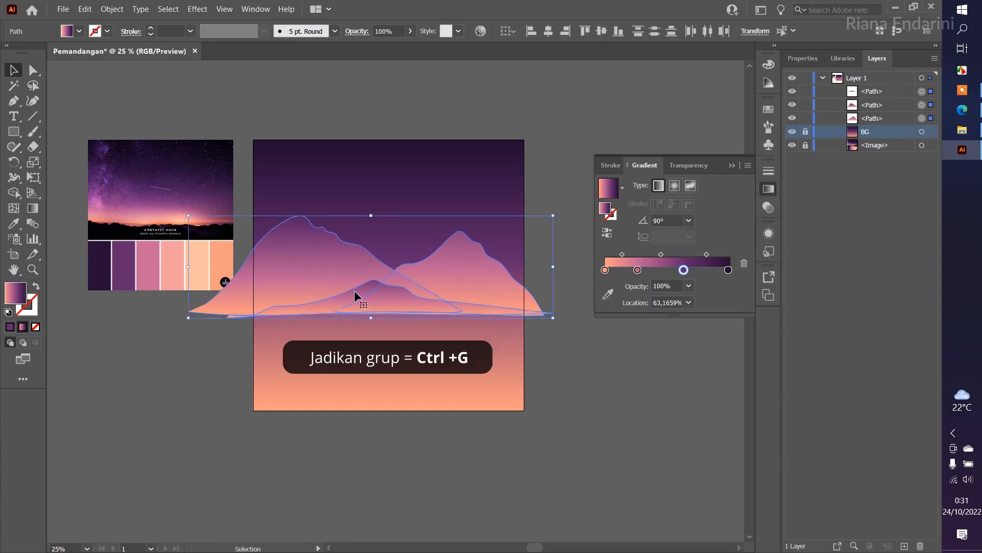
key(ctrl+g)
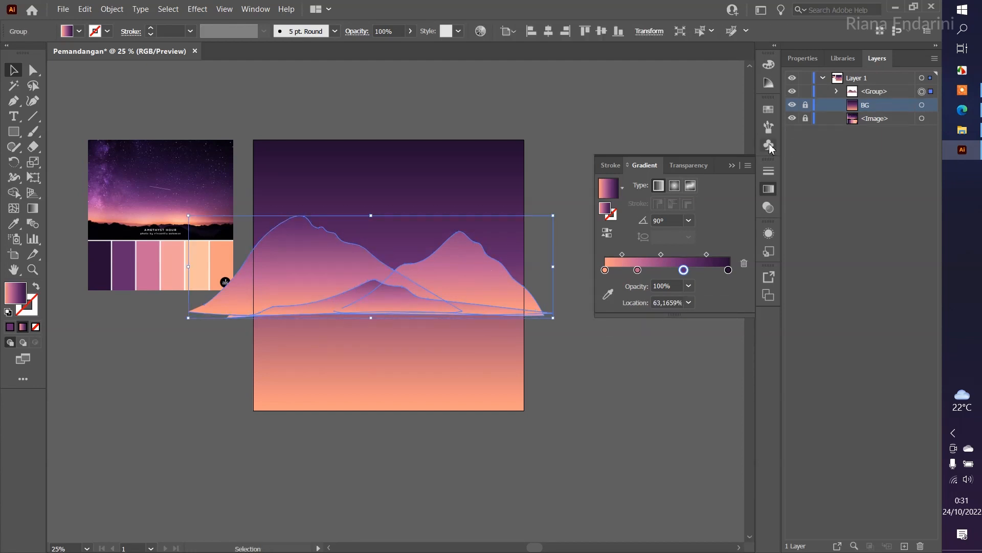
Step: Rename the mountain group Gunung and deselect it
click(881, 93)
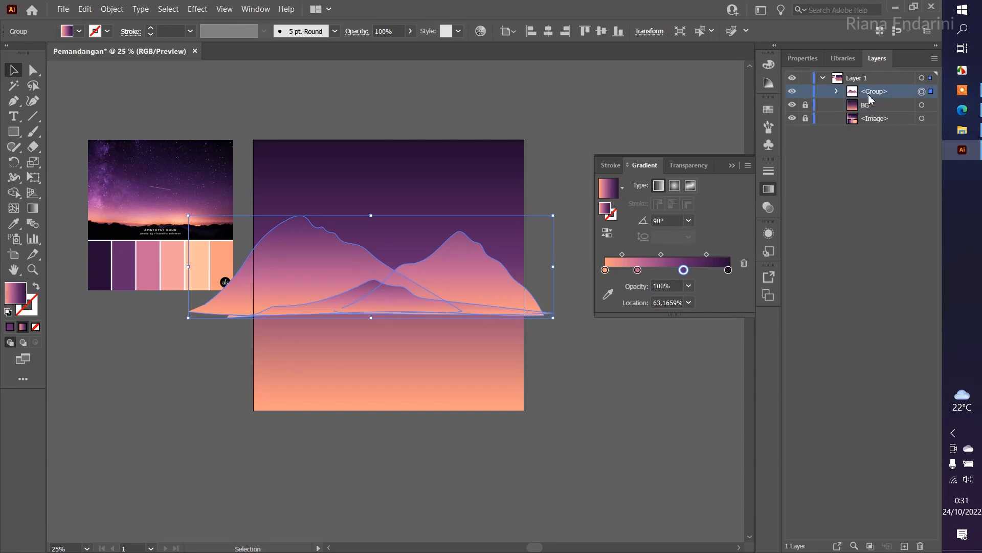
double_click(869, 92)
text(Gunung)
key(Return)
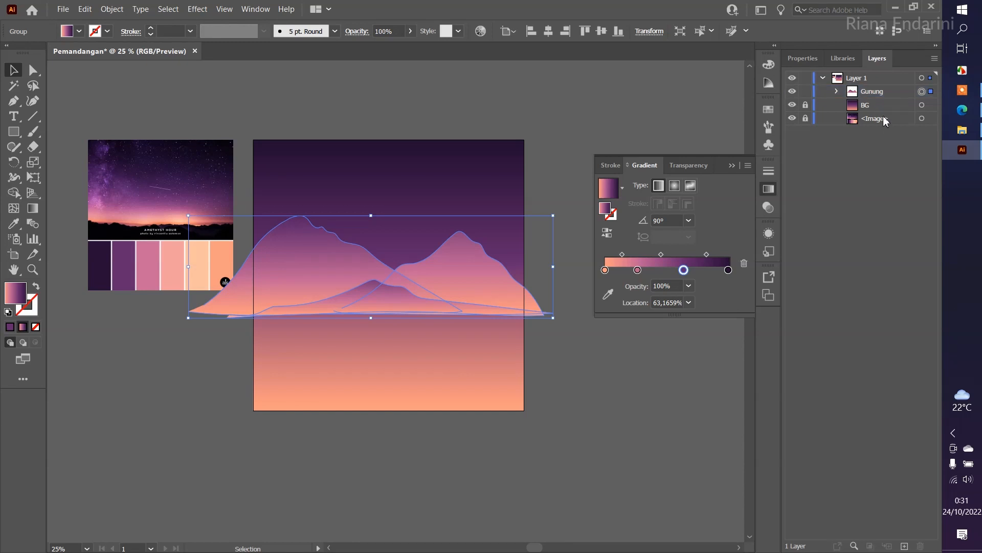
click(118, 308)
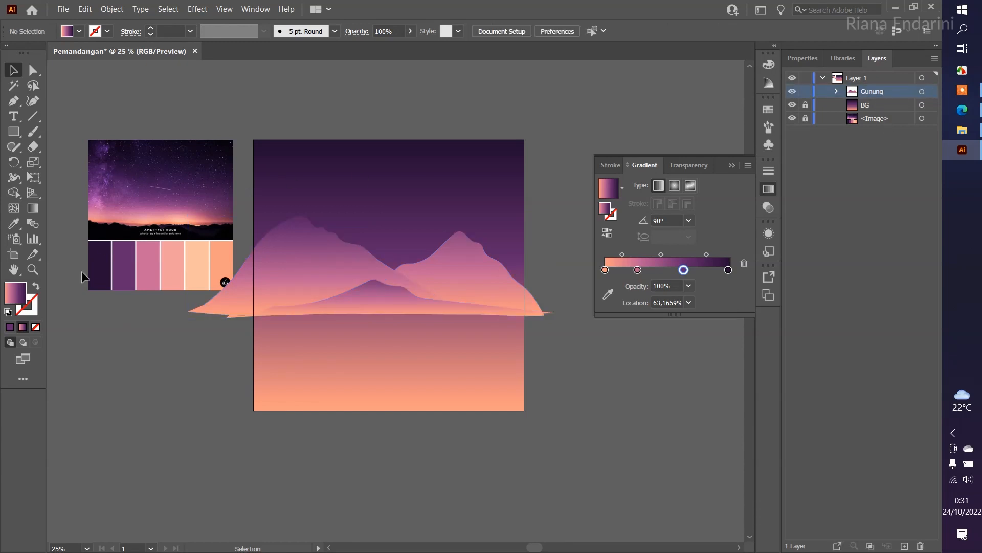
Step: Draw a full-width rectangle from the mountains' base to the artboard's lower edge, with a -90° gradient running from peach to dark purple
click(14, 133)
drag(258, 403, 524, 315)
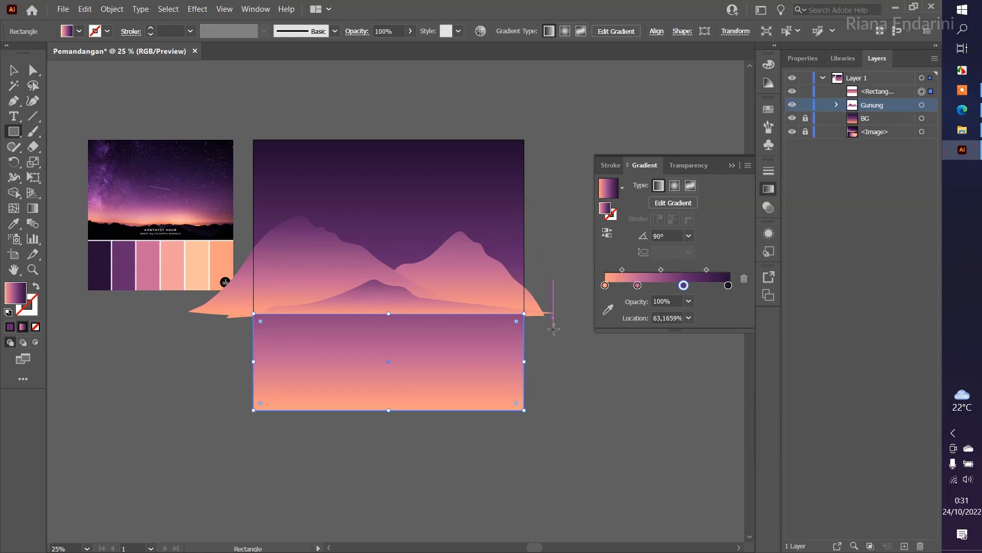
click(33, 208)
drag(386, 332, 390, 377)
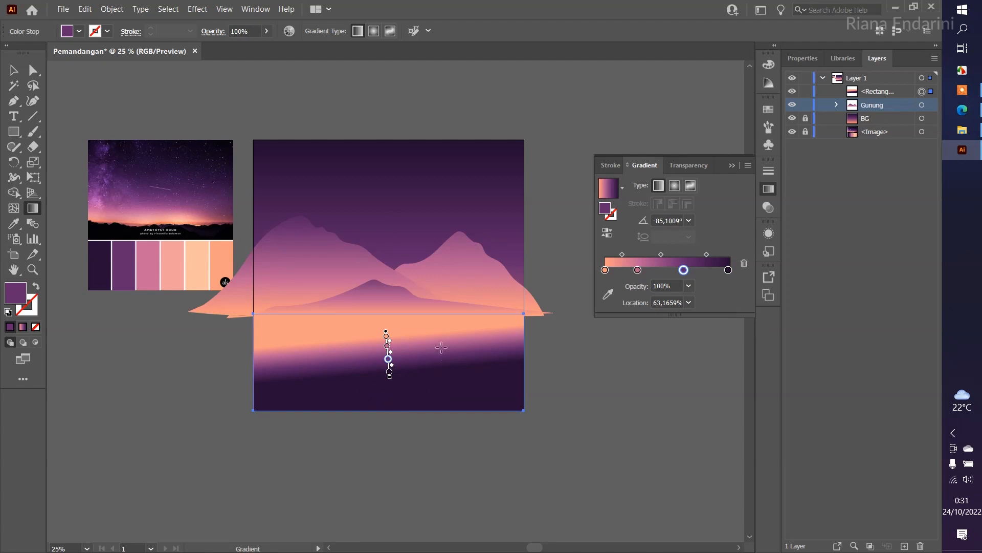
drag(445, 283, 441, 409)
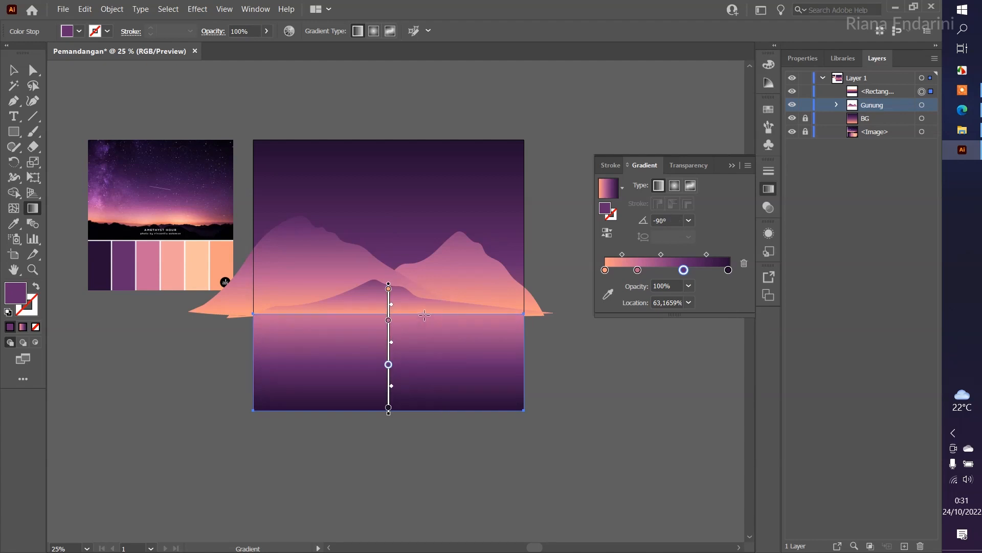
mouse_move(425, 315)
mouse_down()
mouse_move(423, 410)
mouse_move(419, 384)
mouse_move(419, 394)
mouse_up()
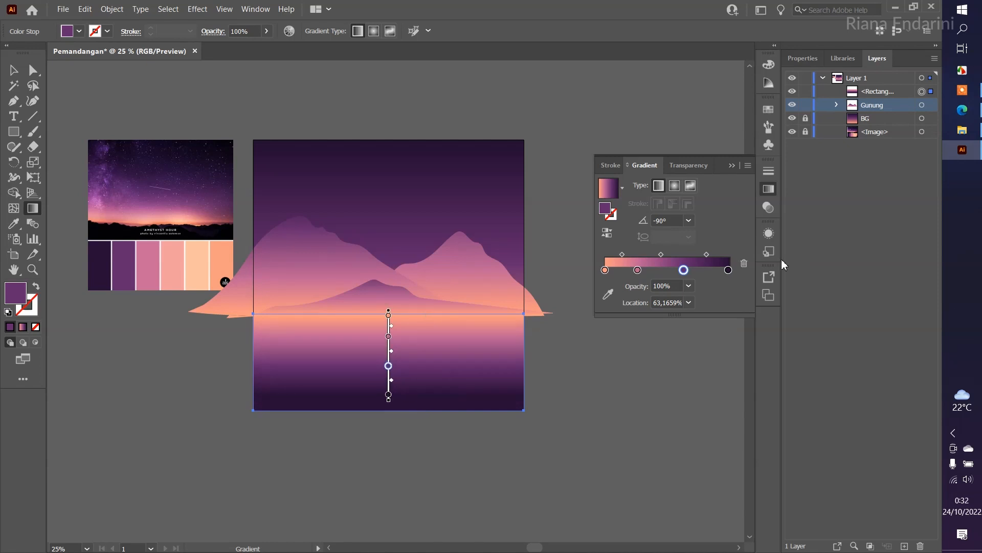
Step: Add a dark purple stop at about 85% in the rectangle's gradient and set the end stop to black
drag(724, 272, 711, 271)
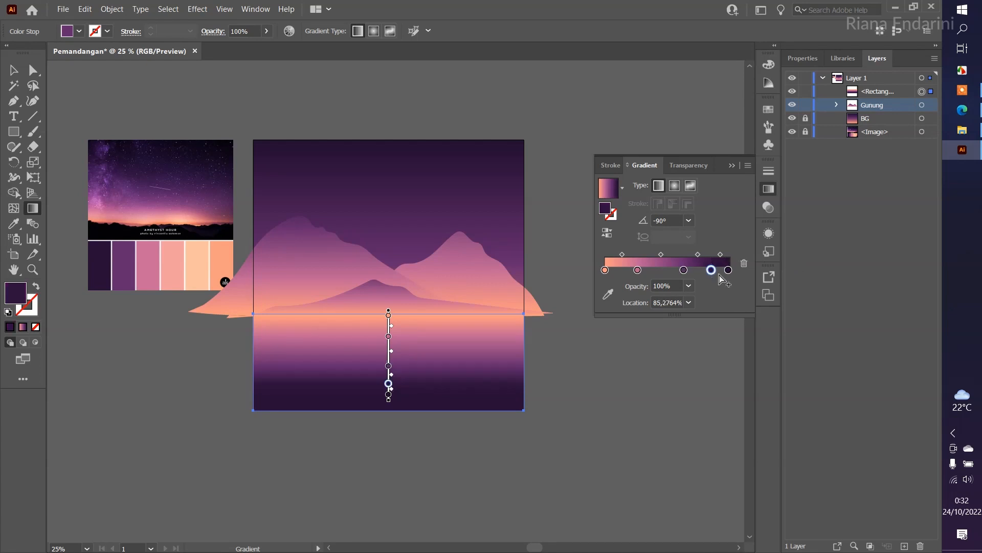
click(729, 270)
double_click(729, 270)
click(586, 385)
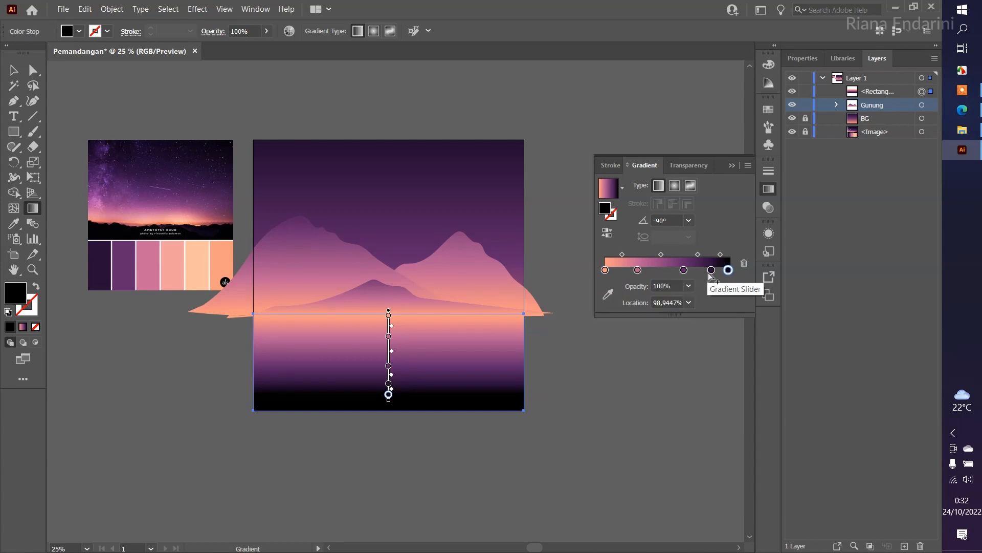
Step: Shift the purple and dark purple gradient stops slightly toward the peach end and deselect the rectangle
mouse_move(711, 271)
mouse_down()
mouse_move(677, 271)
mouse_move(715, 270)
mouse_move(721, 255)
mouse_up()
click(730, 271)
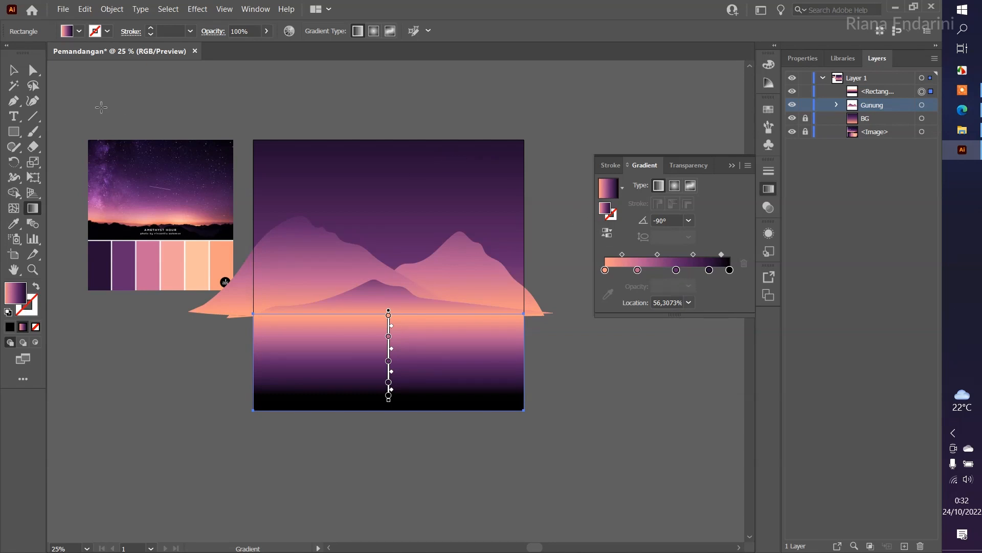
click(13, 70)
click(425, 105)
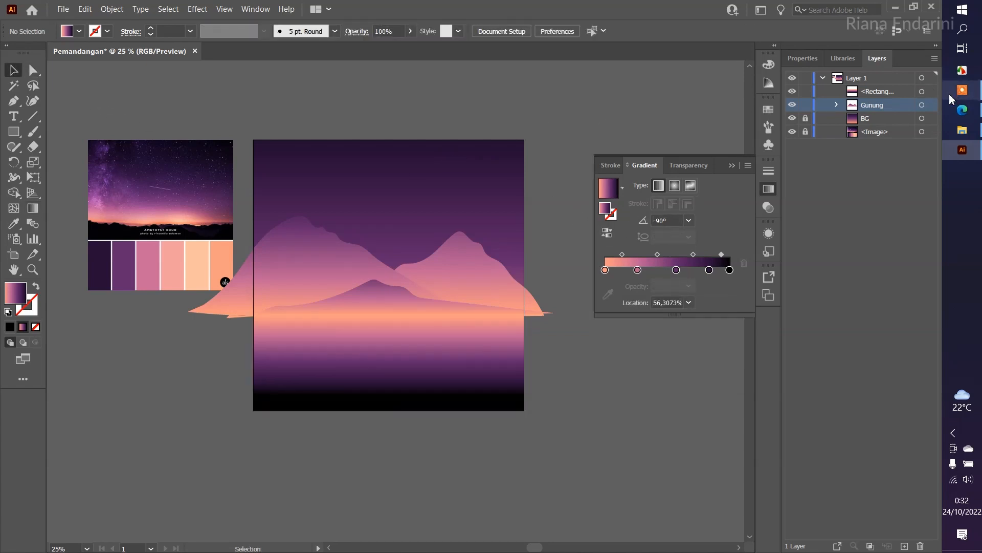
Step: Rename the gradient rectangle Laut and lock it
double_click(882, 90)
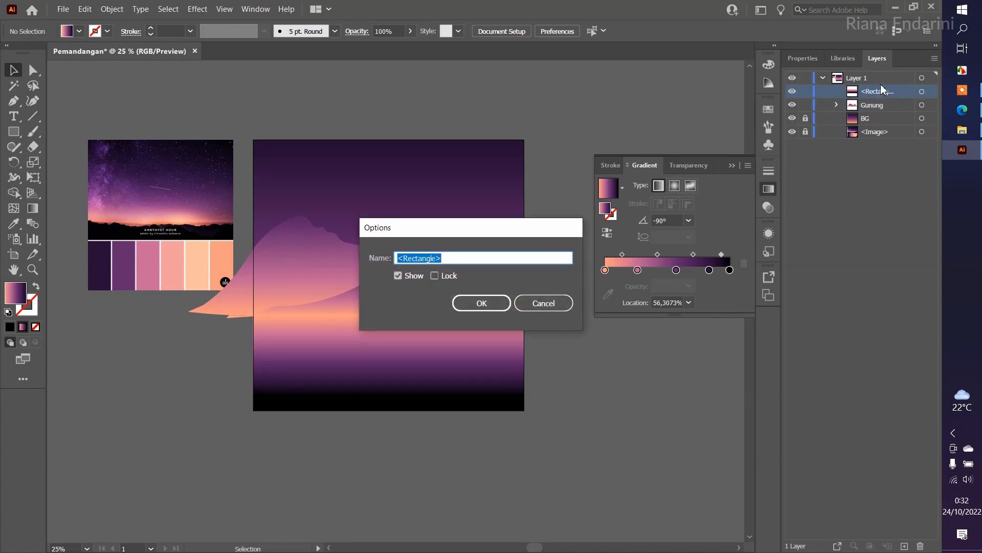
text(Laut)
key(Return)
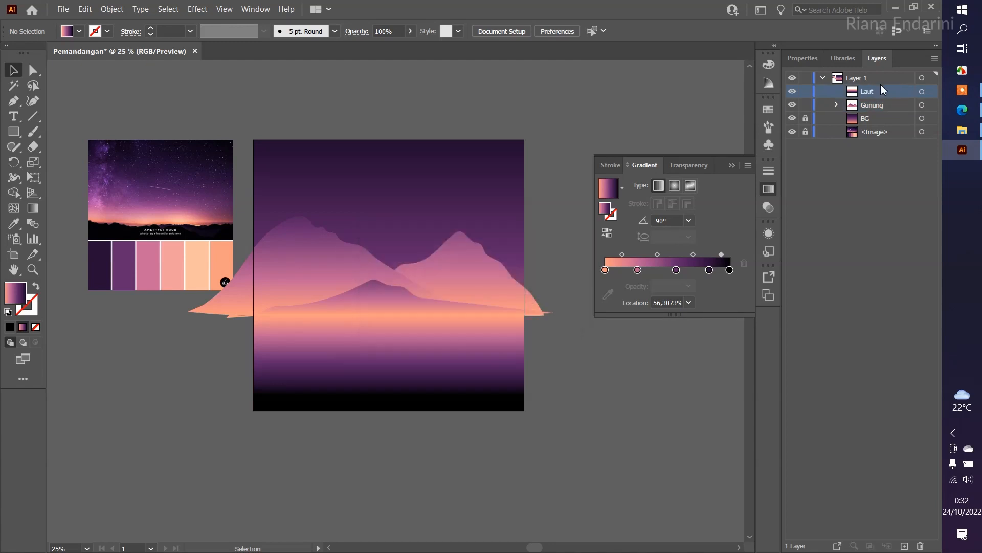
click(806, 105)
click(806, 92)
Step: Create a copy of the Gunung group reflected across the horizontal axis and place it directly below the waterline
click(890, 107)
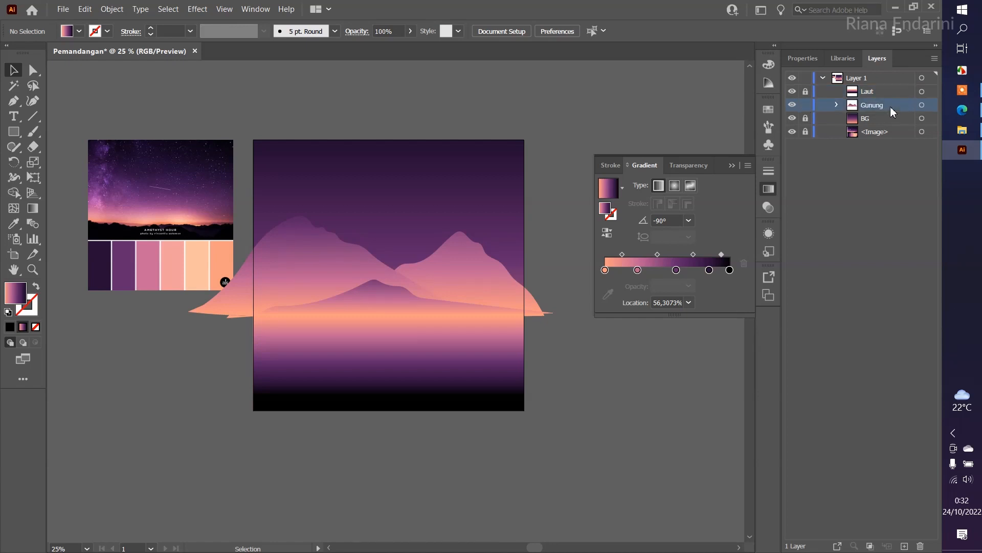
click(490, 271)
right_click(490, 270)
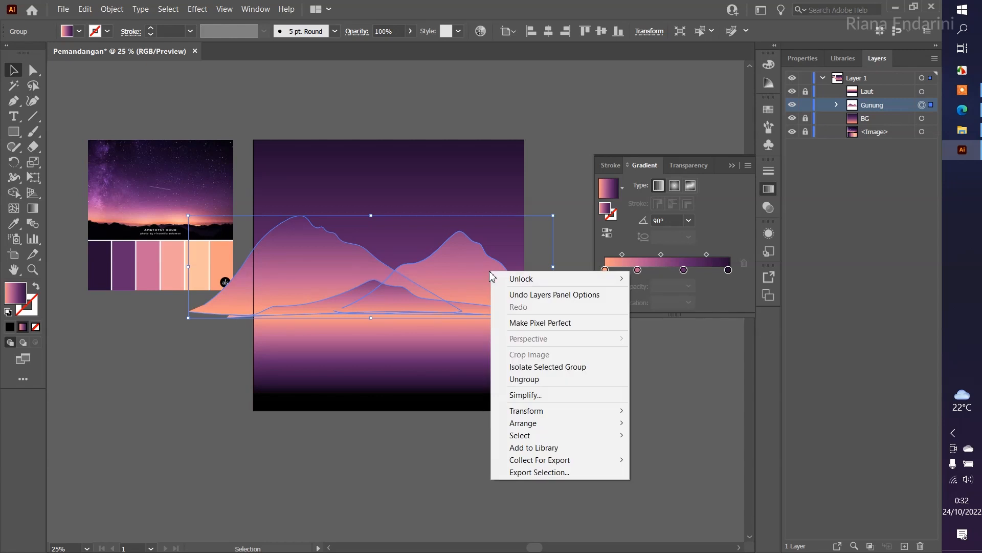
mouse_move(565, 414)
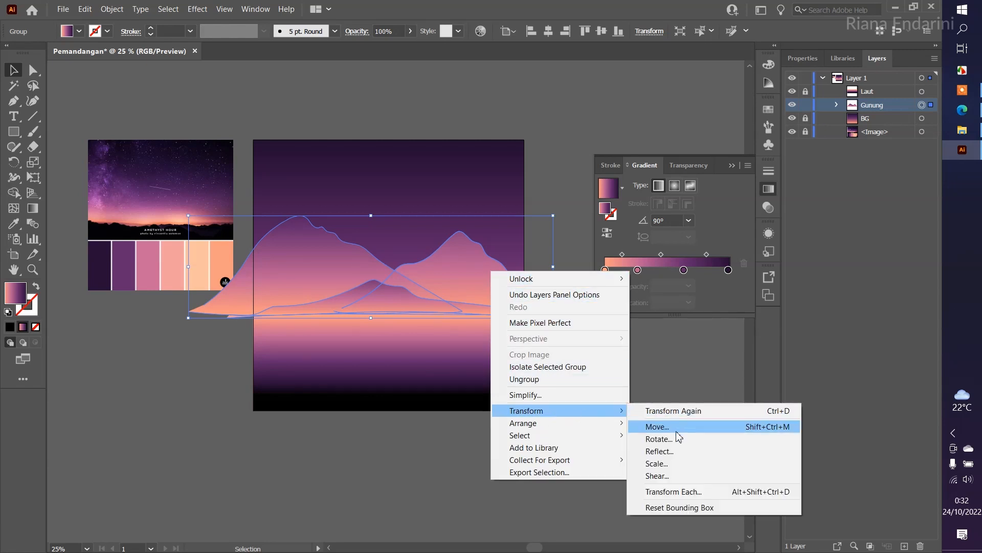
click(680, 451)
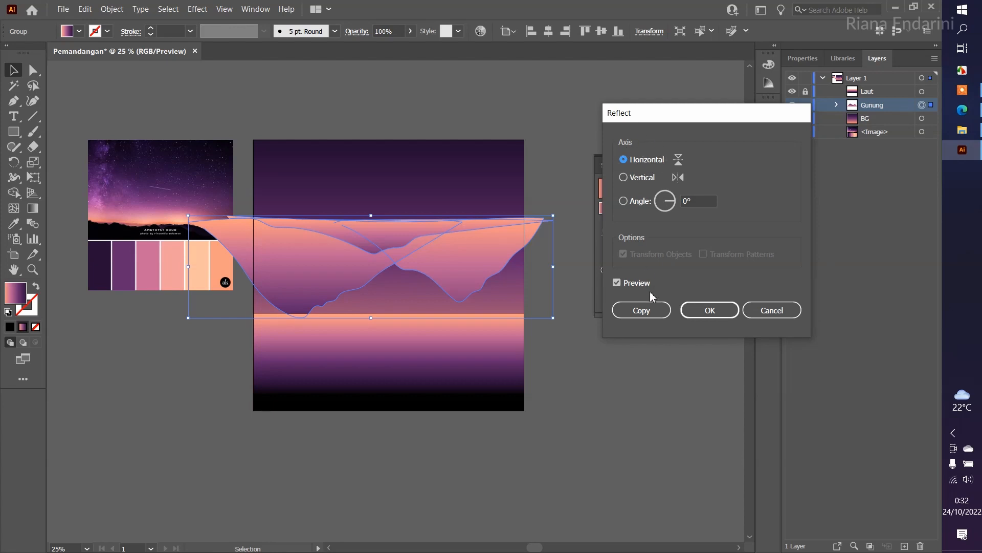
click(641, 311)
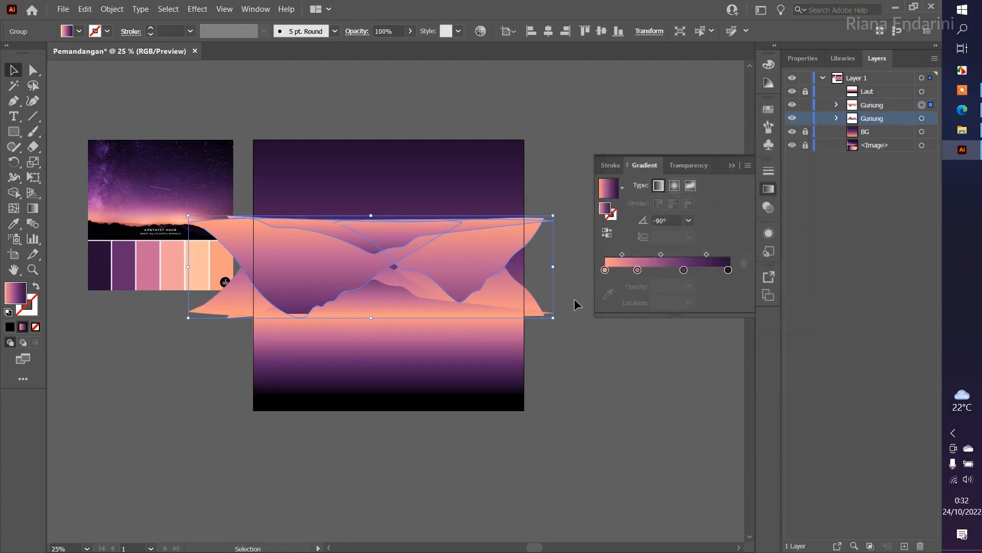
drag(478, 250, 489, 348)
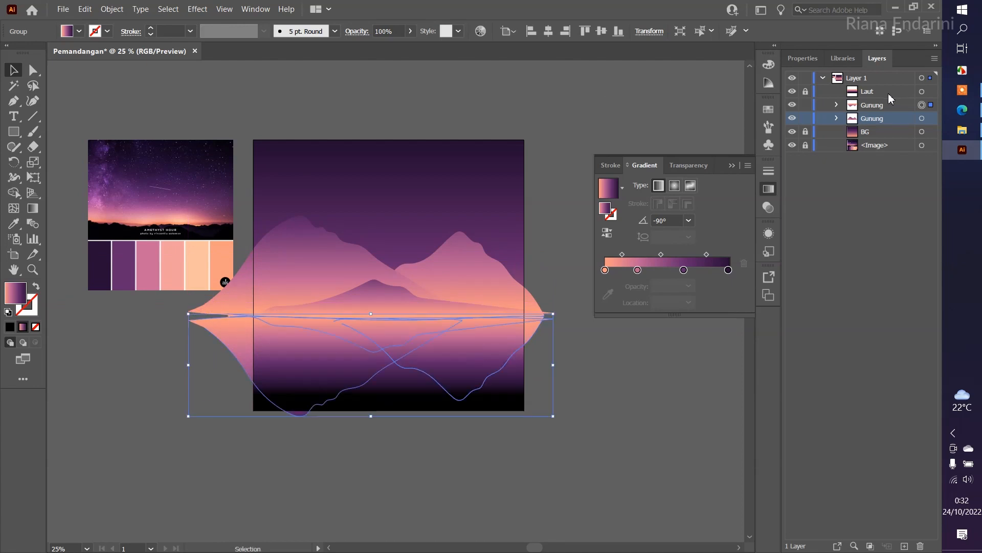
Step: Rename the reflected mountain group with a name starting with Refleksi and place it above Laut in the stacking order
click(877, 108)
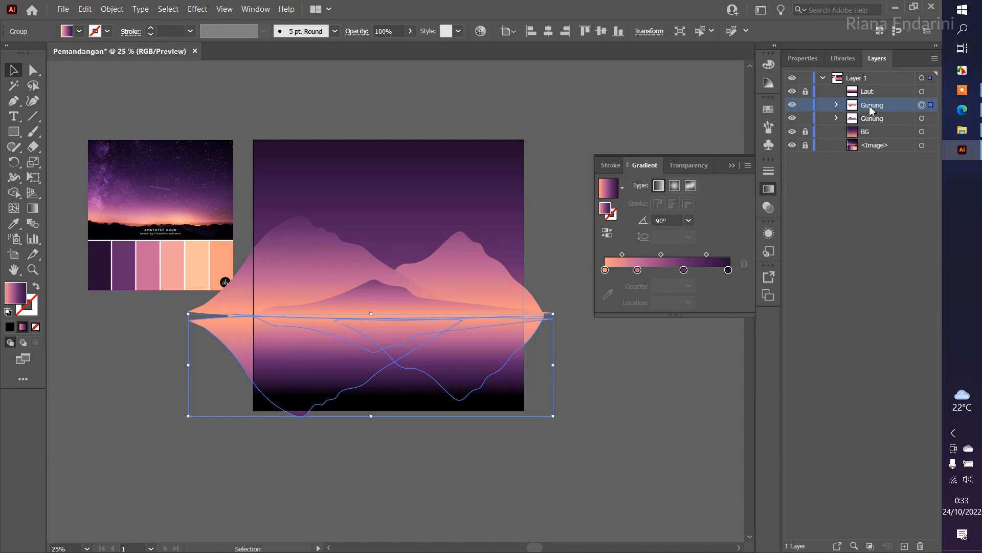
double_click(872, 106)
click(864, 105)
text(Refleksi ...)
key(Return)
drag(873, 110, 873, 88)
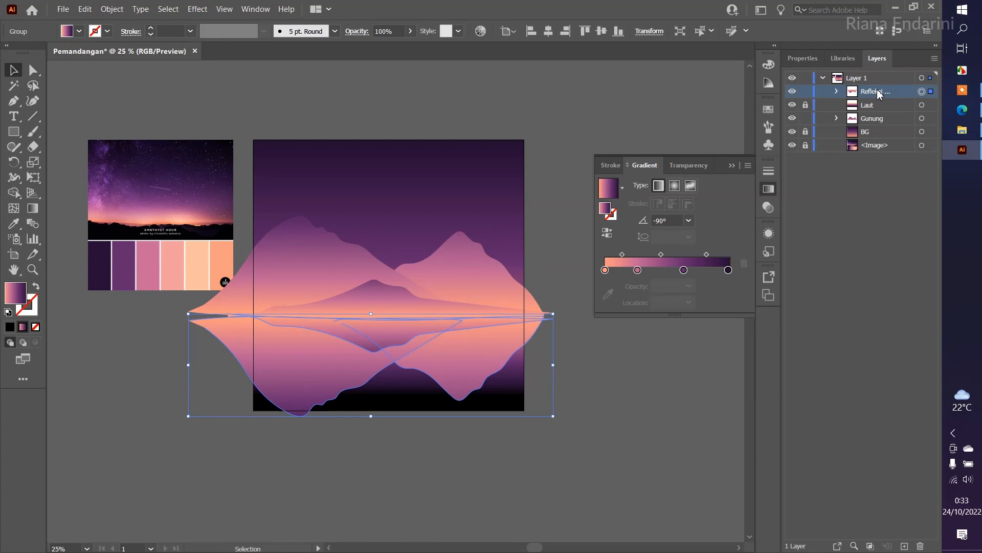
Step: Set the reflected group's blend mode to Multiply and its opacity to 40%
click(359, 32)
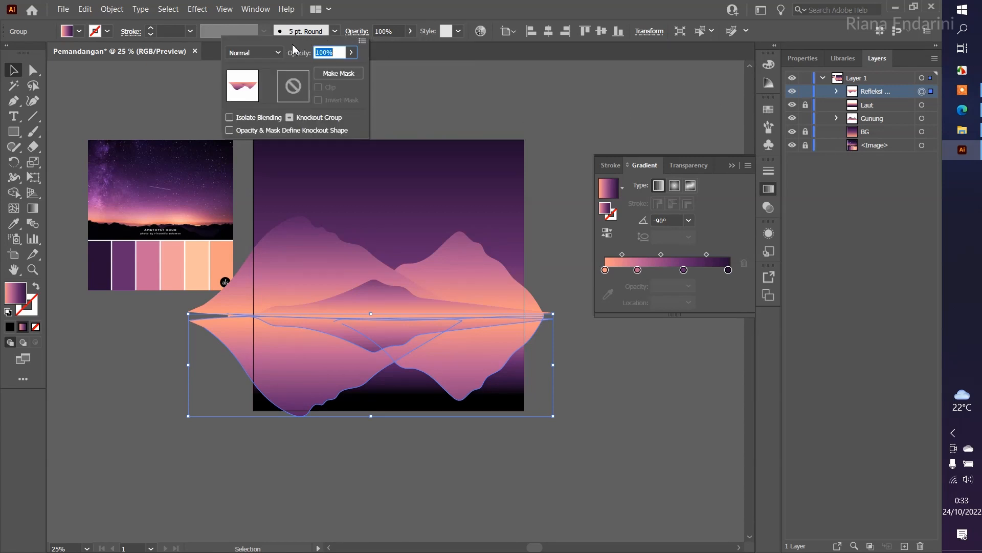
click(266, 52)
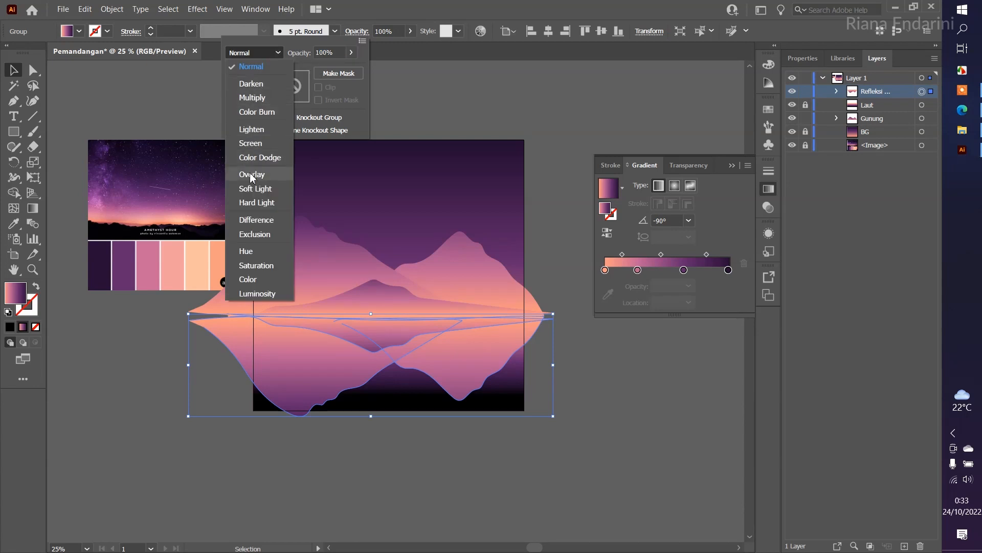
click(252, 98)
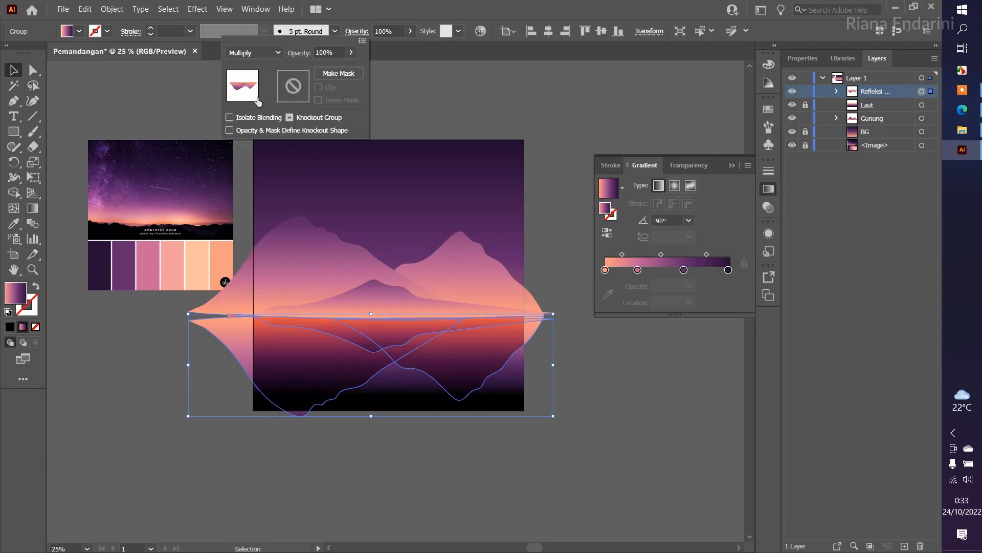
click(410, 31)
click(410, 31)
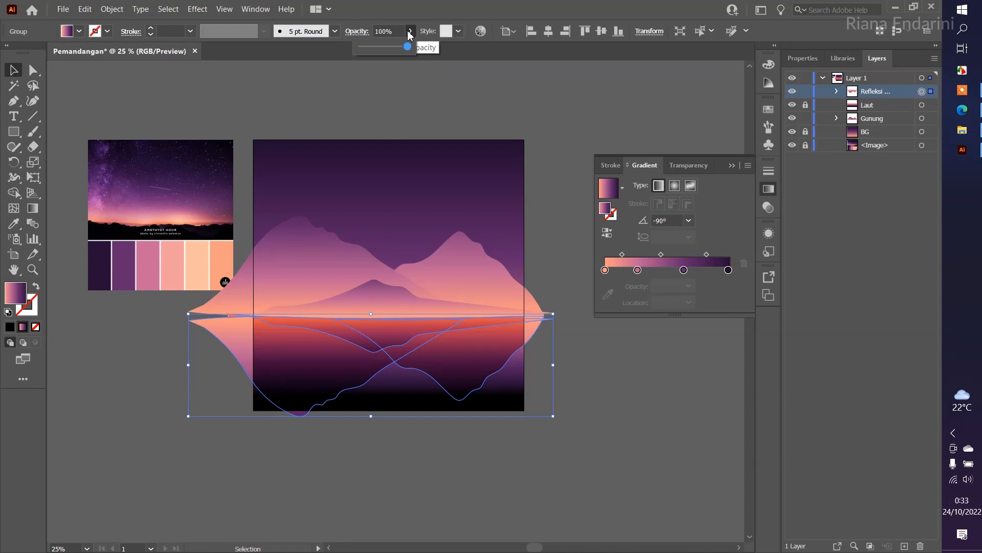
drag(409, 46, 377, 46)
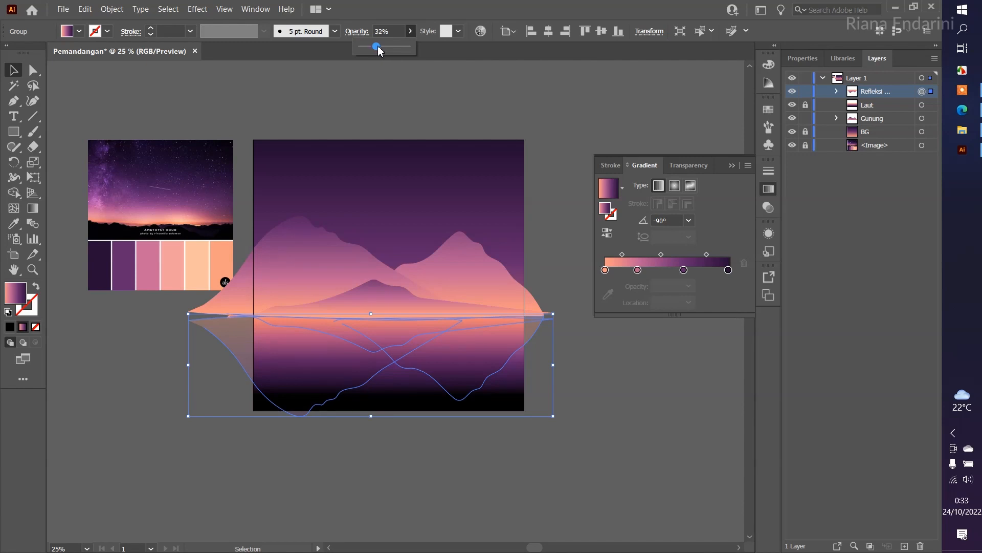
drag(379, 49, 382, 49)
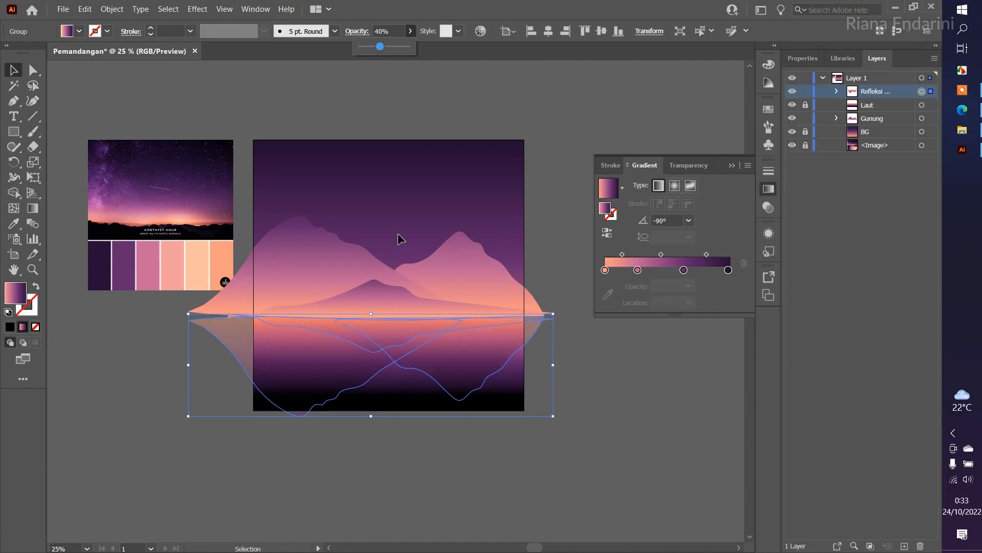
Step: Squash the reflection to about half its height, lower its opacity to 30% and deselect it
drag(371, 416, 375, 369)
click(410, 32)
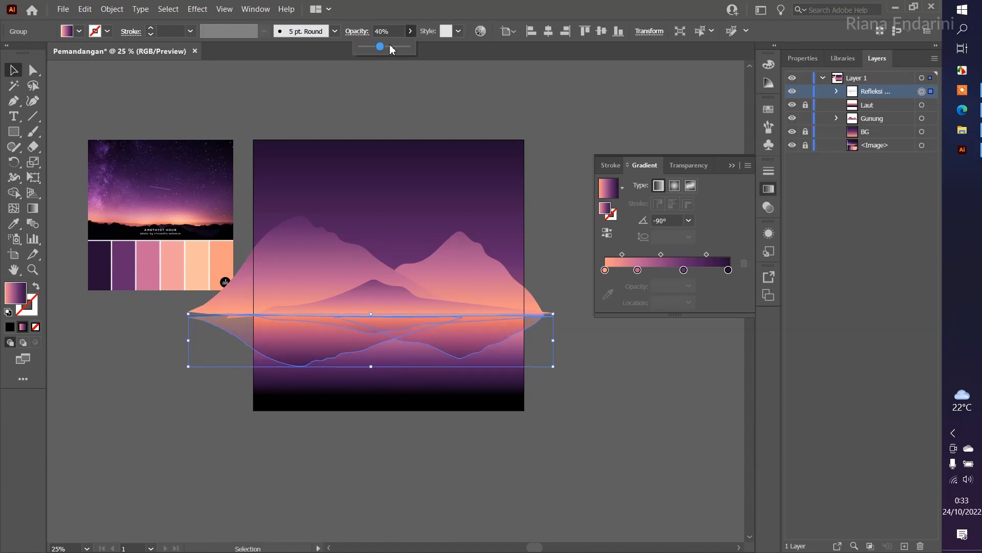
drag(393, 48, 377, 48)
click(404, 111)
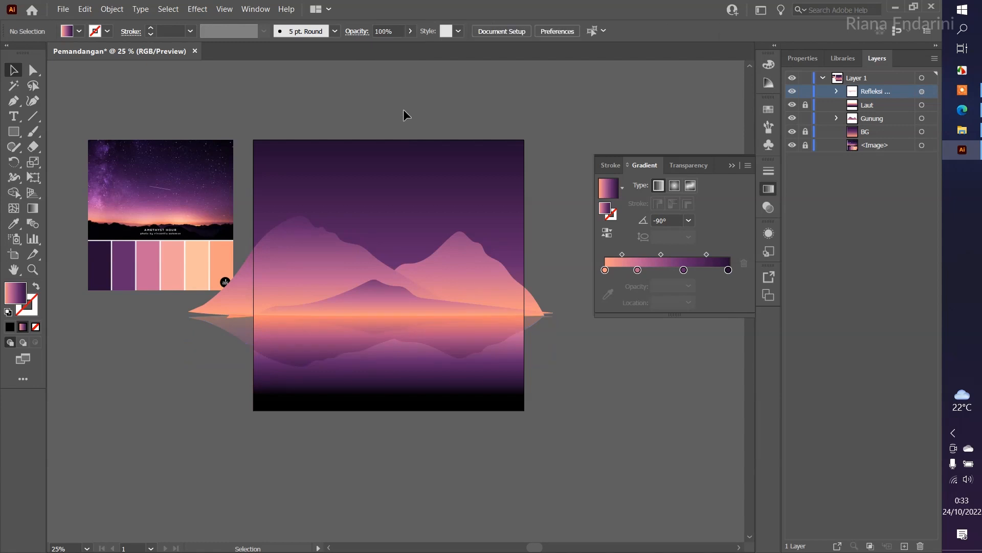
Step: Examine the waterline between the Gunung group and its reflection for gaps and stray dark slivers
scroll(367, 438, up, 3)
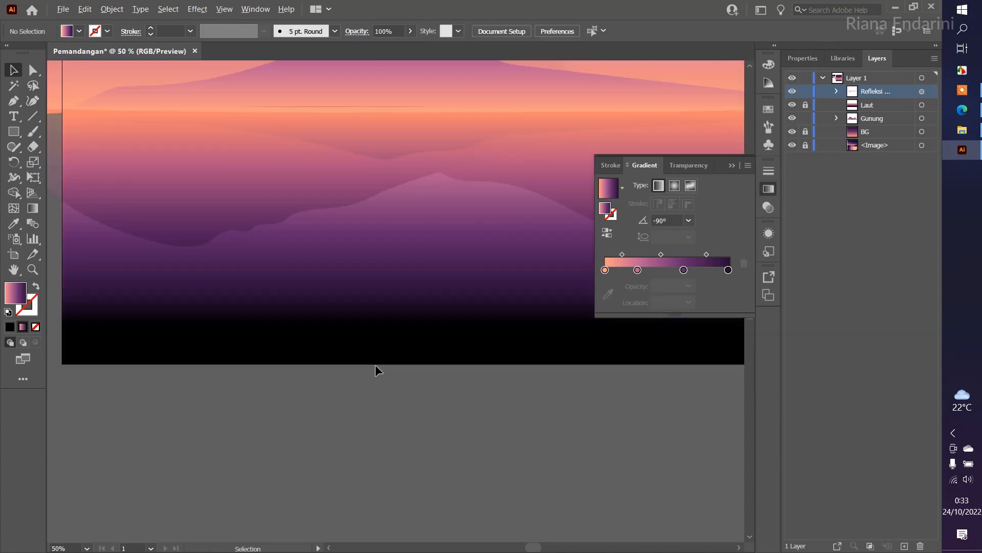
drag(384, 145, 384, 157)
scroll(333, 128, up, 2)
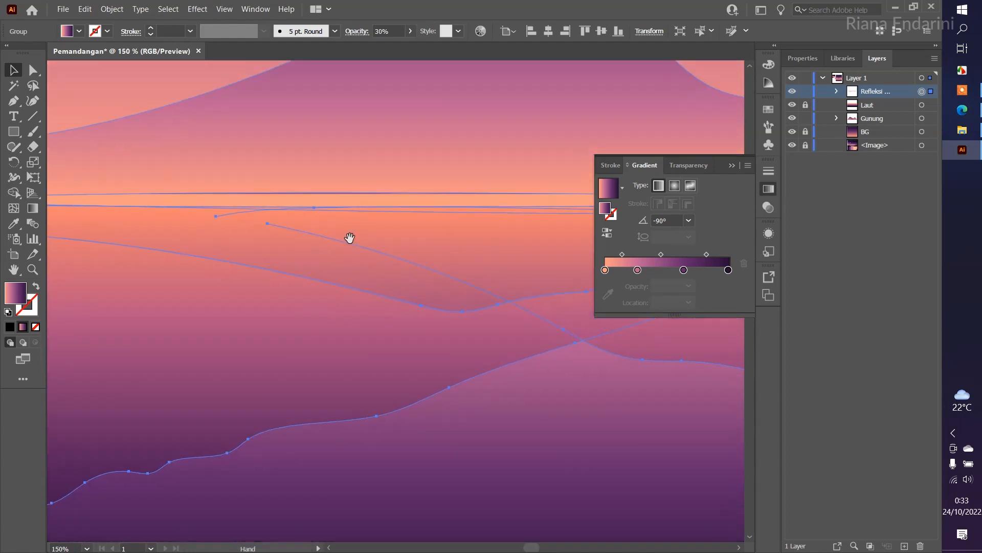
click(373, 134)
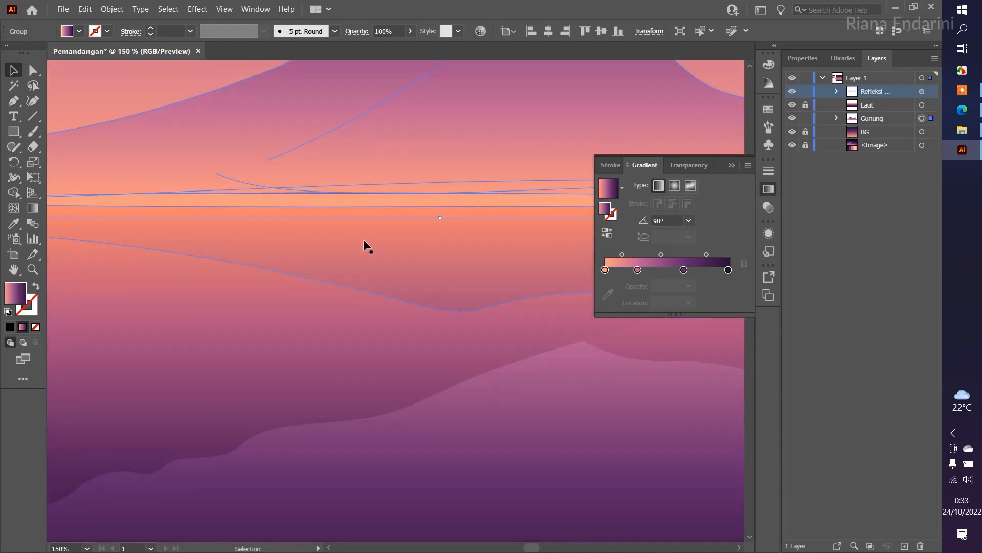
scroll(381, 312, down, 2)
scroll(379, 318, down, 2)
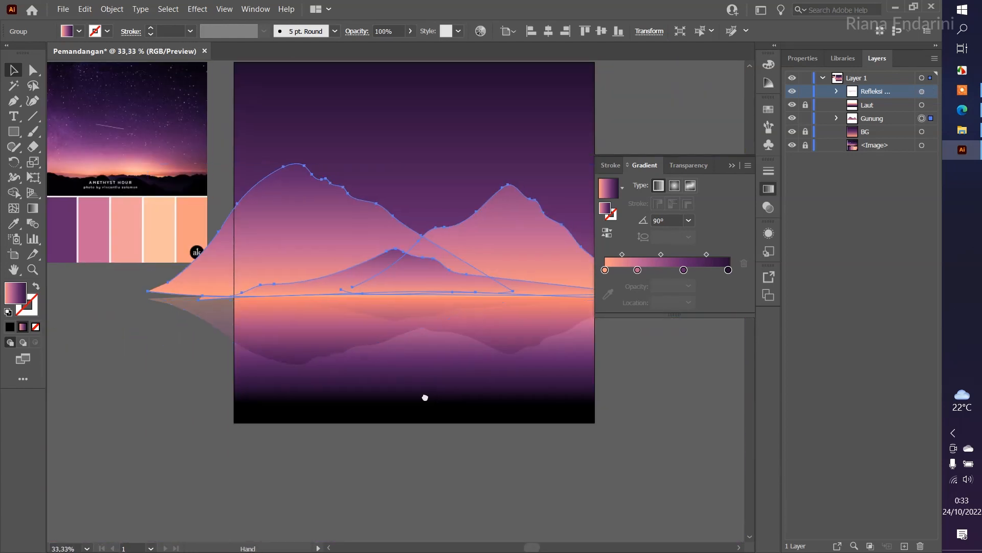
click(607, 402)
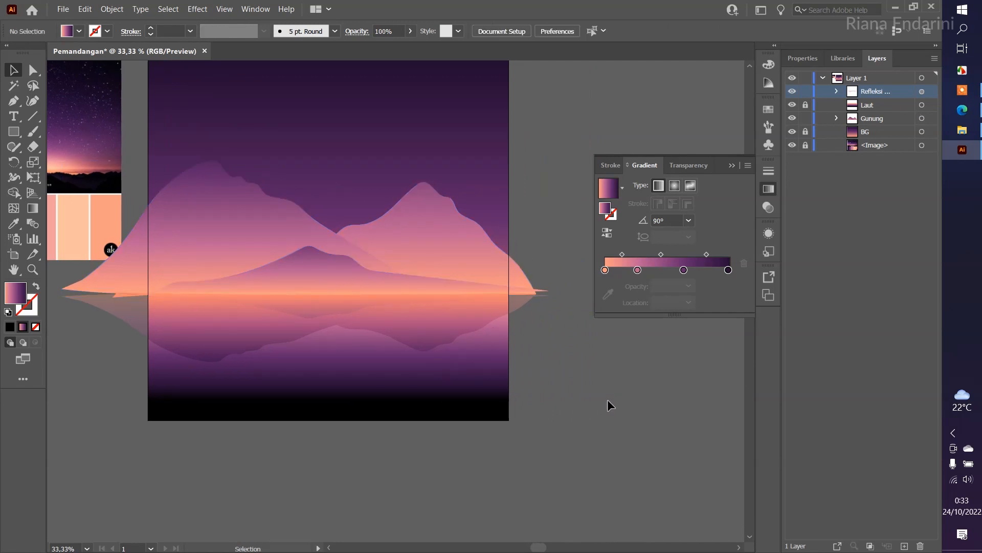
click(452, 310)
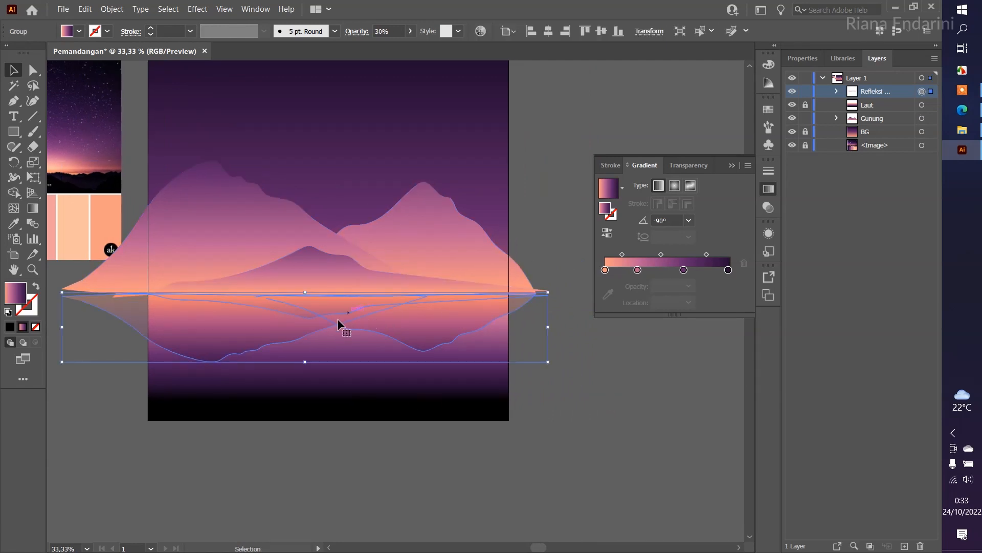
scroll(337, 318, up, 5)
scroll(328, 239, down, 4)
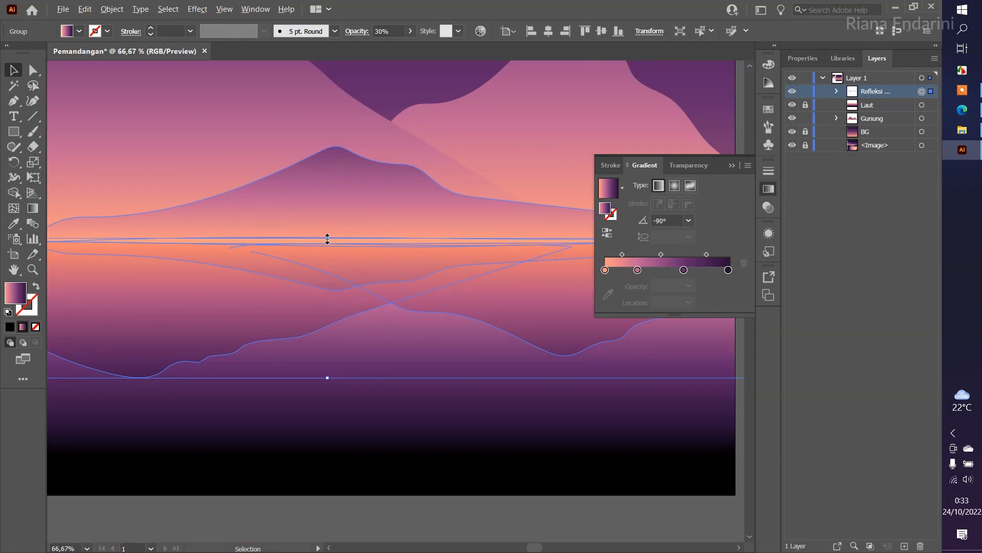
scroll(327, 239, down, 2)
click(405, 358)
scroll(314, 228, up, 4)
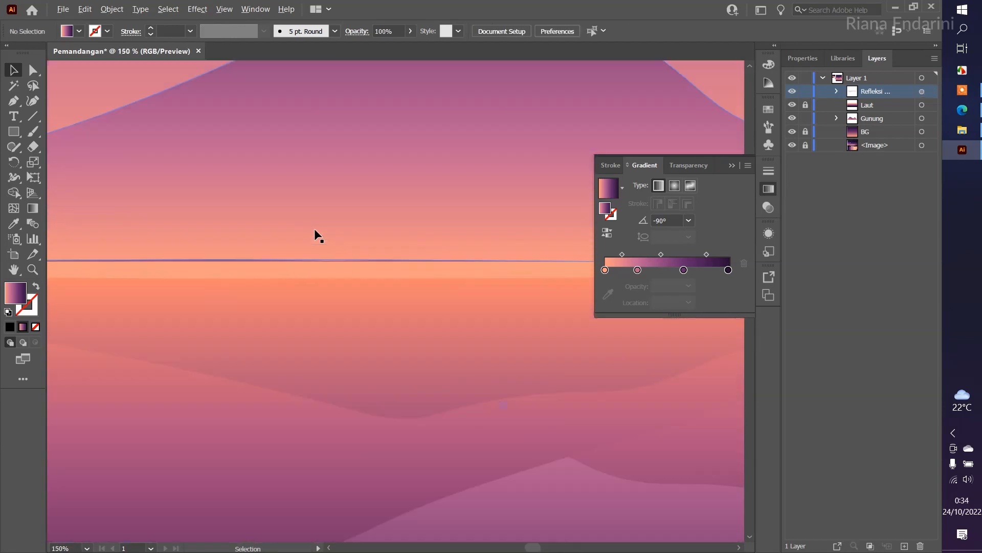
scroll(314, 229, down, 3)
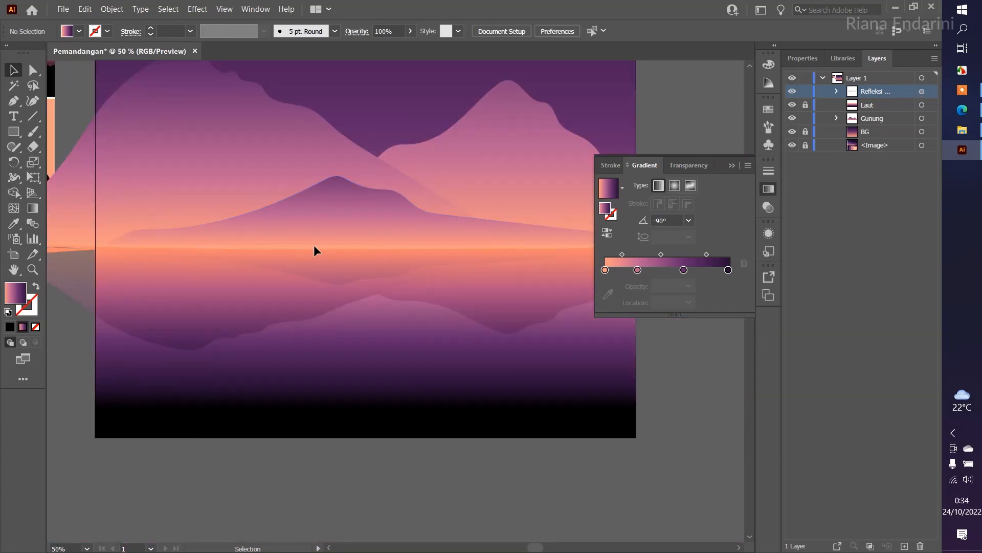
scroll(332, 260, up, 4)
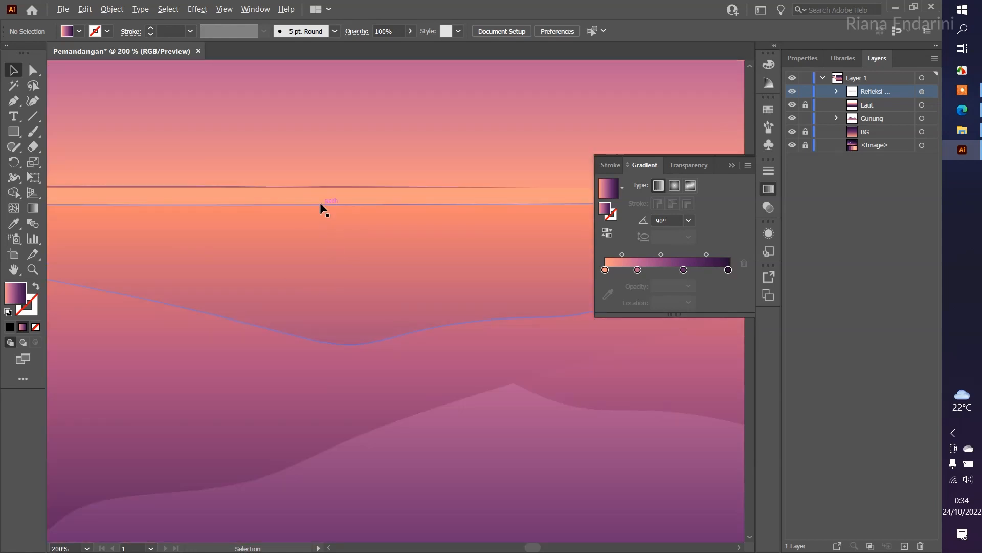
scroll(328, 187, down, 3)
scroll(325, 200, up, 4)
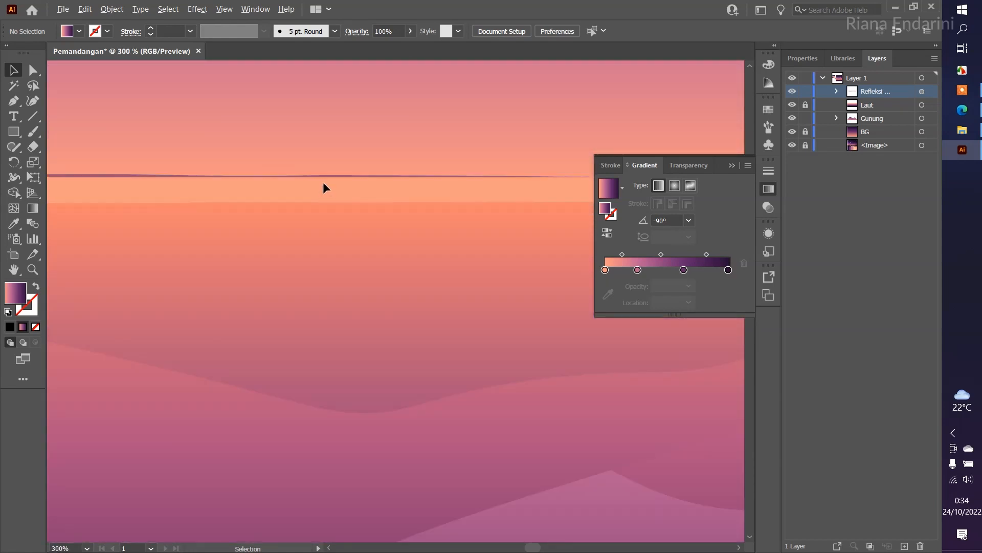
click(326, 175)
scroll(328, 176, down, 4)
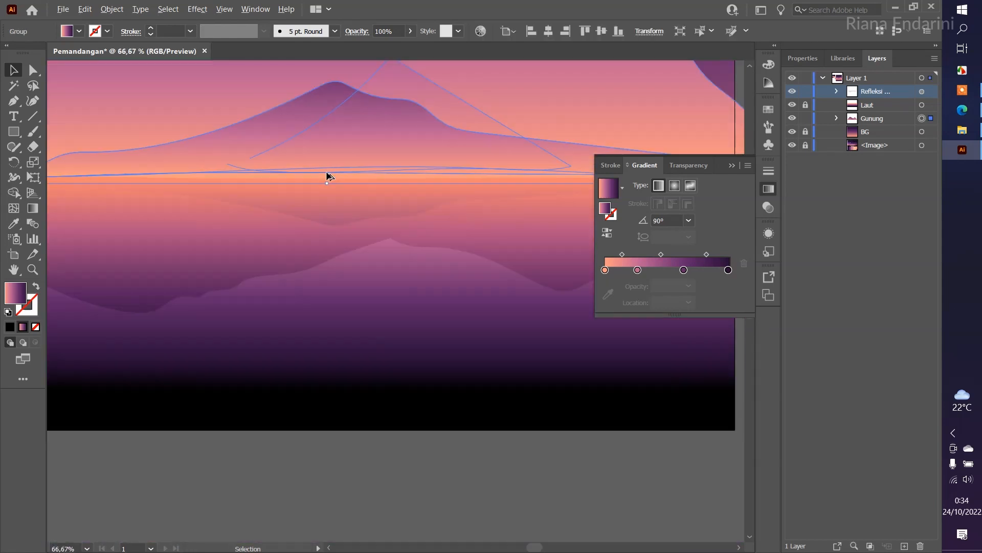
scroll(328, 176, down, 2)
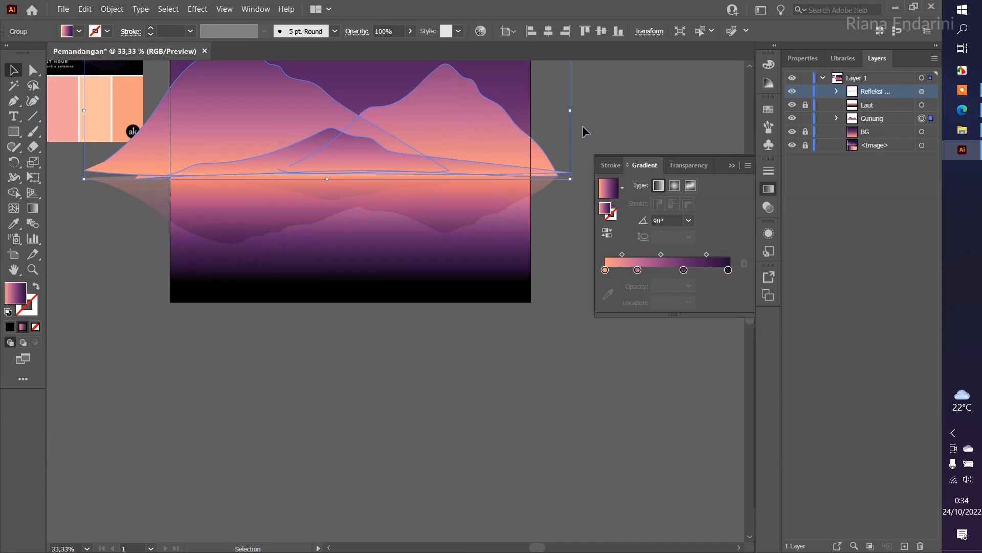
scroll(444, 124, up, 2)
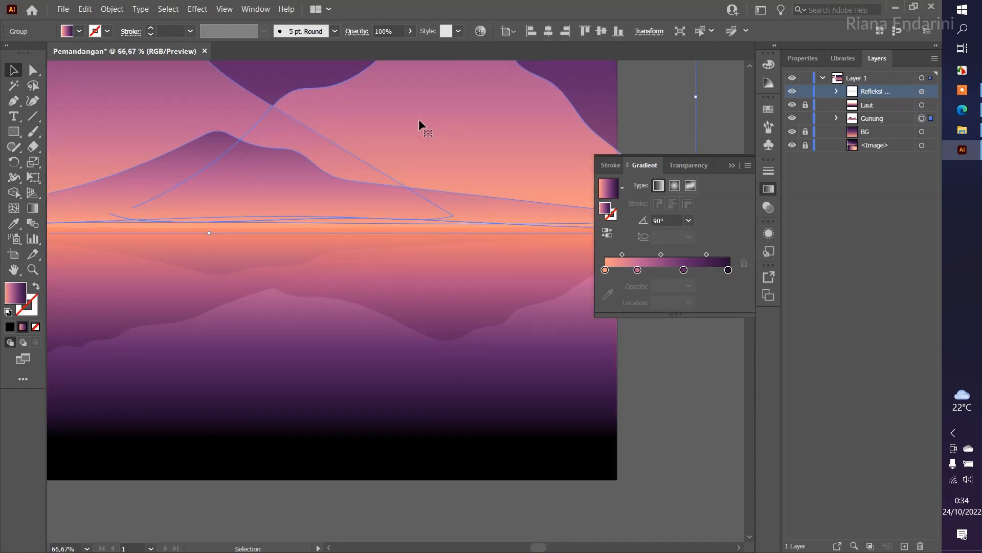
scroll(441, 160, down, 2)
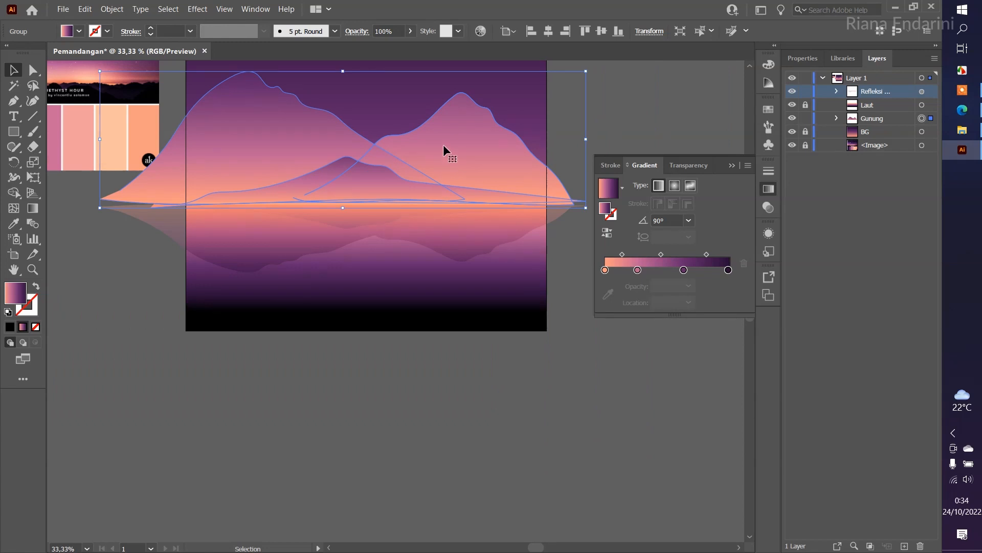
Step: Isolate the Gunung group, lower a base anchor of the right-hand mountain slightly toward the waterline with Direct Selection, and exit isolation
double_click(443, 144)
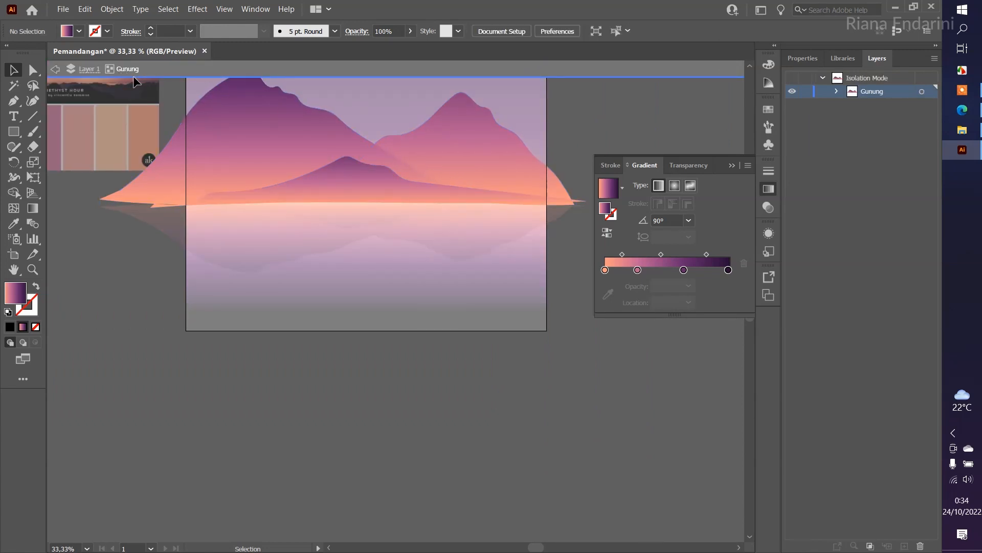
click(32, 72)
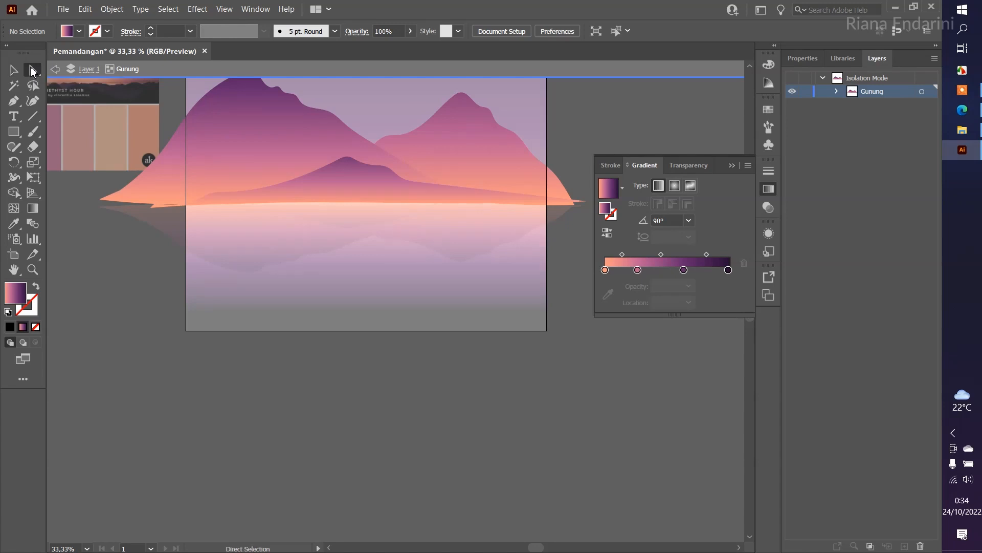
scroll(449, 212, up, 2)
click(358, 190)
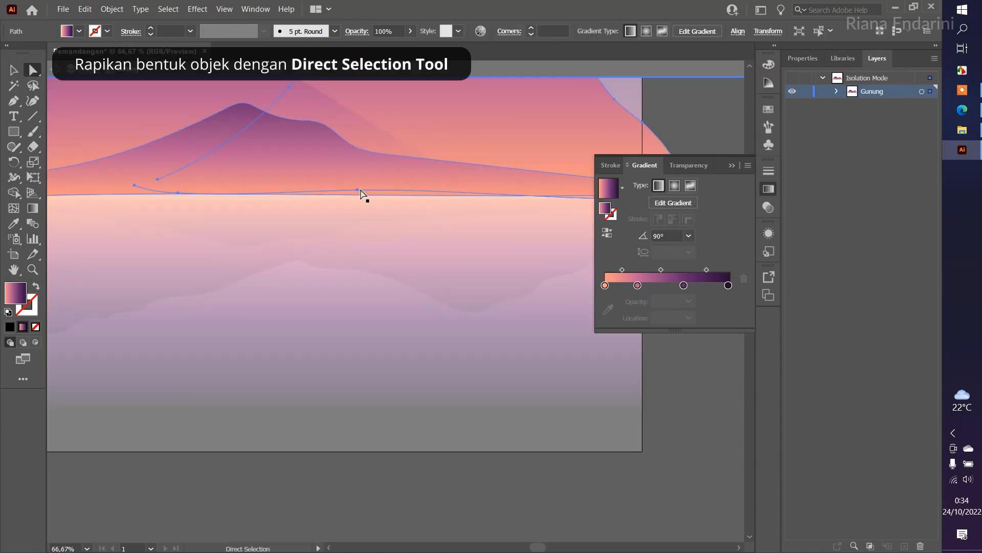
drag(357, 191, 358, 194)
key(space)
drag(271, 261, 463, 275)
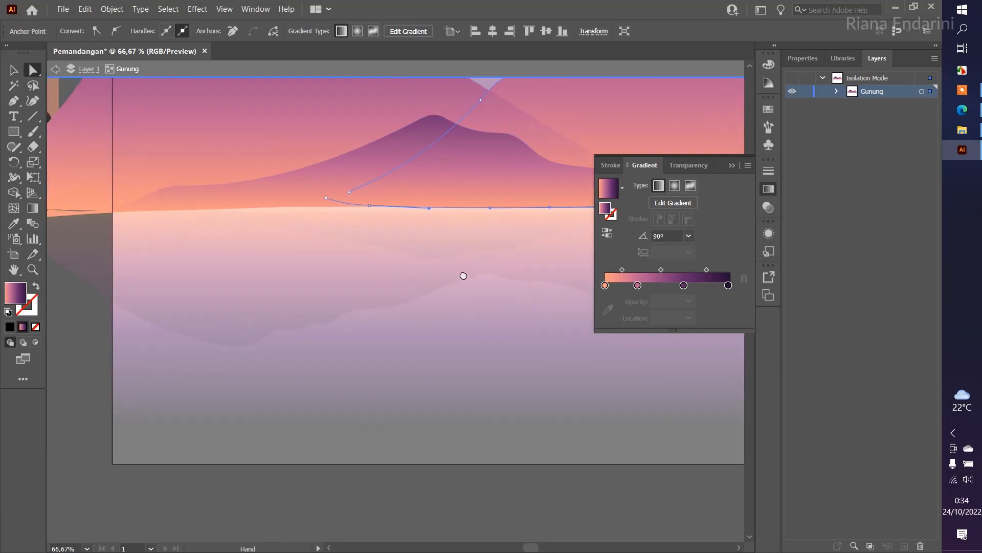
double_click(377, 212)
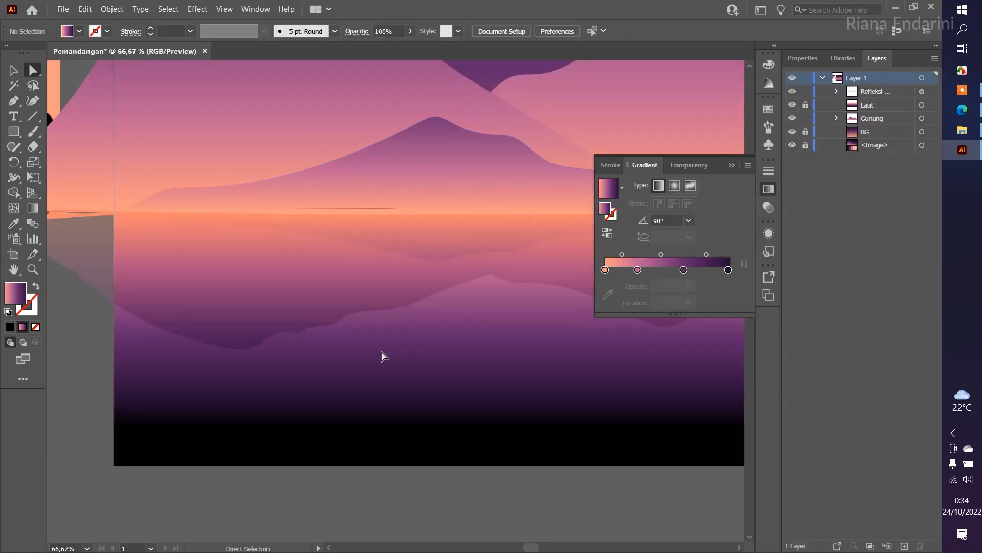
click(366, 212)
key(ctrl+minus)
scroll(417, 220, right, 3)
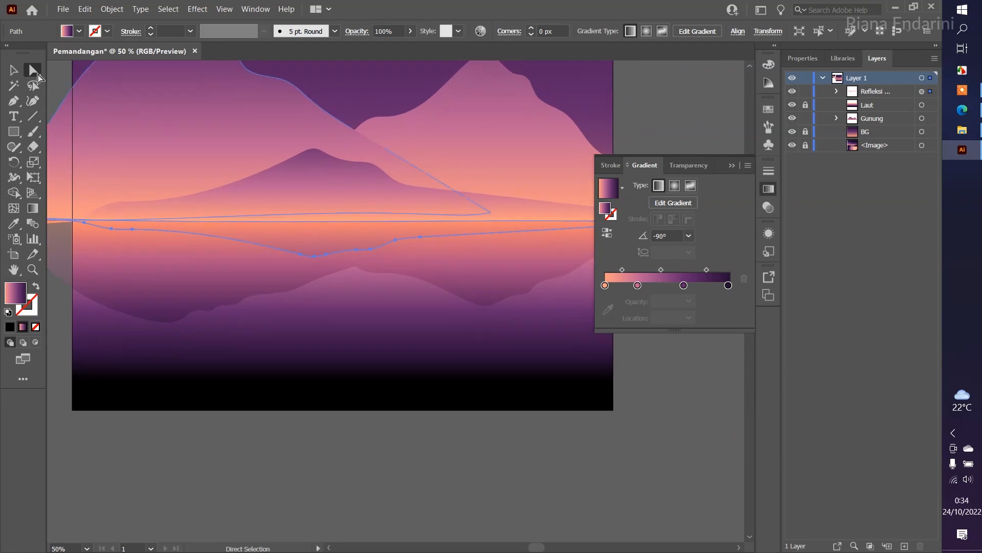
key(v)
key(ctrl+shift+a)
Step: Isolate the Refleksi Gunung group and raise the small mountain reflection's stray anchor to straighten its edge along the waterline
drag(272, 287, 275, 281)
scroll(344, 377, left, 3)
key(ctrl+plus)
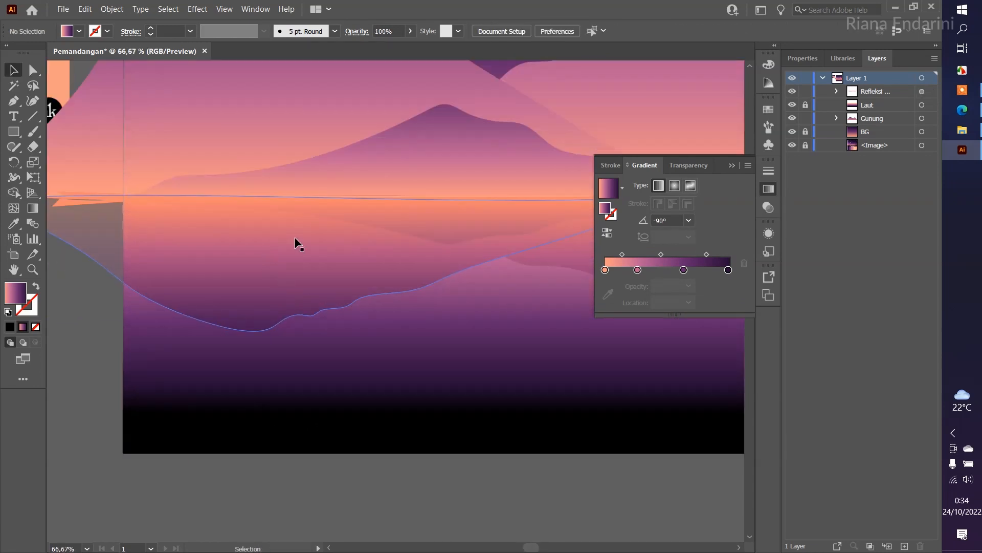
double_click(311, 241)
key(a)
scroll(312, 242, left, 3)
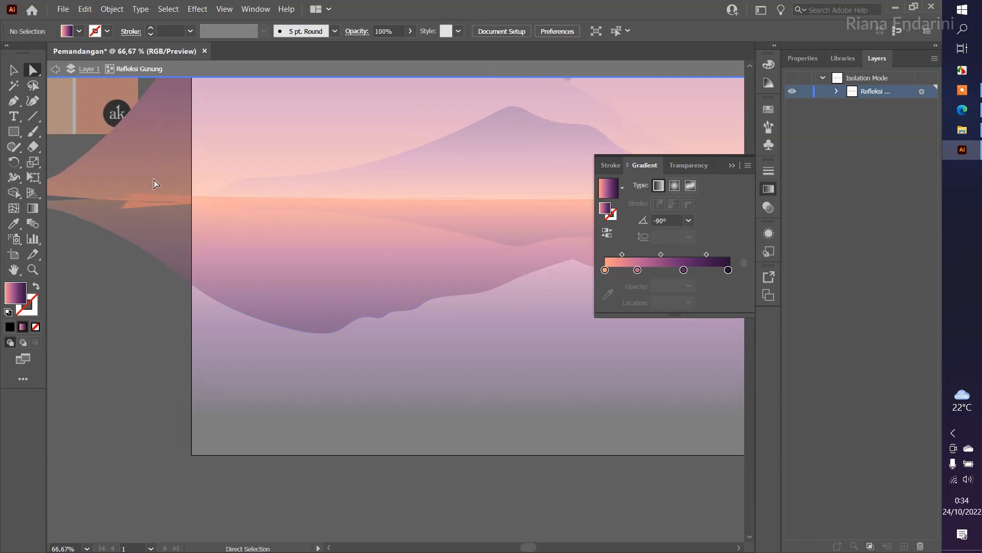
mouse_move(119, 199)
mouse_down()
mouse_move(160, 225)
mouse_move(117, 204)
mouse_move(125, 195)
mouse_up()
key(ctrl+plus)
key(ctrl+plus)
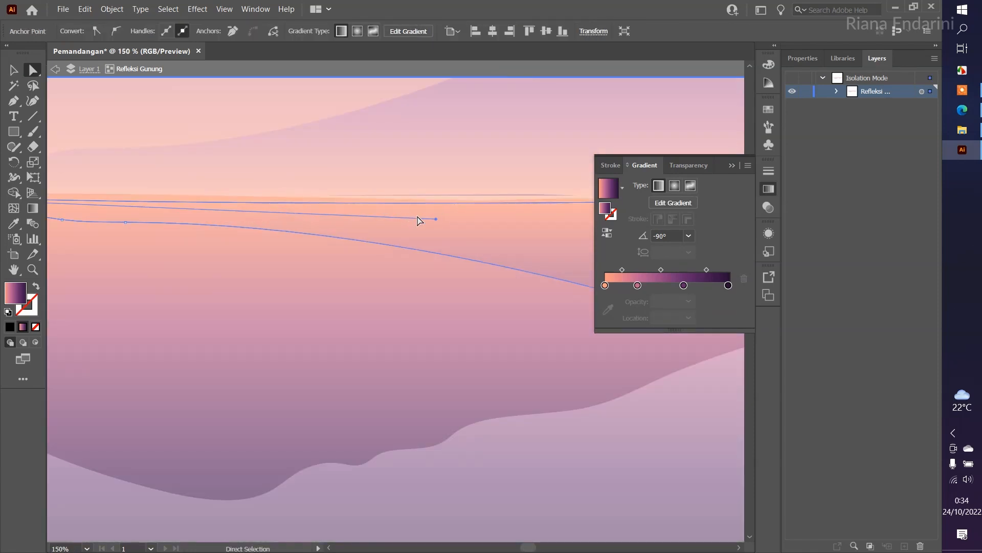
mouse_move(423, 218)
mouse_down()
mouse_move(423, 204)
mouse_move(436, 206)
mouse_up()
key(ctrl+minus)
key(ctrl+minus)
key(ctrl+minus)
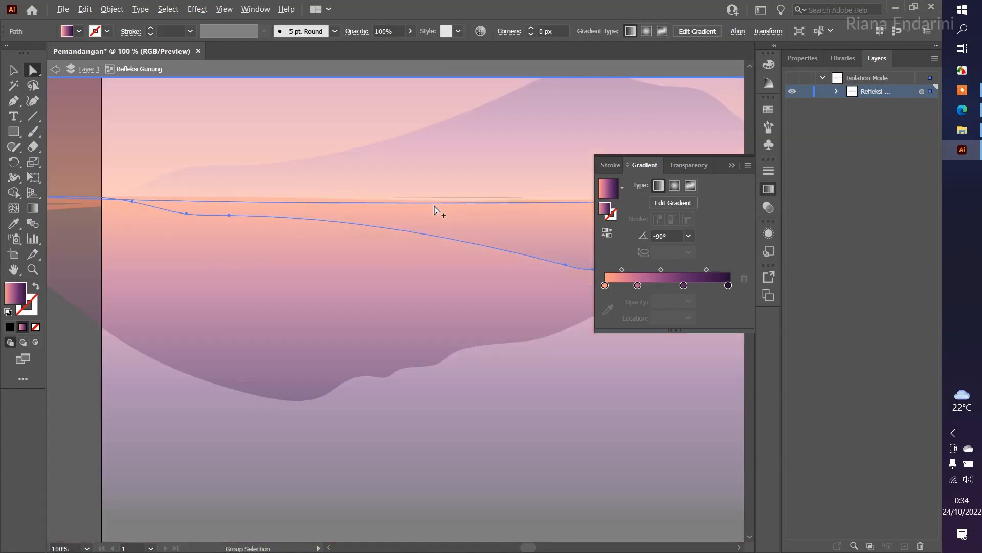
Step: Try to adjust the thin sliver at the waterline within the reflection group, undo the attempt, and exit isolation mode
drag(107, 221, 231, 227)
key(ctrl+plus)
key(ctrl+plus)
key(ctrl+plus)
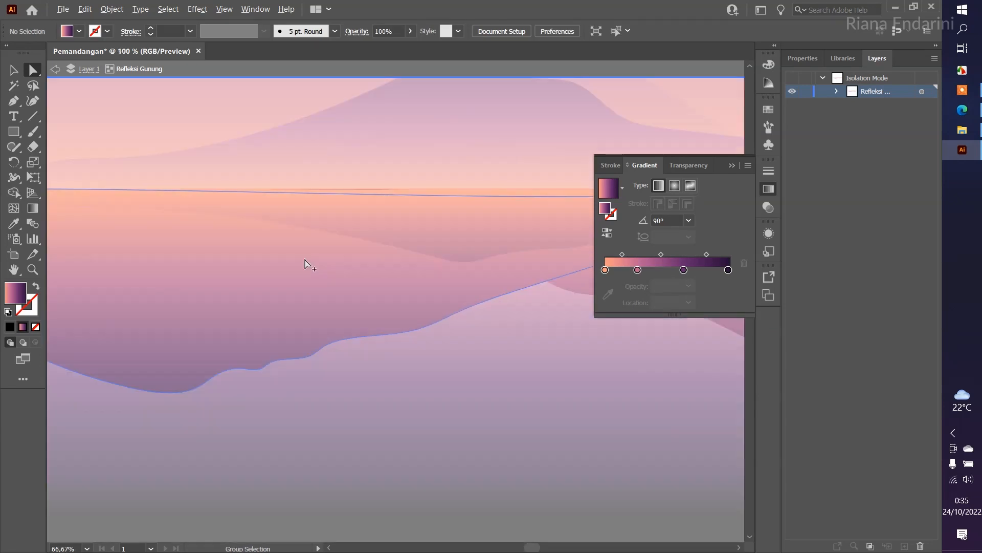
drag(339, 155, 340, 178)
click(347, 153)
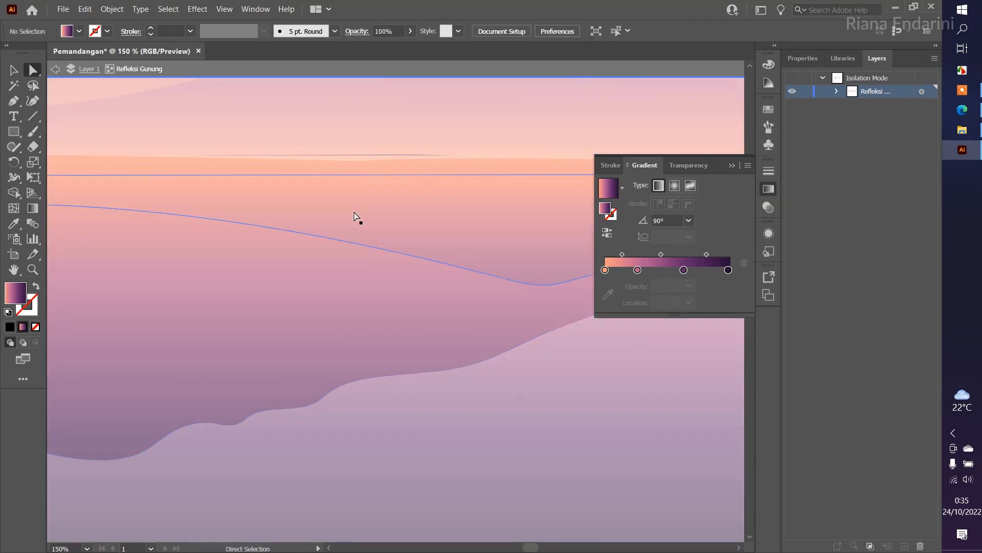
key(ctrl+z)
scroll(366, 338, down, 4)
double_click(354, 444)
key(ctrl+1)
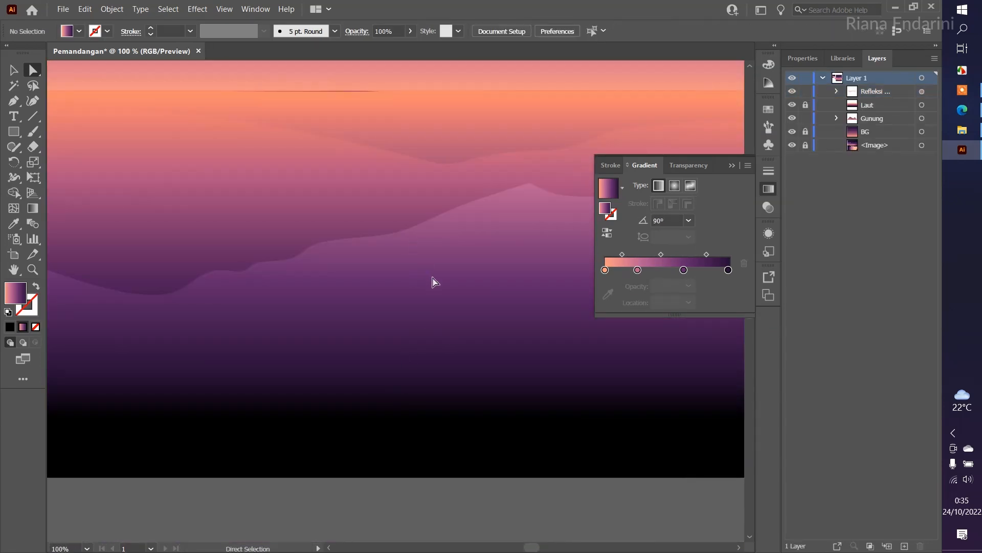
Step: Unlock the Laut rectangle, stretch its upper edge slightly upward to cover the dark sliver at the waterline, and deselect it
click(807, 107)
drag(463, 294, 463, 295)
drag(463, 290, 462, 290)
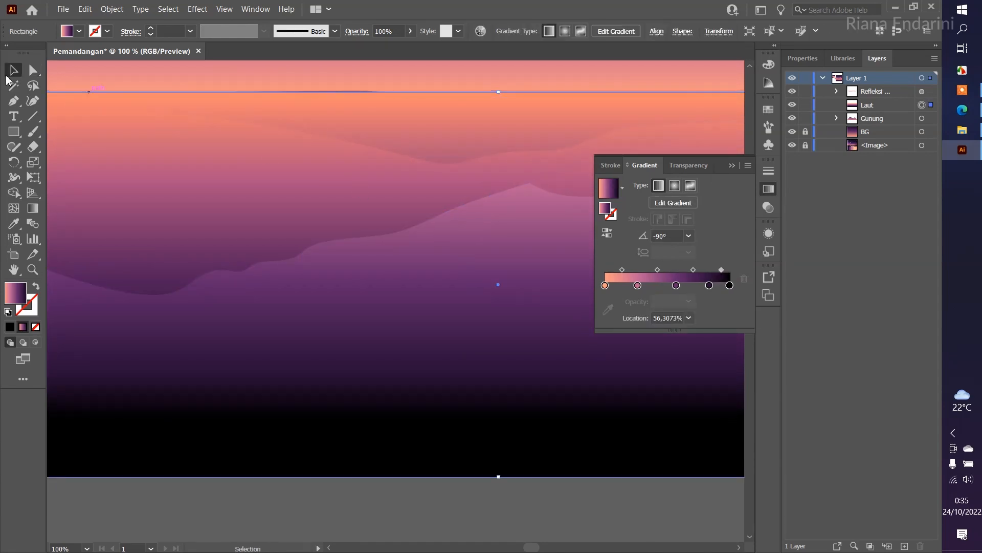
key(v)
drag(499, 95, 499, 90)
click(383, 492)
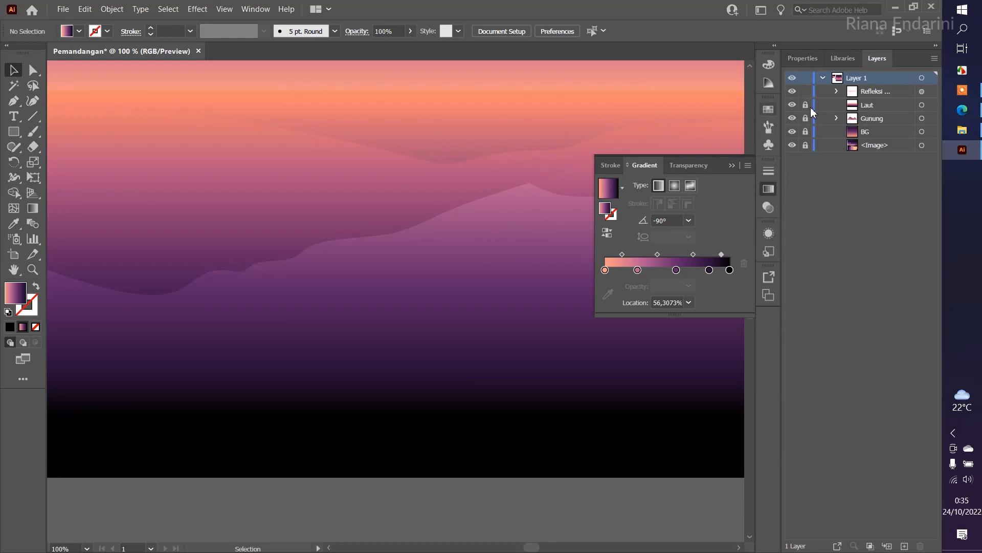
Step: Lock the Laut, Gunung and Refleksi Gunung items and bring the whole artboard into view
key(ctrl+minus)
key(ctrl+minus)
key(ctrl+minus)
key(ctrl+minus)
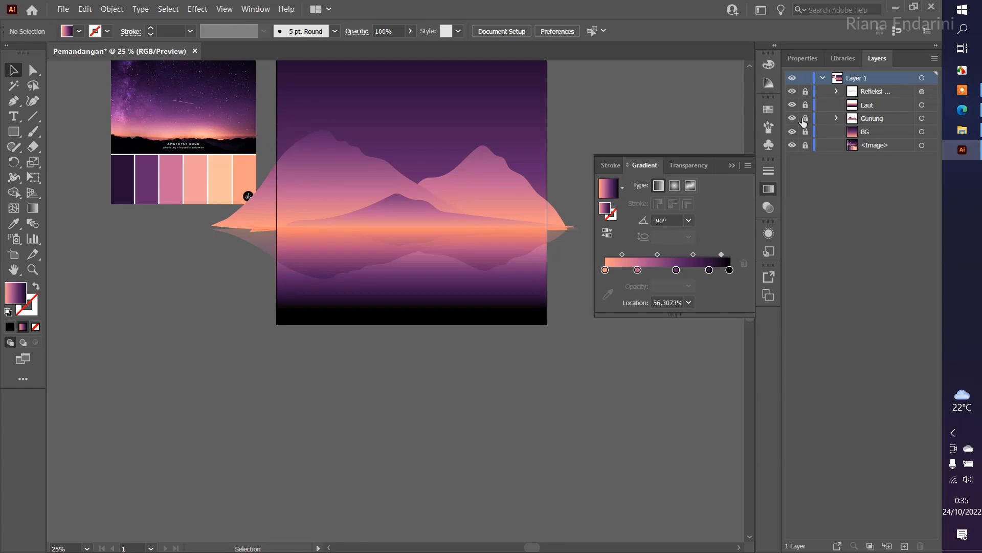
click(806, 145)
drag(575, 136, 568, 180)
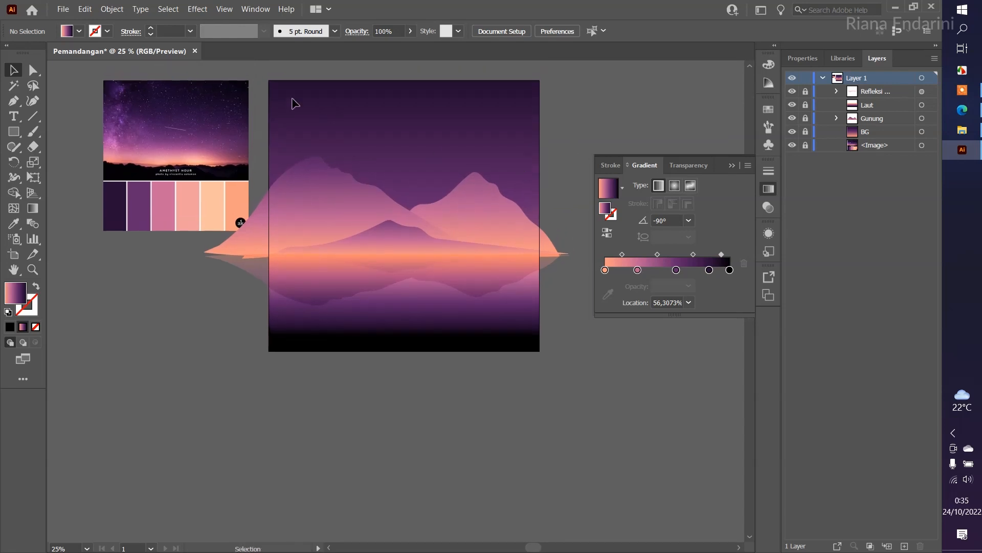
Step: Choose the Line Segment tool and set the fill colour to white (FFFFFF)
click(34, 117)
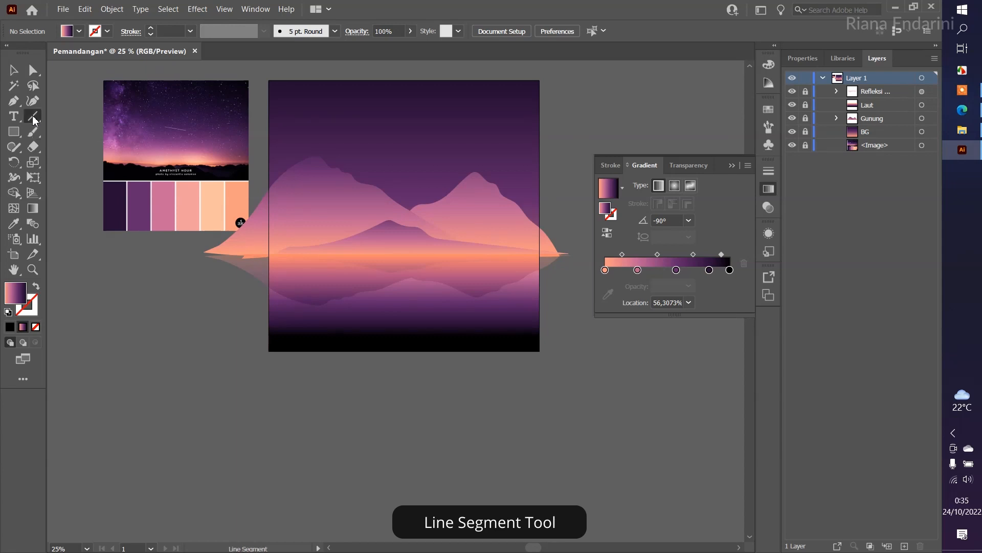
click(11, 328)
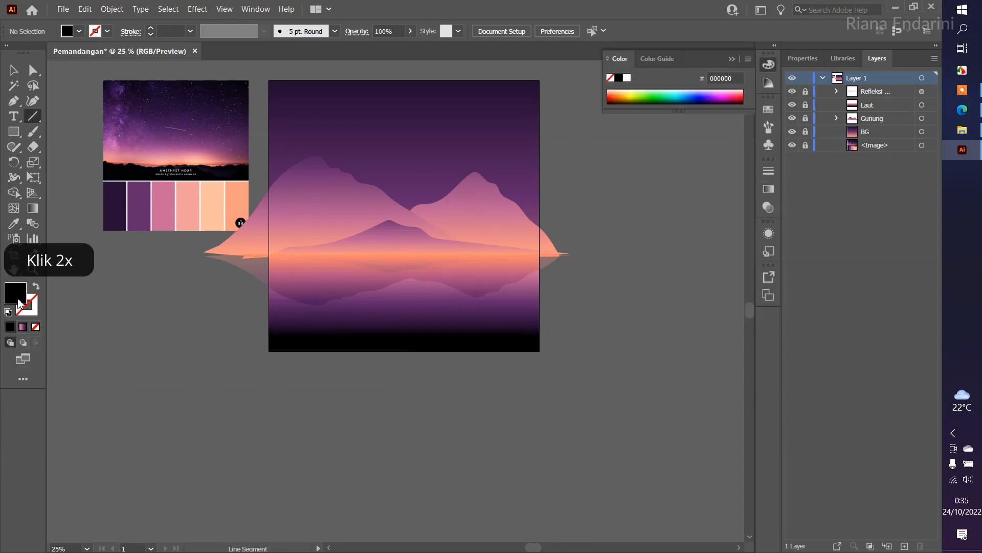
double_click(18, 303)
drag(537, 189, 527, 151)
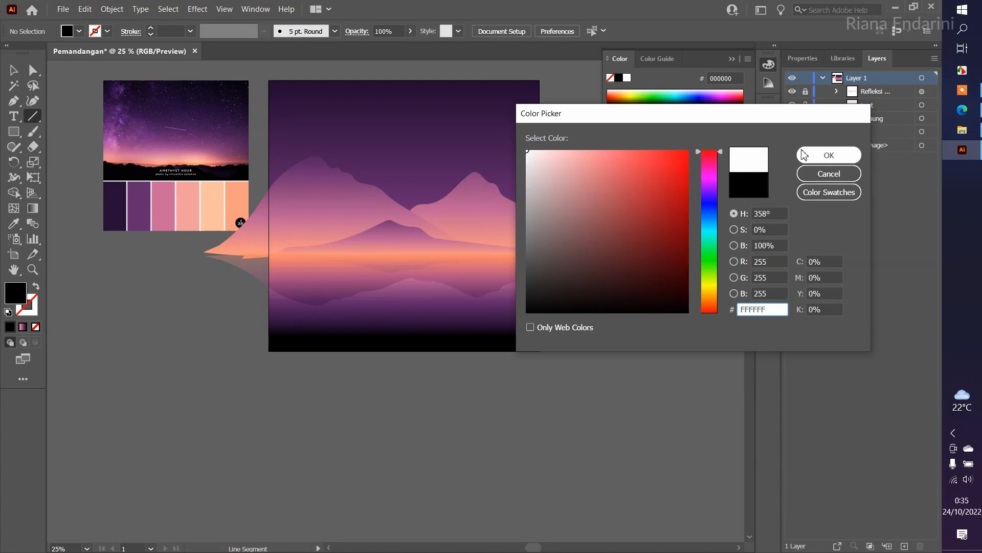
click(824, 155)
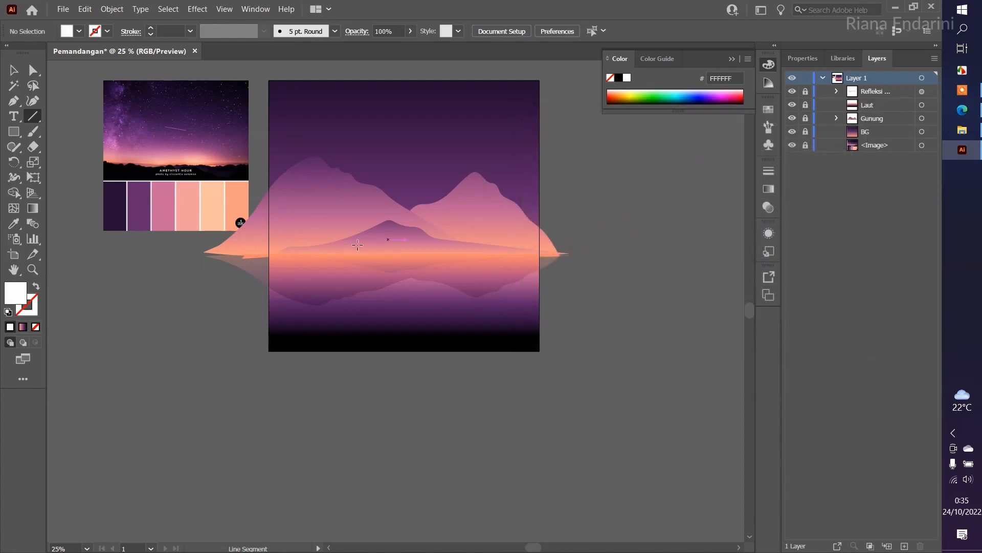
scroll(318, 276, up, 2)
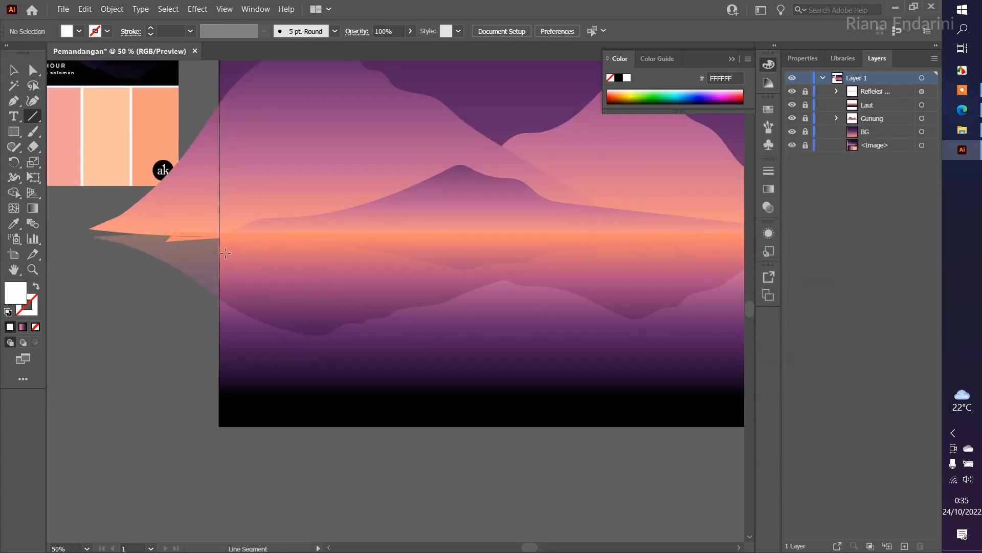
drag(226, 252, 473, 275)
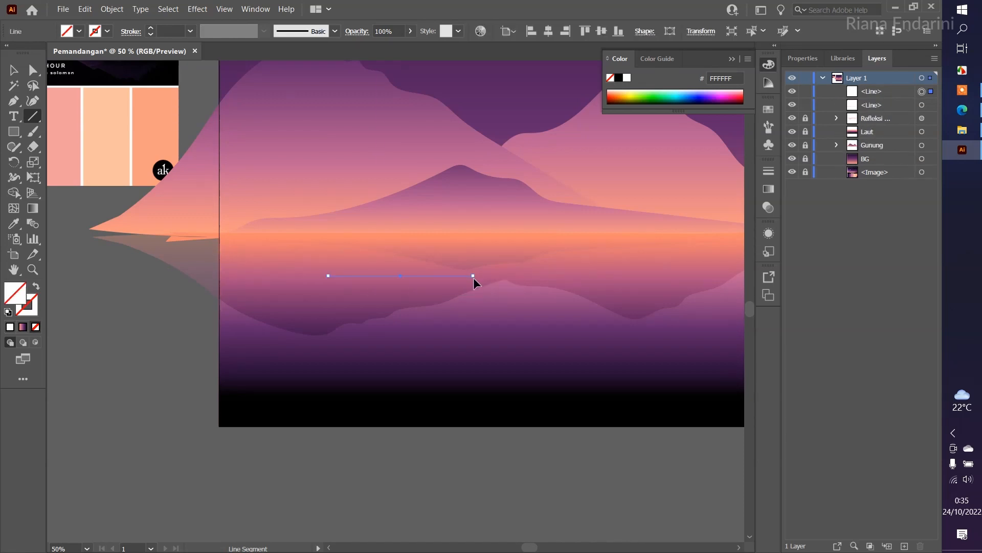
key(ctrl+z)
key(ctrl+z)
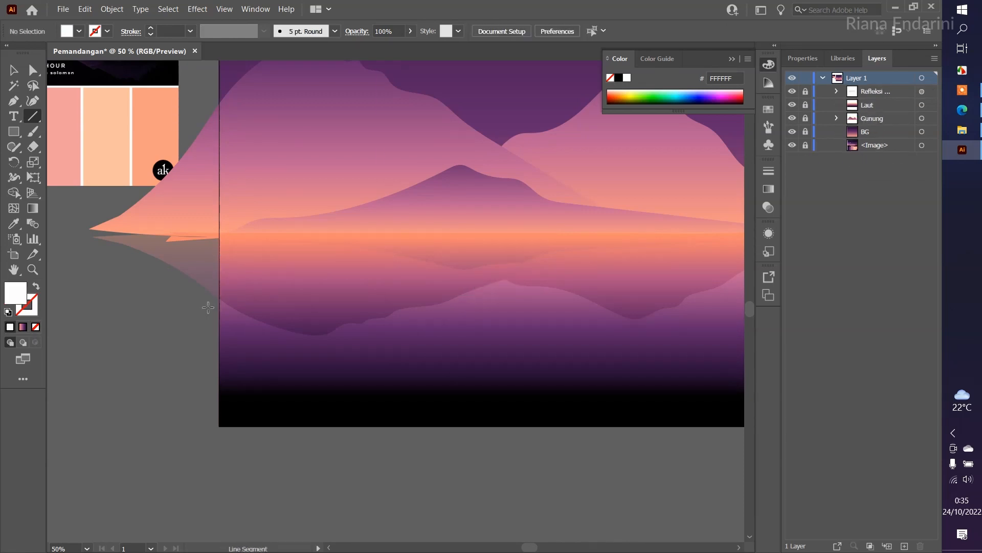
Step: Swap fill and stroke to get a white 1 pt stroke without fill, and draw three horizontal lines across the left part of the sea
click(37, 288)
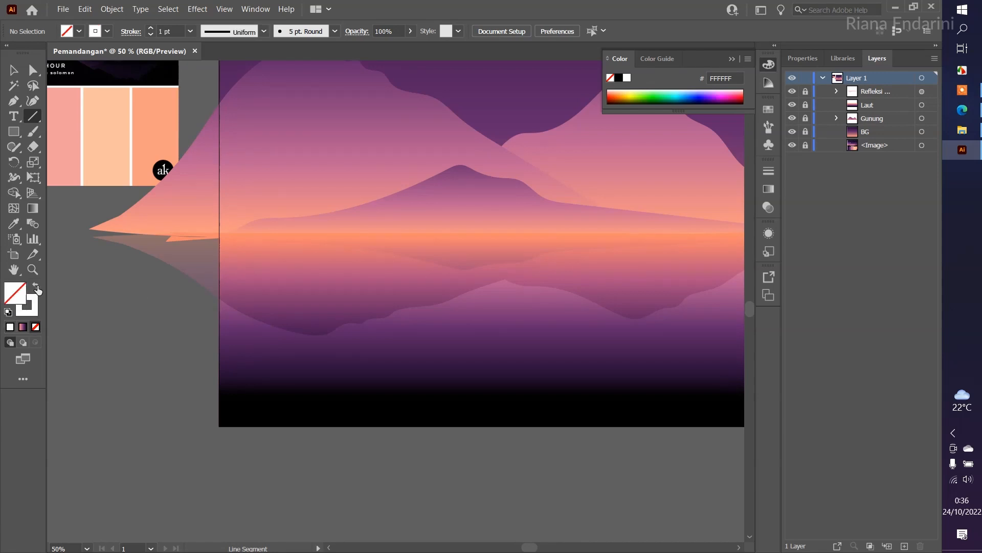
click(35, 303)
mouse_move(221, 253)
mouse_down()
mouse_move(327, 251)
mouse_move(450, 266)
mouse_up()
drag(234, 293, 355, 294)
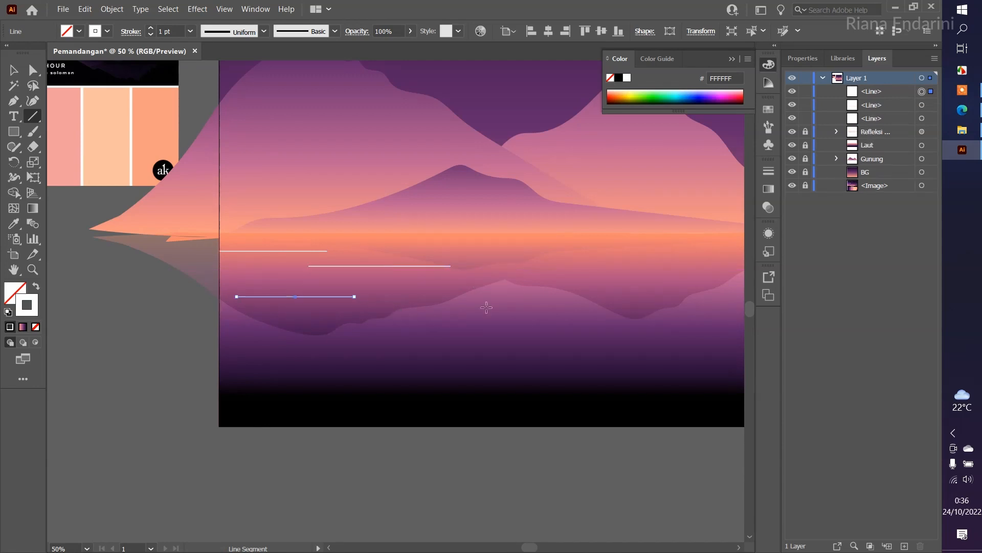
Step: Add horizontal white lines of varying length across the middle and right part of the sea, undoing any misplaced one
scroll(487, 305, down, 1)
drag(509, 303, 462, 305)
drag(404, 294, 485, 293)
drag(476, 317, 586, 317)
mouse_move(508, 271)
mouse_down()
mouse_move(590, 271)
mouse_move(641, 293)
mouse_up()
mouse_move(386, 358)
mouse_down()
mouse_move(548, 358)
mouse_move(594, 347)
mouse_up()
key(ctrl+z)
Step: Draw more horizontal lines in the lower sea and a short one in the gap over the left mountain's reflection
drag(407, 341, 480, 341)
drag(407, 316, 464, 316)
drag(300, 338, 378, 337)
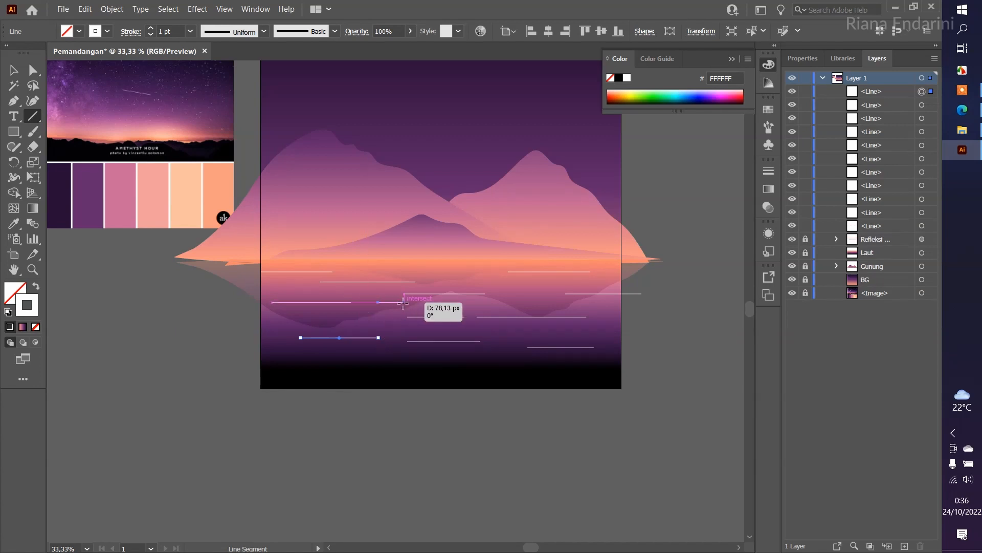
drag(405, 302, 378, 302)
Step: Try adding short horizontal lines at the sea's left edge, over the left reflection and below the waterline, and undo them
drag(261, 324, 307, 324)
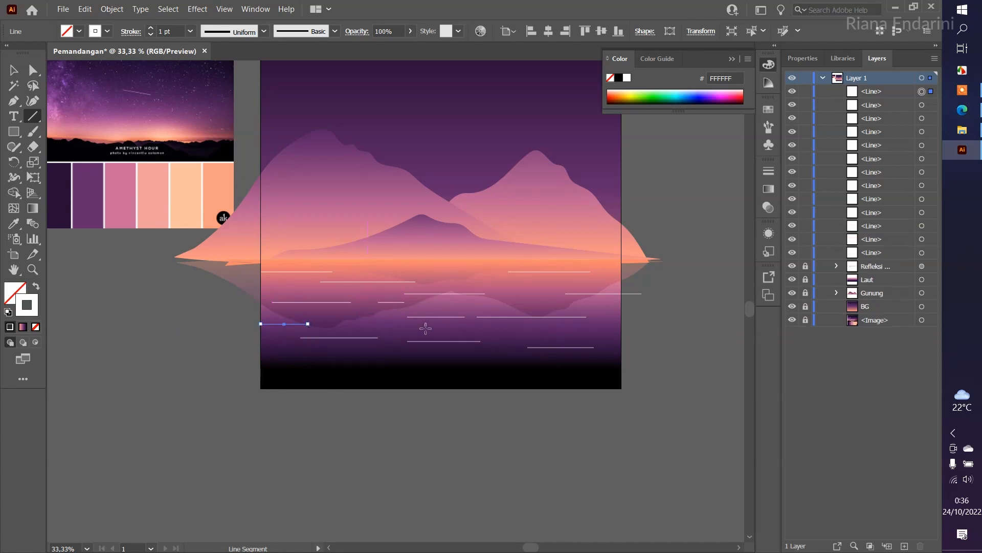
drag(378, 324, 368, 323)
drag(456, 268, 492, 268)
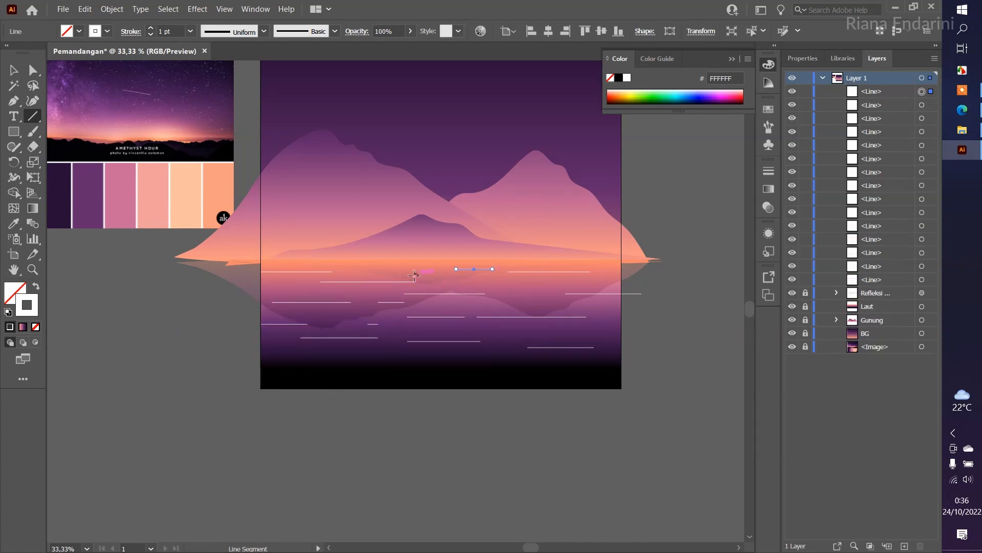
key(ctrl+z)
key(ctrl+z)
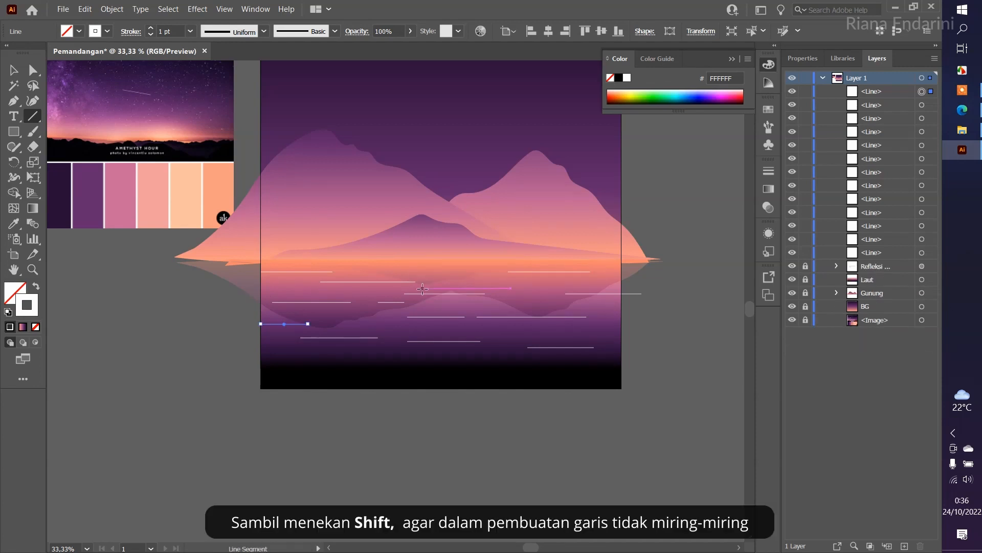
key(ctrl+z)
Step: Try drawing unconstrained slanted lines over the left mountain's reflection and undo each one
scroll(346, 326, up, 1)
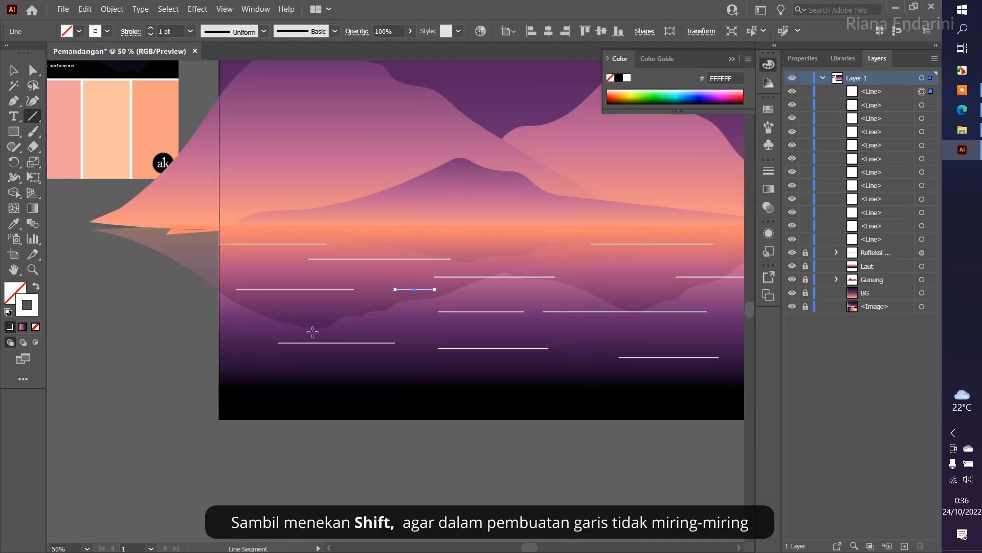
drag(230, 333, 358, 292)
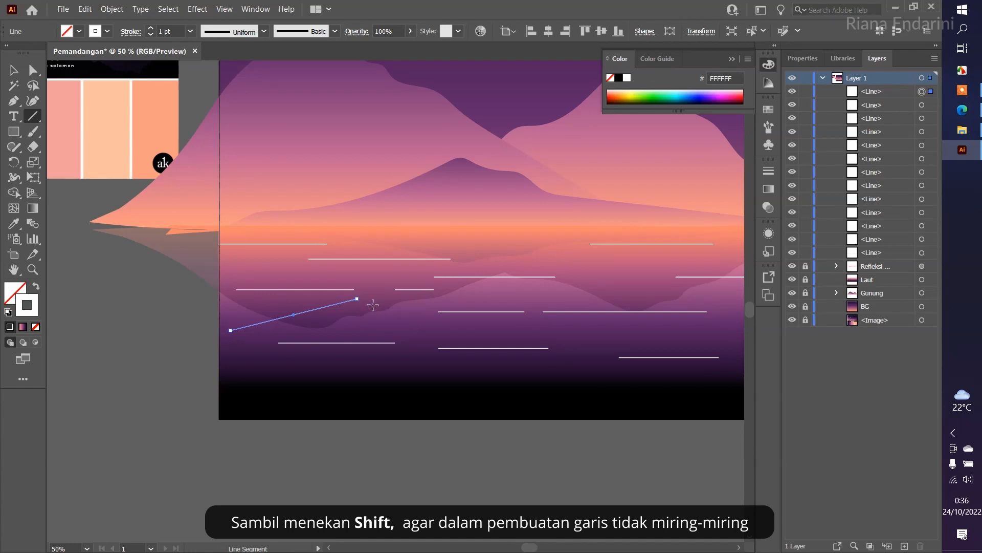
key(ctrl+z)
drag(236, 315, 340, 303)
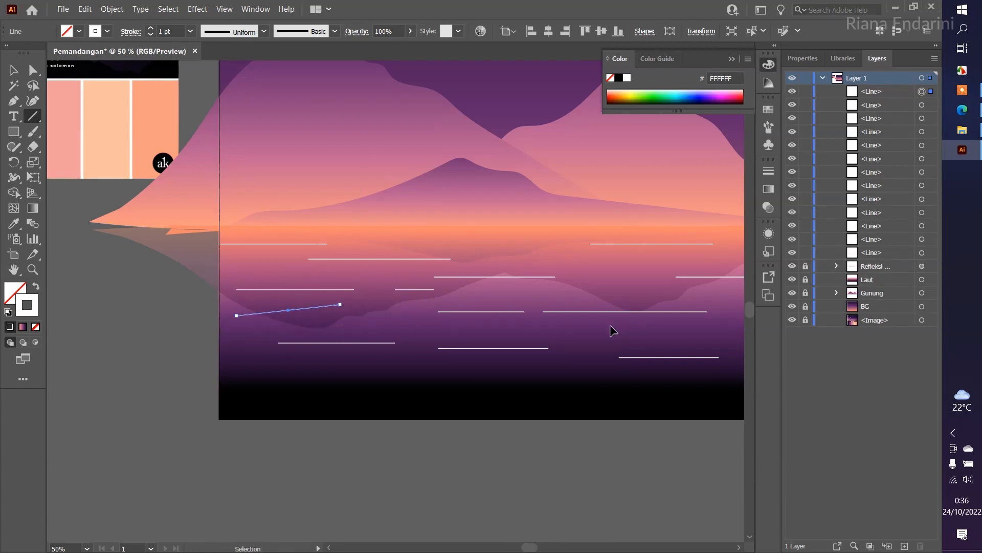
key(ctrl+z)
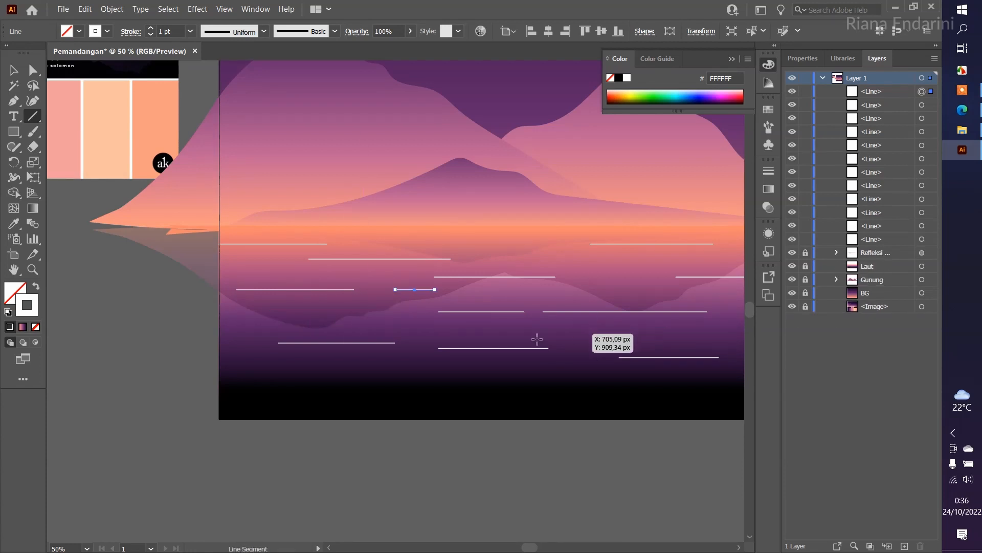
Step: Draw straight horizontal lines at the sea's left edge, just below the waterline in the middle, and on the right side
mouse_move(243, 317)
mouse_down()
mouse_move(329, 318)
mouse_move(307, 302)
mouse_move(218, 322)
mouse_move(292, 322)
mouse_up()
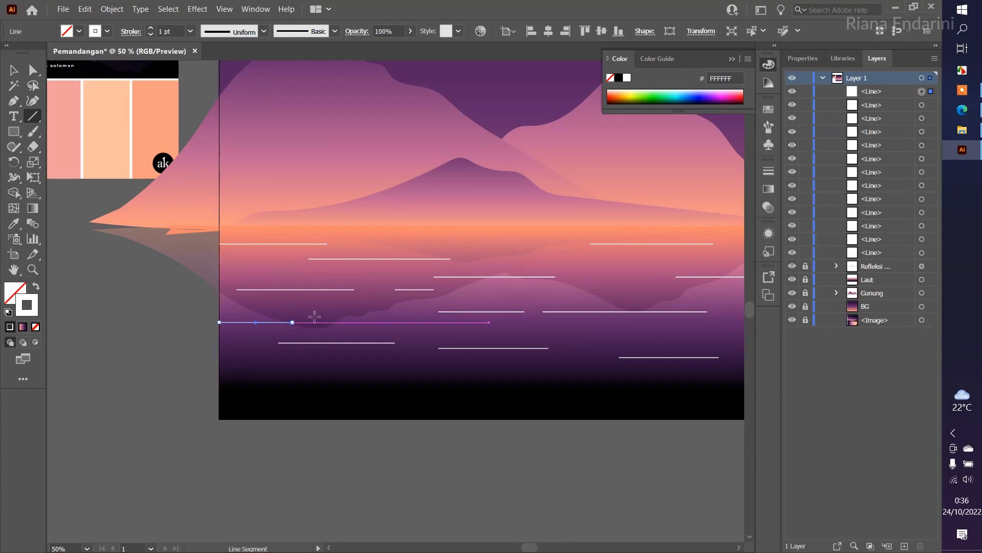
drag(482, 236, 565, 237)
mouse_move(633, 271)
mouse_down()
mouse_move(501, 269)
mouse_move(539, 269)
mouse_up()
mouse_move(590, 339)
mouse_down()
mouse_move(650, 339)
mouse_move(701, 313)
mouse_up()
drag(267, 279, 312, 280)
Step: Add one horizontal line right beneath the small mountain's waterline and another at the dark lower edge of the sea
scroll(312, 280, down, 1)
scroll(310, 279, up, 1)
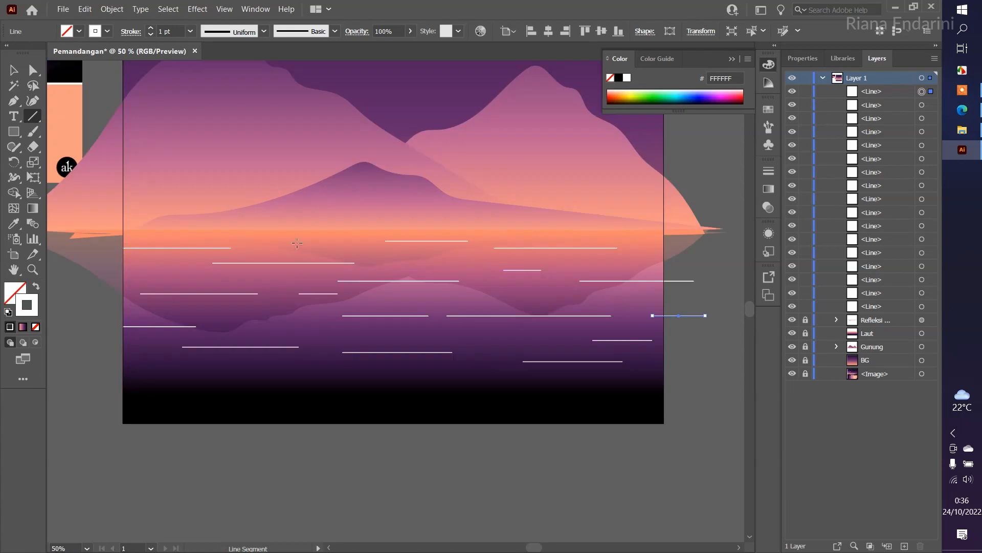
drag(267, 235, 336, 234)
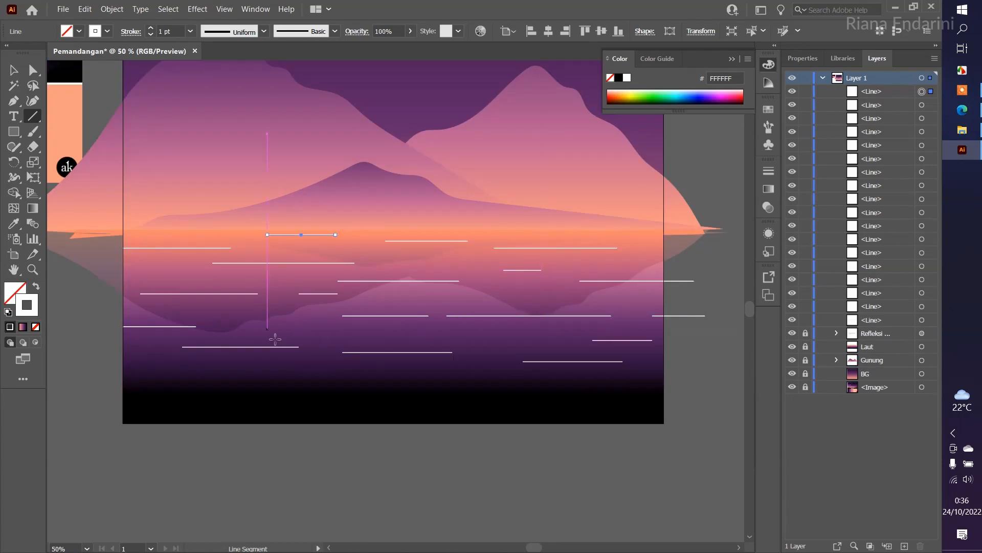
drag(228, 379, 309, 379)
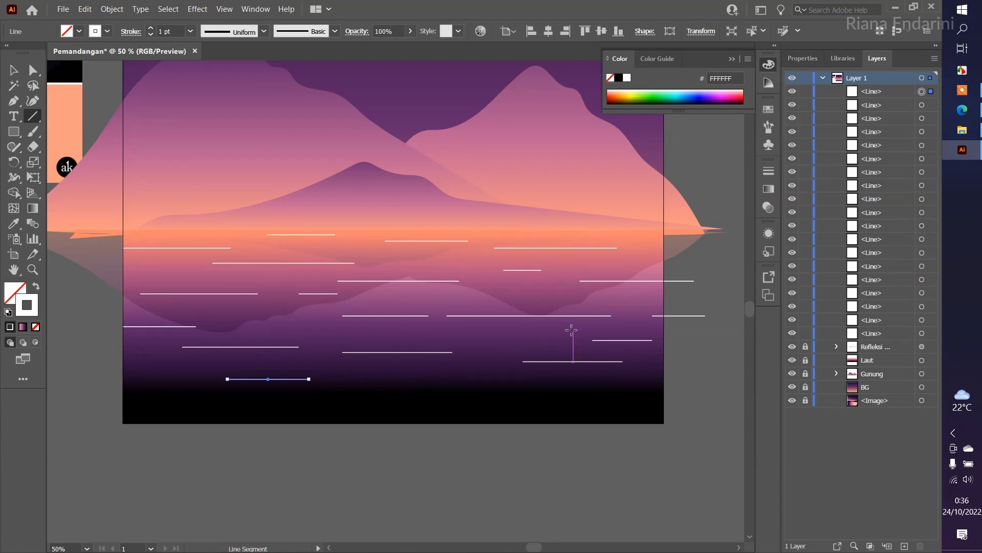
Step: Fill the remaining gaps between the water lines with short horizontal white lines, including near both artboard edges
scroll(571, 333, down, 1)
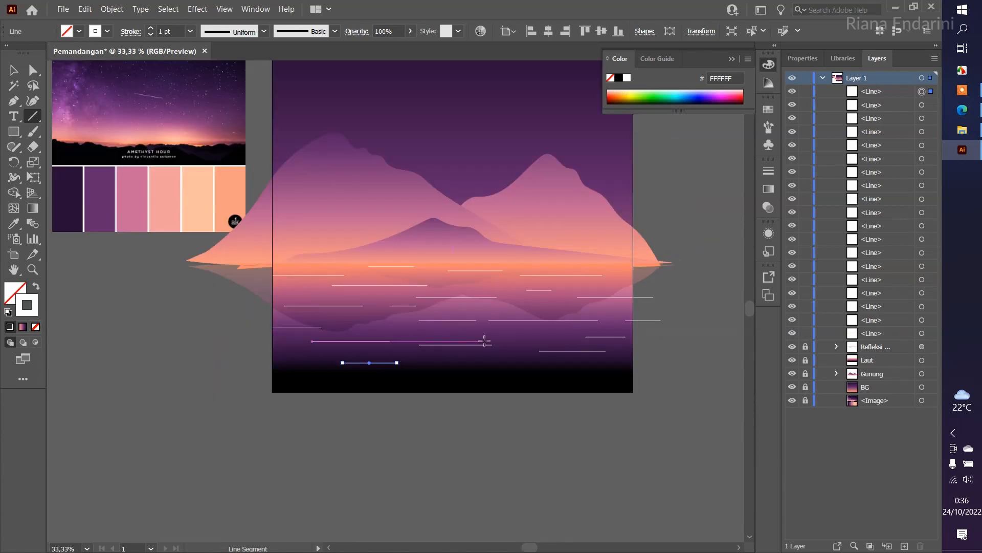
drag(514, 337, 534, 337)
drag(372, 324, 390, 325)
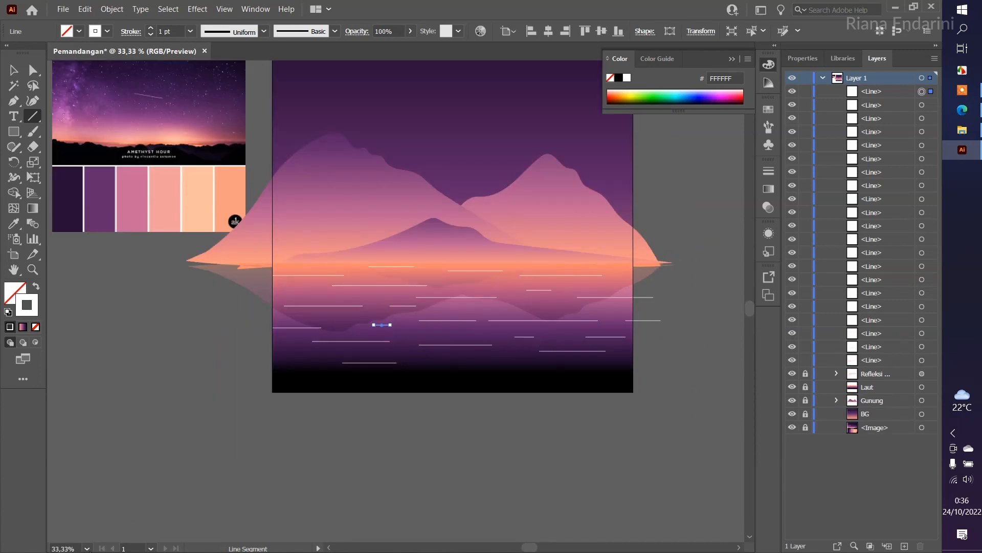
drag(543, 309, 562, 309)
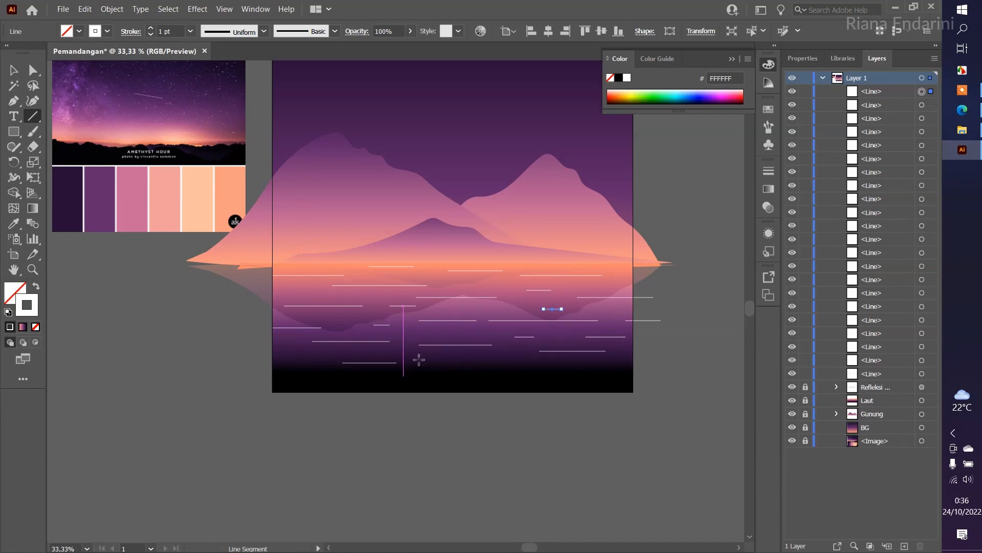
drag(274, 290, 305, 290)
drag(612, 285, 648, 269)
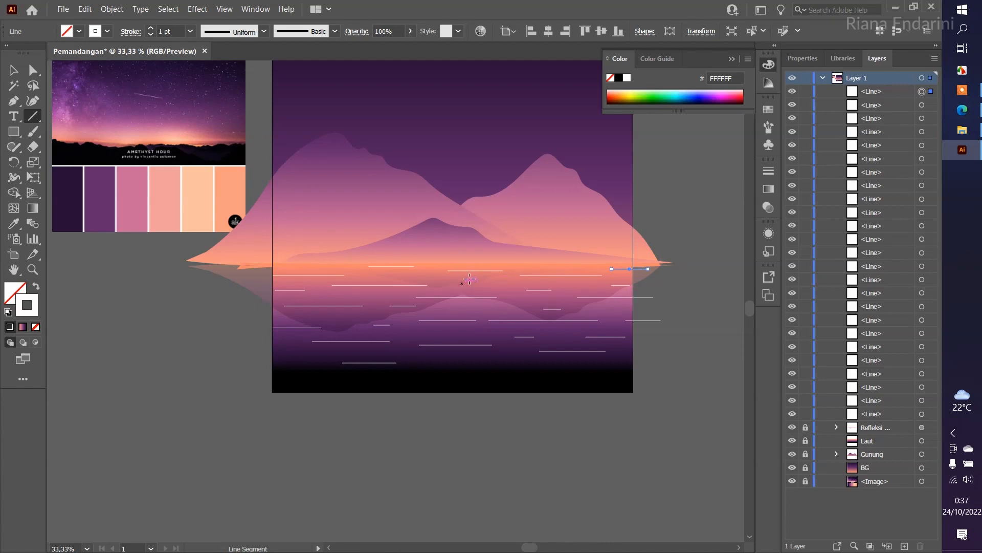
mouse_move(476, 284)
mouse_down()
mouse_move(512, 282)
mouse_move(501, 285)
mouse_up()
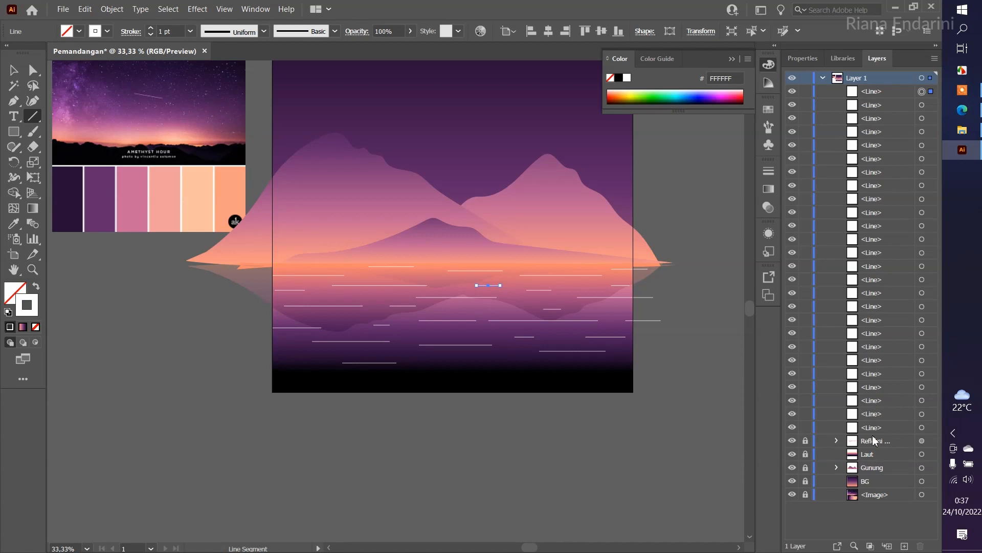
Step: Select all the white water lines and group them
click(14, 69)
drag(690, 388, 292, 301)
drag(232, 244, 228, 244)
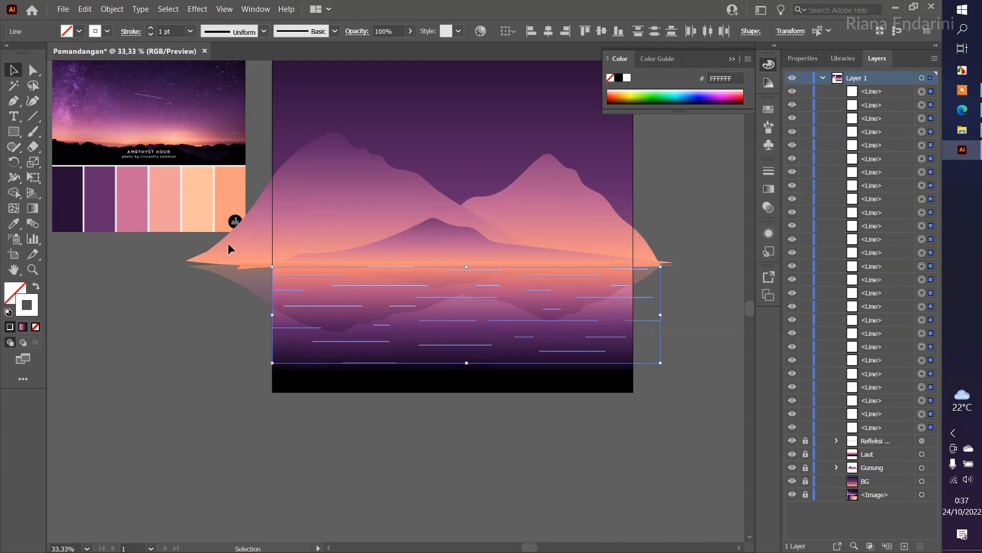
key(ctrl+g)
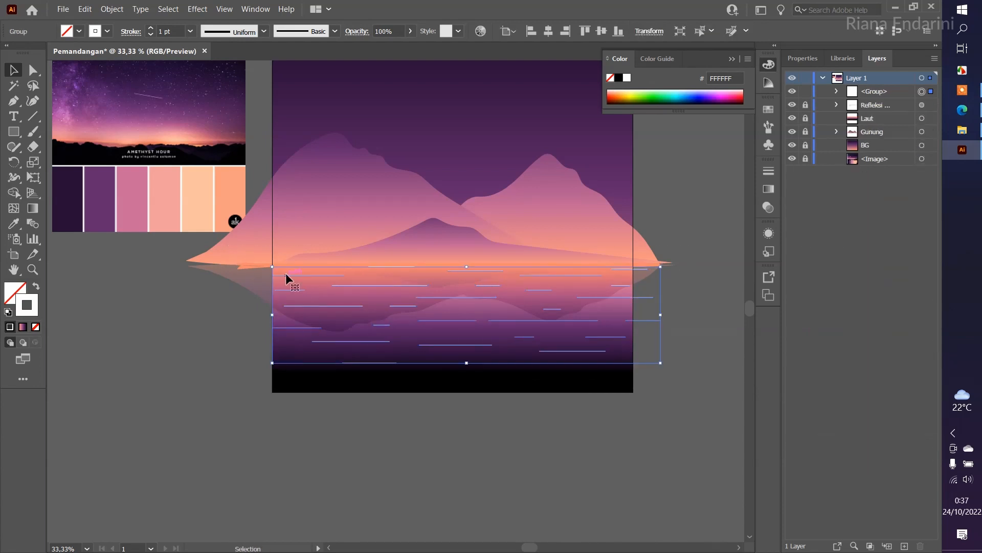
Step: Apply the lens-shaped variable width profile that tapers at both ends to the line group, inspect the strokes, and deselect it
scroll(443, 338, up, 4)
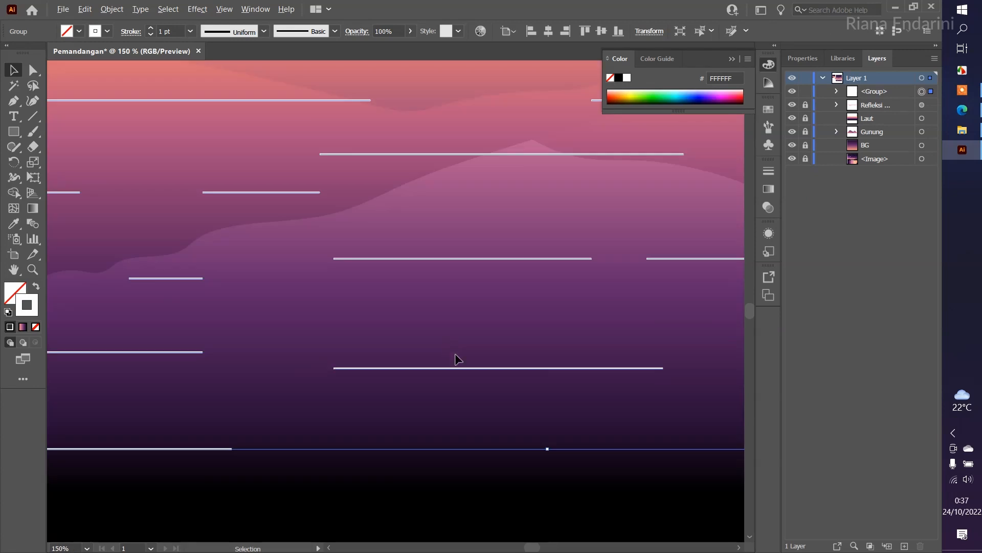
click(264, 31)
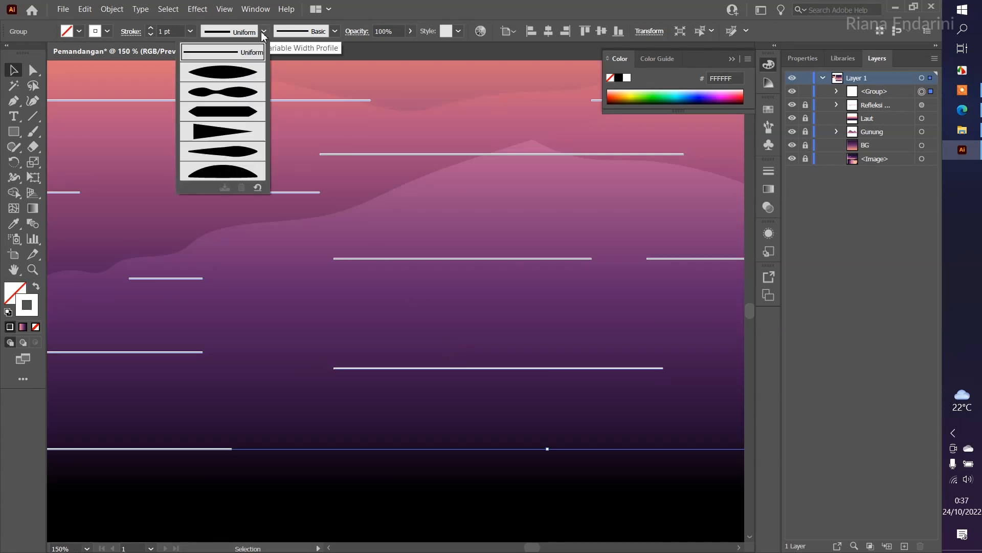
click(233, 75)
scroll(508, 345, up, 3)
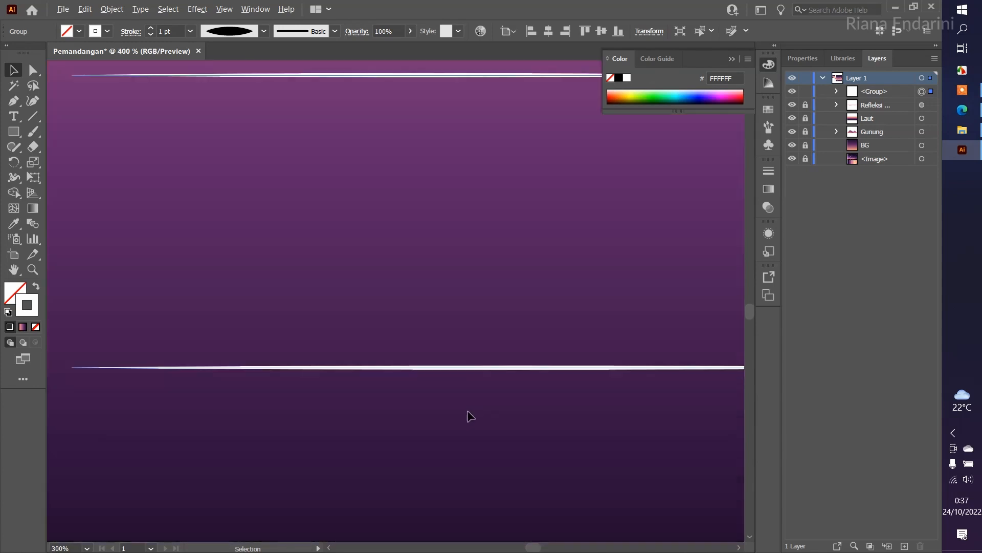
scroll(446, 389, down, 5)
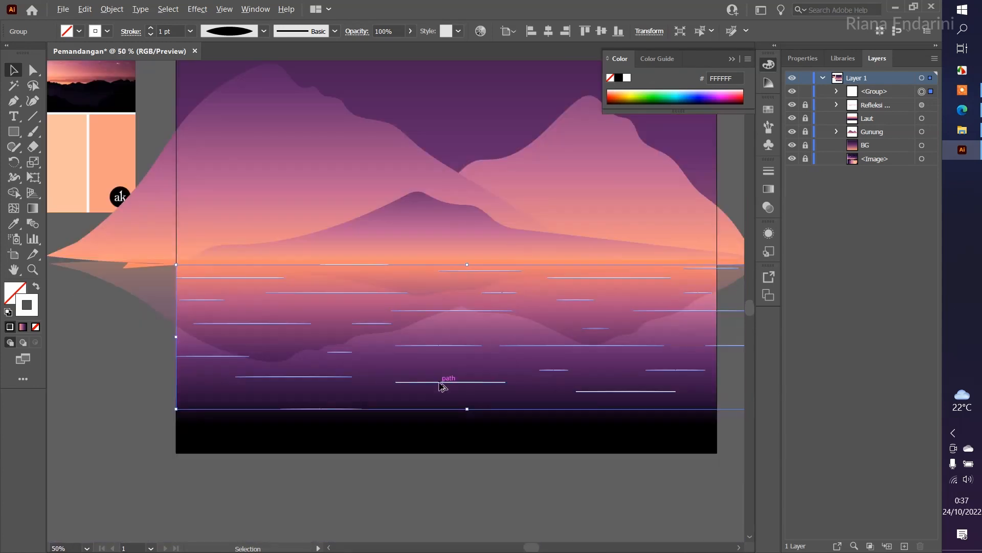
click(457, 450)
Step: Lower the opacity of the grouped white water lines so they blend softly into the sea
scroll(461, 435, down, 2)
scroll(563, 396, up, 1)
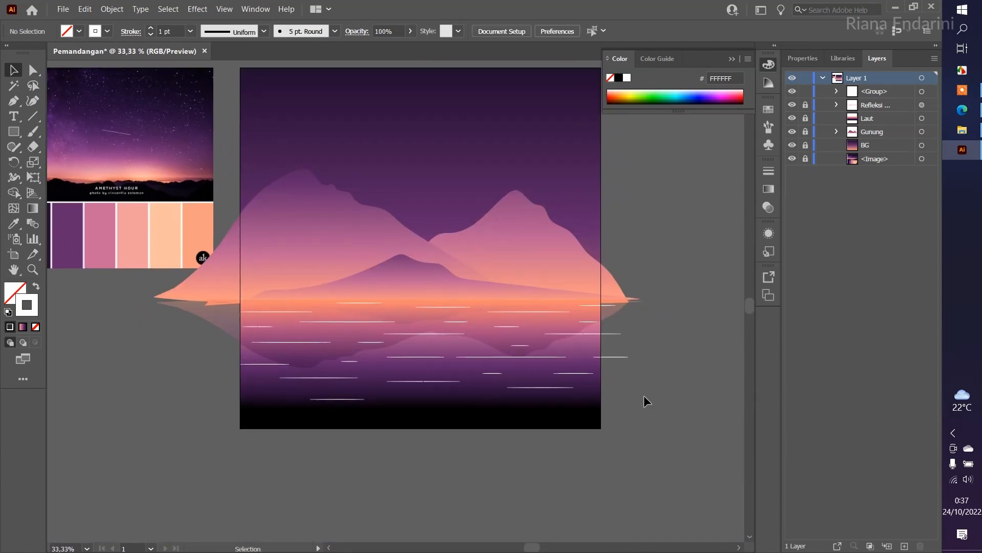
scroll(641, 380, up, 3)
scroll(576, 343, down, 3)
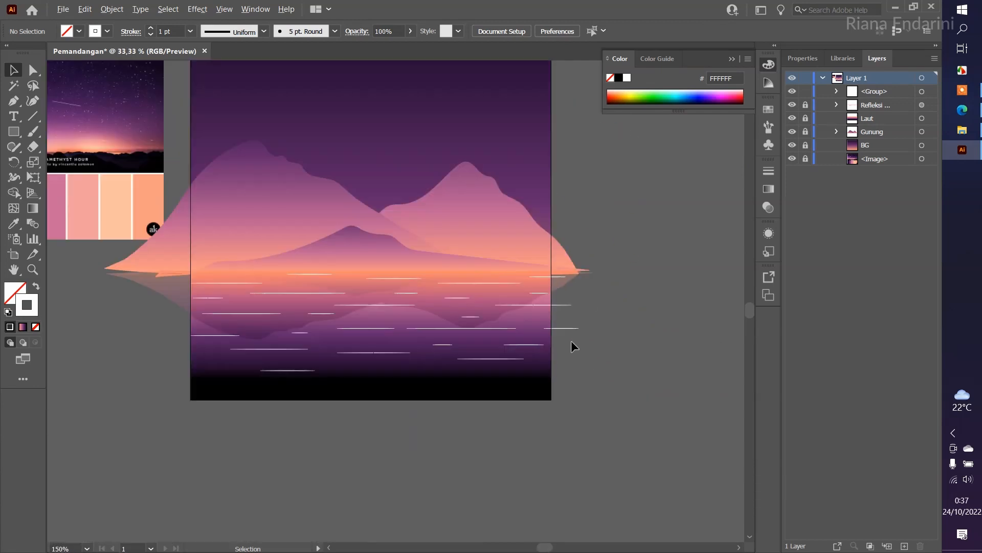
click(385, 328)
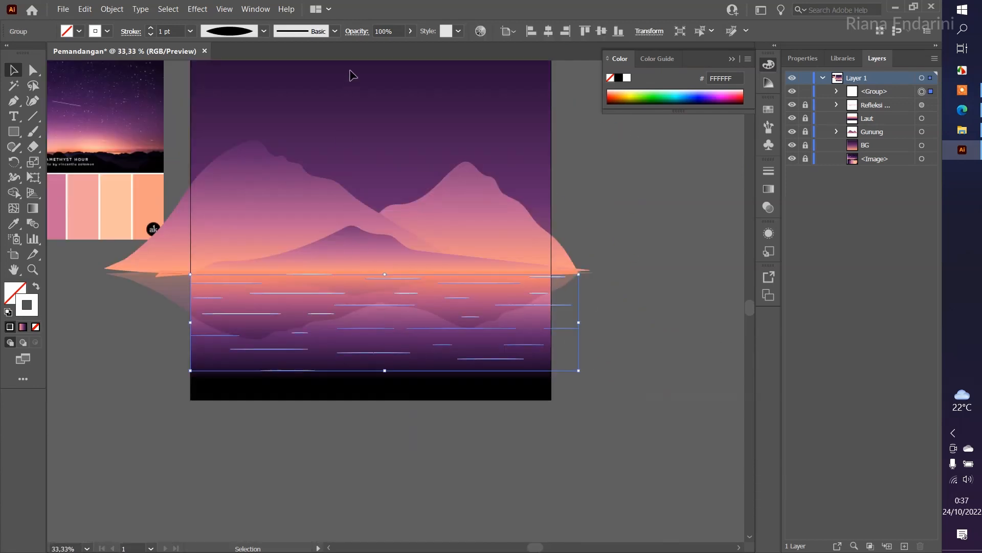
click(410, 31)
drag(408, 46, 389, 47)
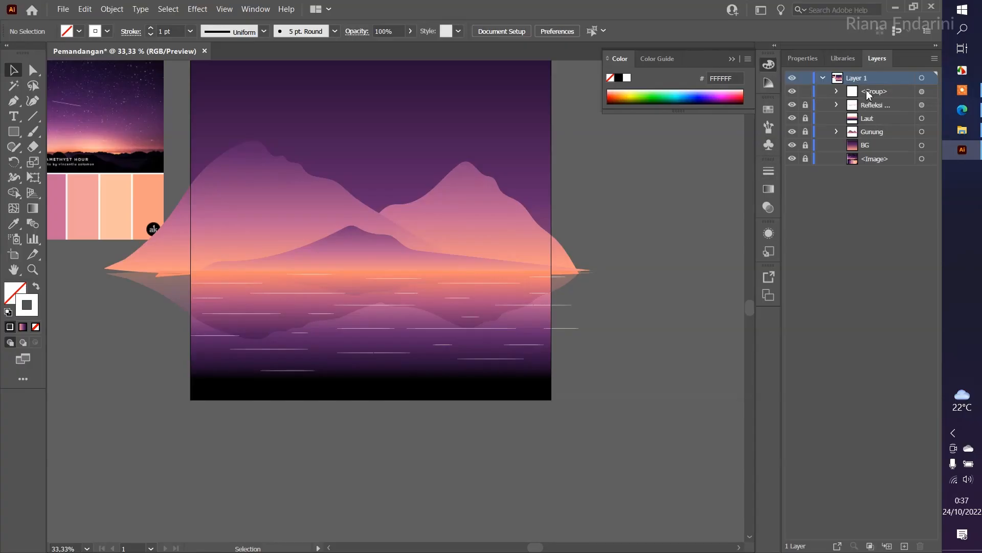
Step: Rename the water line group as Riak and lock it
double_click(869, 92)
text(Riak)
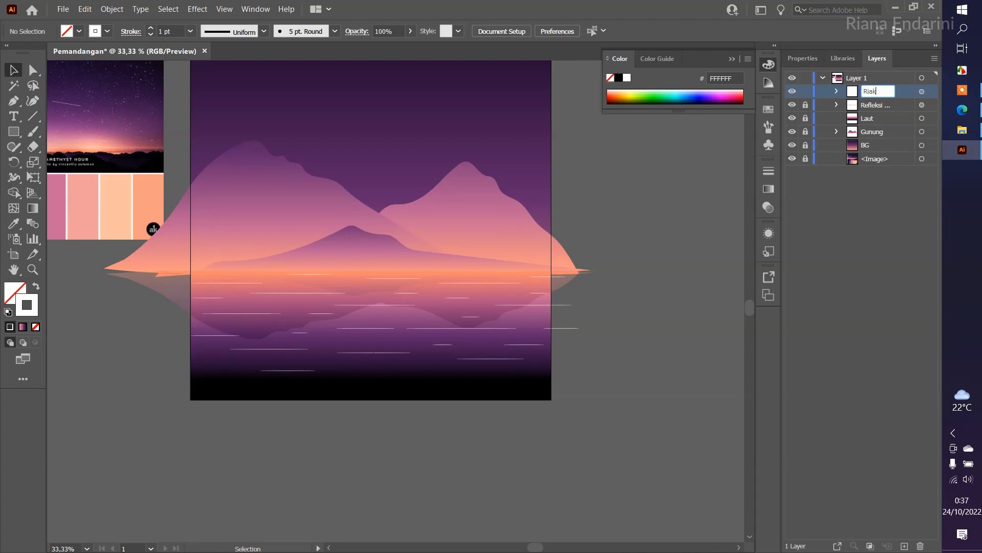
key(Return)
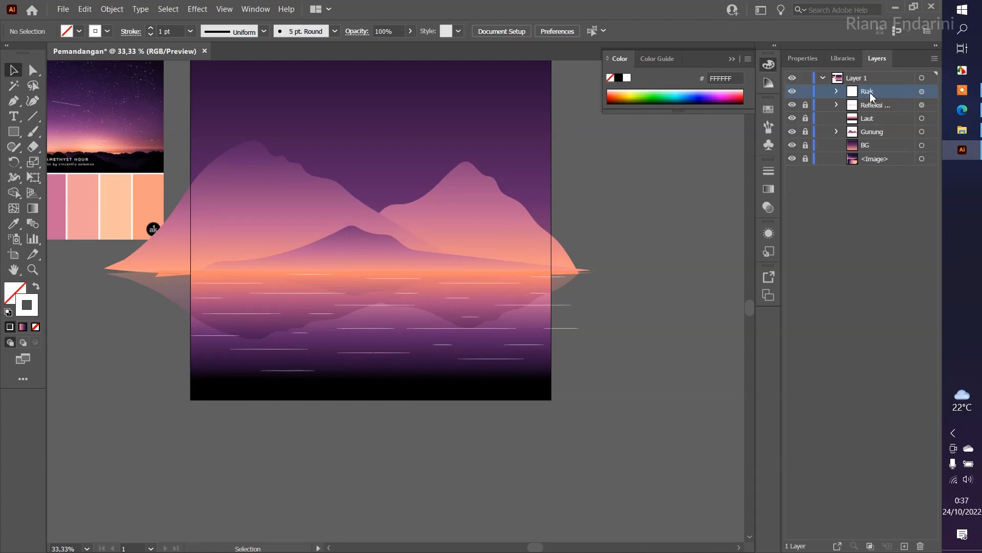
click(805, 92)
Step: Draw a circle with the Ellipse tool in the sky above the large mountain nearer the artboard's right edge
right_click(17, 134)
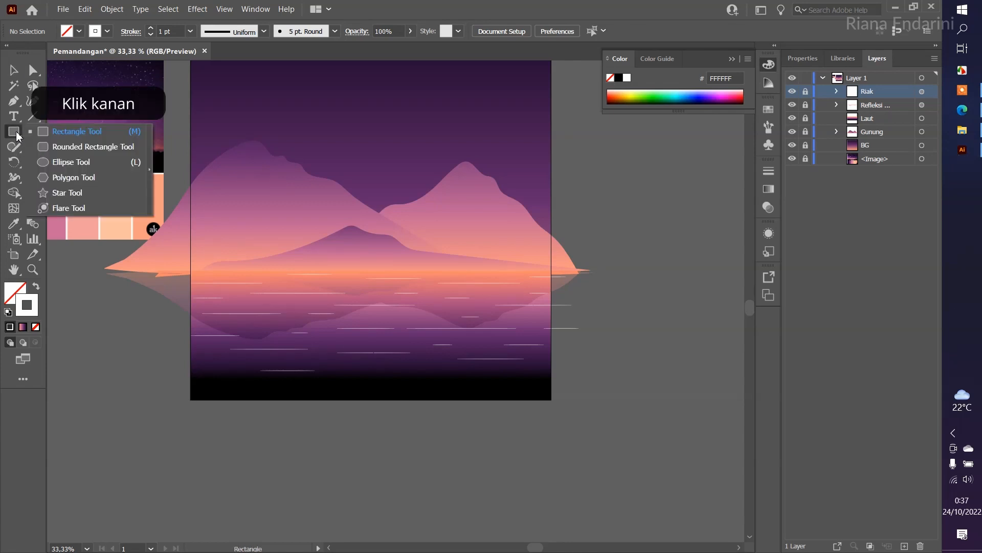
click(51, 163)
drag(470, 78, 537, 148)
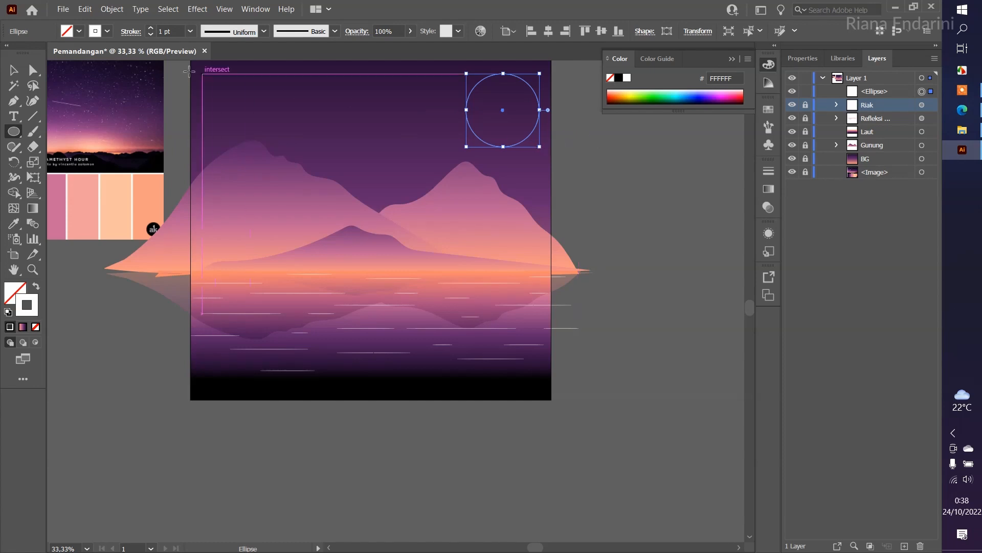
click(19, 69)
click(633, 152)
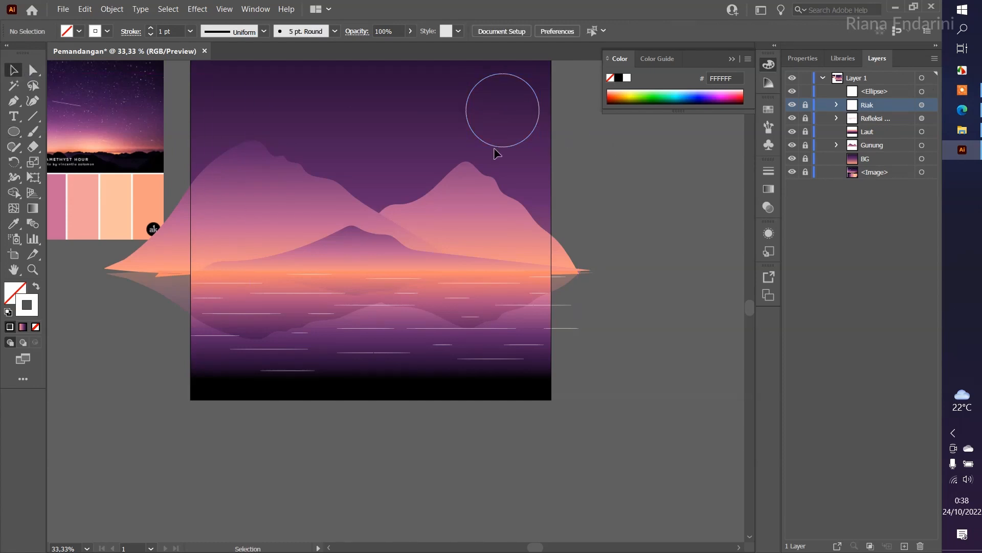
Step: Swap the circle's stroke and fill, and recolour the fill with the light peach swatch from the reference palette
click(521, 149)
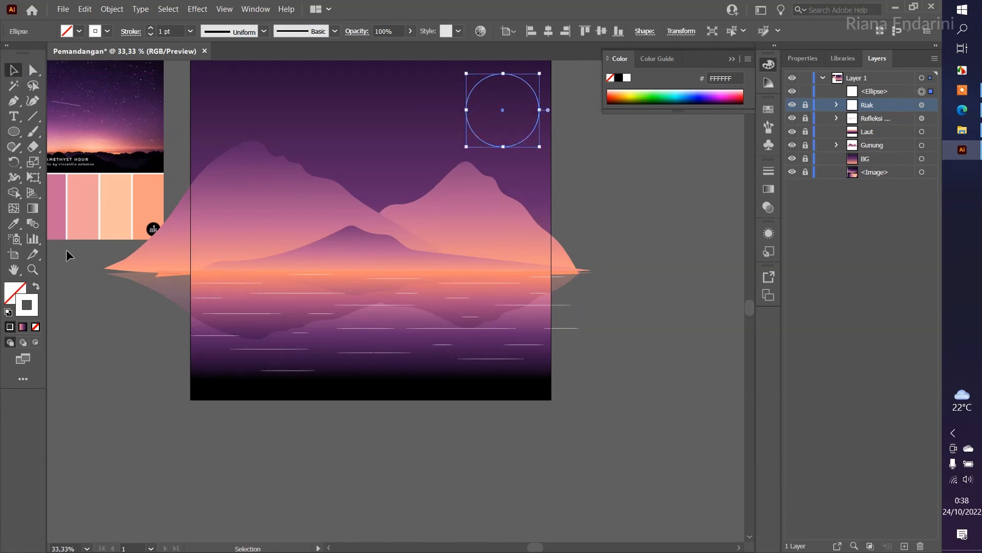
click(36, 288)
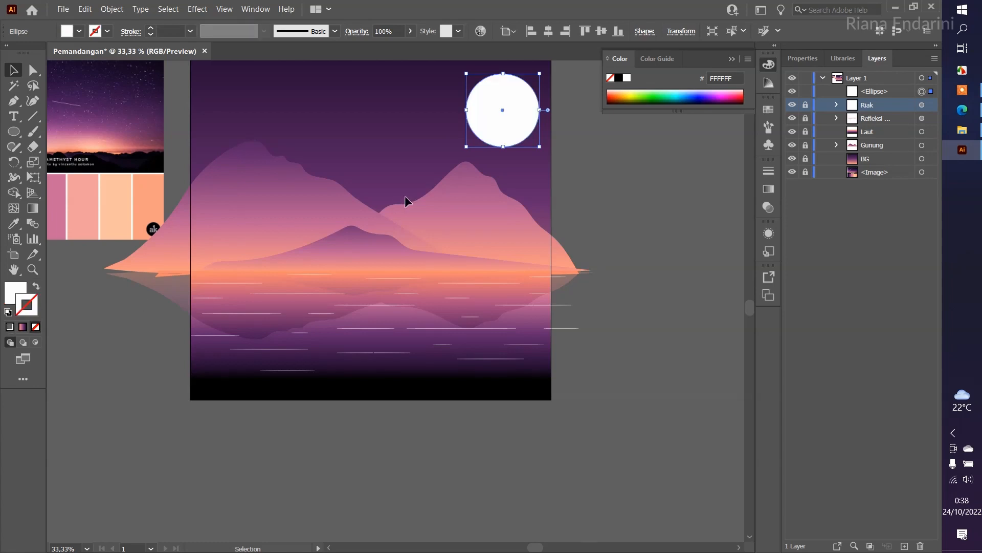
drag(405, 197, 447, 238)
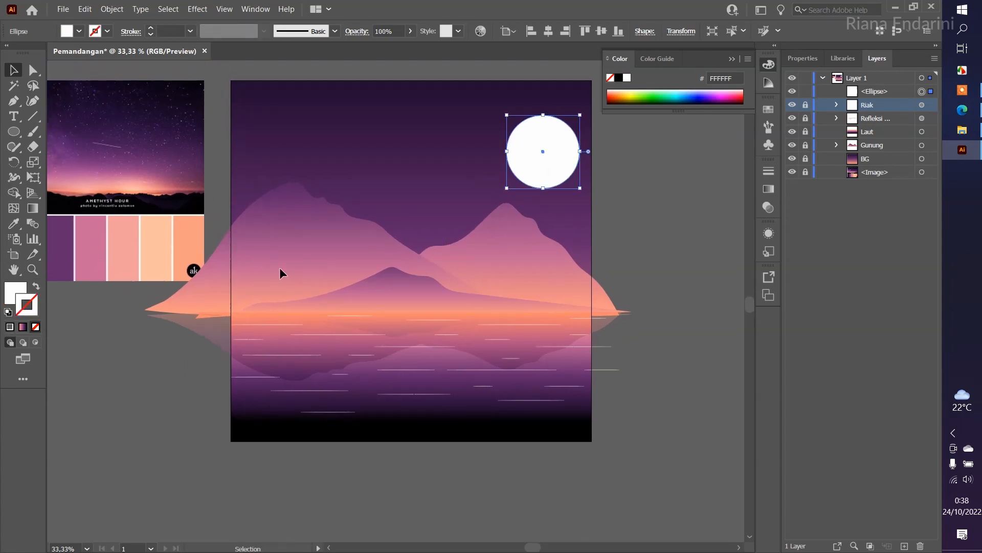
click(14, 225)
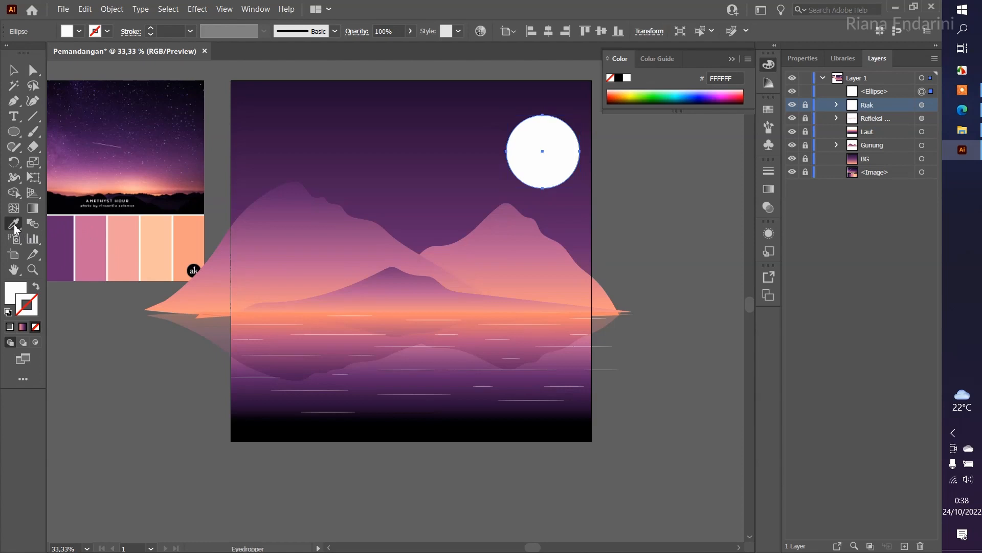
click(156, 244)
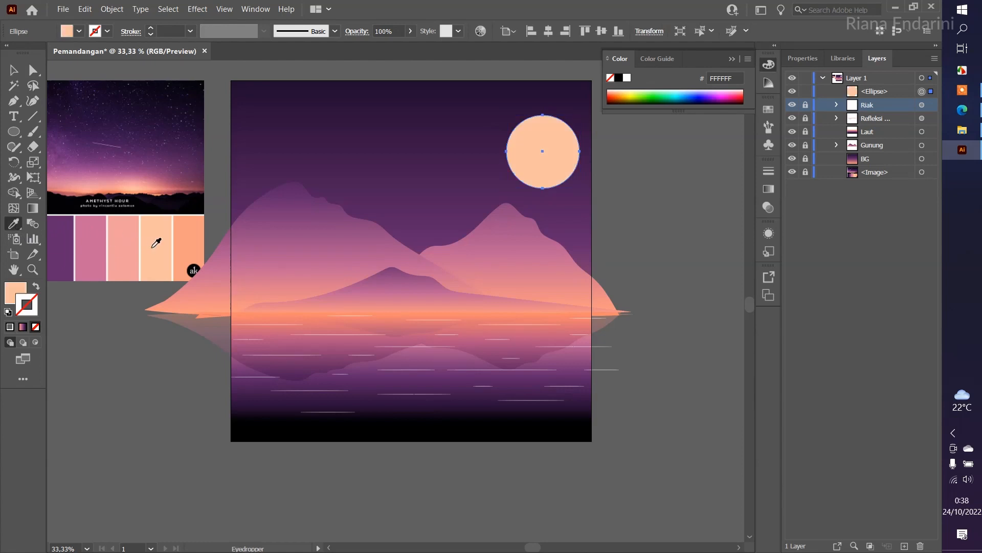
click(13, 70)
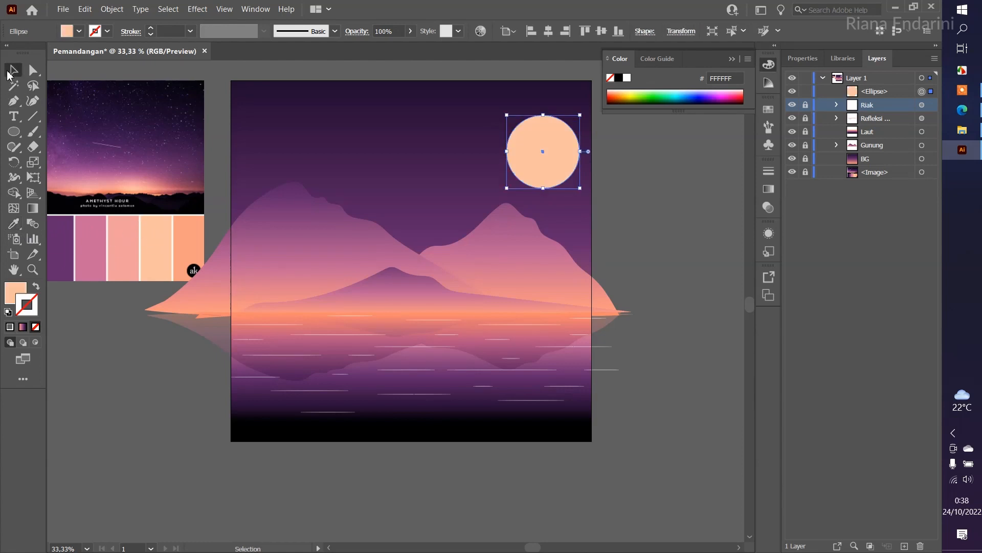
Step: Apply a linear gradient to the circle, remove its pink, purple and dark stops, and move the light peach stop to 100% location
click(769, 190)
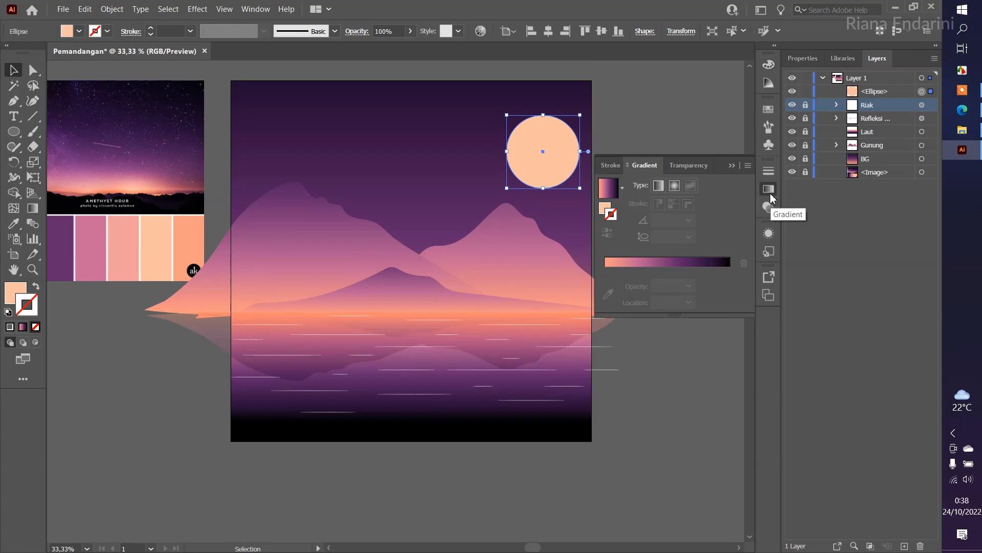
click(606, 208)
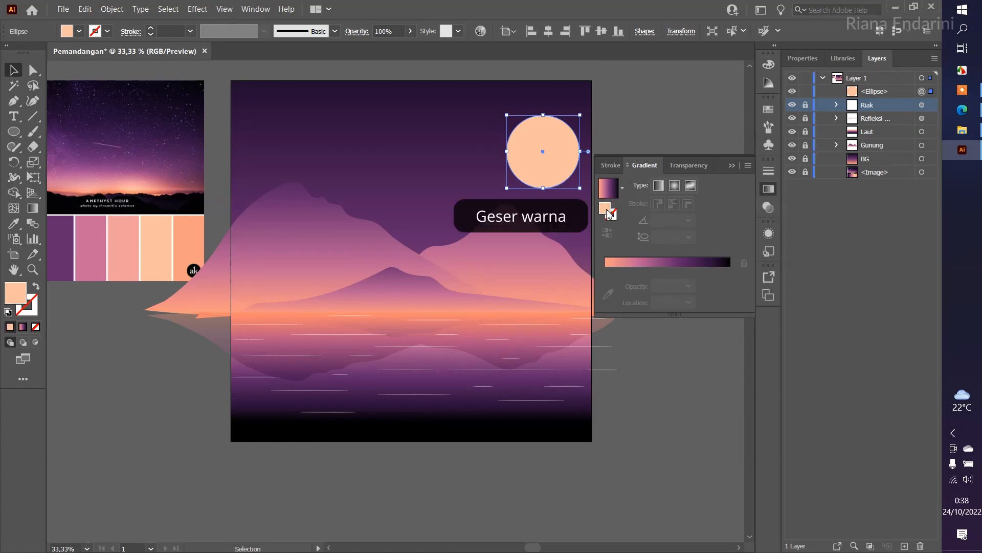
click(629, 265)
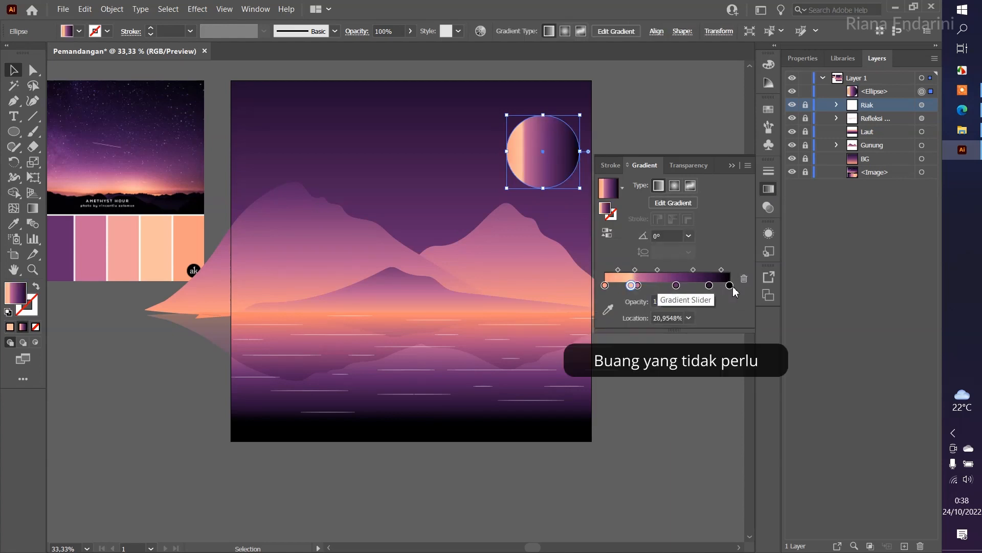
drag(729, 285, 715, 320)
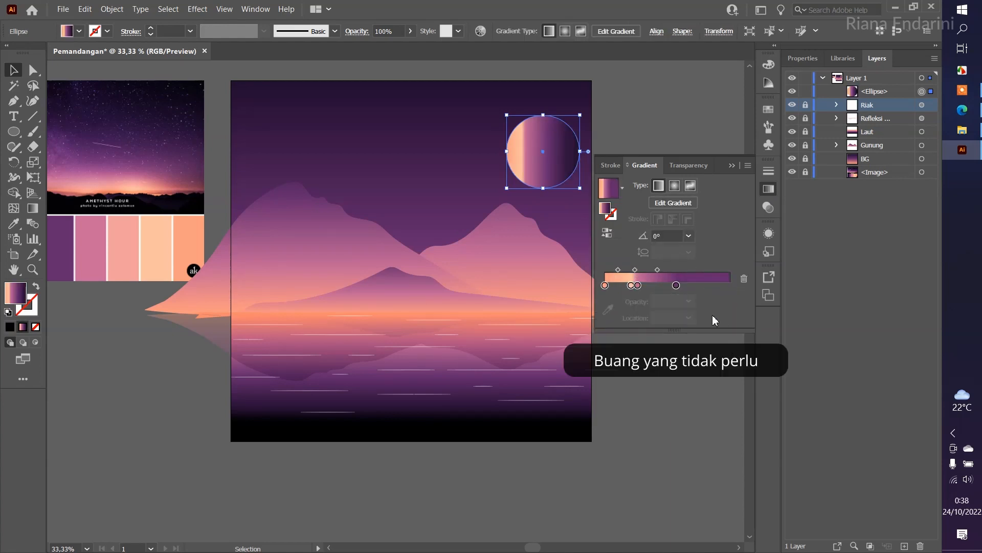
drag(676, 285, 685, 333)
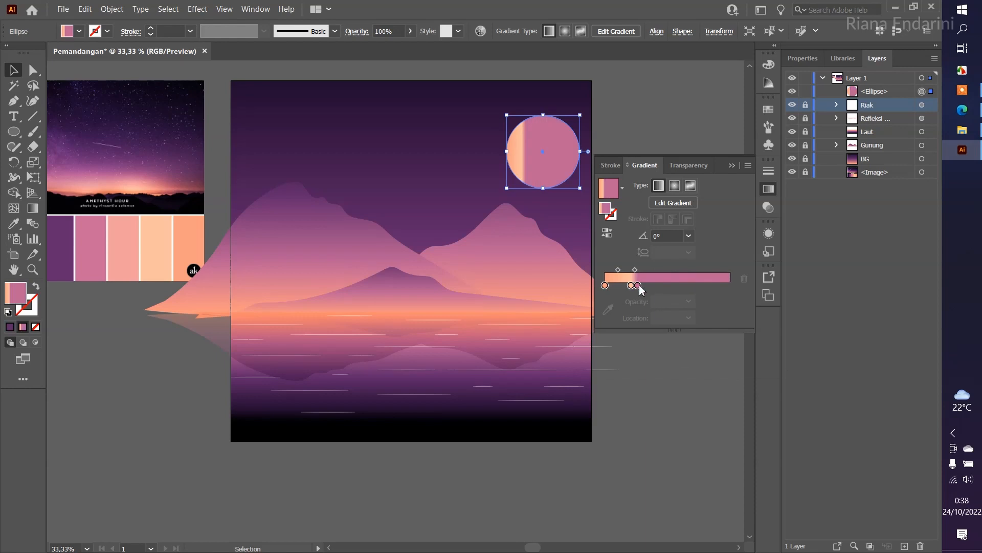
drag(638, 285, 651, 351)
drag(633, 285, 744, 293)
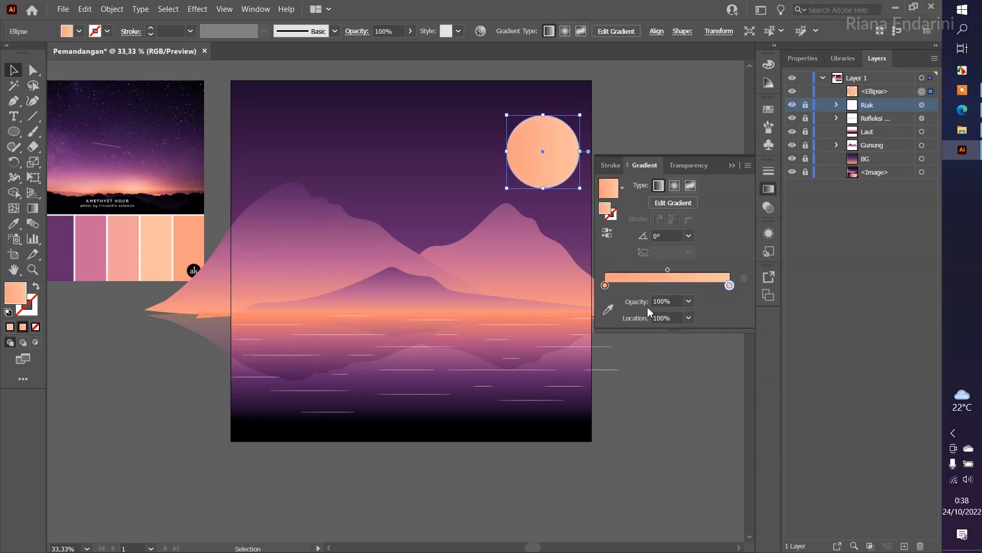
Step: Recolour the circle gradient's first stop with the palette's light peach and set that stop's opacity to 0%
click(605, 285)
click(608, 309)
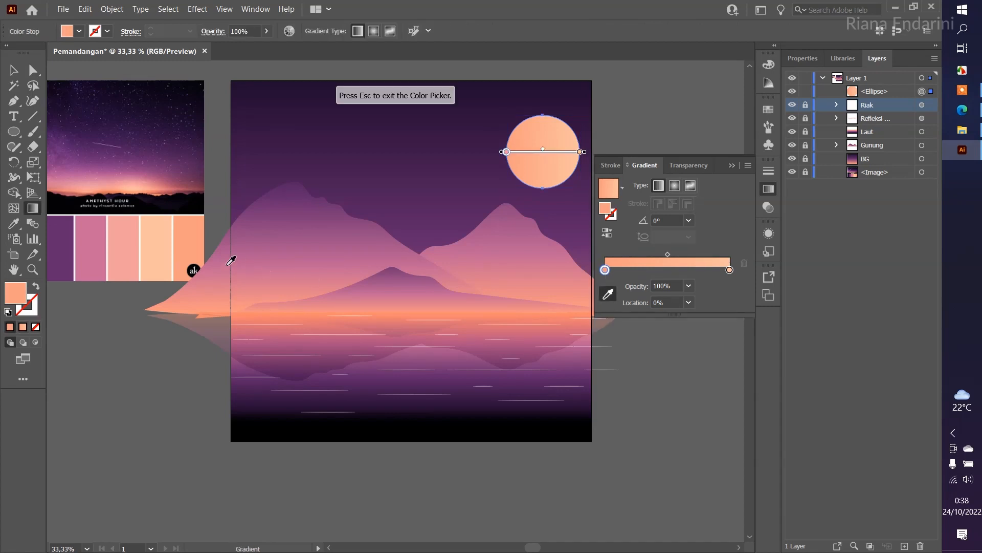
click(161, 247)
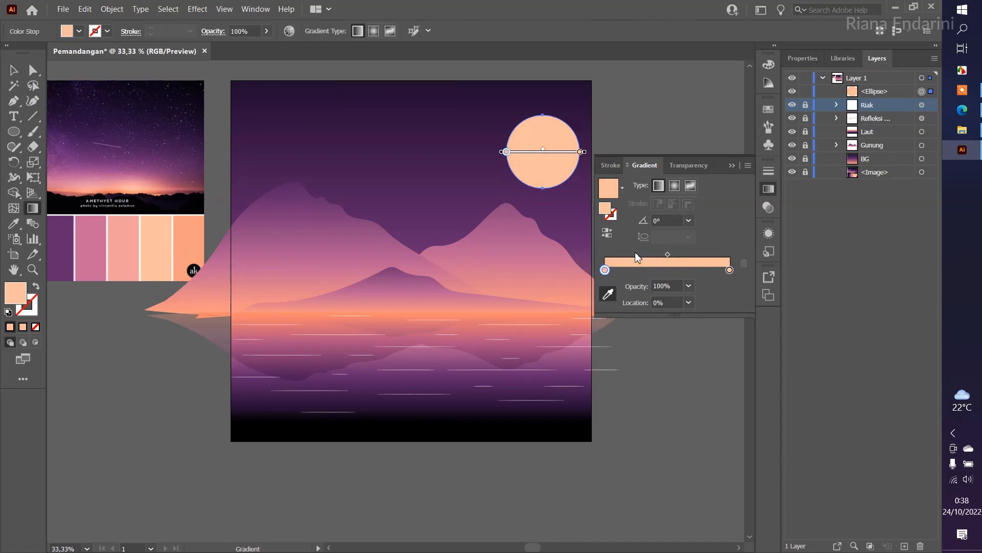
click(689, 286)
click(702, 300)
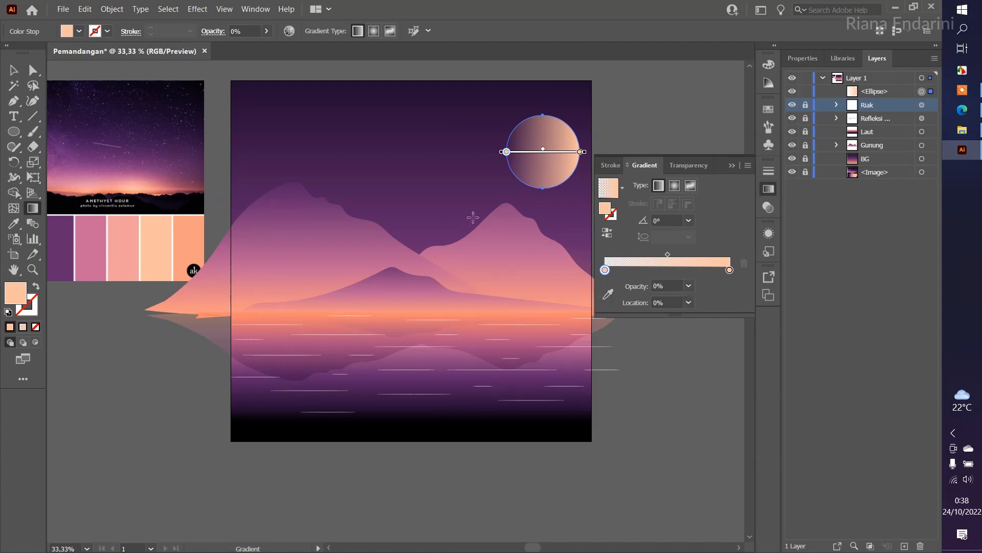
Step: Redraw the circle's gradient vertically at 90° to fade downward, move the transparent stop to about 12% location, and deselect the circle
drag(558, 157, 556, 118)
drag(570, 208, 567, 157)
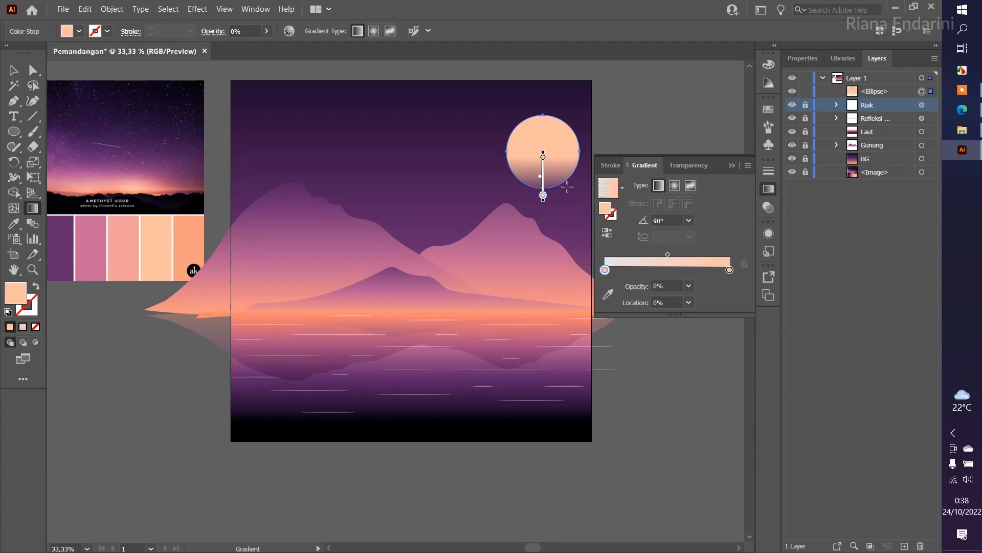
drag(557, 244, 558, 124)
drag(543, 250, 543, 215)
key(v)
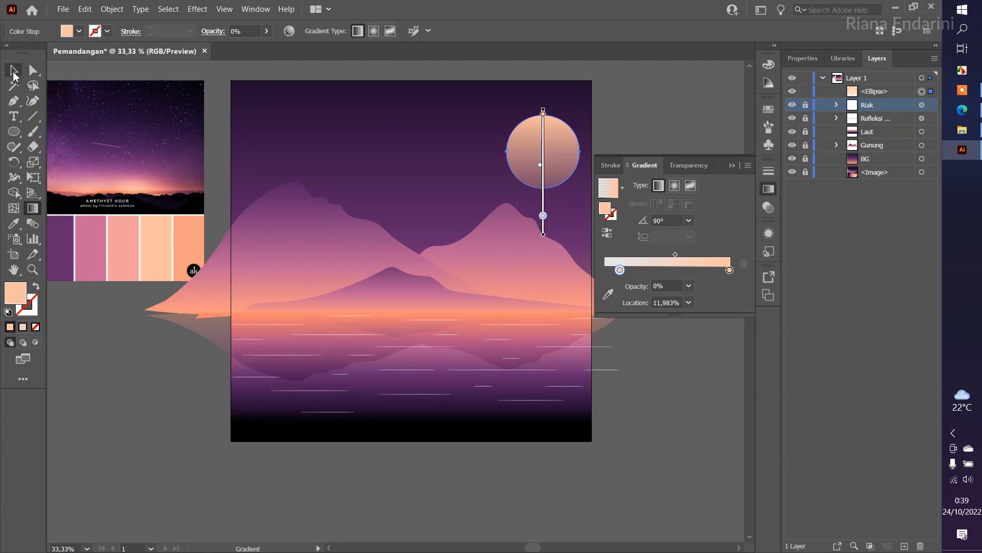
click(679, 117)
drag(679, 116, 605, 132)
drag(497, 162, 474, 152)
click(584, 122)
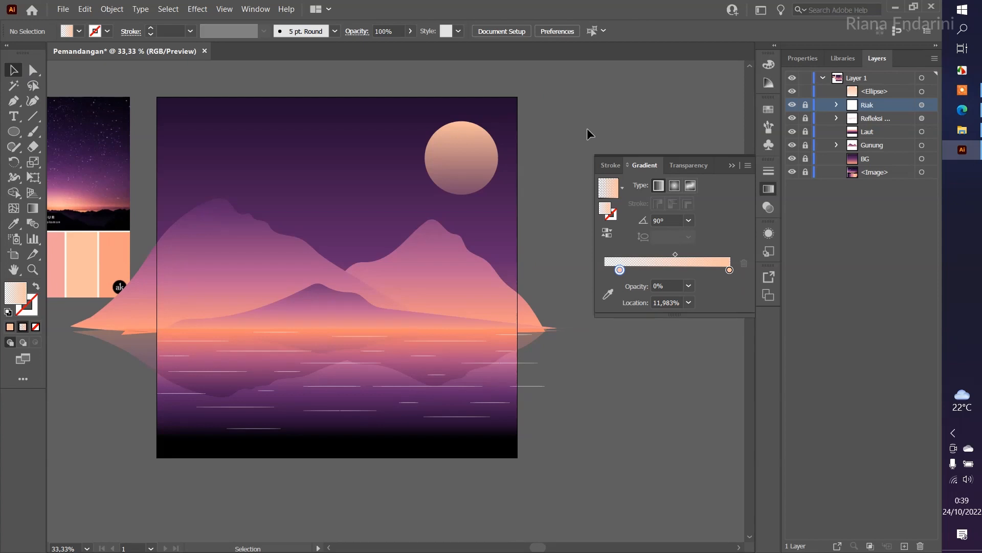
Step: Start an Outer Glow effect on the peach circle with Screen mode, 25% opacity and 22 px blur, previewing the result
click(476, 158)
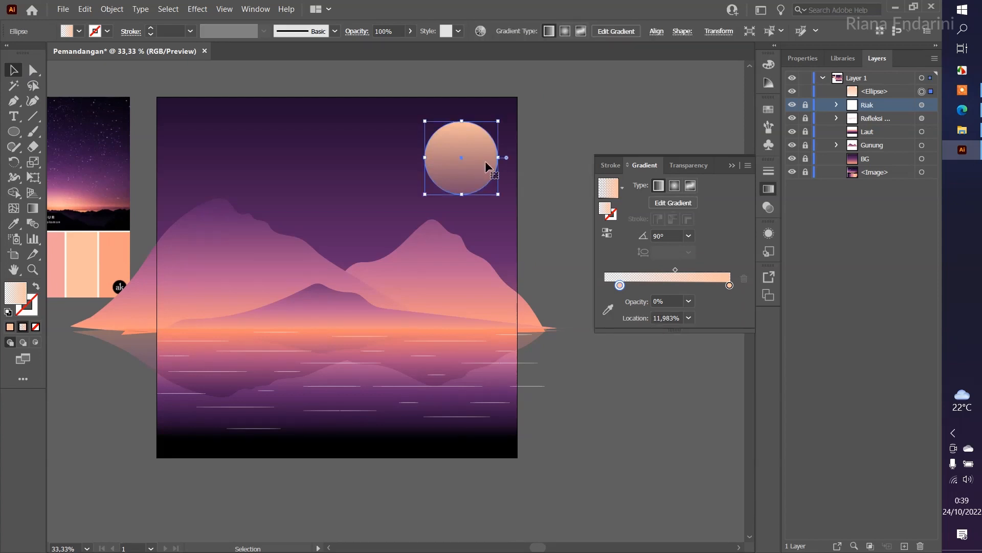
scroll(485, 161, up, 1)
drag(491, 112, 424, 149)
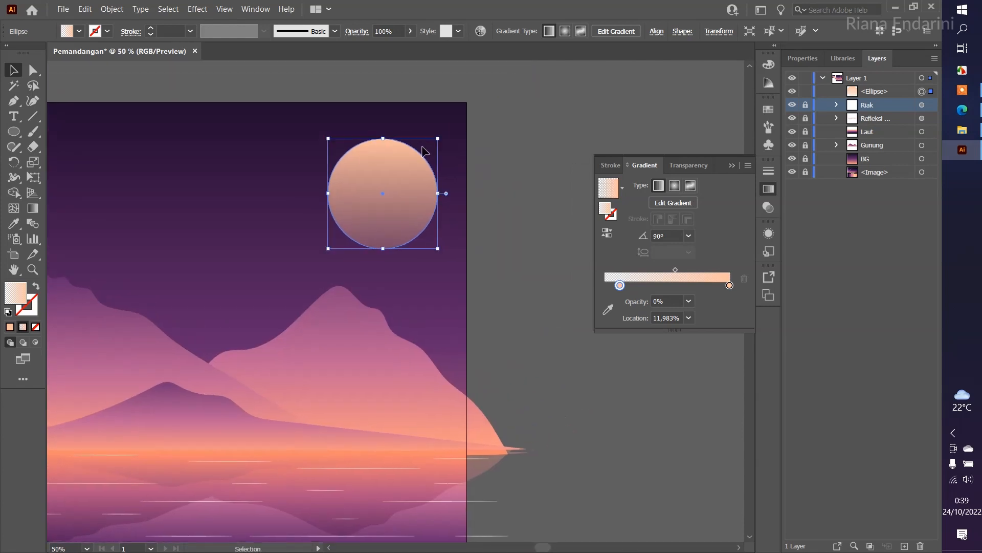
click(198, 9)
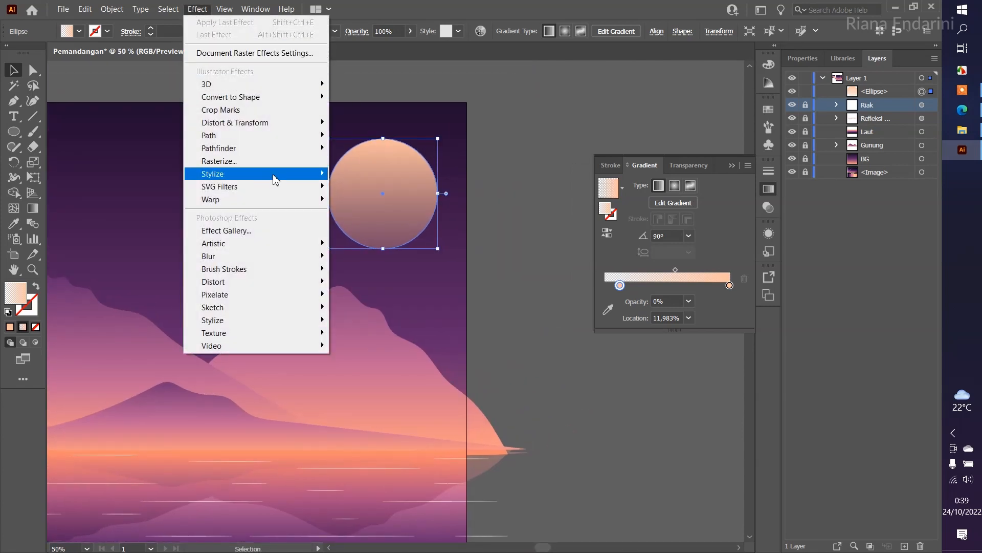
mouse_move(275, 179)
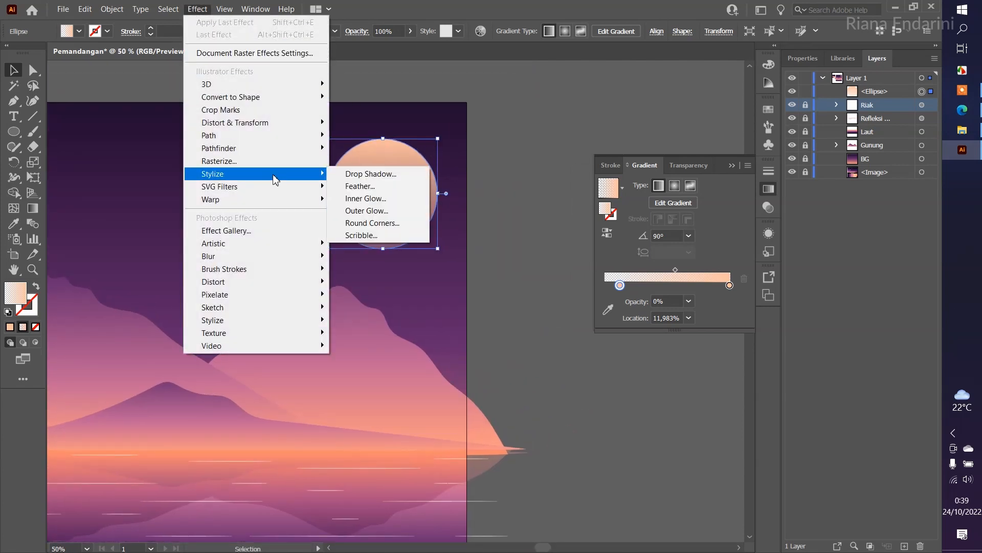
click(372, 215)
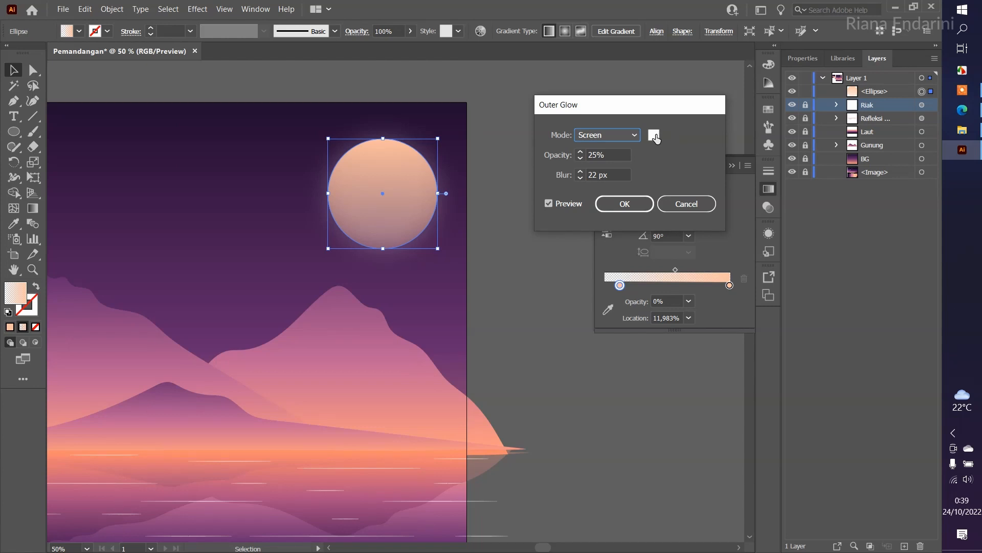
Step: Try black (000000) as the colour of the circle's outer glow
click(654, 135)
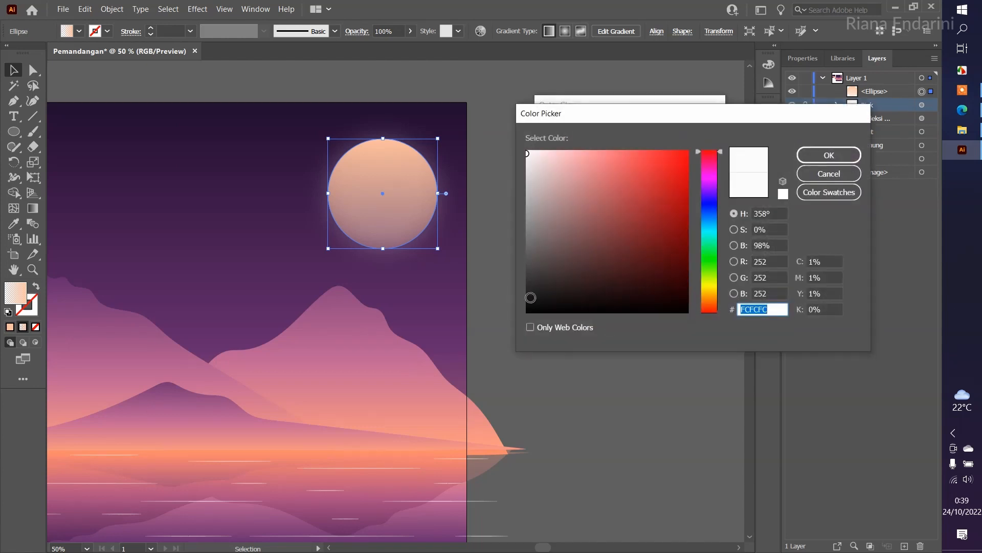
text(000000)
click(822, 155)
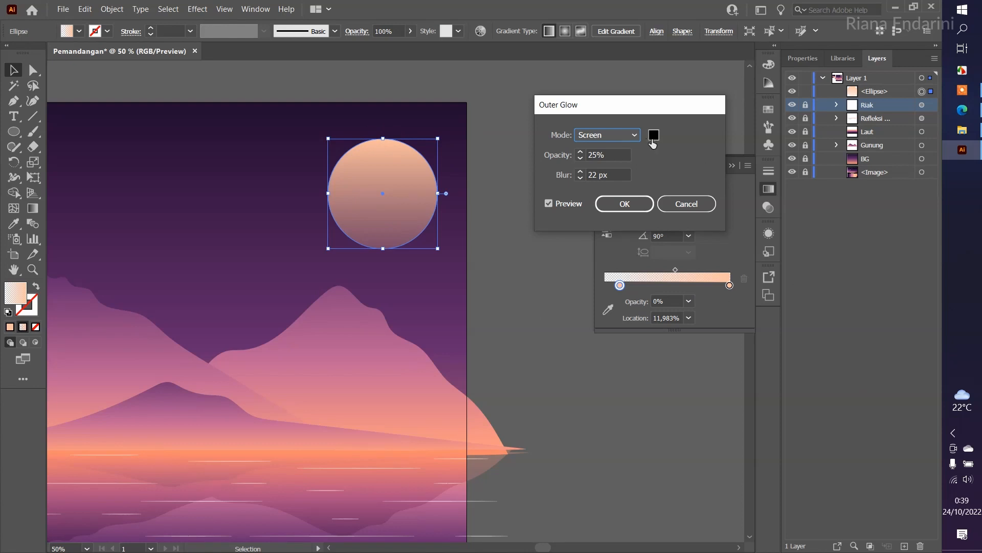
Step: Change the colour of the circle's outer glow to white
click(654, 136)
text(ffffff)
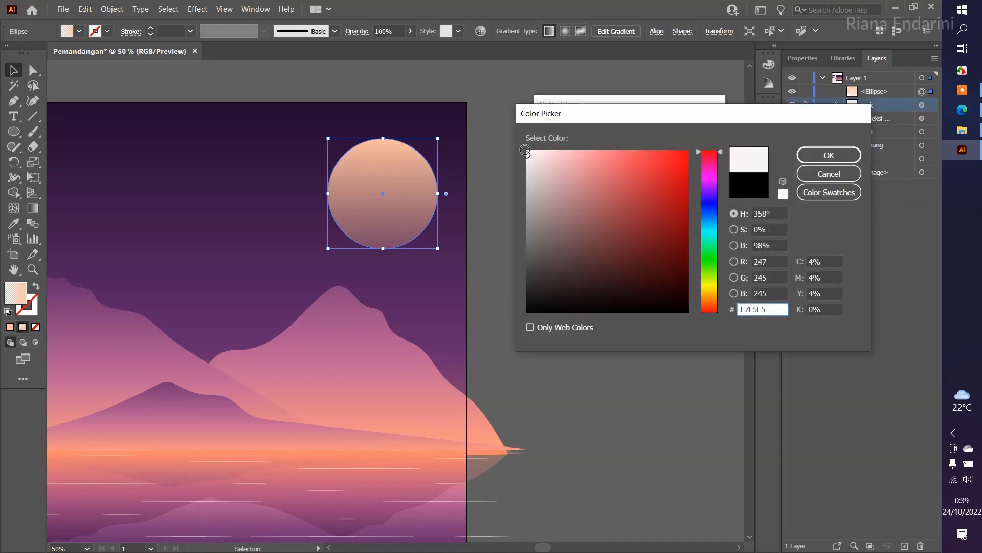
click(817, 159)
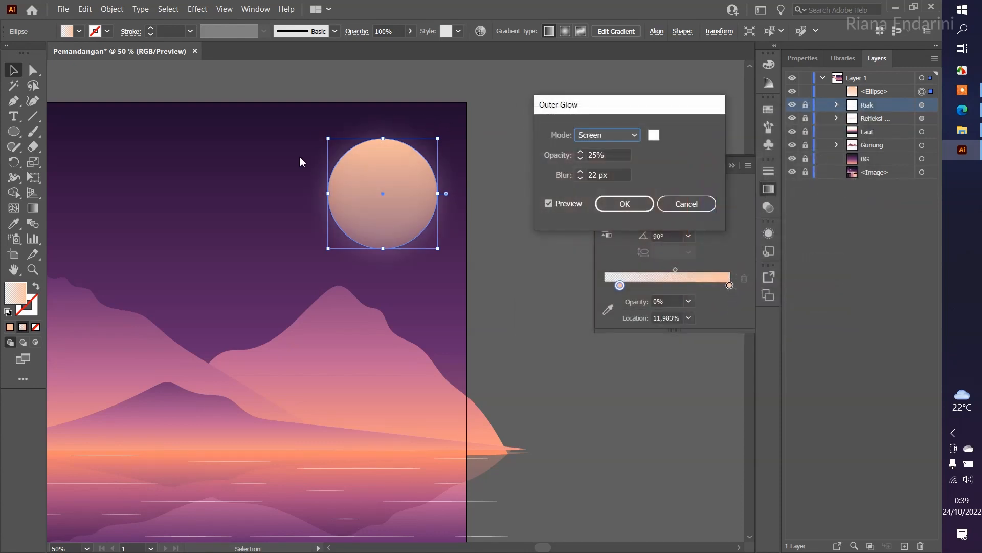
Step: Fine-tune the circle's outer glow to 25% opacity and 25 px blur, and apply the effect
click(581, 176)
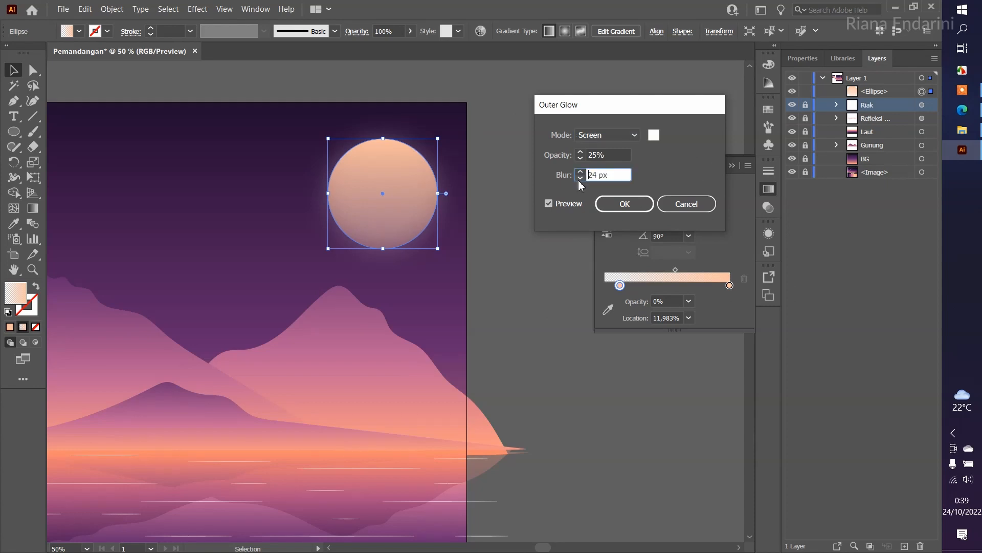
click(580, 178)
click(579, 171)
click(579, 171)
click(580, 158)
click(581, 158)
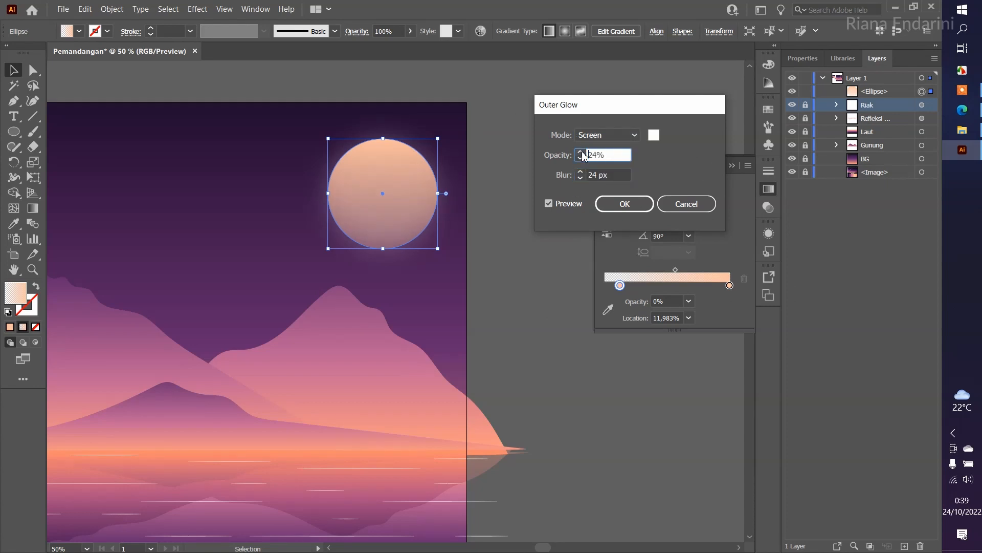
click(581, 159)
click(584, 172)
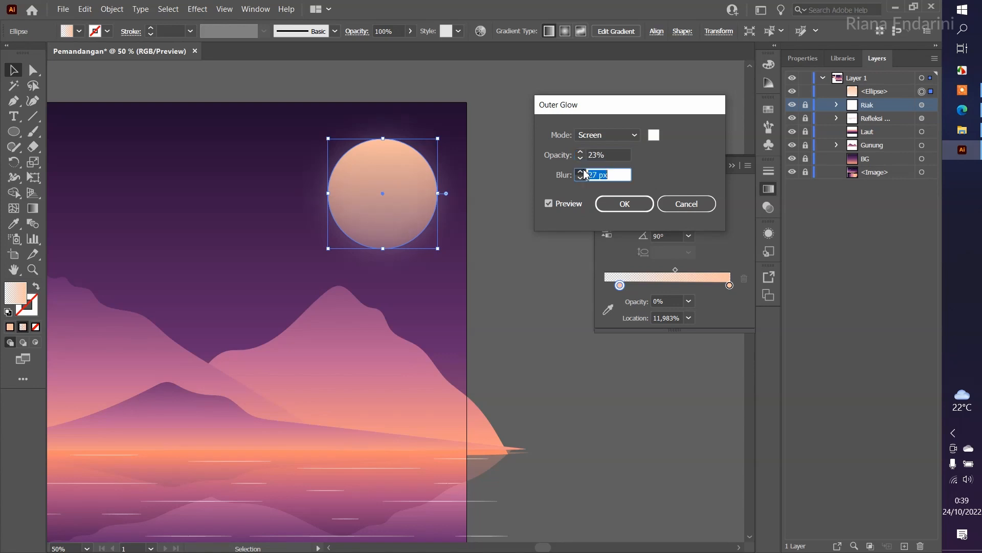
click(581, 178)
click(580, 178)
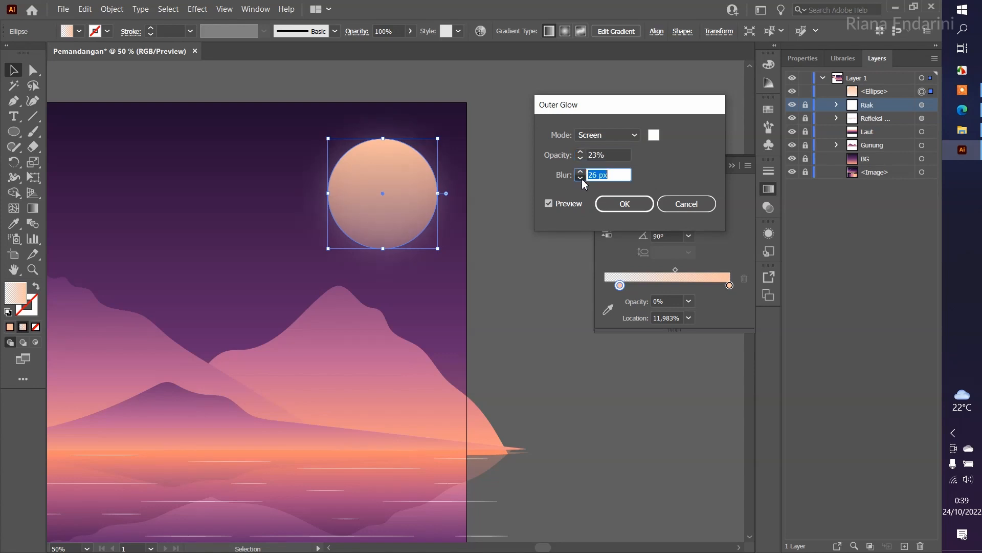
click(581, 152)
click(581, 151)
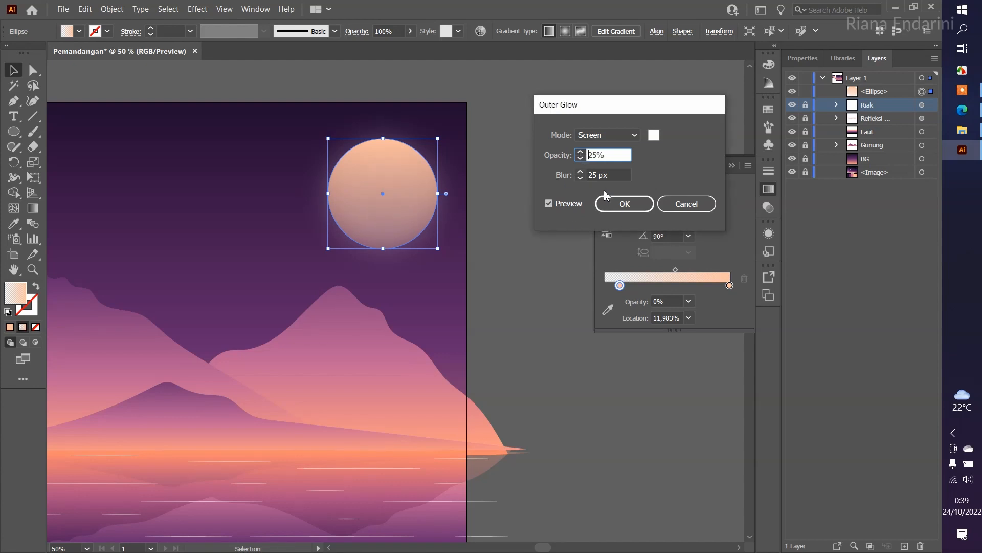
click(621, 204)
Step: Deselect the glowing circle and put away the gradient settings to view the whole illustration
click(521, 233)
key(ctrl+minus)
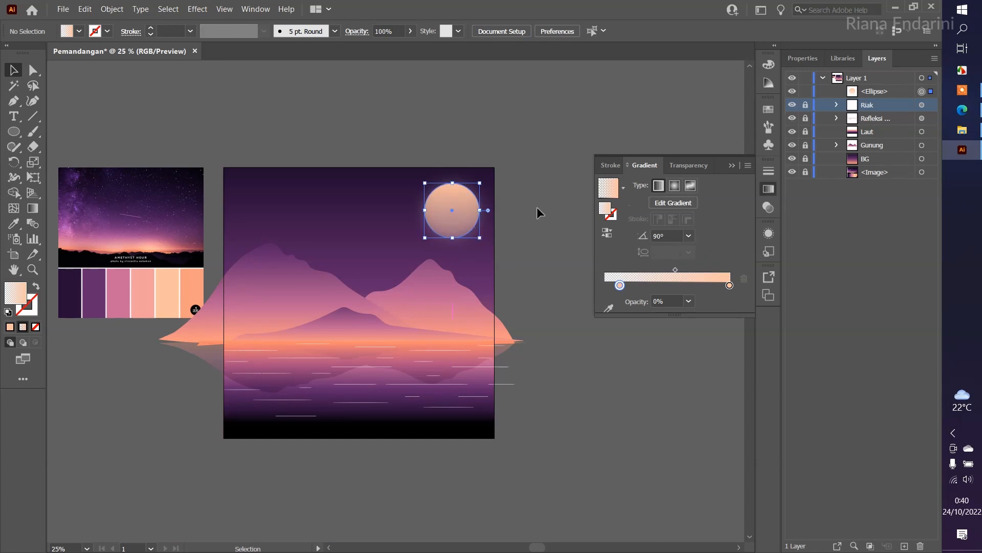
click(538, 213)
click(734, 167)
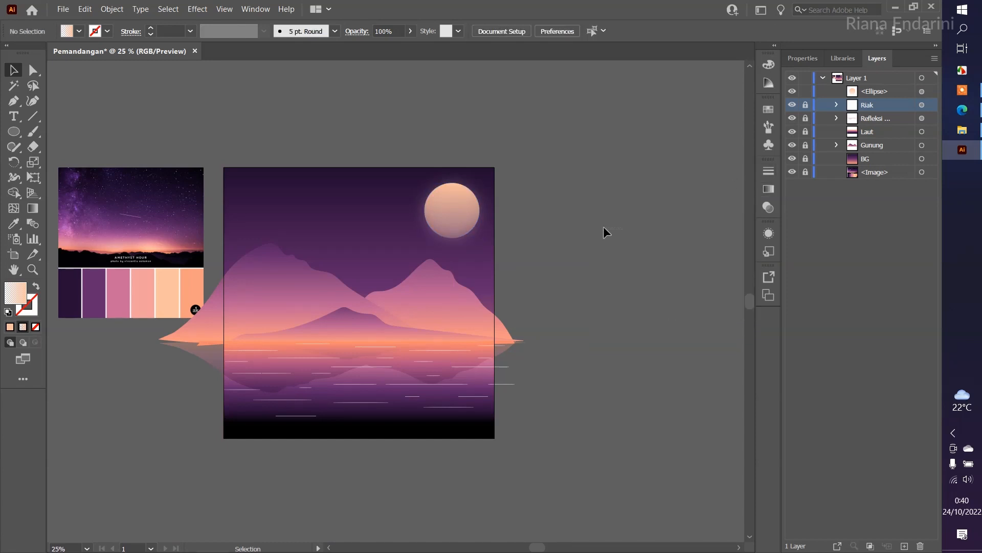
Step: Create a four-pointed star with radii of 25 px and 50 px on the empty canvas beside the artboard
drag(595, 226, 508, 222)
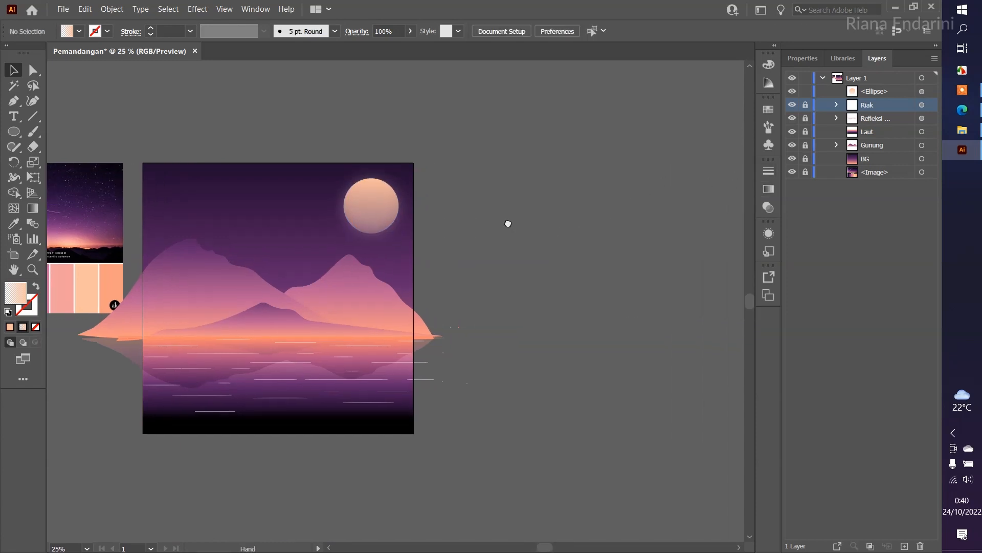
right_click(13, 131)
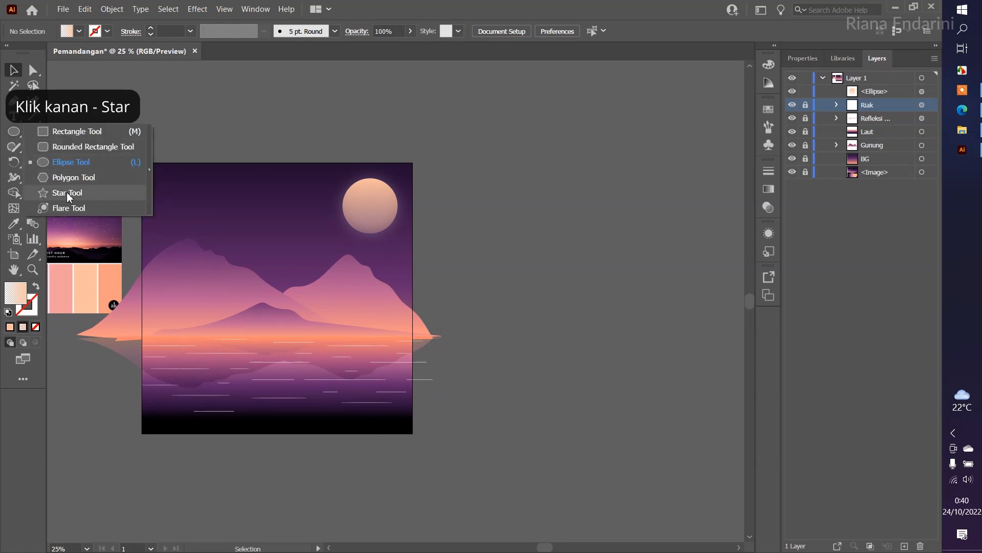
click(66, 191)
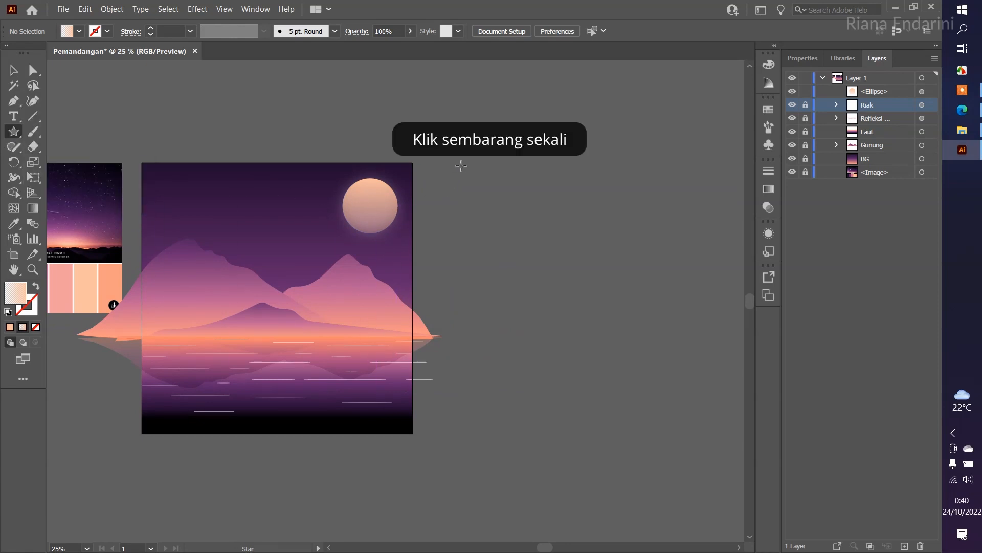
click(510, 167)
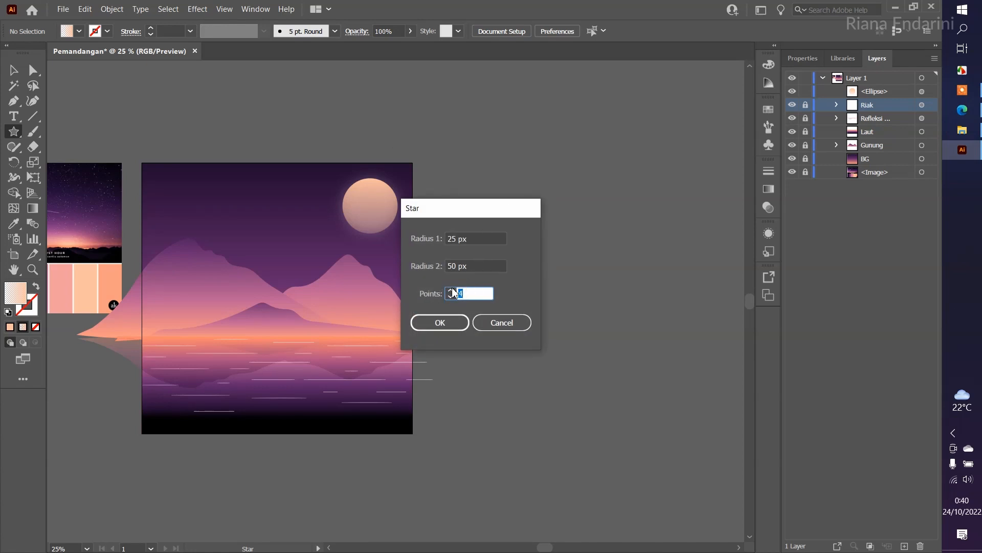
click(440, 323)
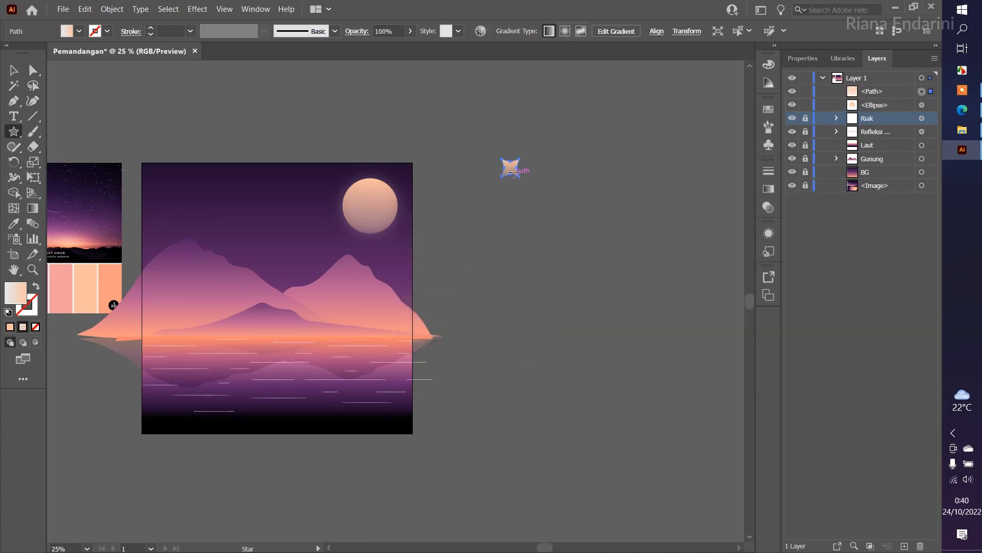
scroll(510, 165, up, 3)
scroll(510, 165, up, 1)
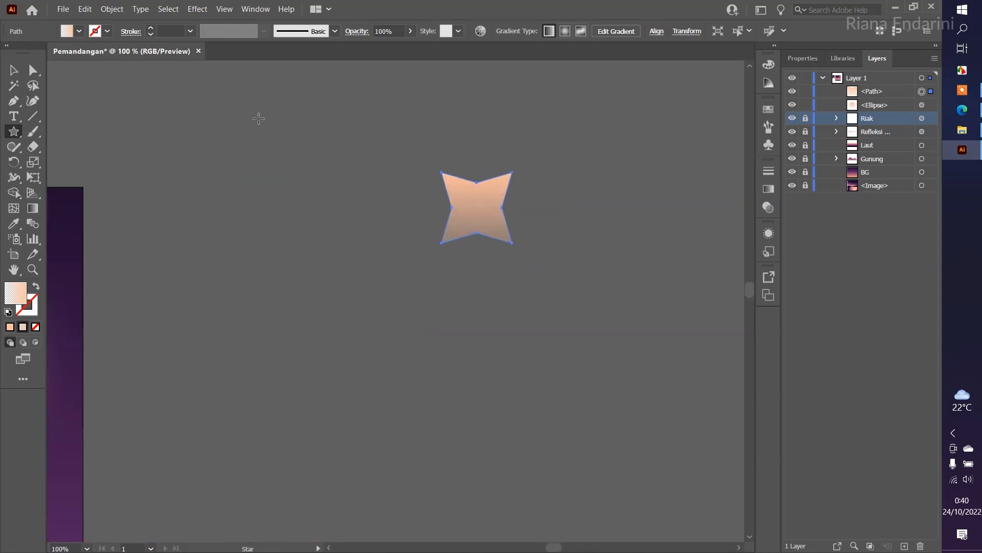
Step: Scale the four-pointed star down proportionally to about one-ninth of its size, keeping it beside the artboard
click(14, 70)
drag(512, 173, 346, 271)
click(456, 238)
scroll(437, 232, up, 3)
click(438, 236)
click(455, 236)
scroll(491, 256, down, 5)
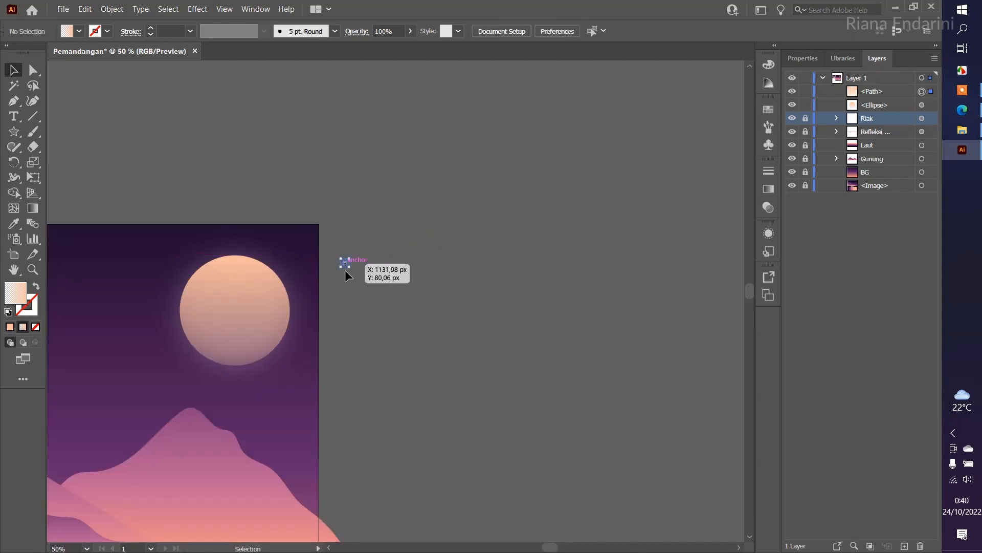
scroll(336, 276, up, 5)
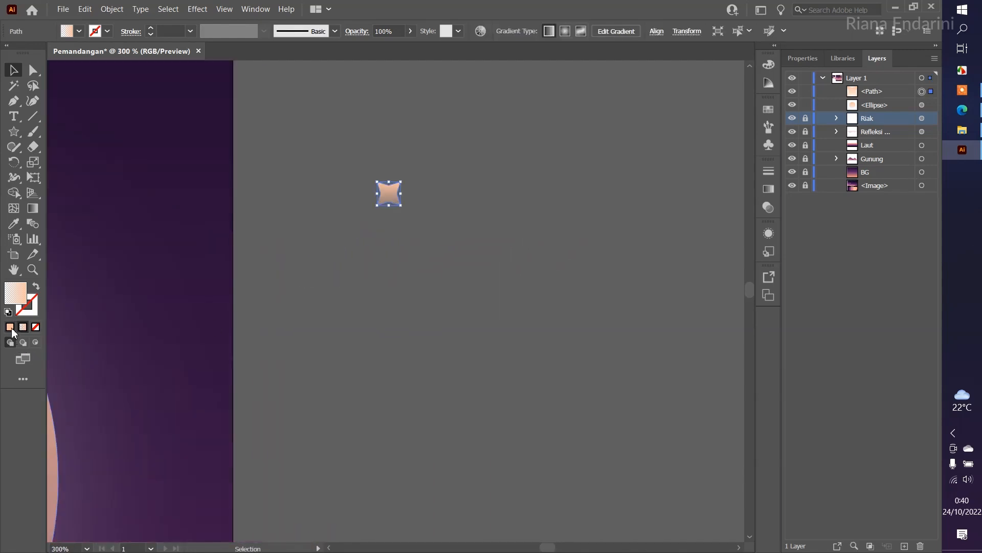
Step: Replace the small star's gradient fill with solid white (FFFFFF)
click(10, 328)
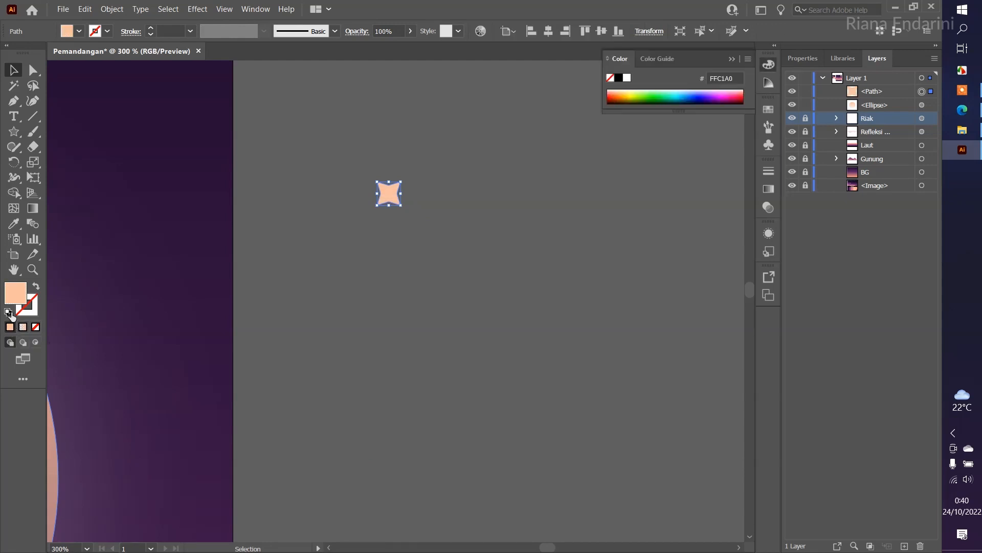
double_click(15, 293)
drag(542, 181, 514, 142)
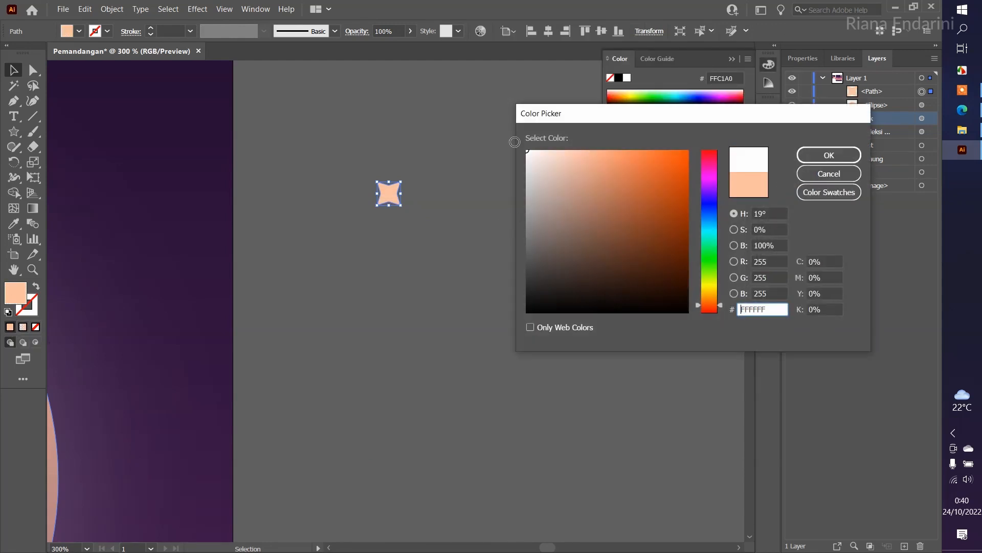
Step: Fill the small star with white (FFFFFF) and create a scatter brush named Star from it
click(821, 157)
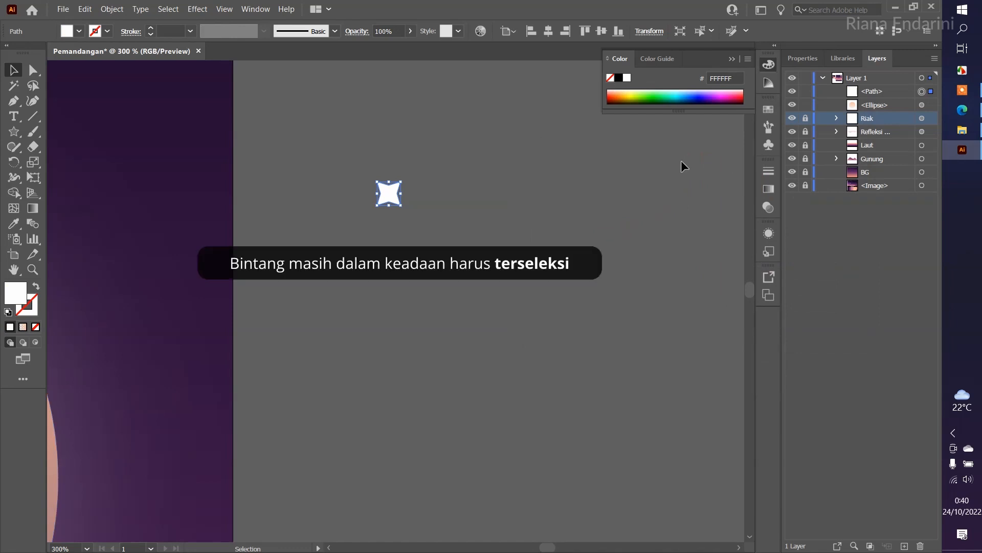
click(769, 128)
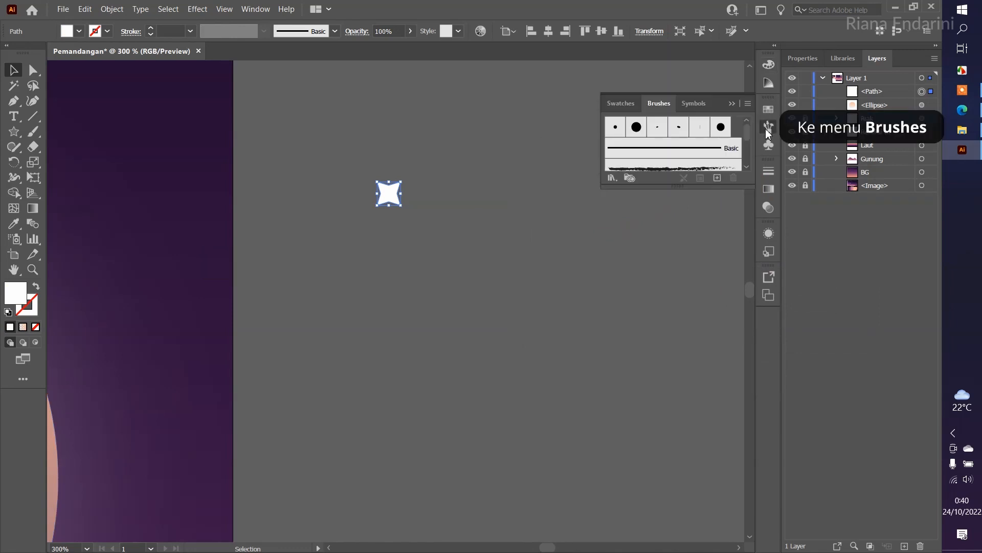
click(717, 178)
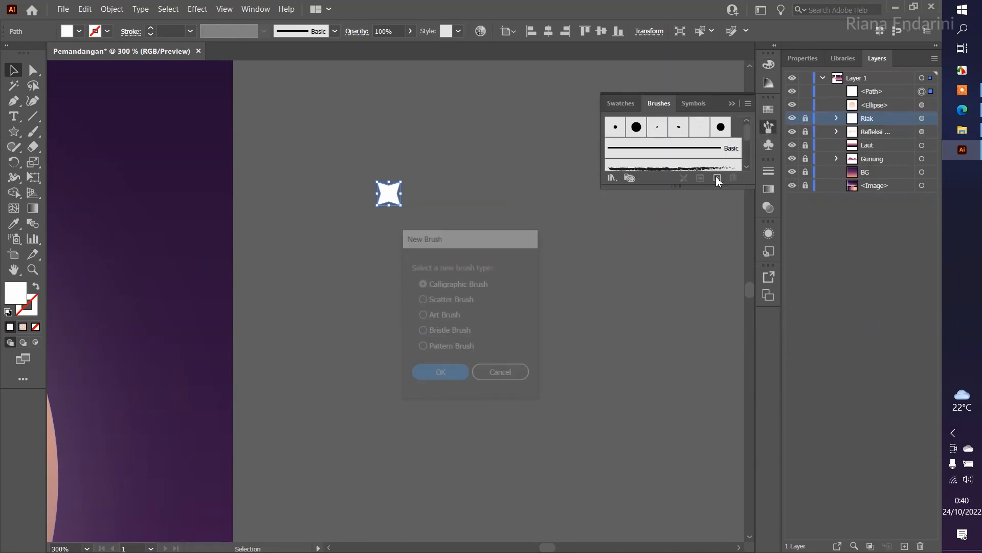
click(469, 302)
click(440, 374)
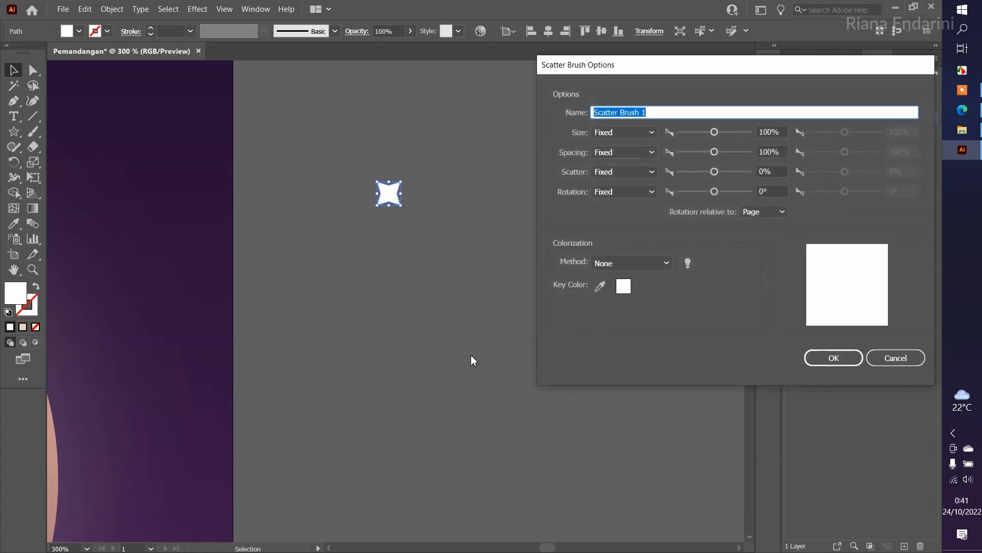
text(Star)
click(839, 358)
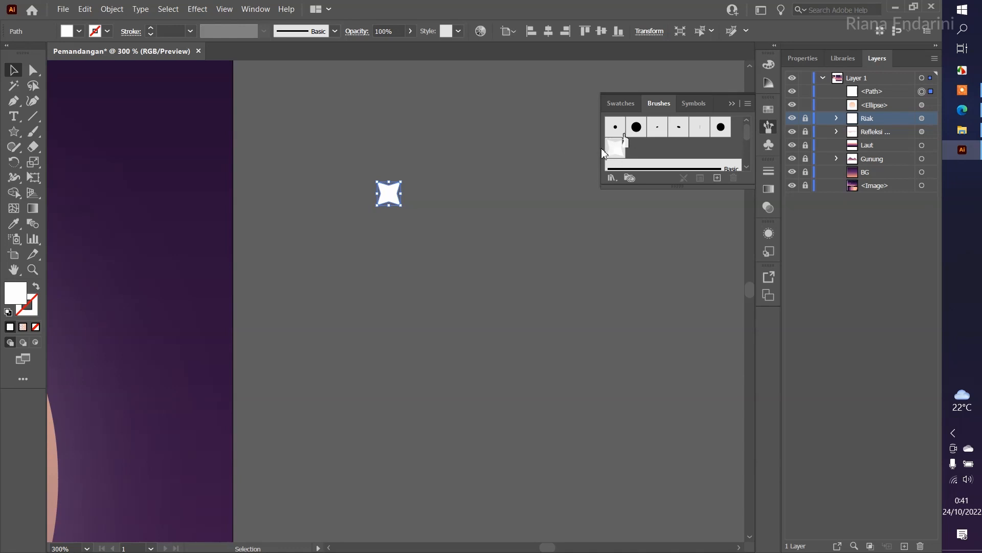
Step: Paint one long winding Paintbrush stroke with the Star brush across the night sky, looping back and forth past the moon
click(536, 194)
scroll(533, 194, down, 5)
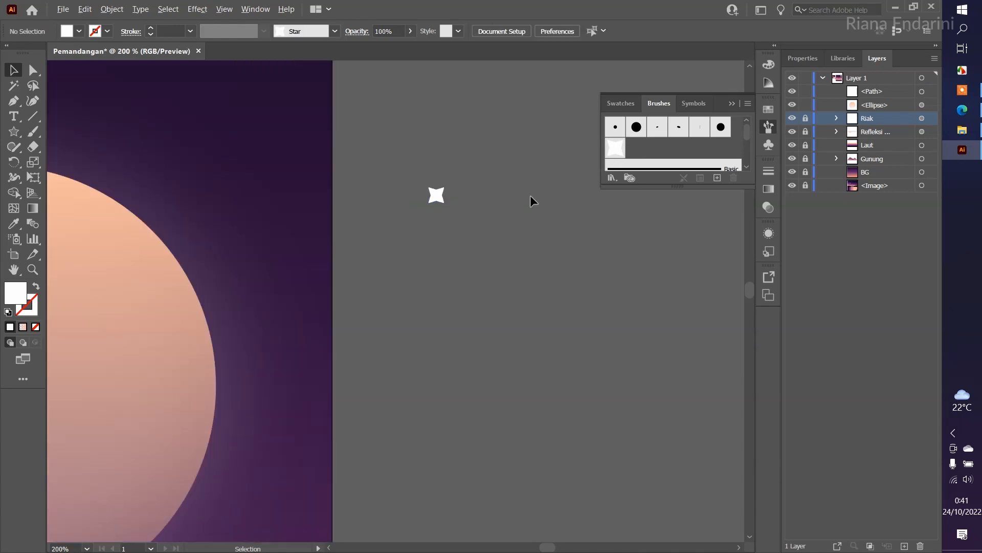
drag(431, 266, 544, 257)
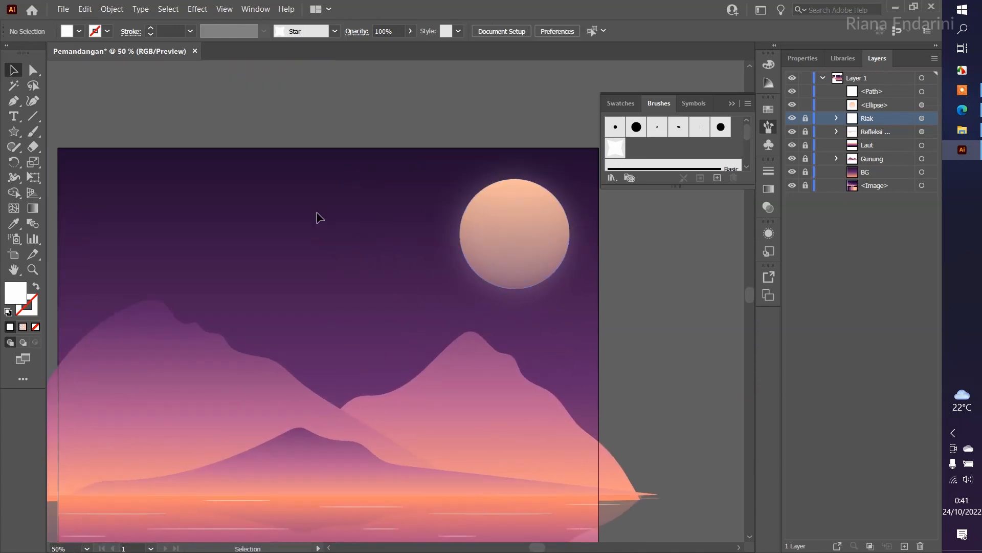
scroll(80, 167, down, 1)
key(b)
mouse_move(72, 172)
mouse_down()
mouse_move(106, 164)
mouse_move(133, 178)
mouse_move(186, 179)
mouse_move(275, 159)
mouse_move(391, 157)
mouse_move(413, 202)
mouse_move(263, 189)
mouse_move(165, 212)
mouse_move(127, 207)
mouse_move(113, 221)
mouse_move(203, 213)
mouse_up()
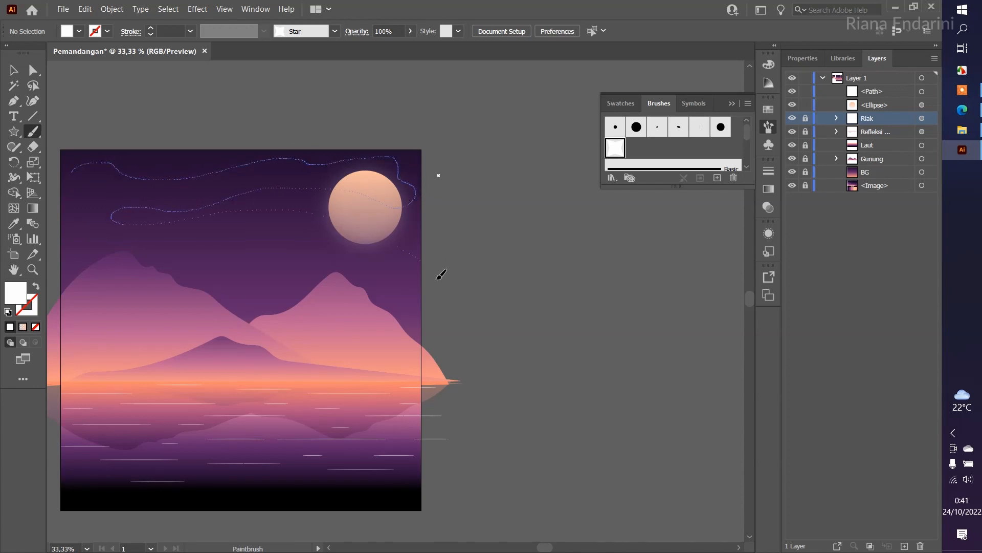
drag(437, 278, 436, 276)
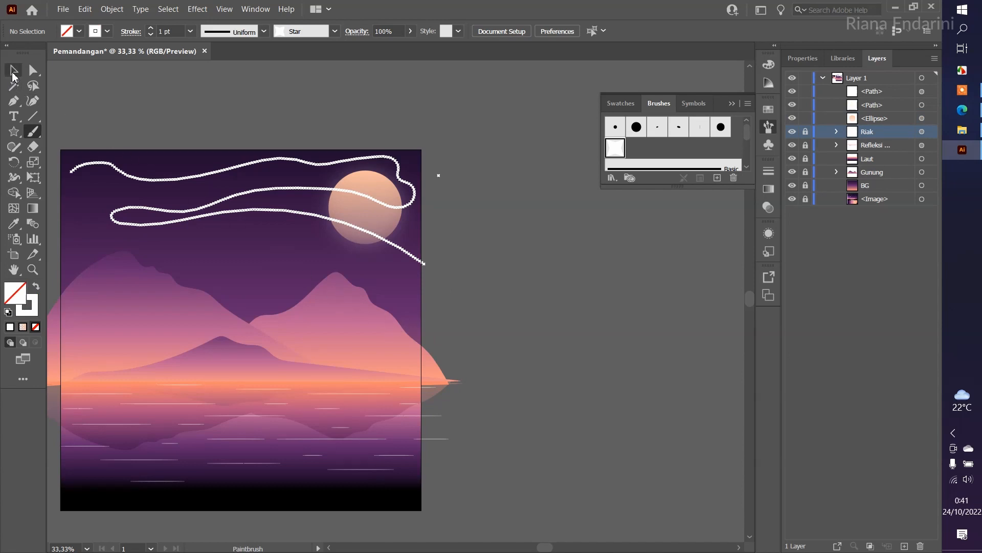
Step: Select the painted star stroke and set the Star brush's size to Random, from 86% to 10%
click(12, 77)
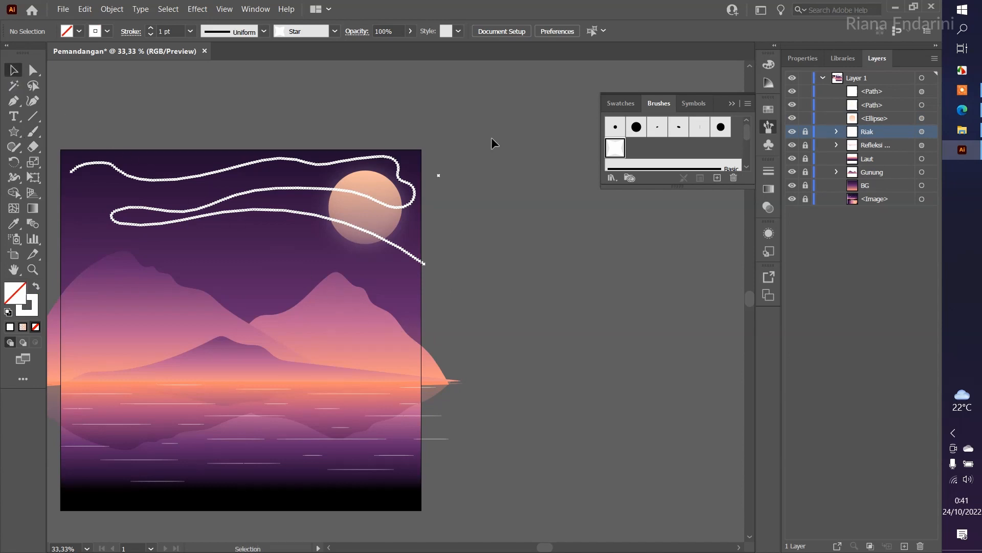
click(399, 179)
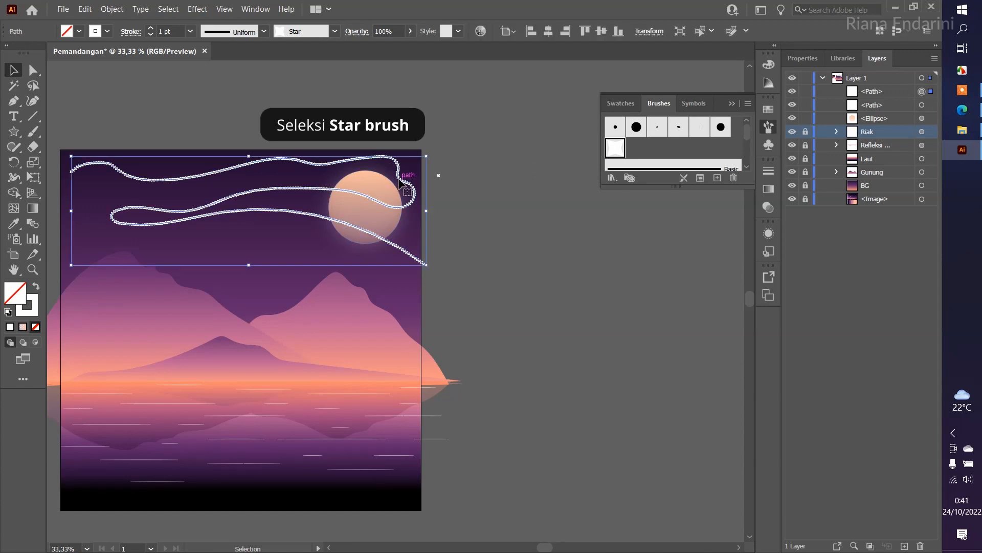
double_click(616, 148)
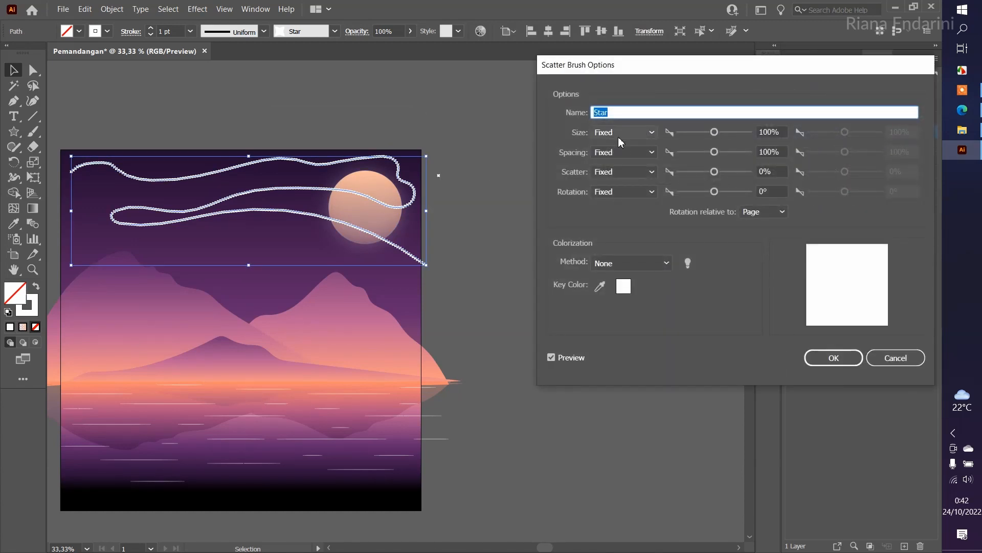
click(622, 134)
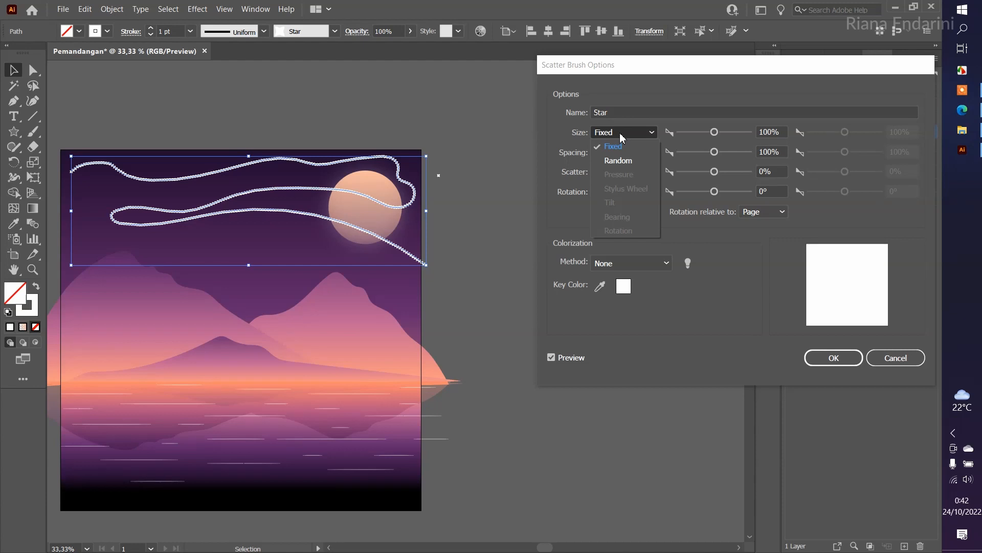
click(624, 161)
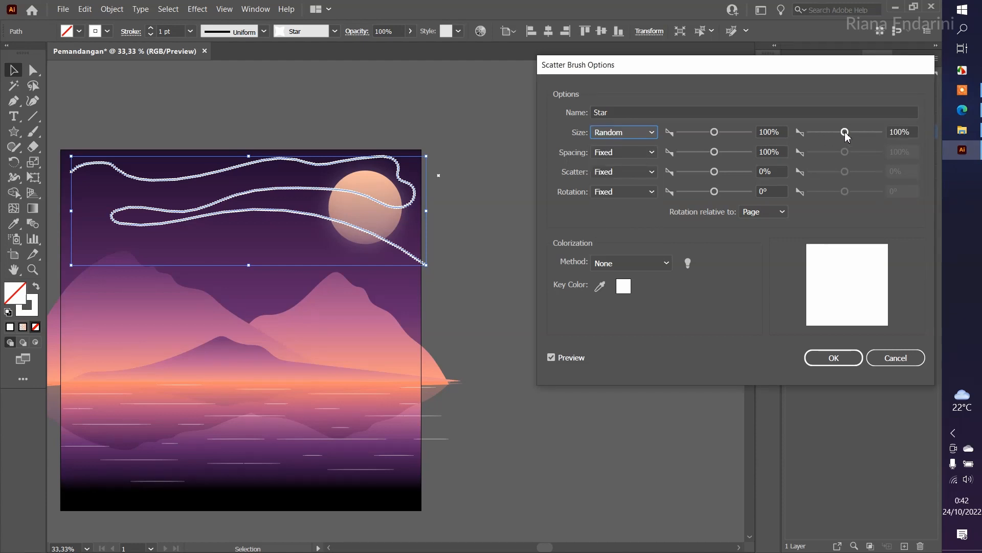
drag(845, 134, 810, 132)
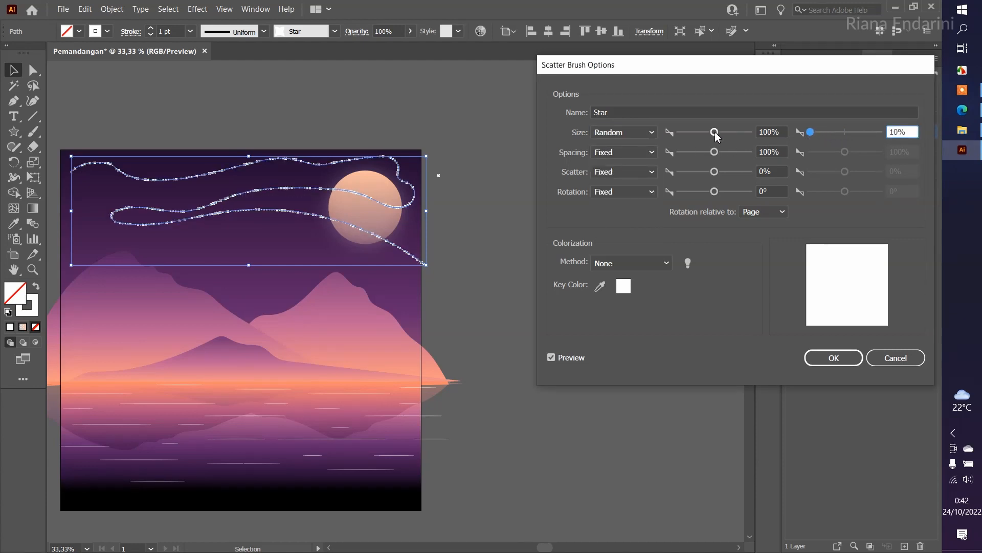
drag(715, 134, 709, 136)
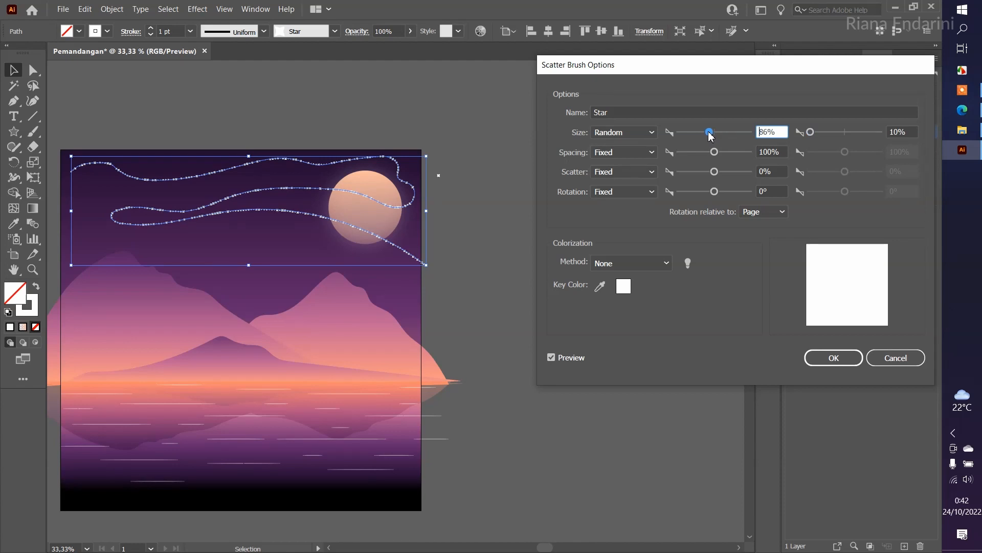
Step: Set the Star brush's spacing to Random, between 68% and 367%
click(625, 153)
click(627, 182)
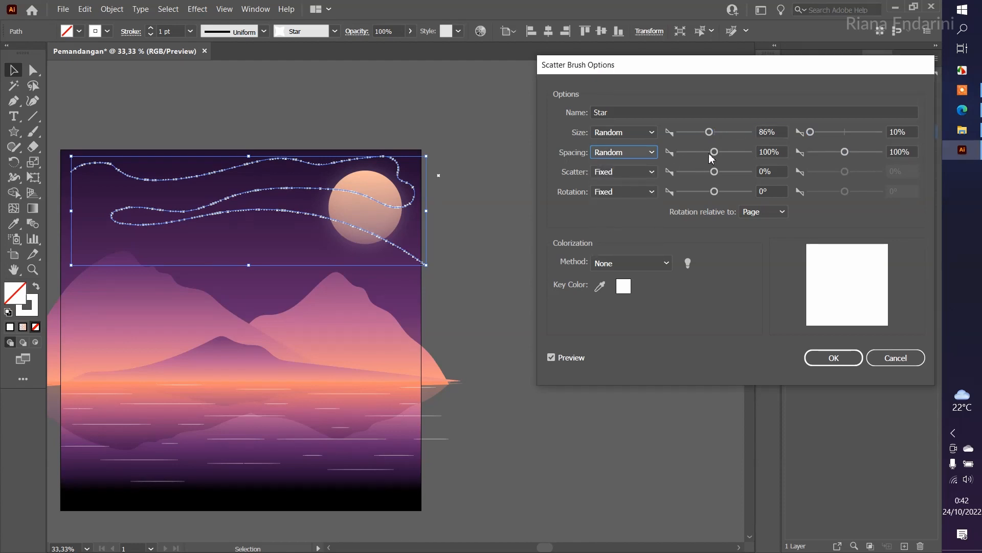
drag(844, 152, 855, 152)
drag(714, 152, 704, 156)
Step: Set the Star brush's scatter to Random, with values of 326% and -626%
click(653, 174)
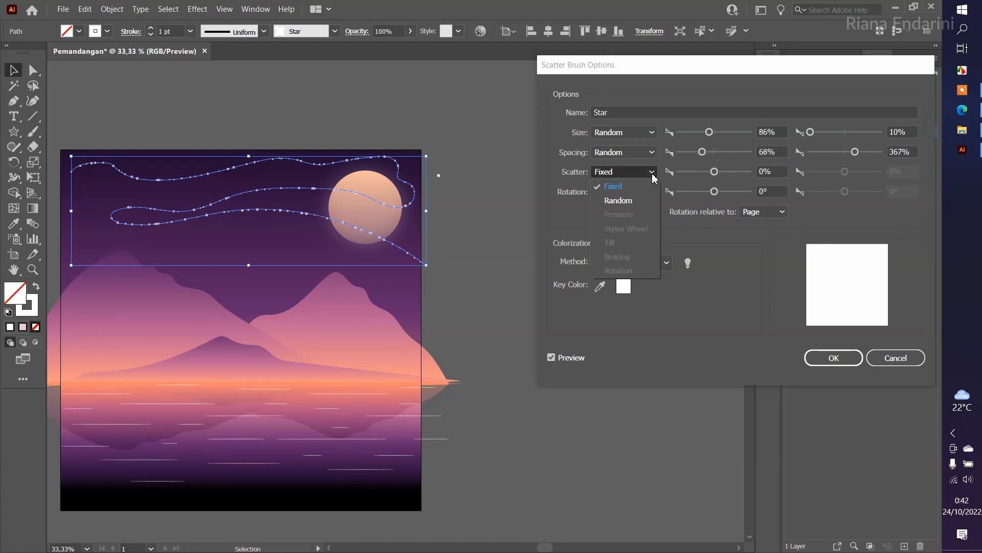
click(622, 200)
drag(714, 172, 729, 174)
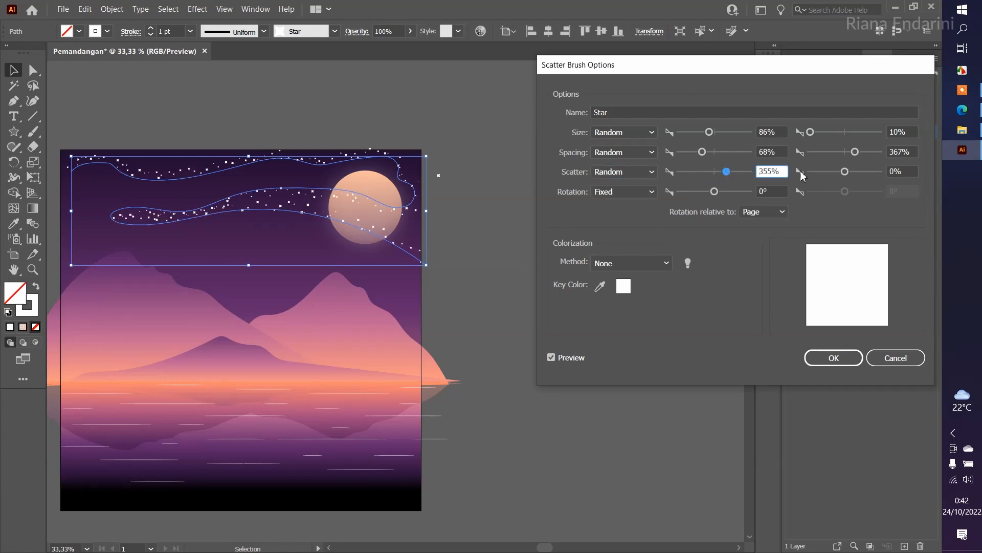
click(817, 173)
drag(819, 174, 825, 176)
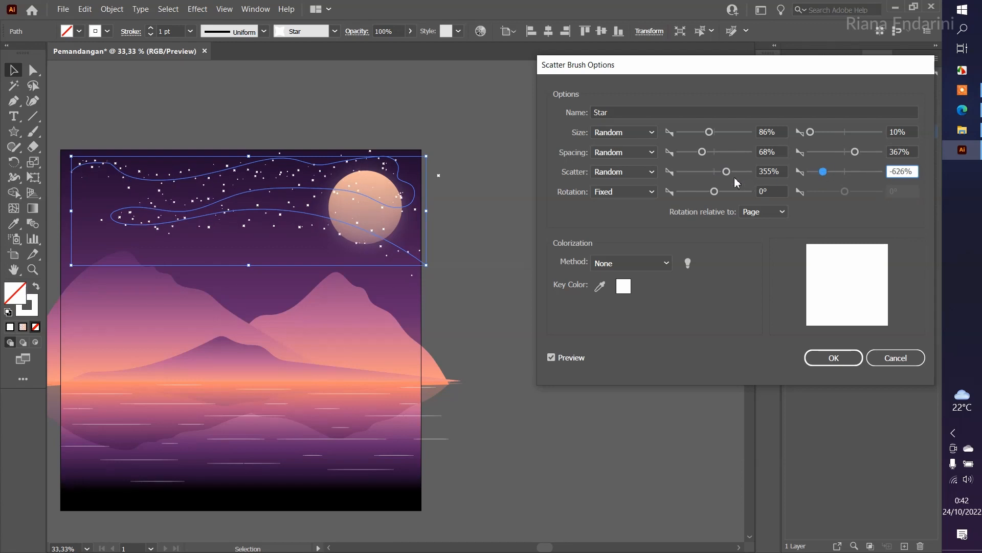
mouse_move(727, 173)
mouse_down()
mouse_move(707, 179)
mouse_move(726, 178)
mouse_up()
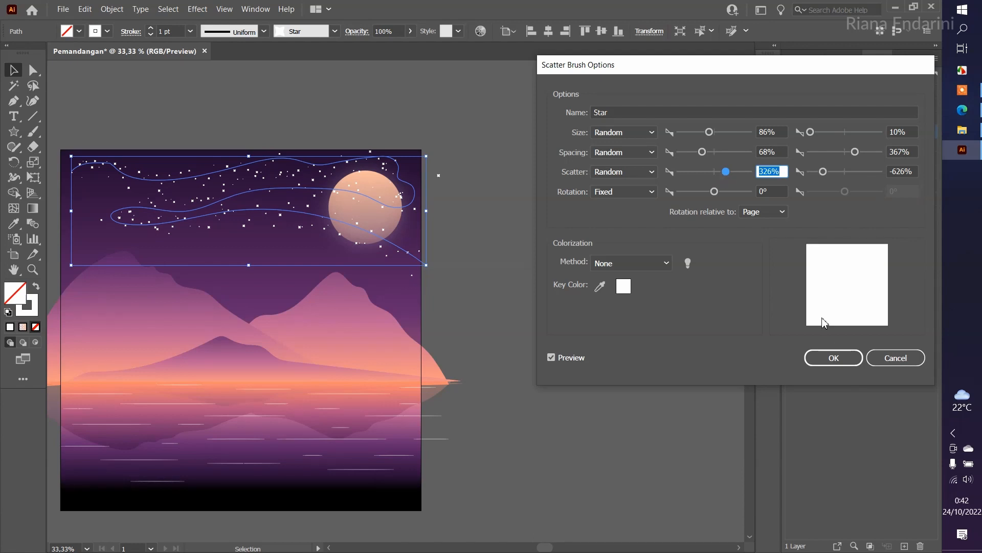
Step: Adjust the Star brush's first size value to 60% and first spacing value to 79%, and apply the changes to the existing stroke
click(808, 133)
drag(709, 134, 702, 138)
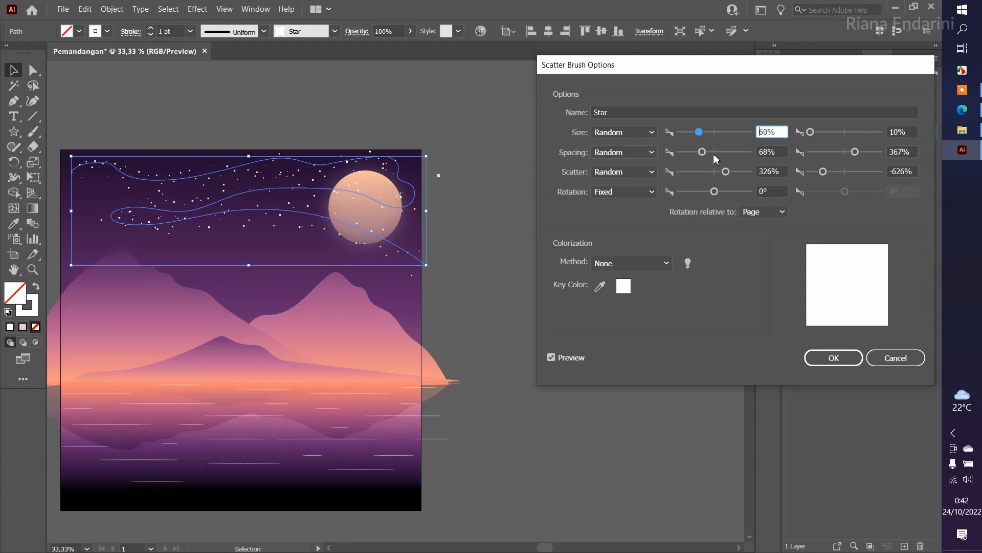
drag(702, 152, 706, 159)
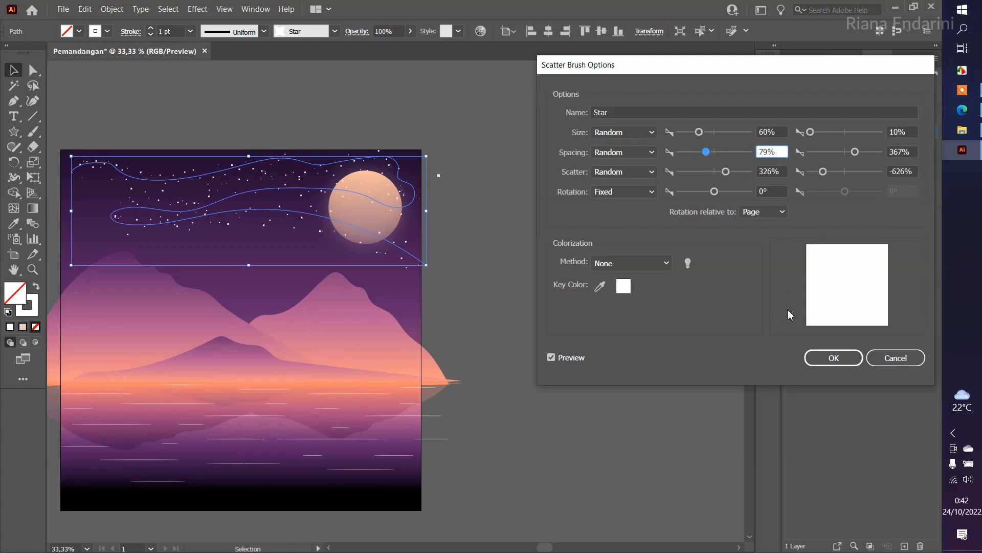
click(817, 358)
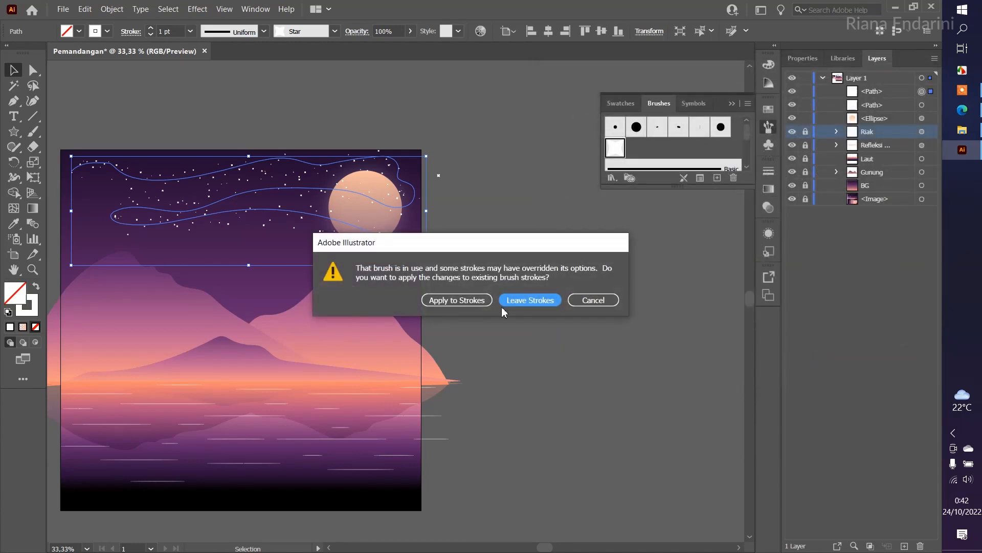
click(466, 300)
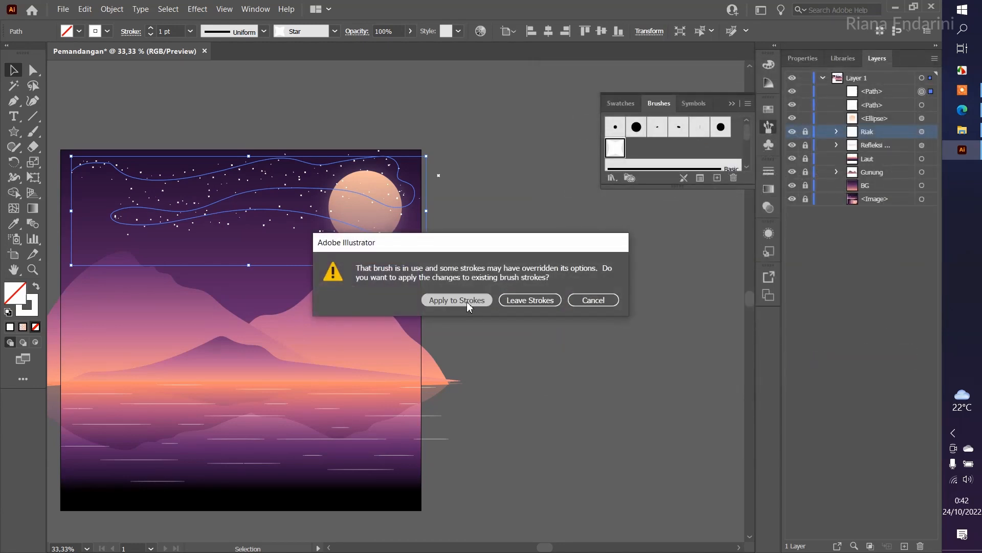
scroll(464, 301, left, 5)
click(669, 276)
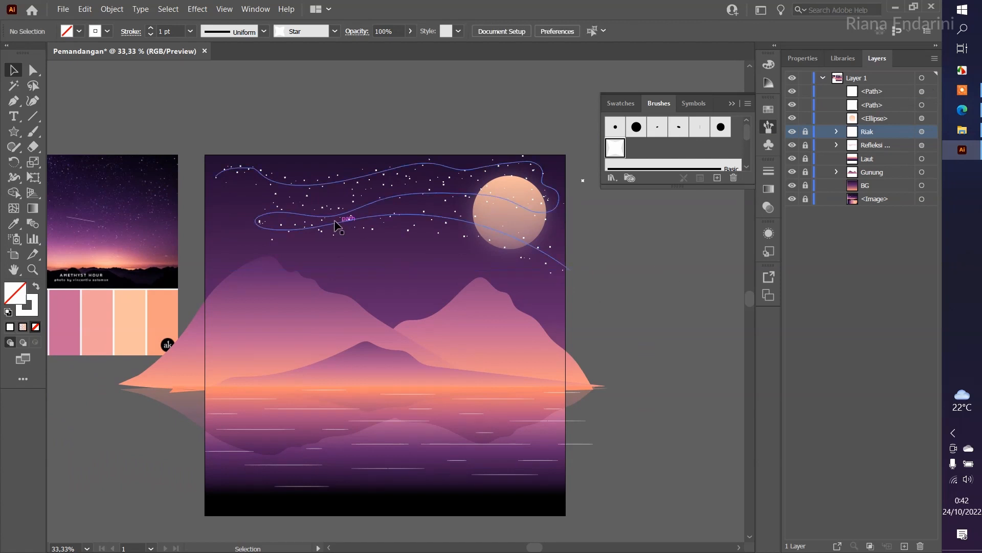
Step: Move the two anchor points of the star path's left loop outward toward the artboard's left edge with Direct Selection
click(258, 225)
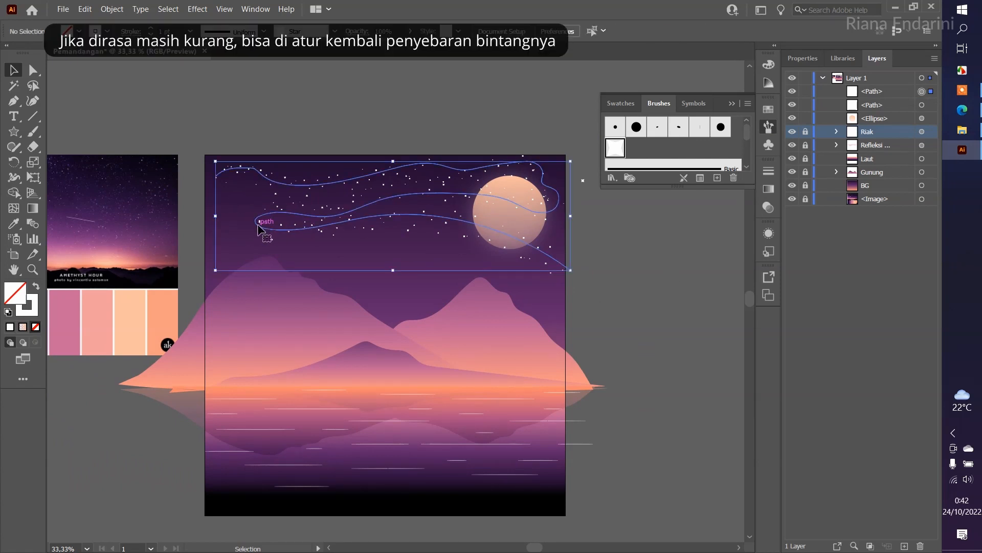
click(29, 73)
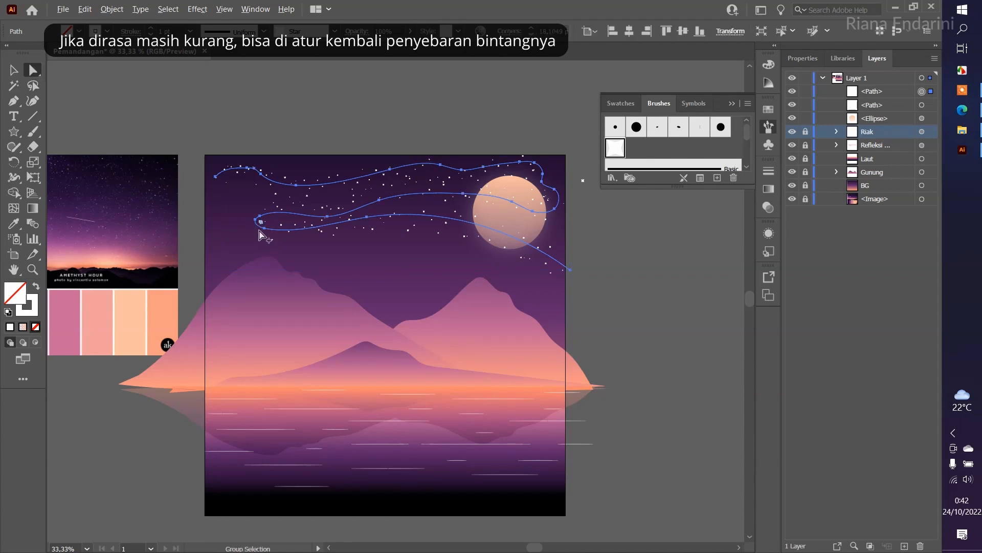
scroll(261, 233, up, 2)
click(260, 202)
drag(259, 202, 204, 179)
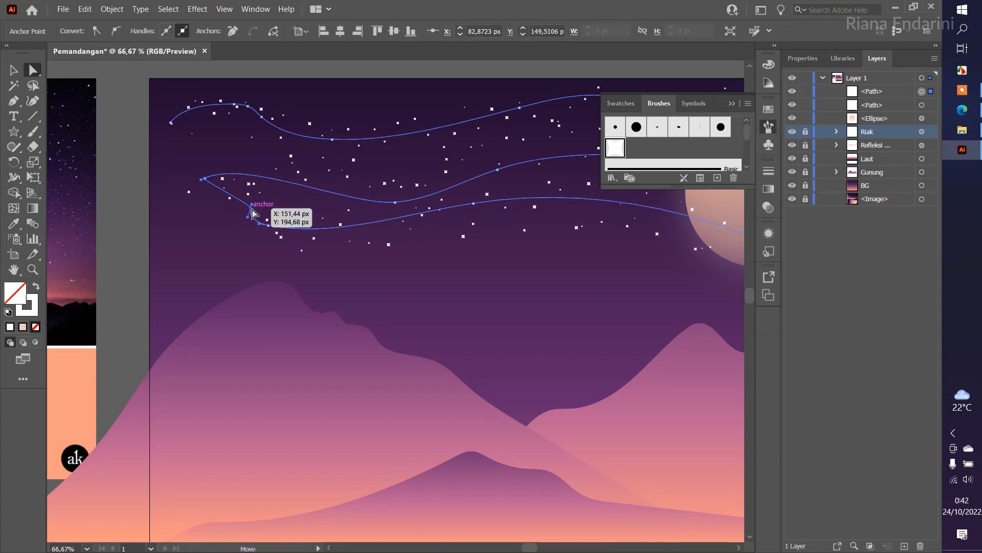
drag(253, 213, 167, 245)
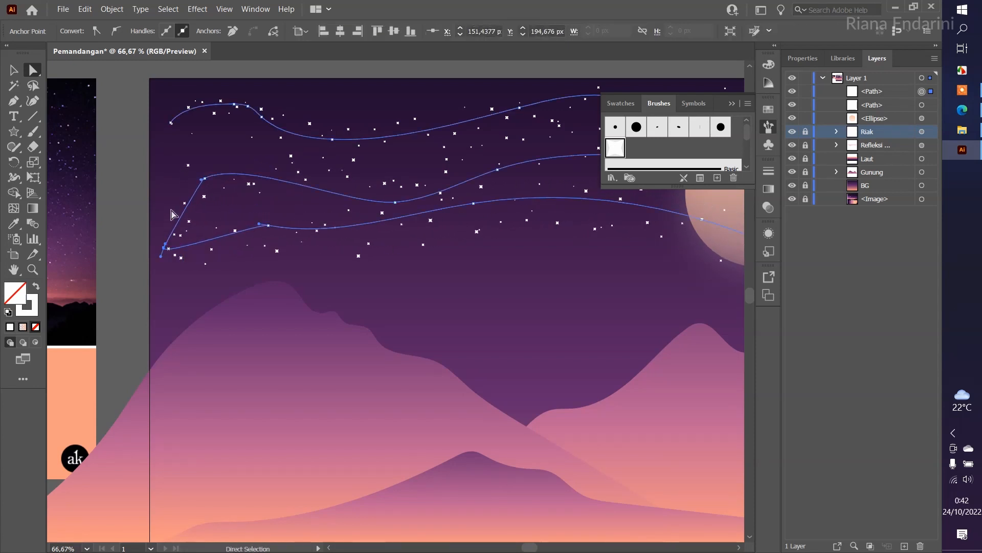
Step: Round the star path's left loop by raising its upper and outer anchors and adjusting the anchor on its lower curve
mouse_move(217, 168)
mouse_down()
mouse_move(209, 186)
mouse_move(228, 155)
mouse_up()
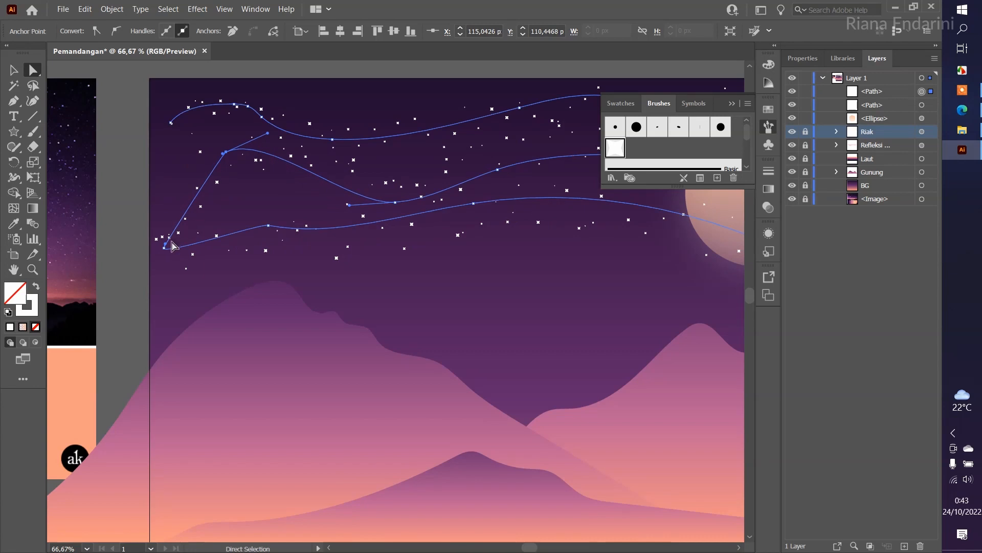
drag(166, 242, 163, 193)
drag(269, 225, 272, 233)
drag(164, 248, 170, 200)
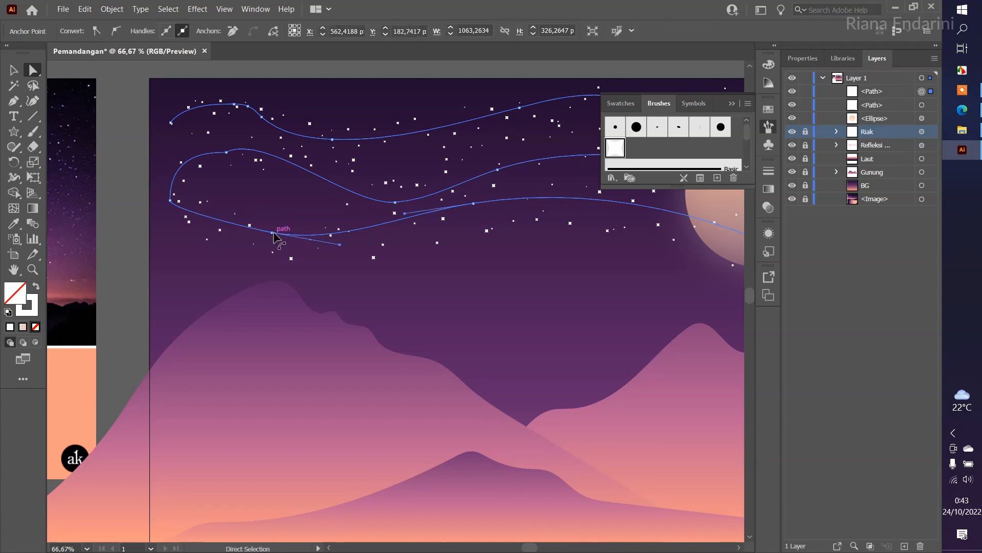
drag(276, 229, 281, 211)
Step: Reshape the middle waves of the star path by moving anchors on its upper and lower curves to spread the stars evenly
drag(475, 209, 490, 224)
drag(333, 144, 359, 100)
scroll(439, 219, down, 2)
scroll(420, 211, up, 1)
mouse_move(421, 211)
mouse_down()
mouse_move(430, 197)
mouse_move(430, 210)
mouse_up()
scroll(432, 215, down, 1)
scroll(514, 211, right, 2)
click(721, 284)
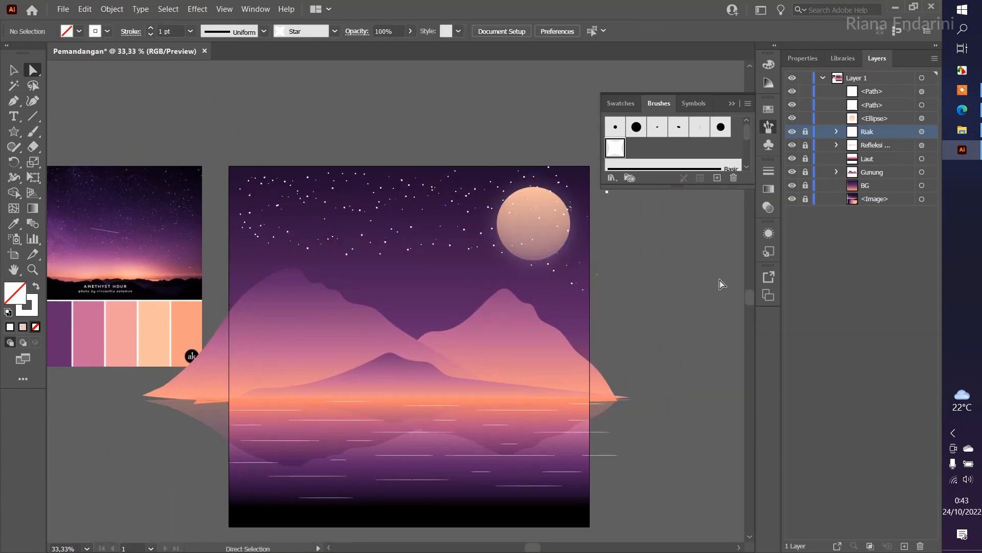
Step: Raise the star path's right end and adjust its curve beneath the moon so the stars stay above the mountains
drag(585, 291, 604, 252)
drag(546, 207, 537, 279)
drag(604, 253, 598, 195)
click(621, 212)
Step: Select the star brush path with the Selection tool and apply Expand Appearance to turn it into separate star shapes
click(13, 70)
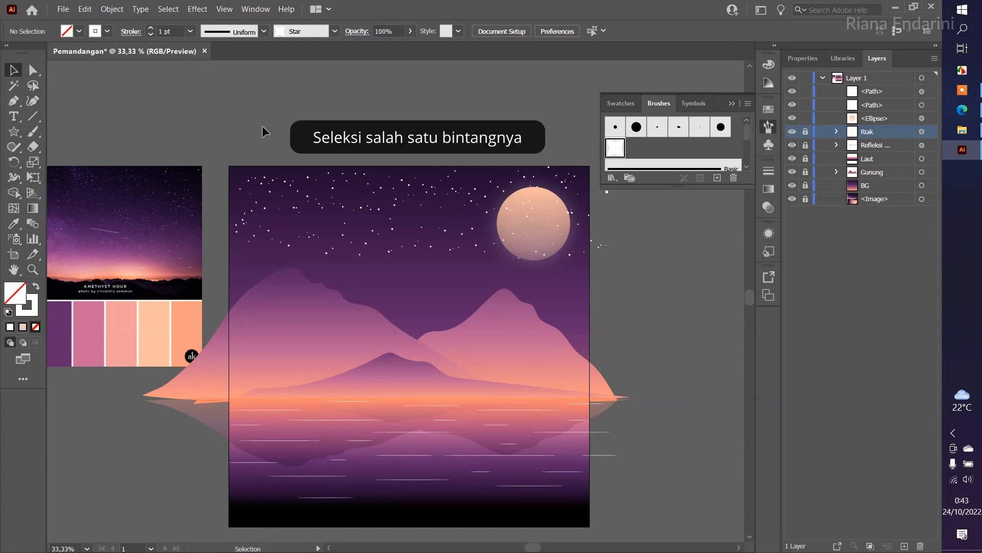
click(309, 183)
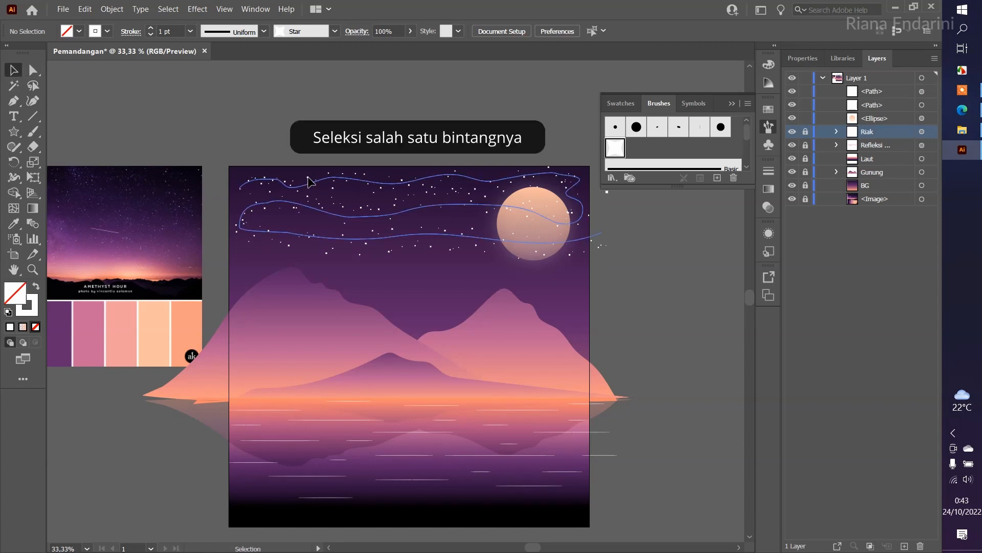
click(112, 9)
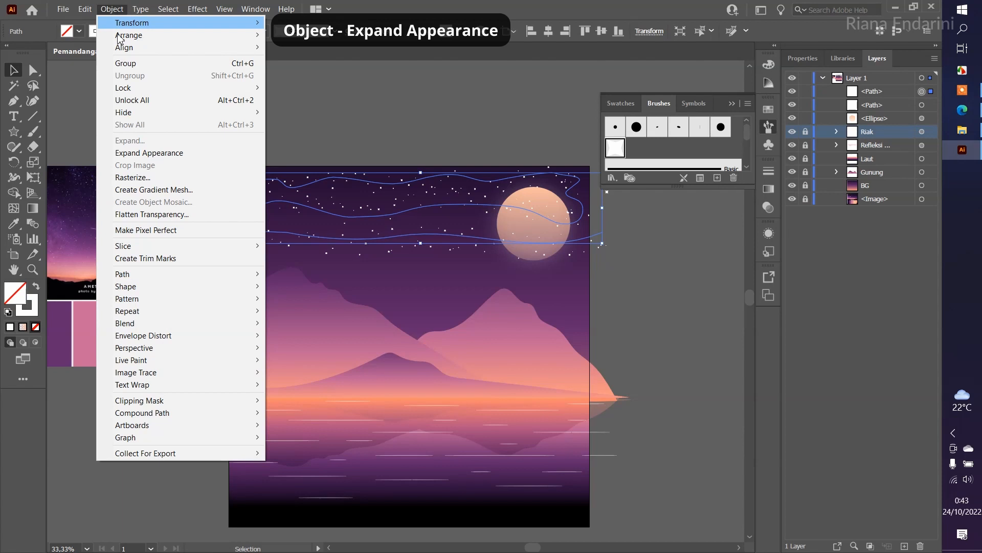
click(154, 151)
key(ctrl+1)
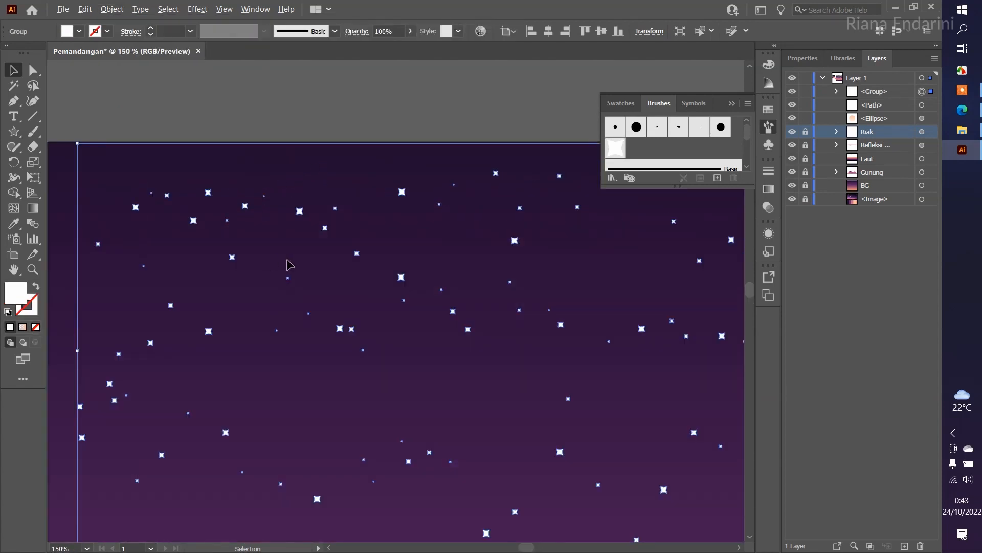
scroll(317, 188, down, 4)
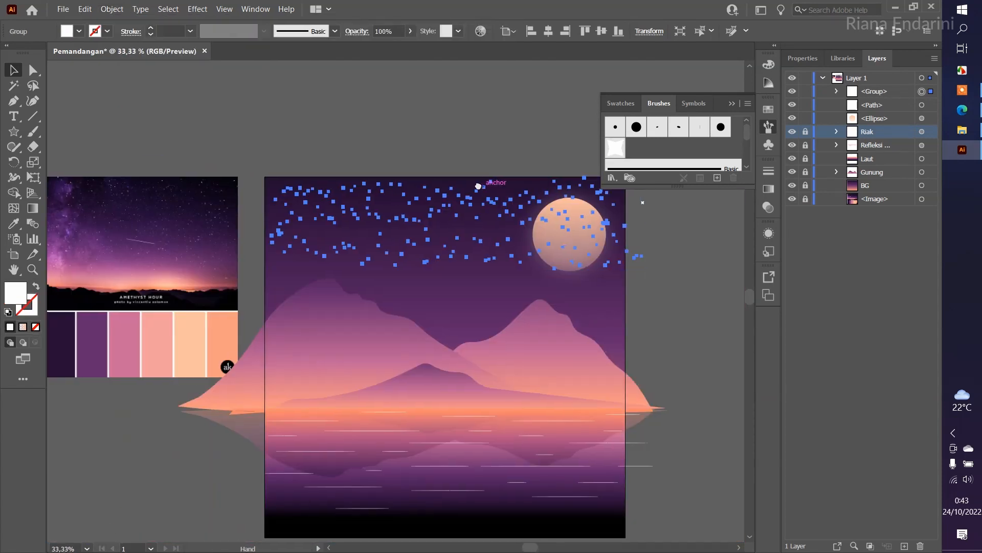
click(553, 219)
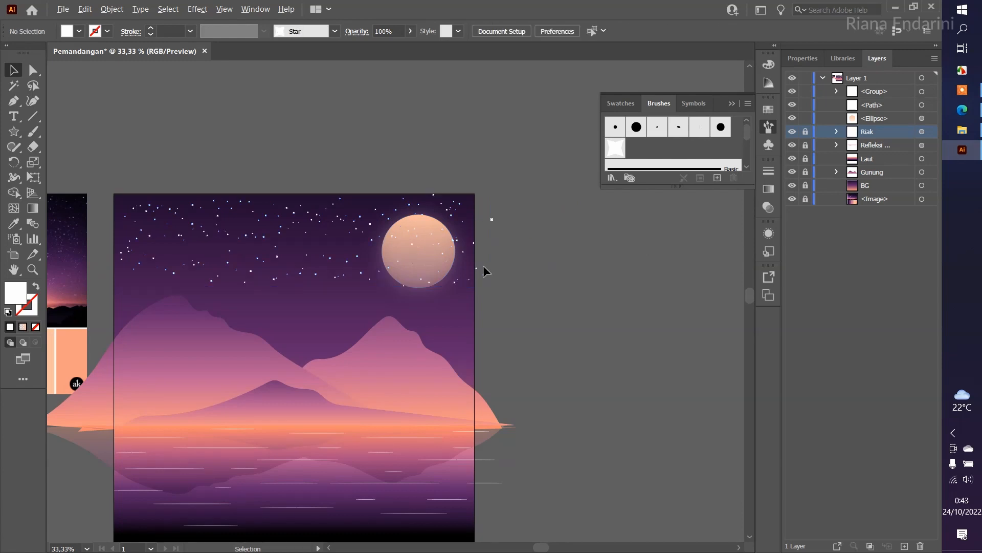
Step: Isolate the expanded star group and delete the small cluster of stars covering the moon's upper middle
scroll(483, 265, up, 3)
scroll(408, 274, up, 3)
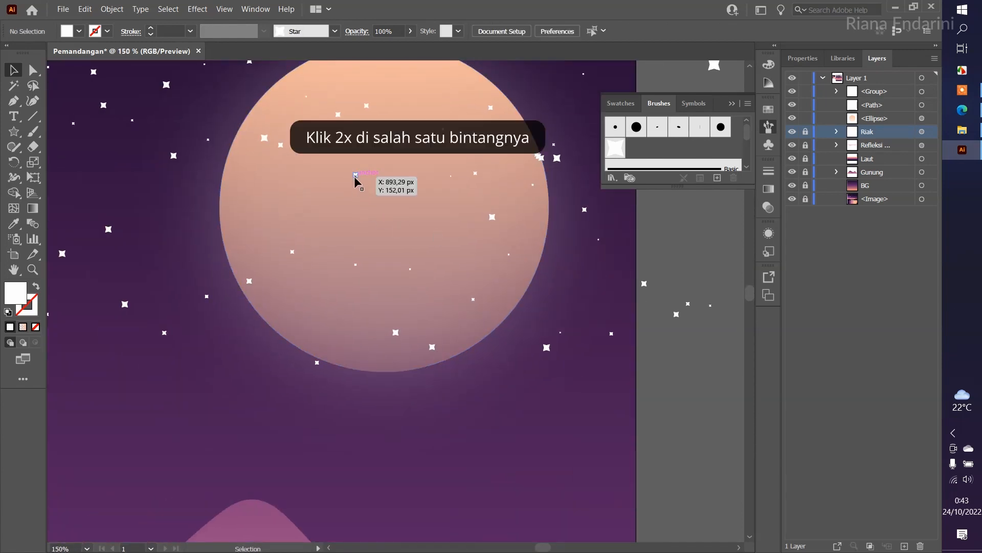
double_click(356, 175)
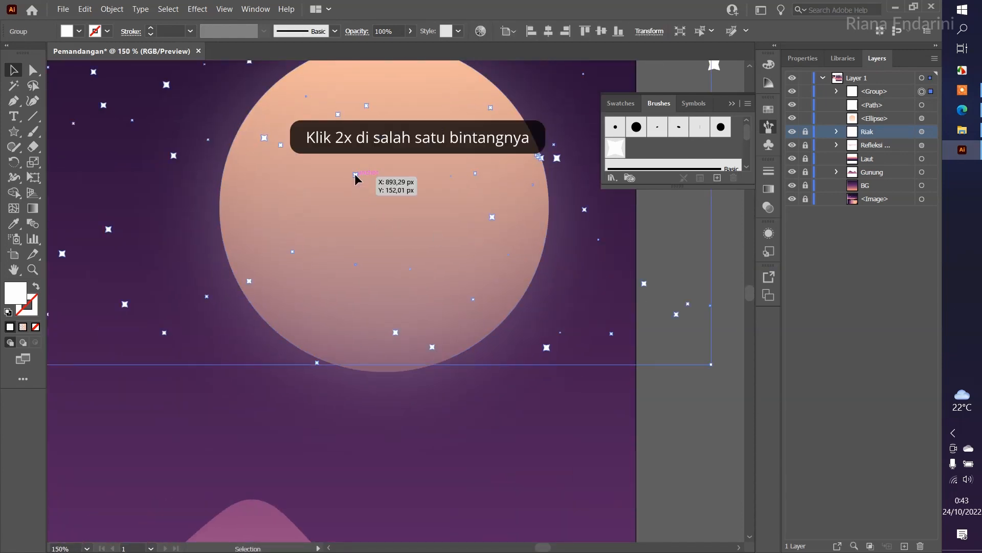
scroll(356, 176, down, 2)
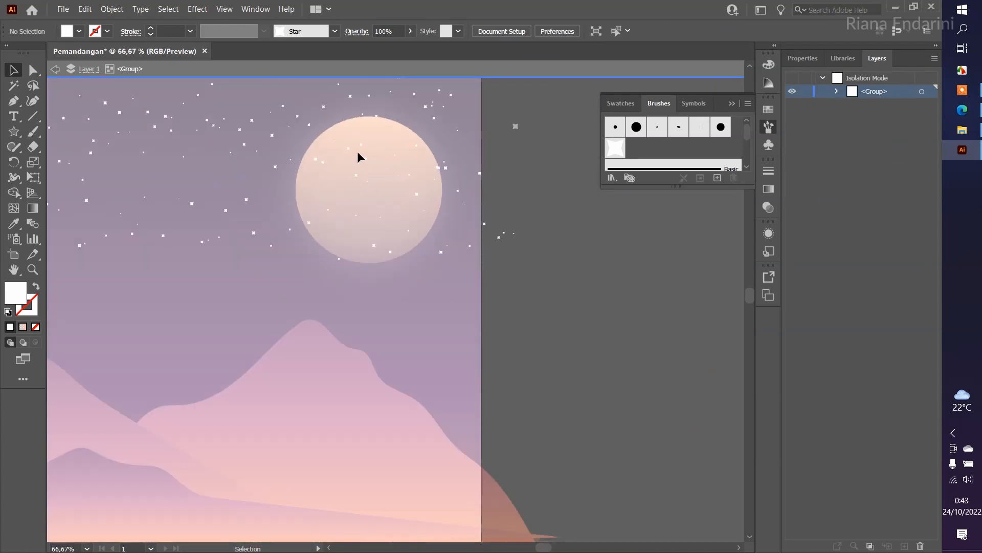
click(365, 164)
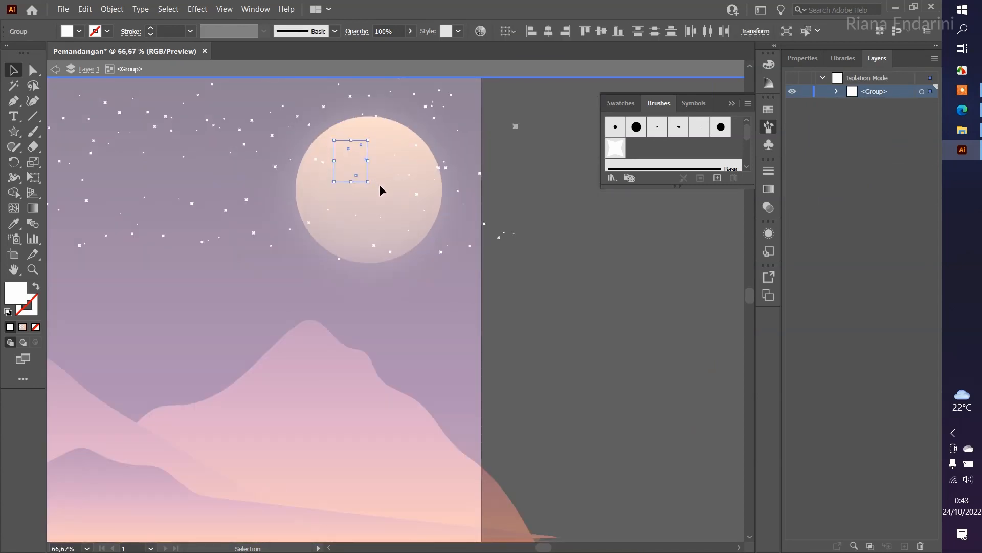
key(Delete)
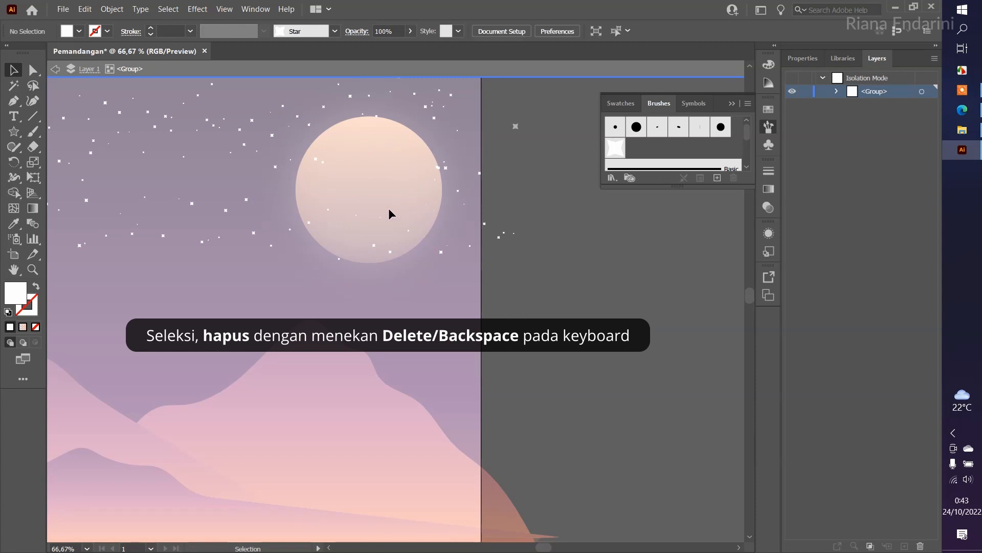
Step: Delete the stars covering the moon's lower half and its left side
drag(389, 240, 404, 252)
key(Delete)
drag(326, 204, 316, 157)
key(Delete)
key(Delete)
drag(395, 210, 417, 233)
key(Delete)
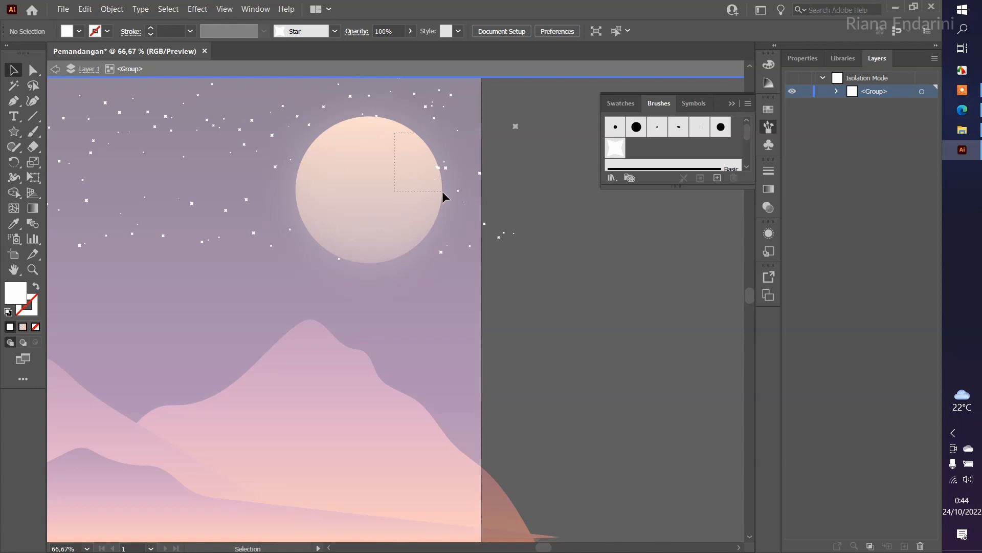
Step: Delete the remaining stars along the moon's right and upper edges and leave isolation mode
drag(440, 192, 440, 192)
key(Delete)
drag(373, 117, 370, 112)
key(Delete)
double_click(570, 225)
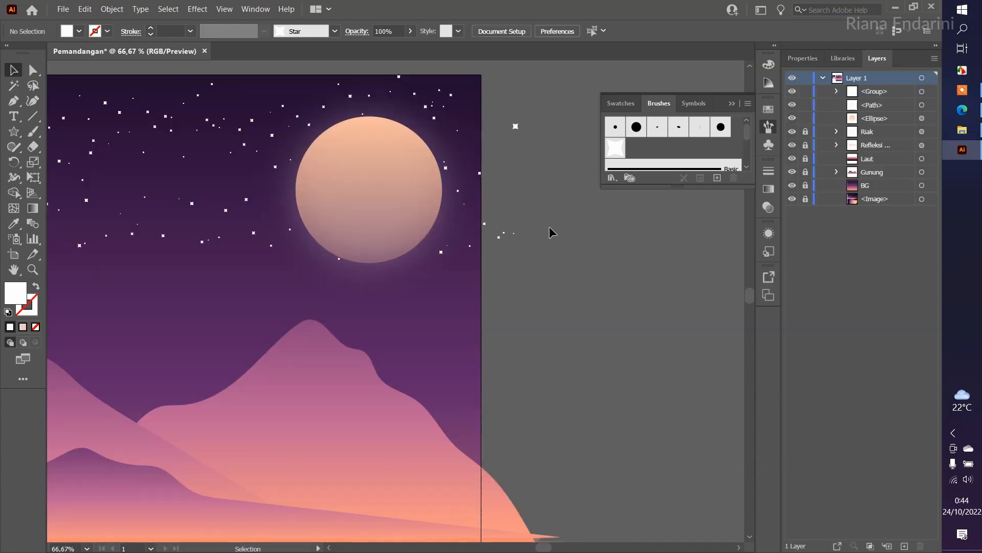
Step: Reduce the opacity of the star group to 72%
scroll(542, 234, down, 2)
scroll(274, 194, up, 3)
scroll(347, 210, up, 2)
click(346, 209)
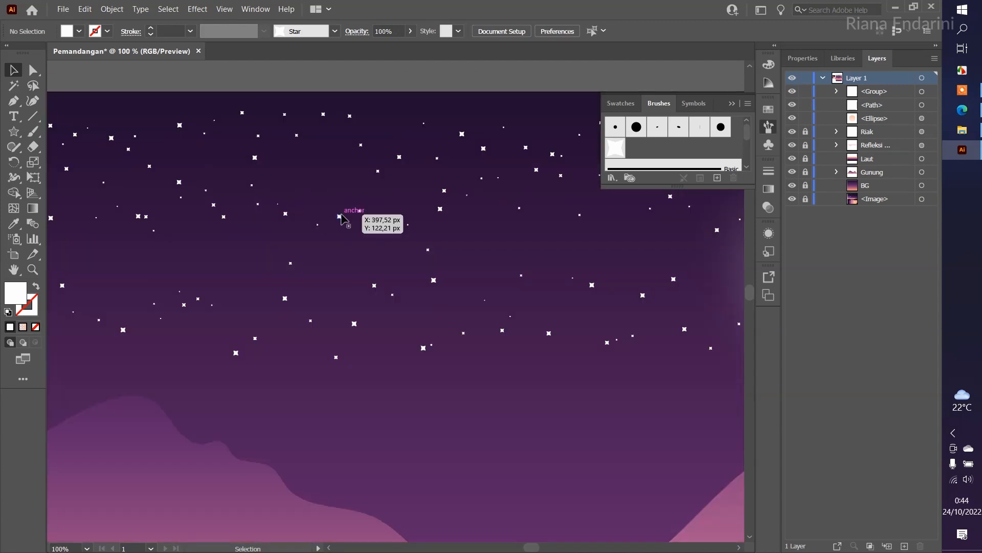
click(411, 31)
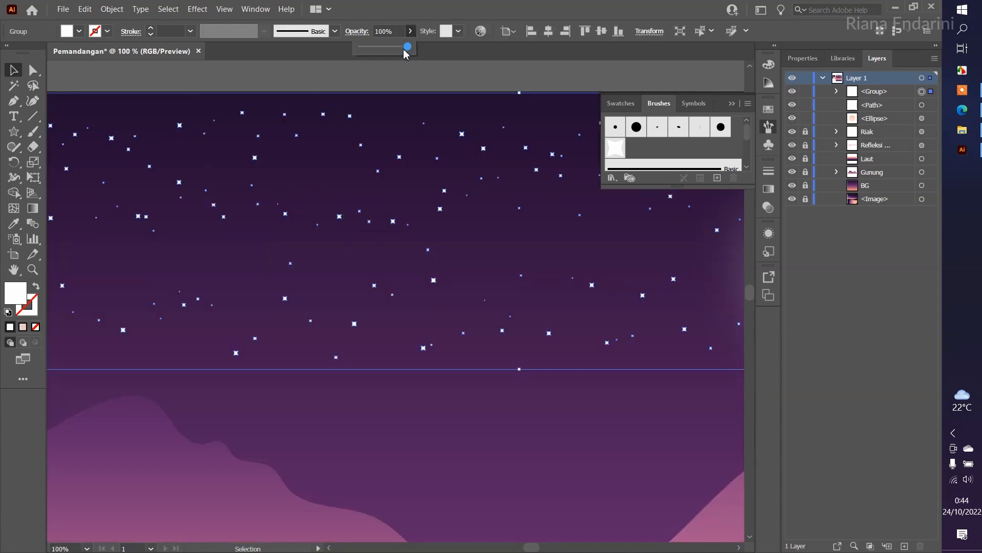
click(412, 82)
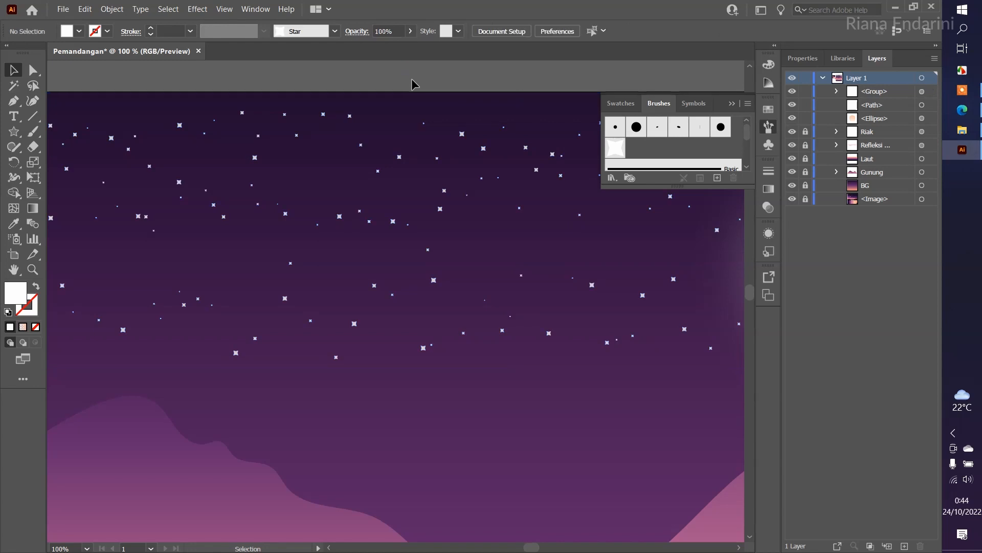
Step: Nudge the whole star group slightly up and left in the sky
scroll(435, 133, down, 3)
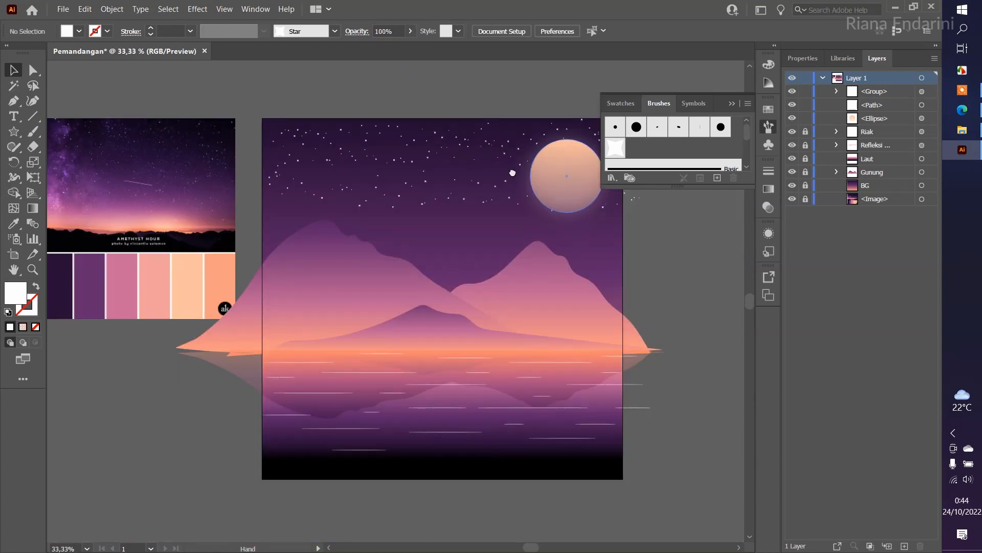
drag(512, 172, 450, 200)
double_click(431, 172)
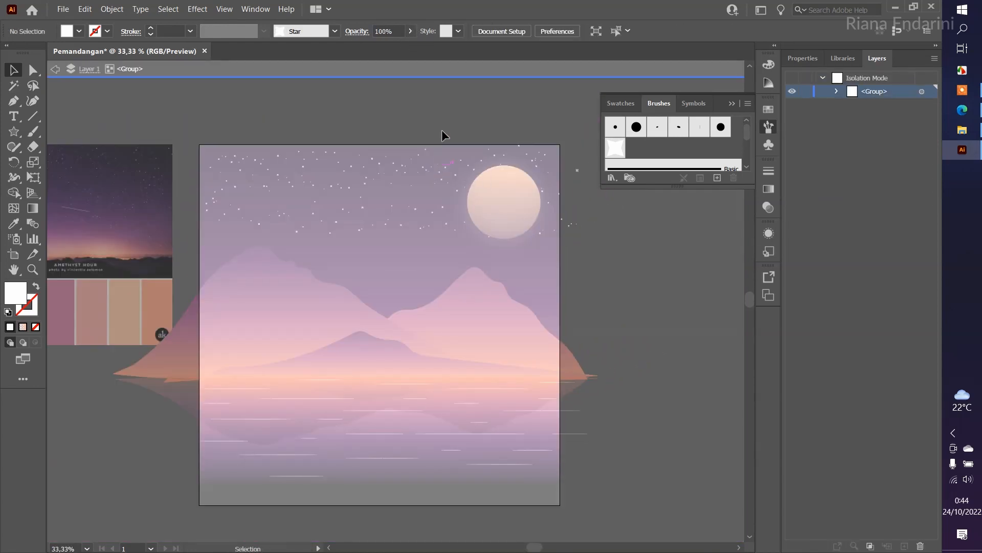
double_click(406, 112)
drag(420, 165, 430, 154)
drag(514, 143, 532, 154)
click(538, 107)
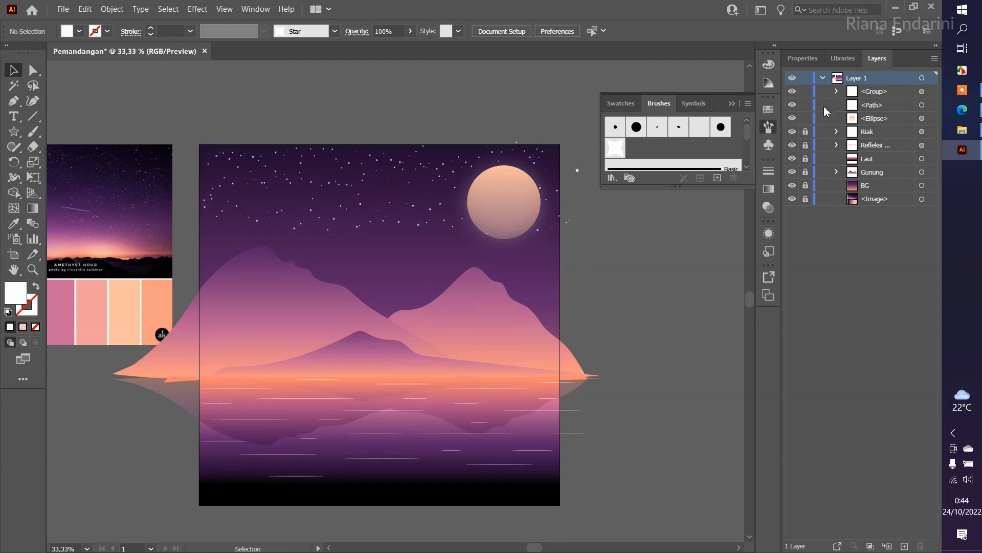
Step: Rename the star group as bintang and lock it
drag(427, 181, 435, 177)
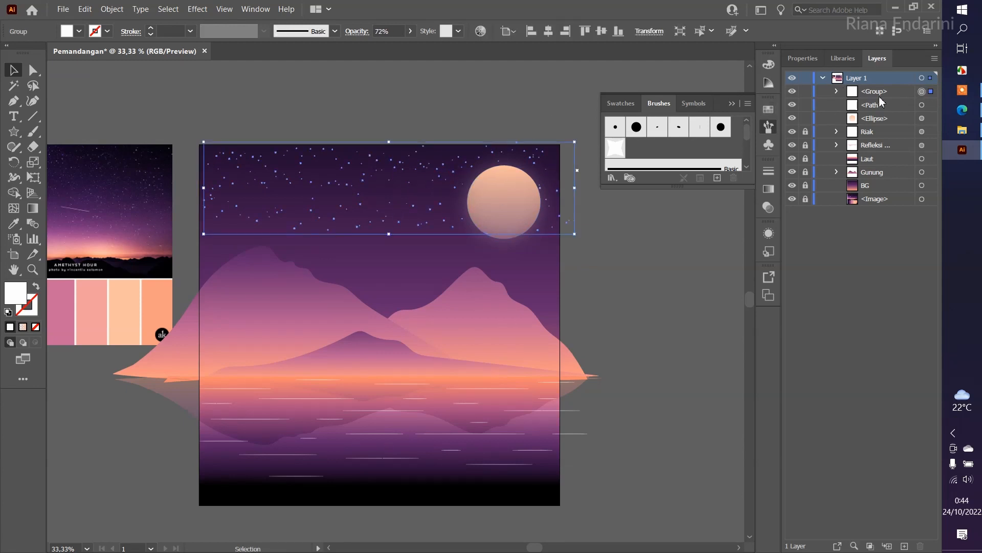
click(879, 97)
double_click(879, 97)
text(bint)
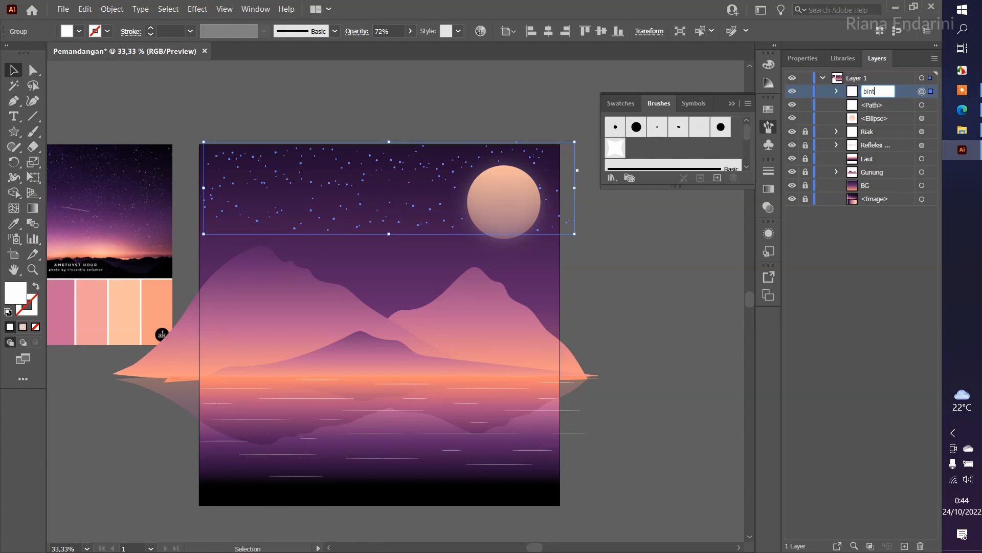
text(ang)
key(Return)
click(806, 92)
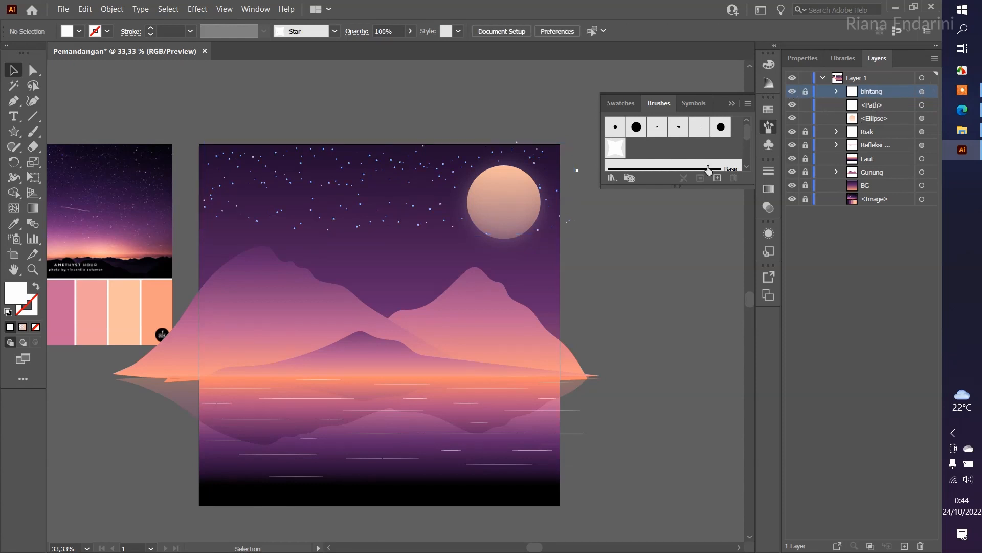
Step: Delete the original star shape outside the artboard and rename the moon ellipse as bulan
click(576, 172)
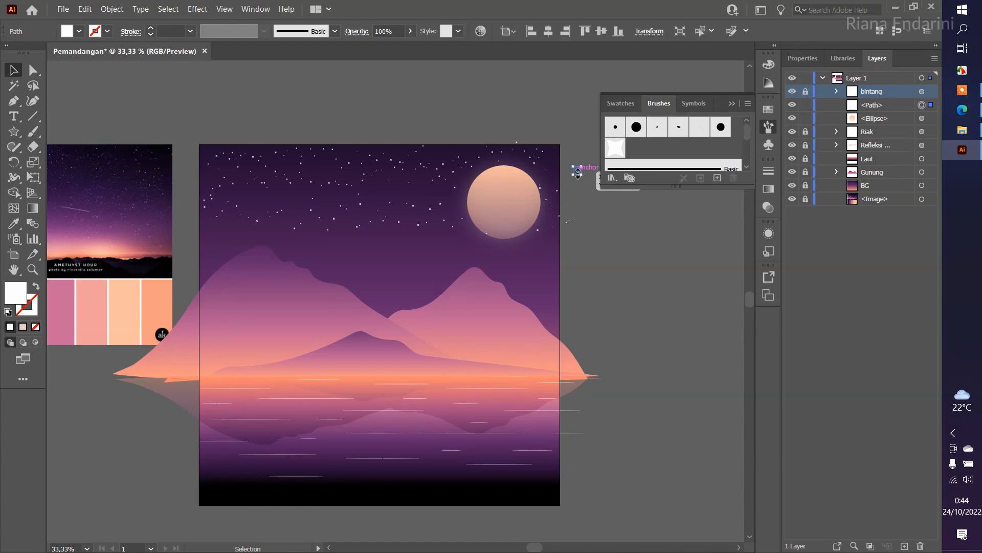
key(Delete)
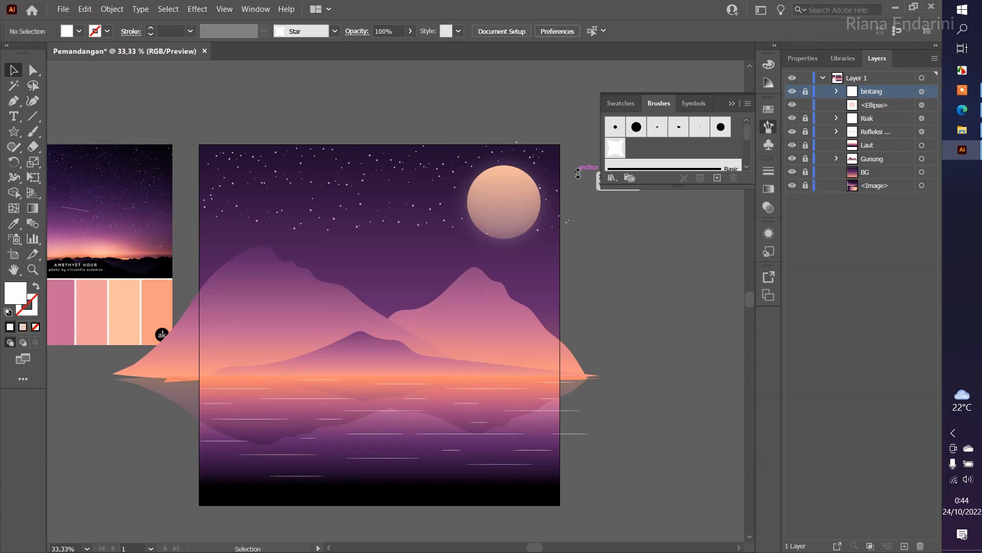
double_click(883, 104)
text(bul)
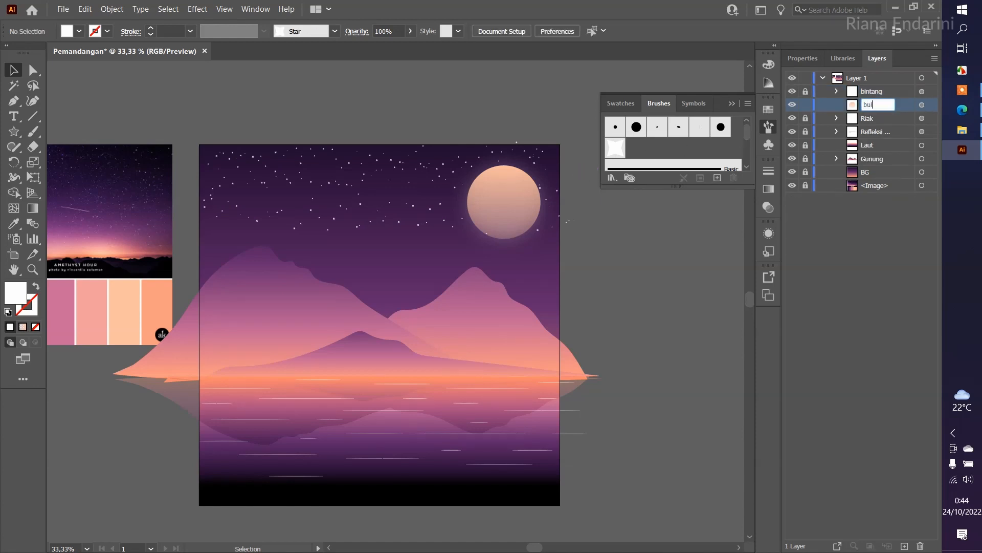
text(an)
key(Return)
Step: Lock the bulan ellipse and unlock the bintang group
scroll(512, 246, up, 3)
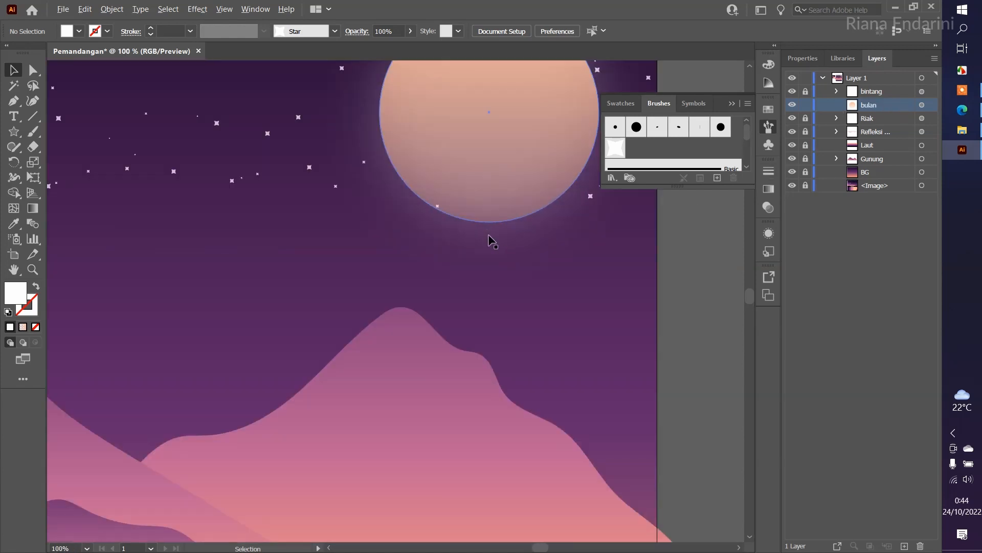
click(437, 210)
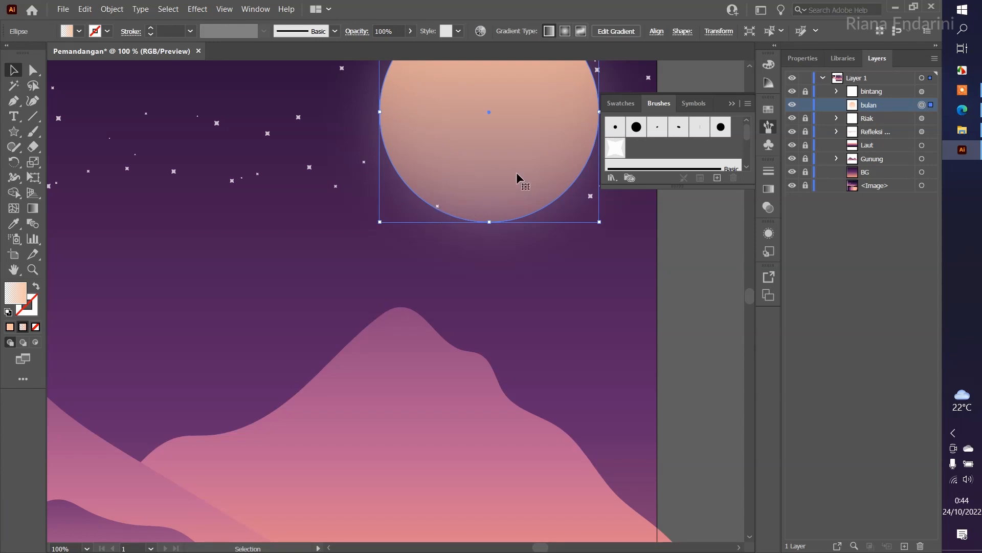
click(806, 105)
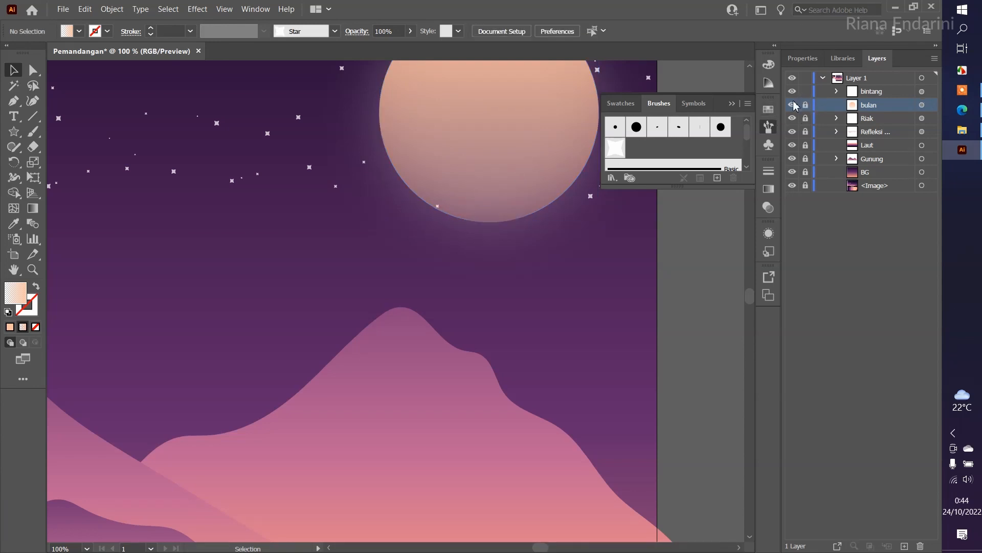
Step: Isolate the bintang group, delete the leftover star on the moon's lower-left edge and leave isolation mode
double_click(438, 206)
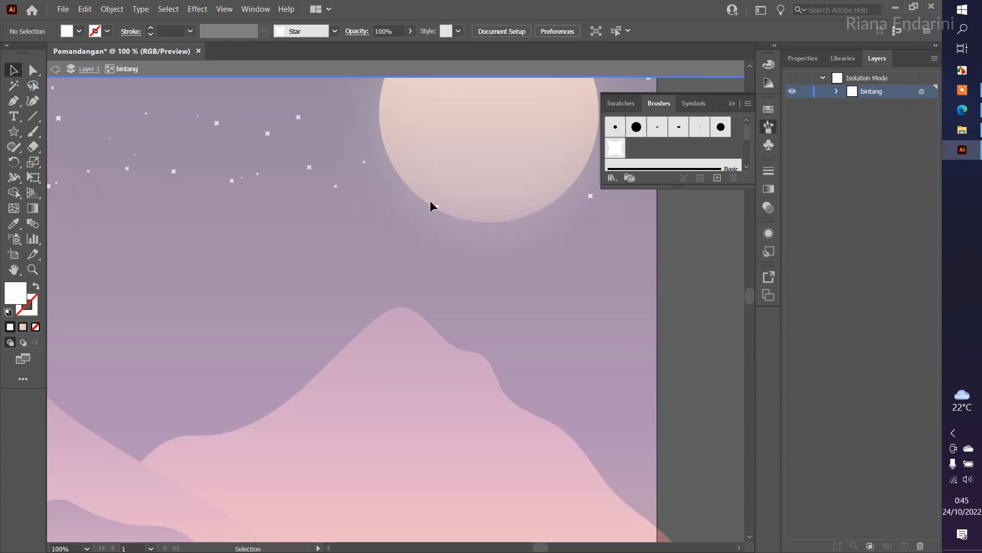
click(477, 244)
double_click(699, 260)
Step: Collapse the Brushes panel to clear the canvas
scroll(695, 256, down, 3)
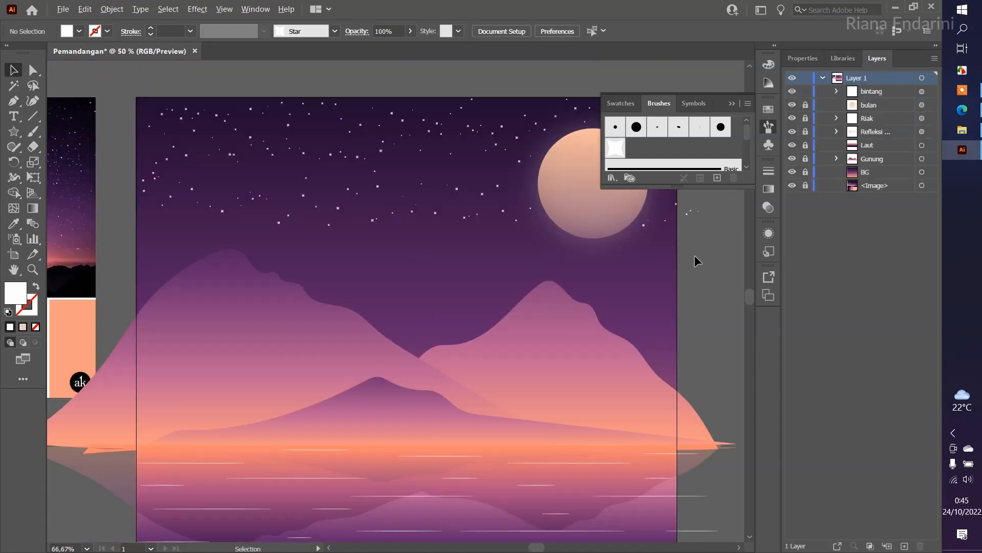
drag(690, 258, 636, 267)
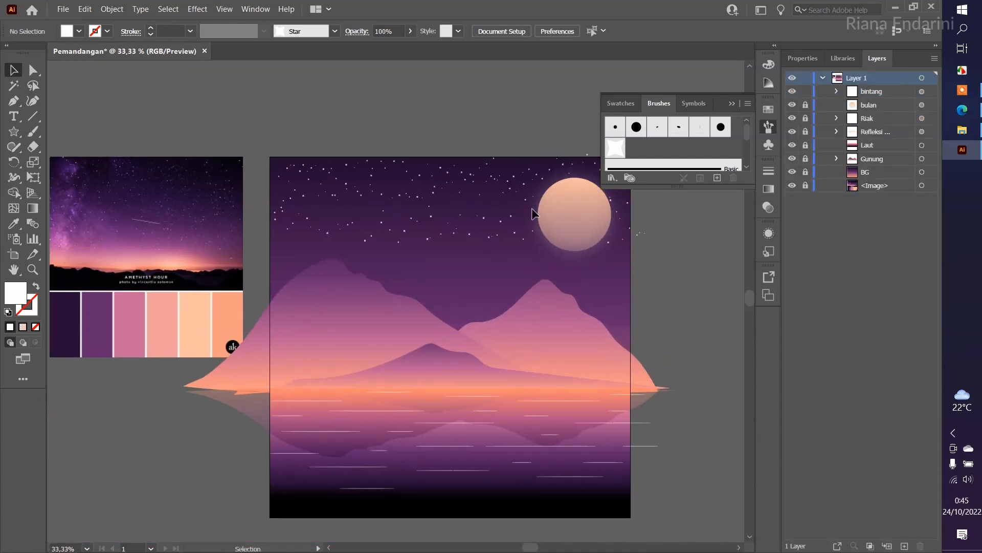
scroll(532, 207, down, 1)
scroll(583, 224, up, 1)
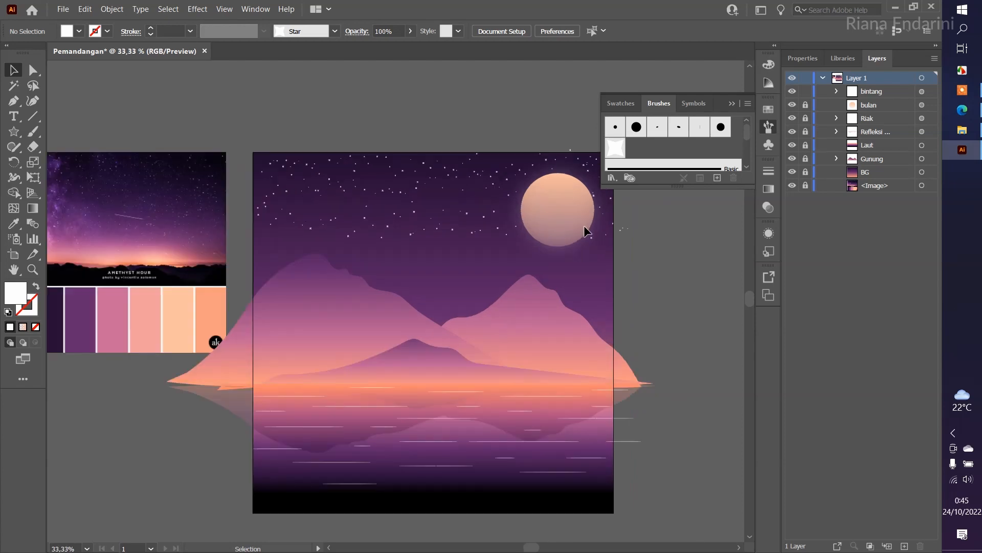
scroll(589, 230, down, 1)
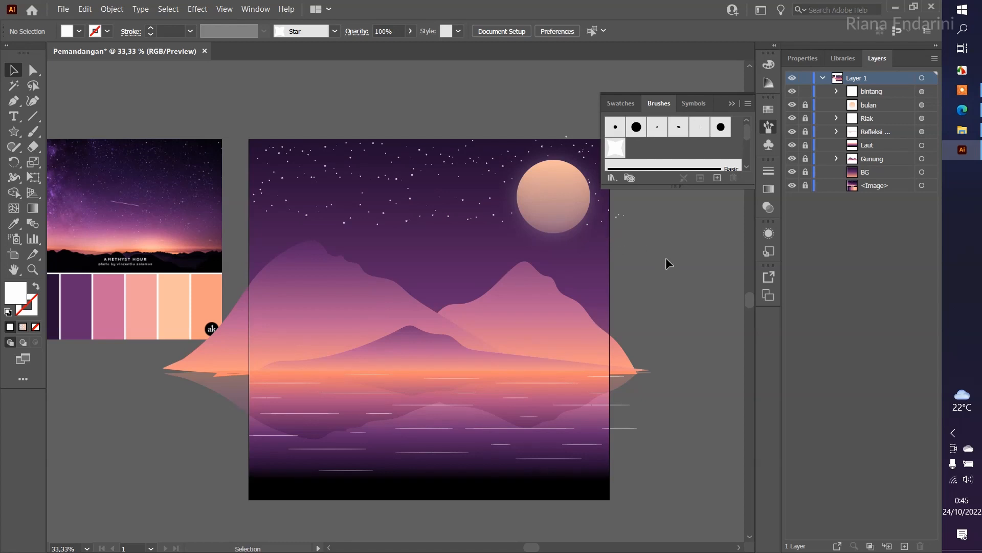
drag(647, 305, 467, 281)
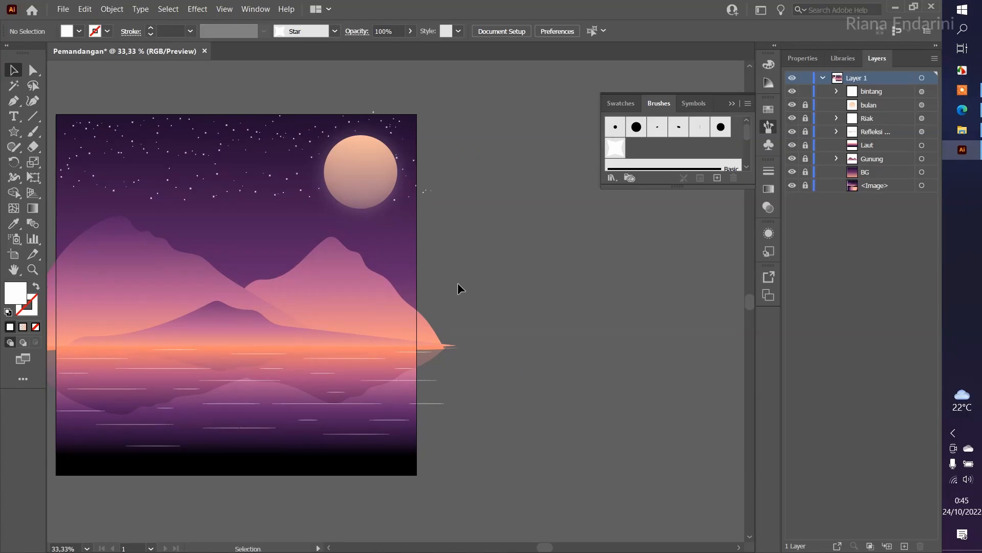
click(734, 103)
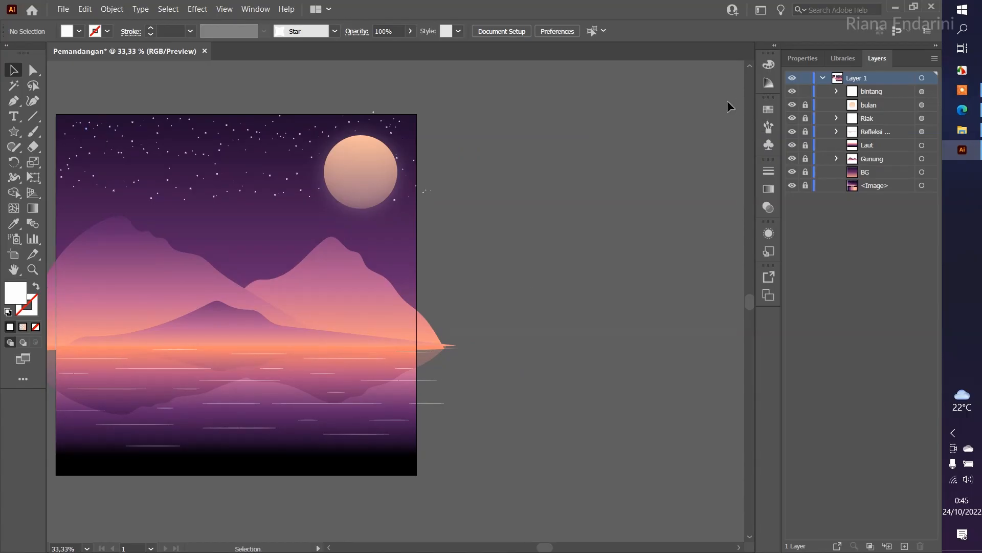
Step: Draw a vertical line about 830 px tall outside the artboard, with a white stroke and no fill
click(32, 118)
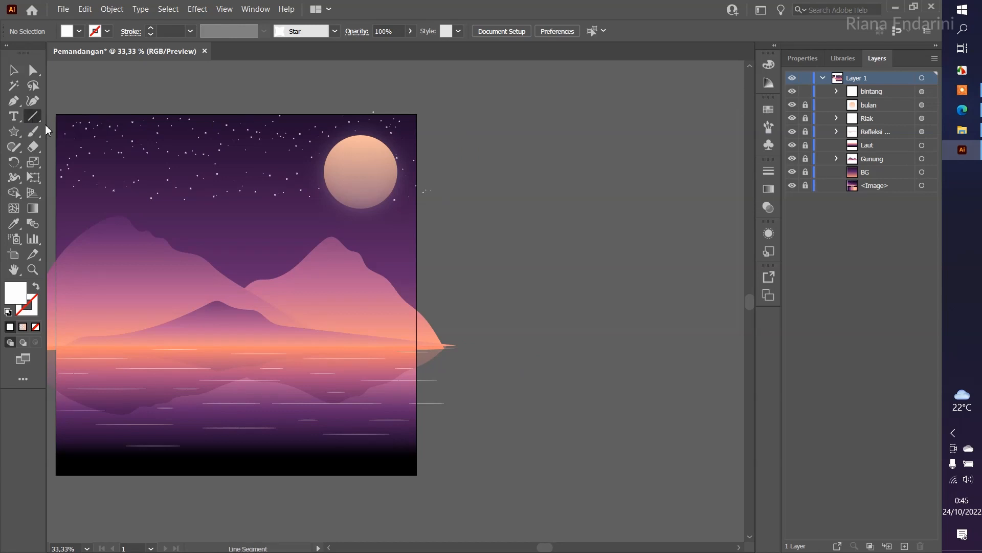
click(36, 287)
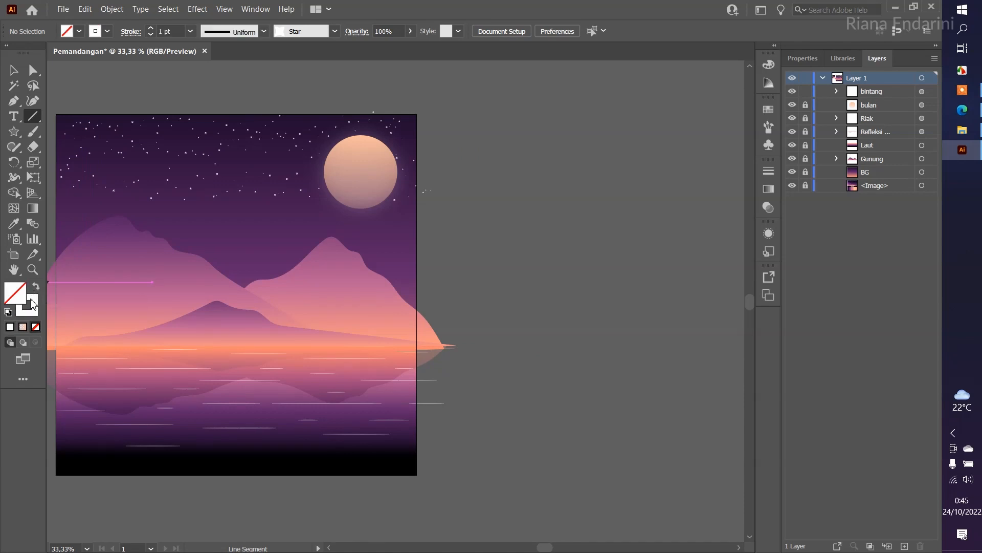
click(32, 303)
mouse_move(565, 119)
mouse_down()
mouse_move(561, 458)
mouse_move(564, 397)
mouse_up()
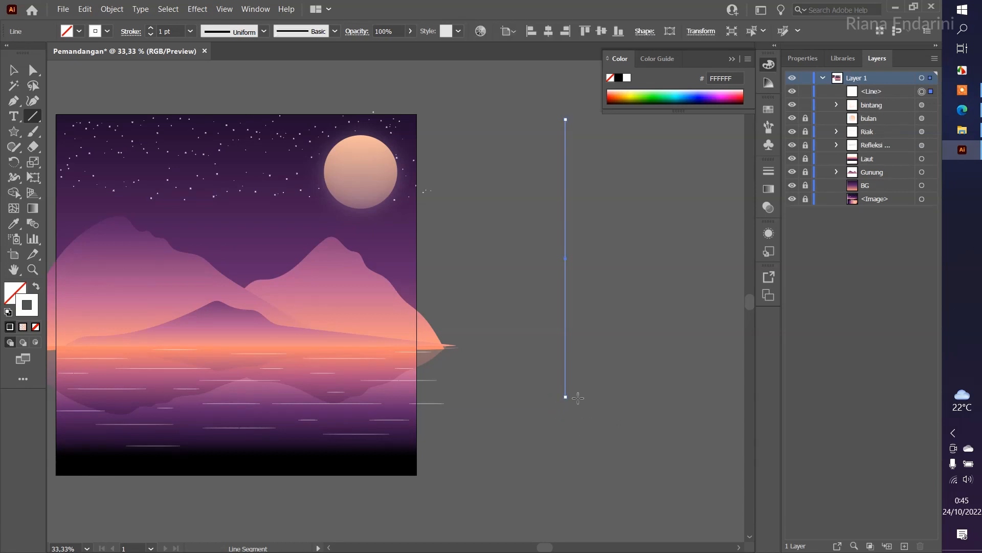
Step: Set the vertical line's stroke weight to 8 pt and apply the triangular width profile
click(151, 29)
click(151, 28)
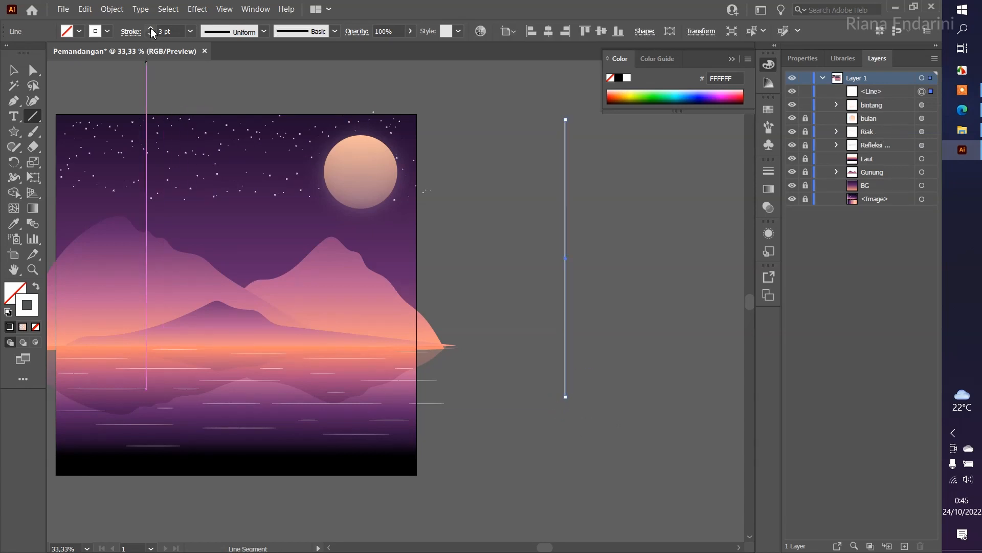
click(151, 29)
click(151, 29)
click(151, 29)
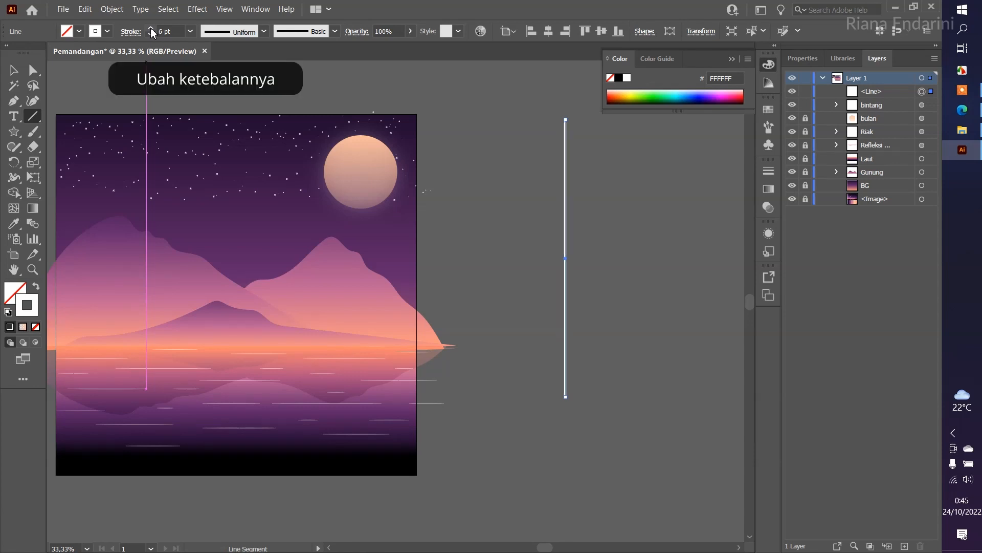
click(151, 29)
click(151, 29)
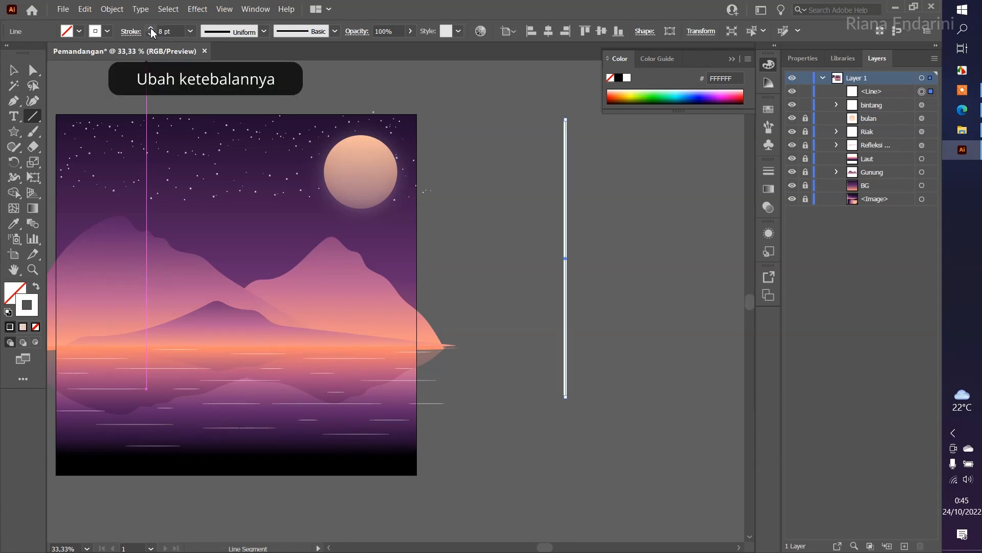
click(265, 32)
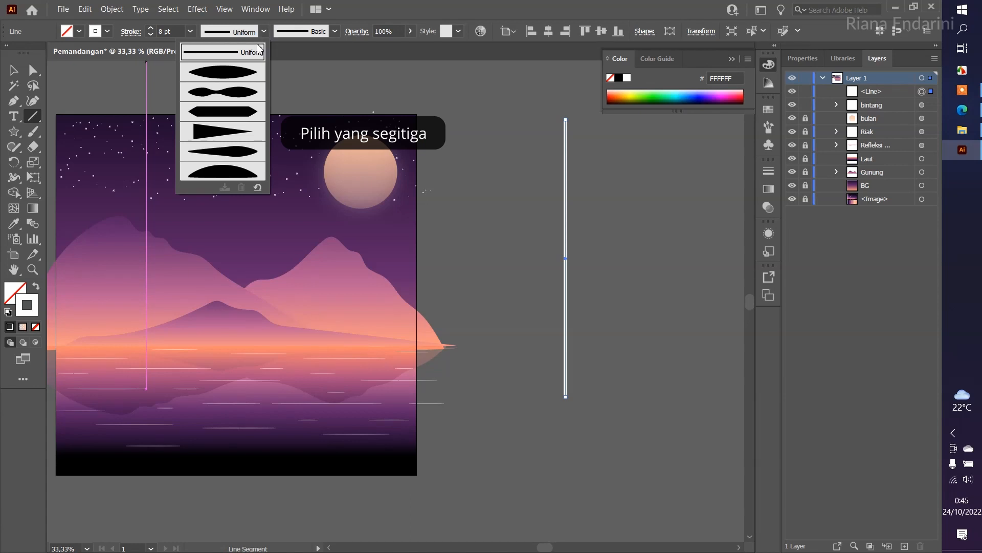
click(224, 136)
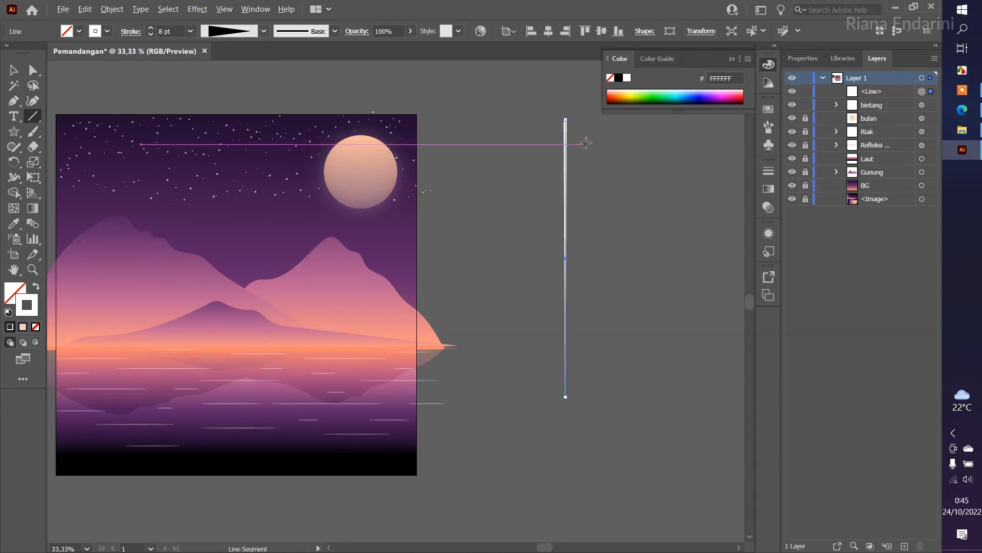
Step: Flip the line's width profile along its length so it tapers towards the upper end
scroll(591, 144, up, 2)
scroll(591, 140, down, 2)
scroll(593, 140, down, 3)
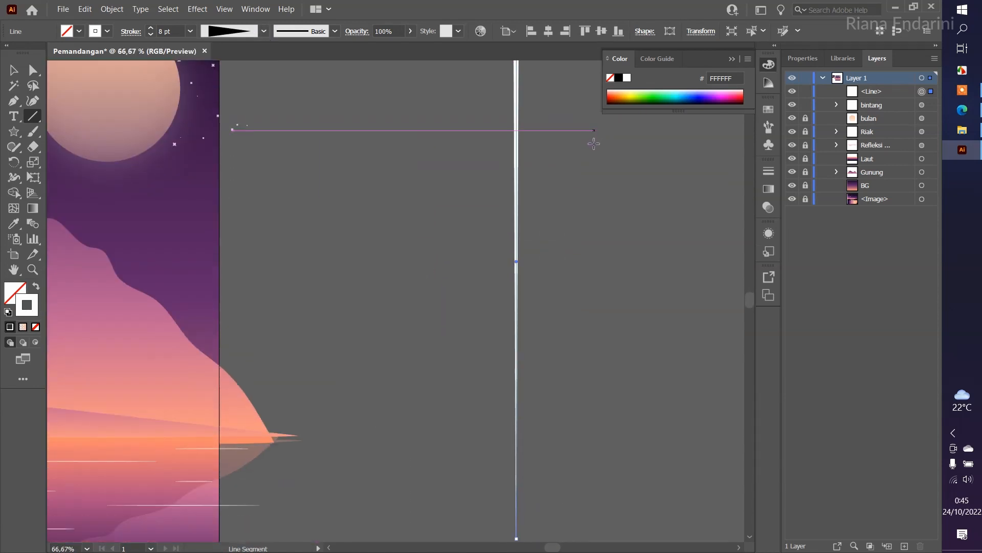
scroll(571, 149, down, 1)
scroll(570, 149, up, 3)
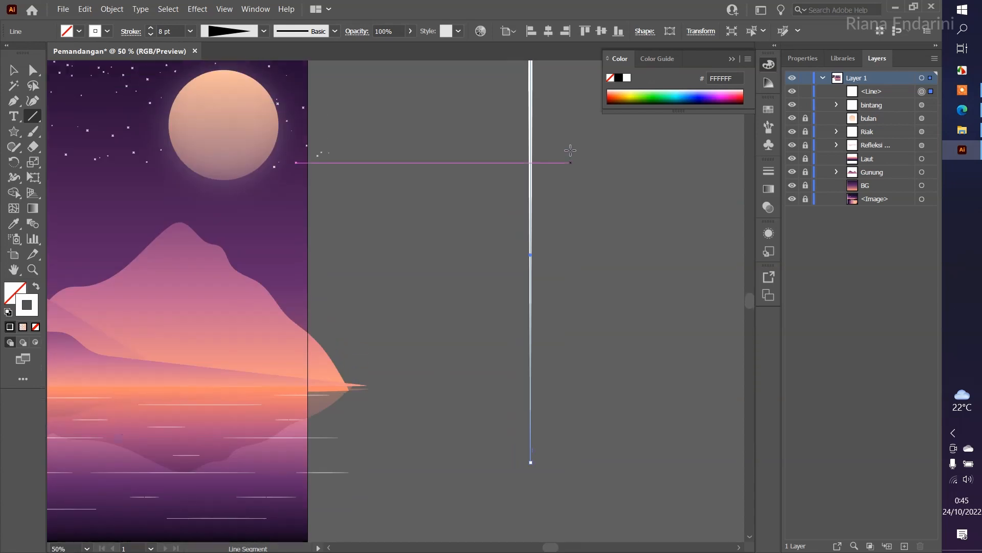
click(811, 59)
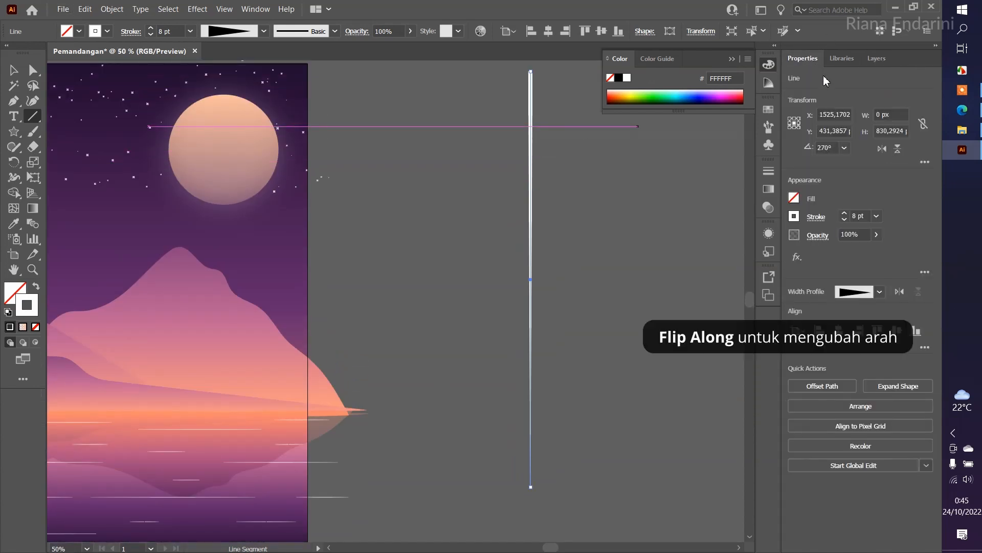
click(900, 292)
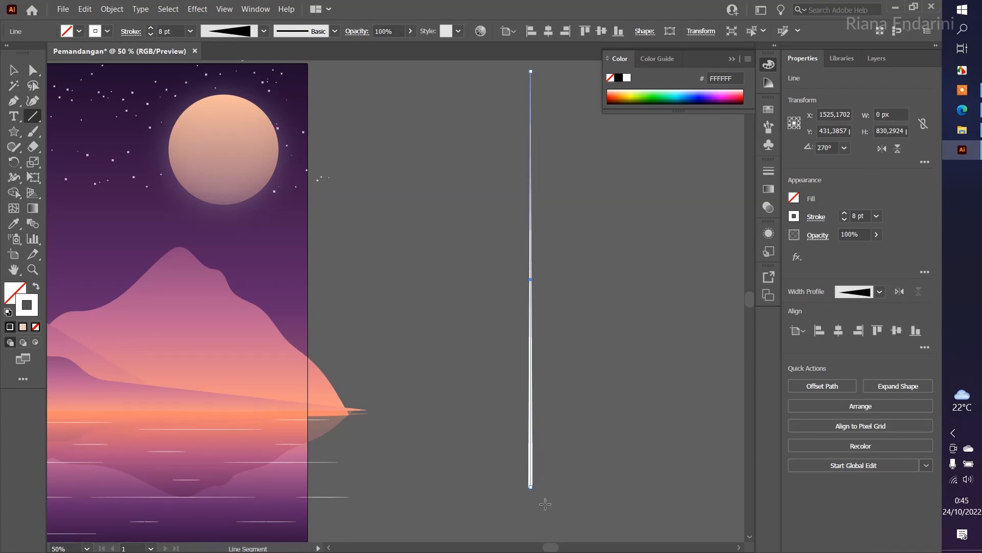
Step: Widen the lower end of the tapered line to about 40 px with the Width tool
scroll(542, 491, down, 2)
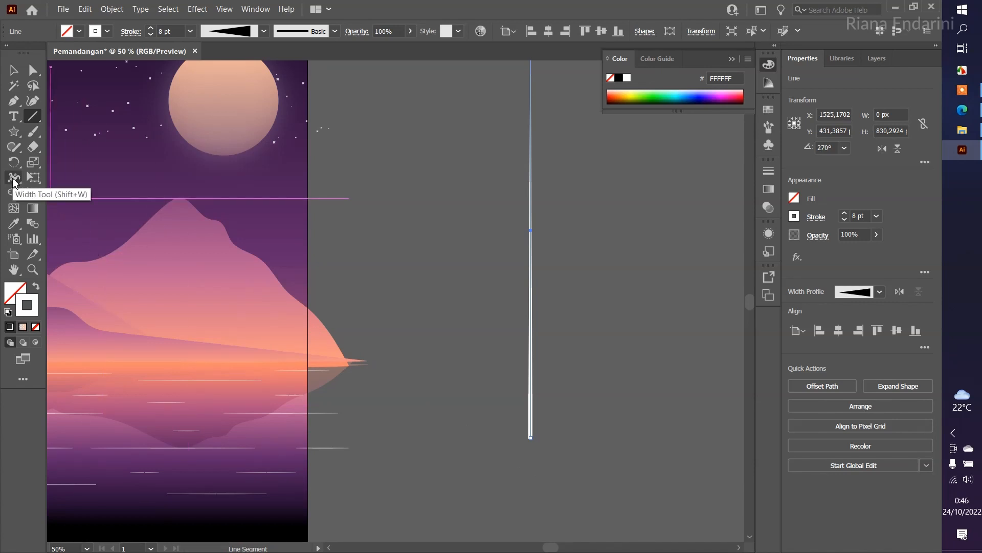
click(14, 180)
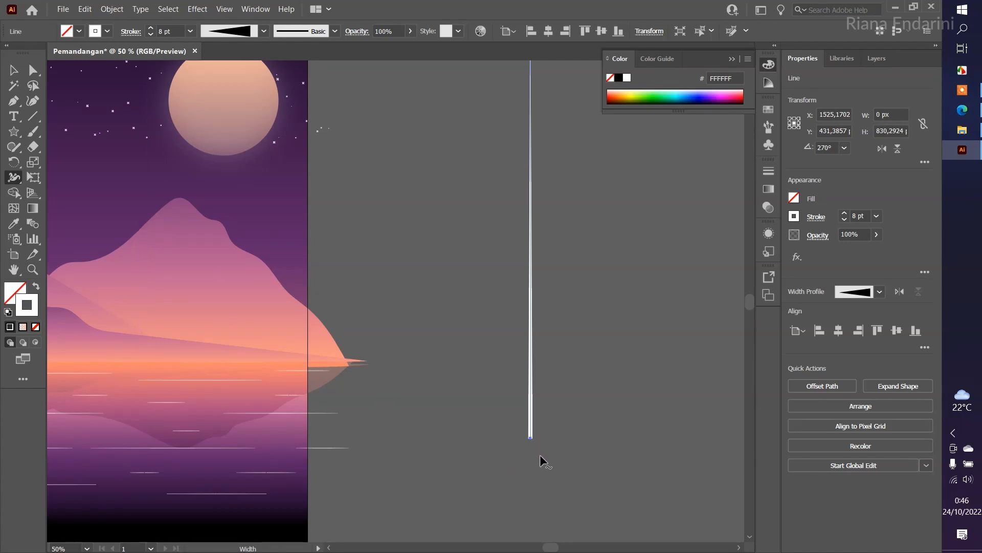
scroll(532, 468, up, 4)
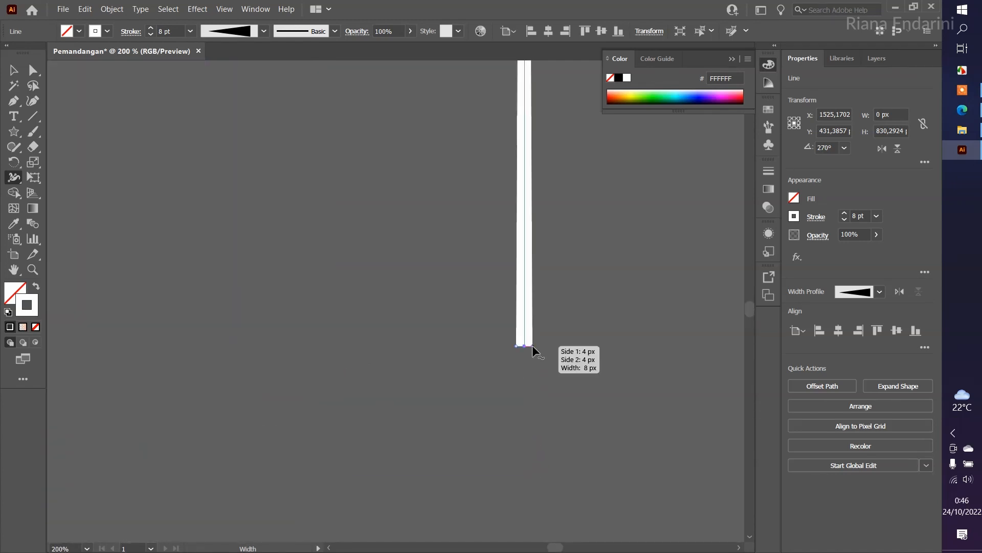
drag(532, 345, 564, 347)
scroll(564, 347, down, 4)
scroll(563, 350, down, 3)
scroll(562, 348, up, 2)
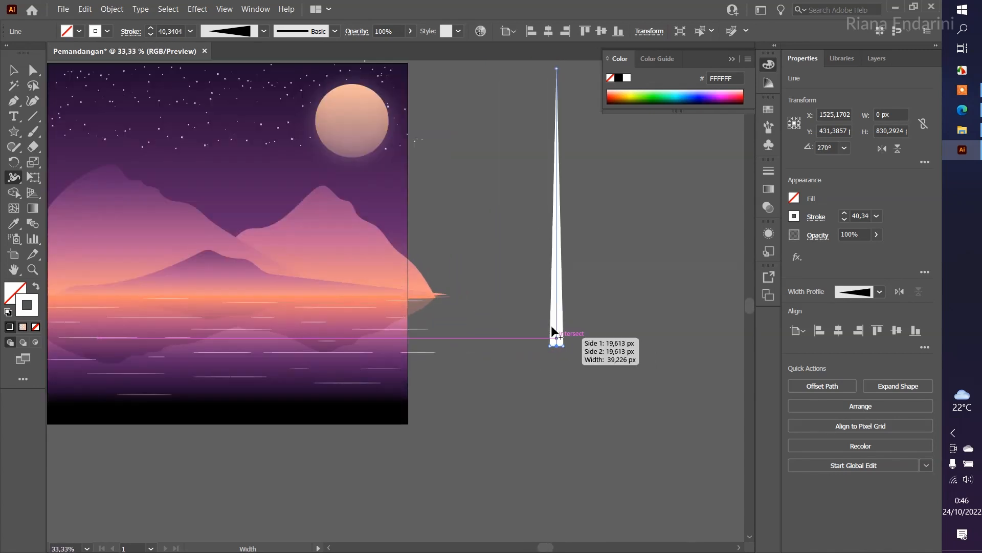
Step: Move the tapered trunk straight down by about 222 px and deselect it
key(v)
drag(530, 289, 530, 361)
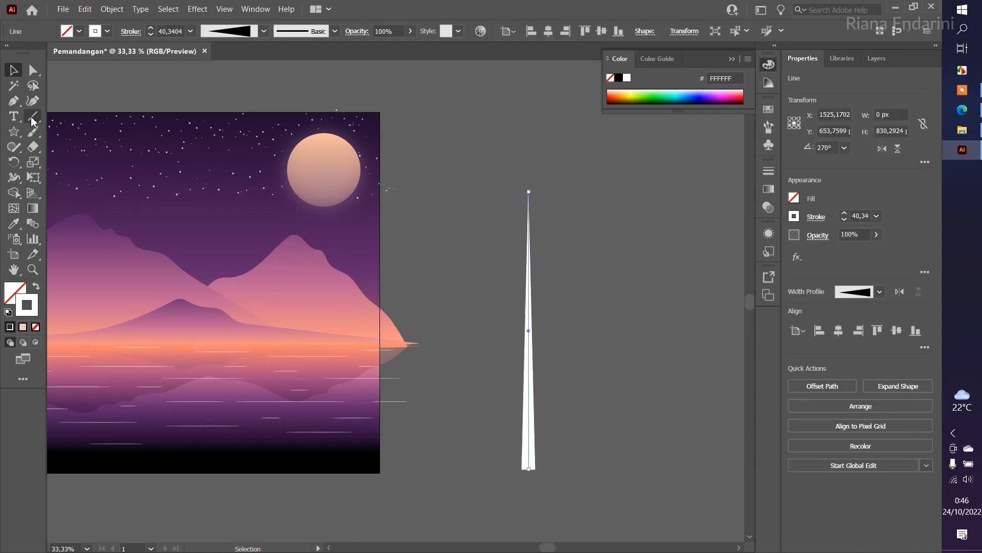
click(542, 97)
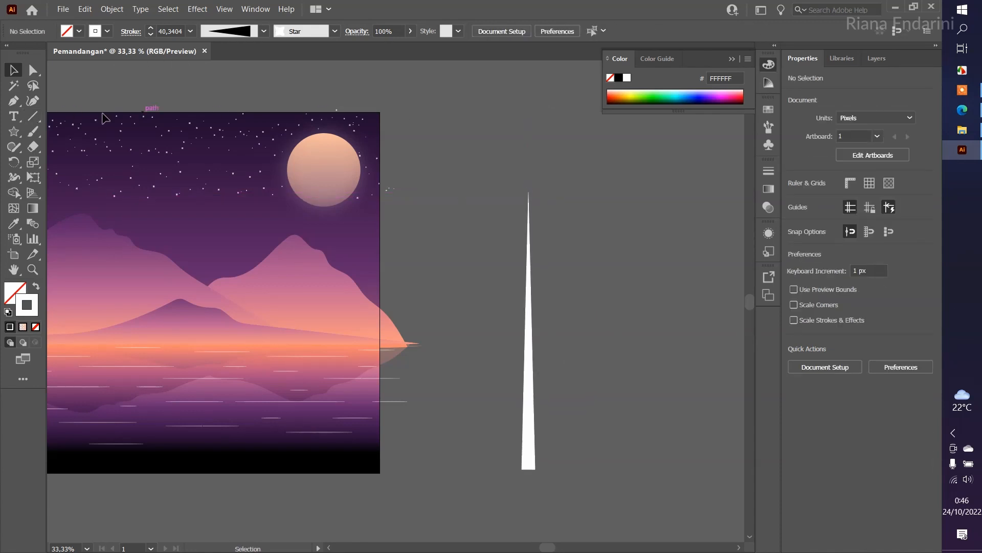
Step: Draw a tiny horizontal line about 3.6 px wide across the trunk's pointed tip
click(33, 117)
drag(517, 198, 148, 198)
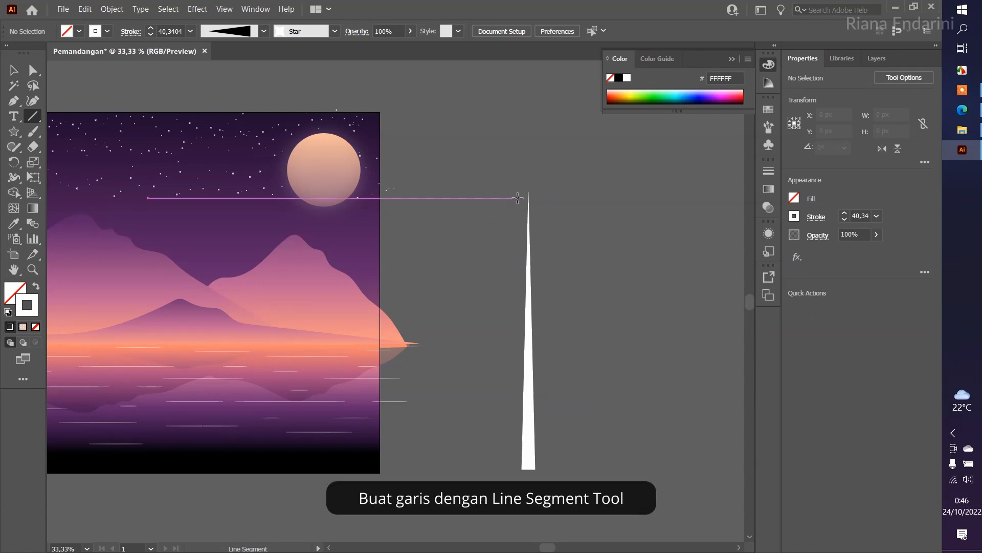
scroll(542, 202, up, 2)
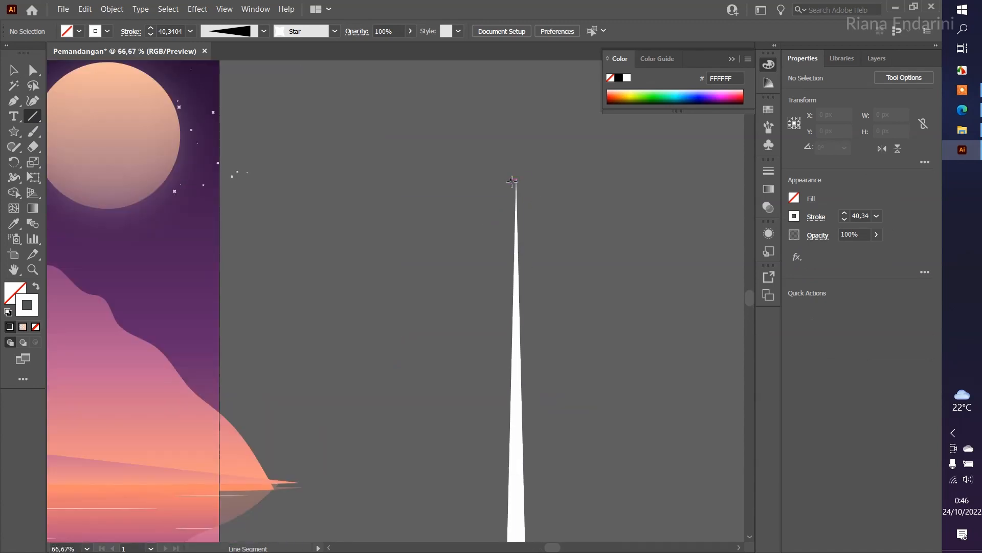
alt+scroll(515, 179, up, 4)
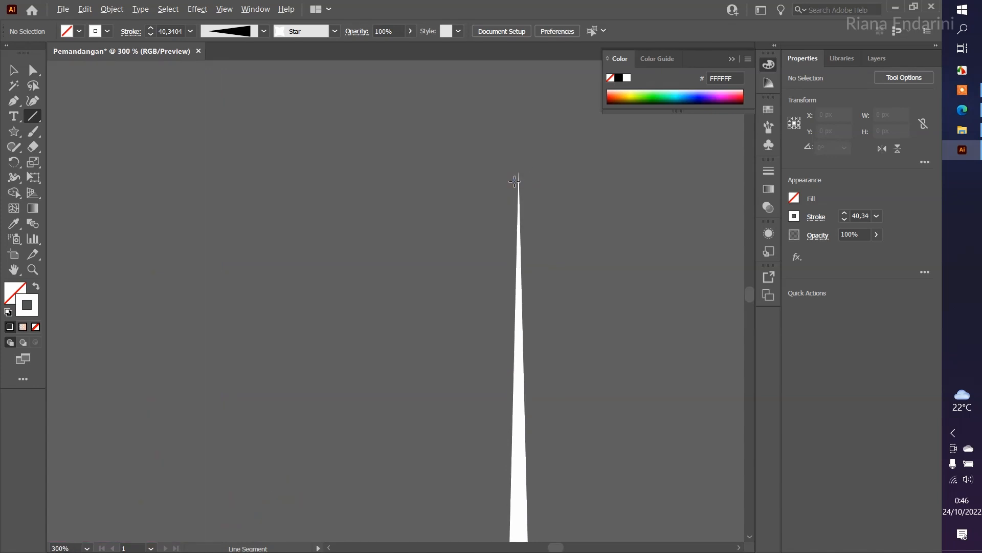
drag(513, 173, 524, 175)
Step: Draw a horizontal line about 277 px wide across the lower part of the trunk, centred on it
alt+scroll(333, 274, down, 2)
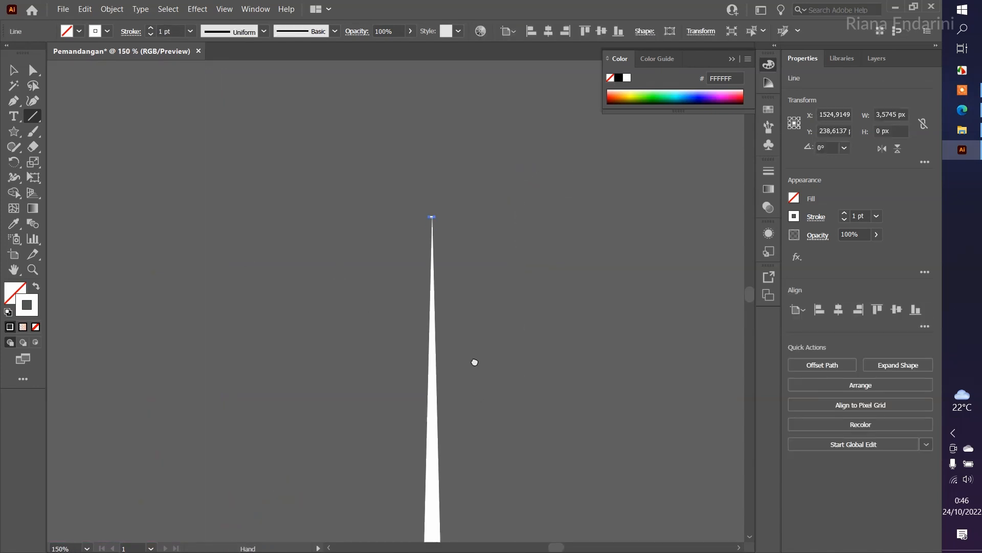
scroll(476, 272, down, 3)
alt+scroll(477, 307, down, 1)
alt+scroll(476, 471, down, 1)
scroll(476, 472, down, 5)
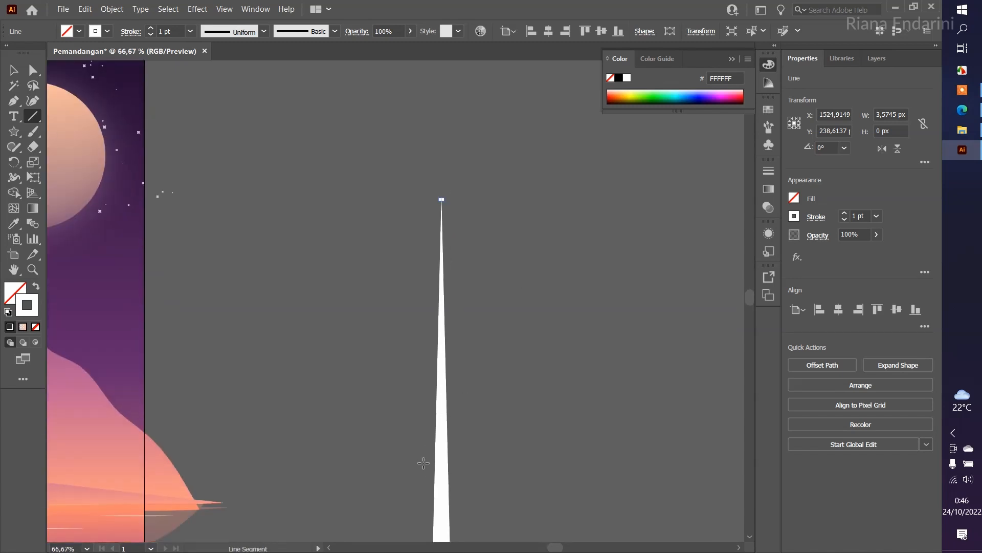
alt+scroll(456, 381, down, 2)
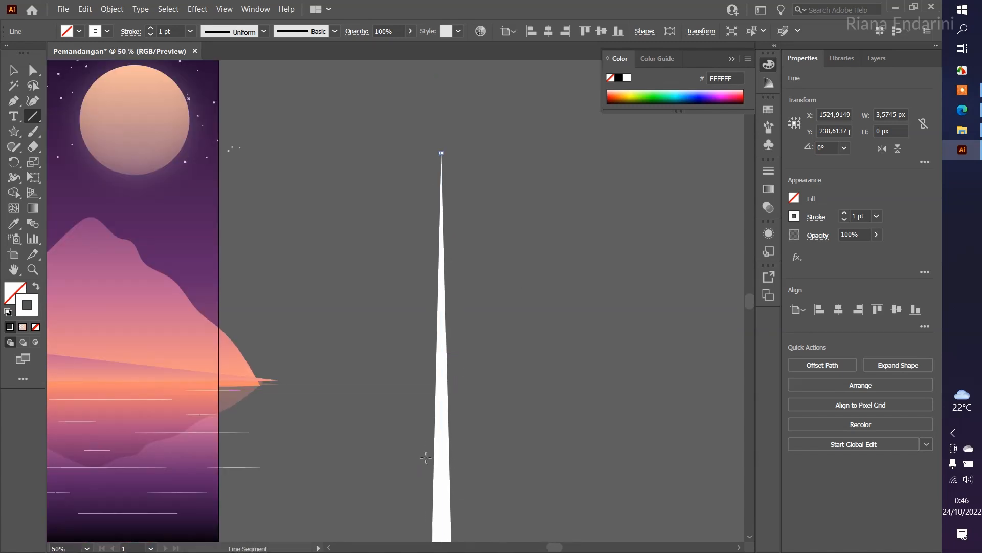
drag(405, 485, 483, 498)
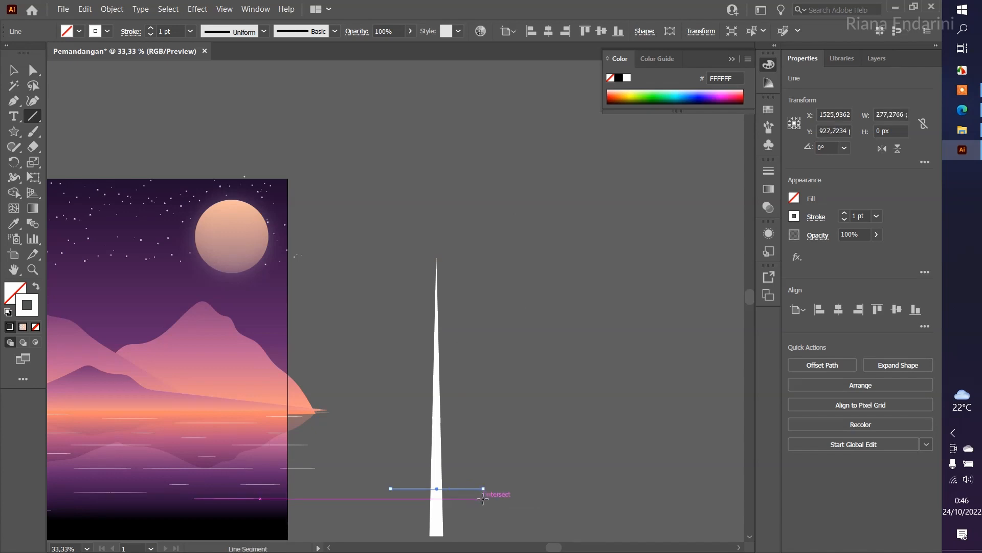
Step: Blend the tiny line at the trunk's tip with the wide horizontal line near its base
key(v)
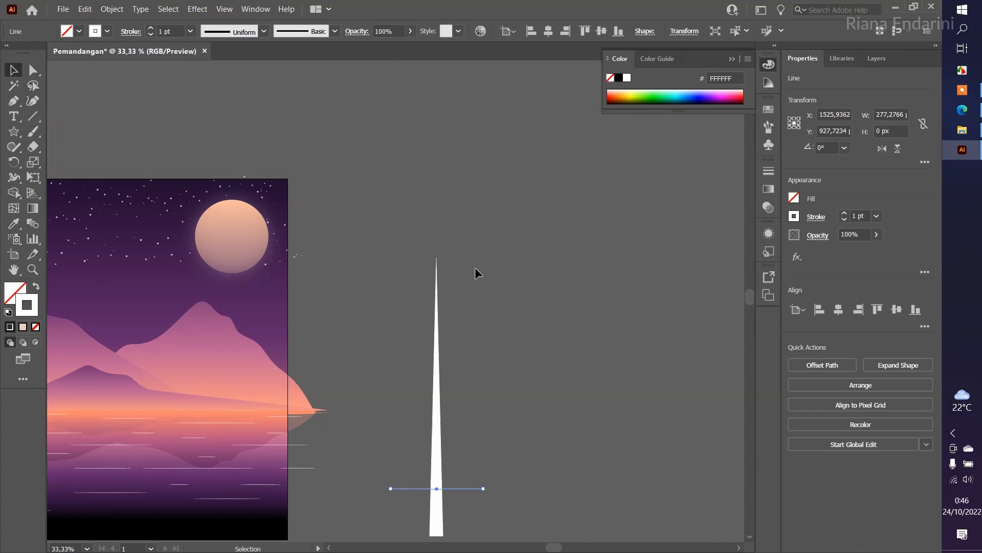
scroll(475, 267, up, 4)
click(308, 230)
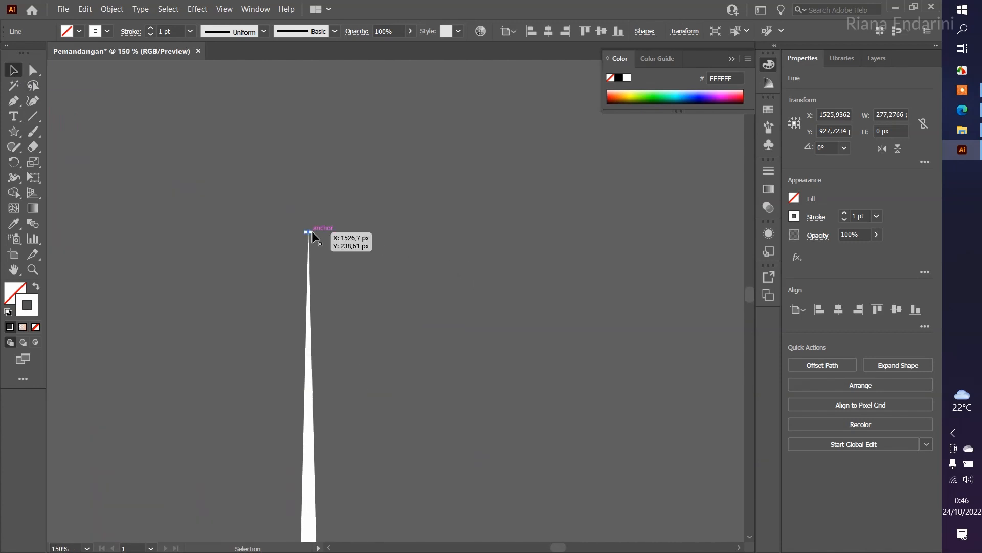
scroll(359, 266, down, 3)
scroll(369, 275, down, 1)
scroll(370, 278, down, 6)
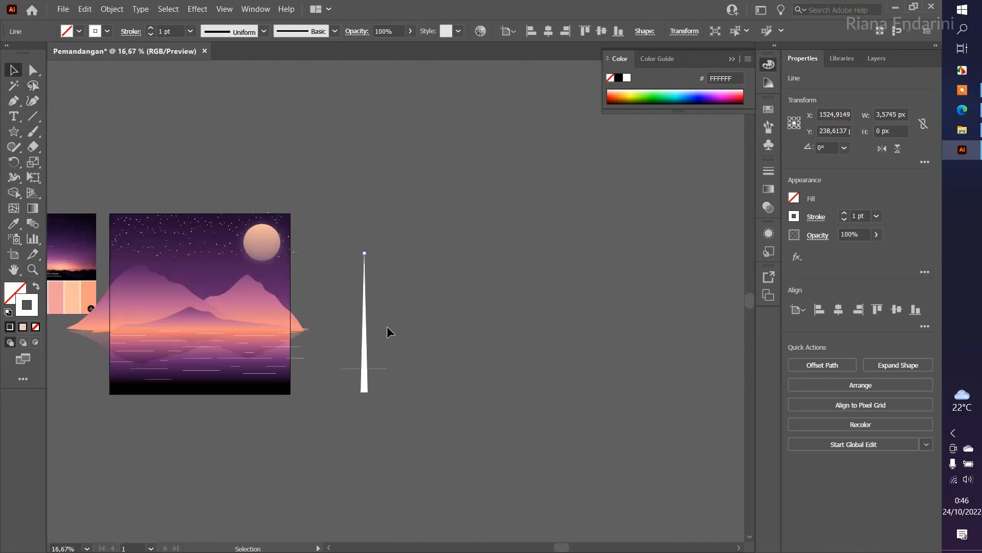
shift+click(381, 365)
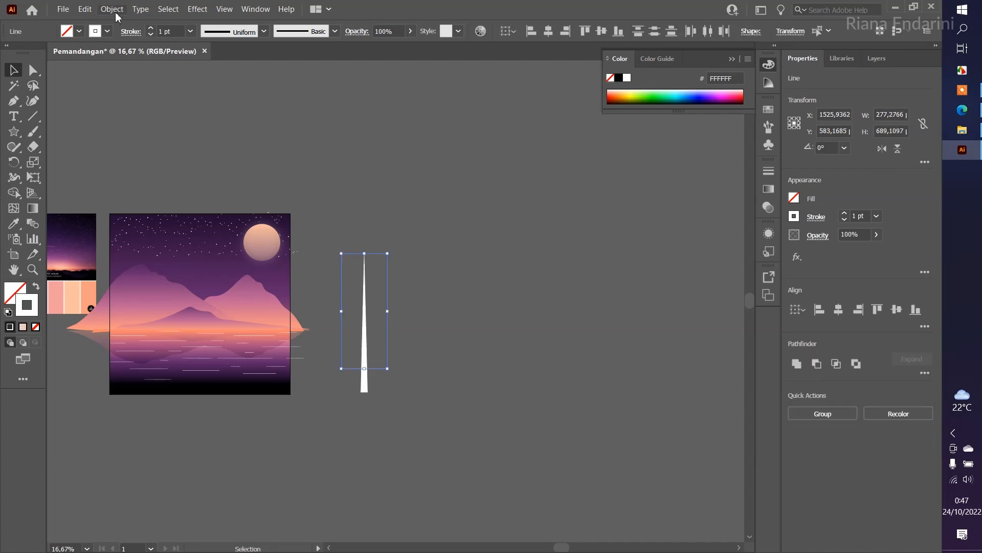
click(114, 11)
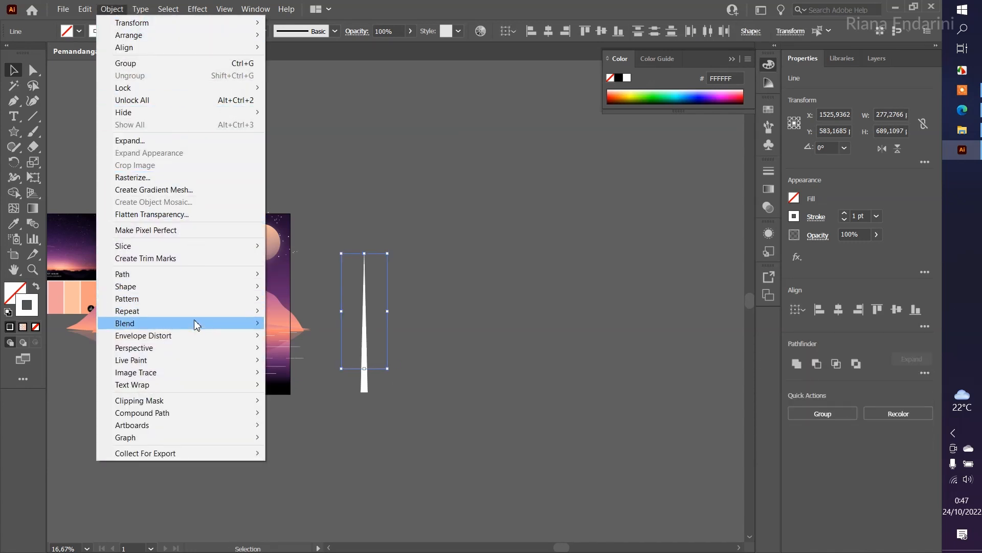
mouse_move(197, 325)
click(285, 323)
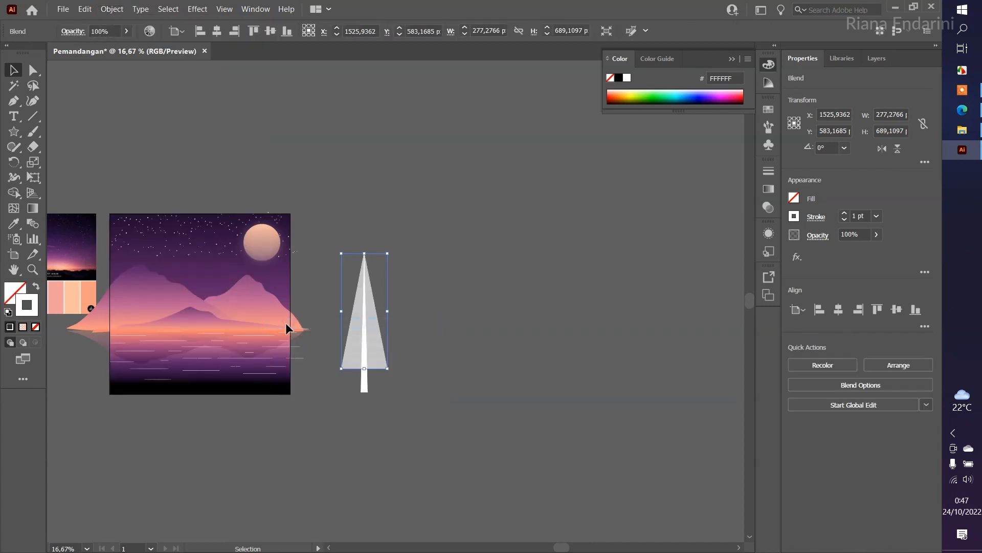
Step: Set the branch blend's spacing to Specified Steps with 12 steps
click(112, 9)
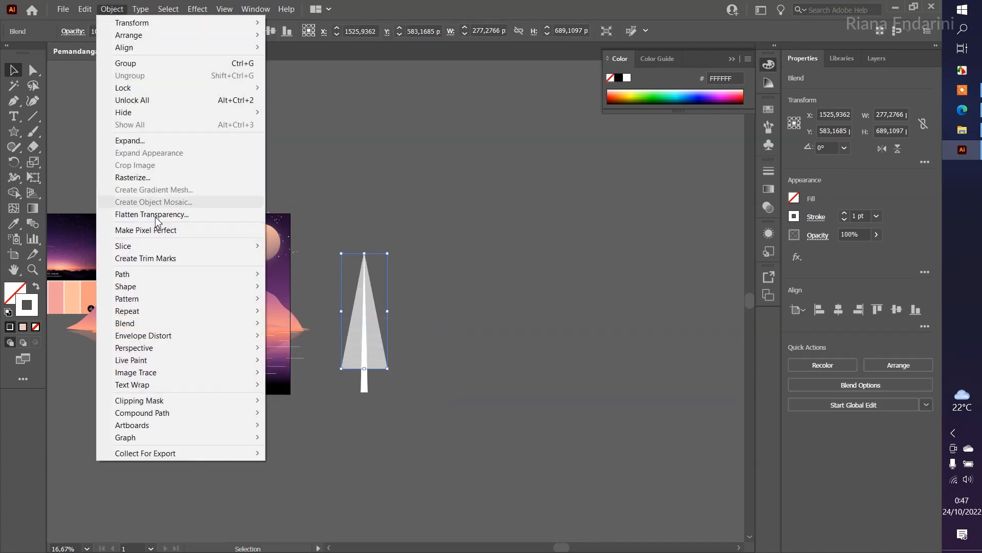
mouse_move(154, 322)
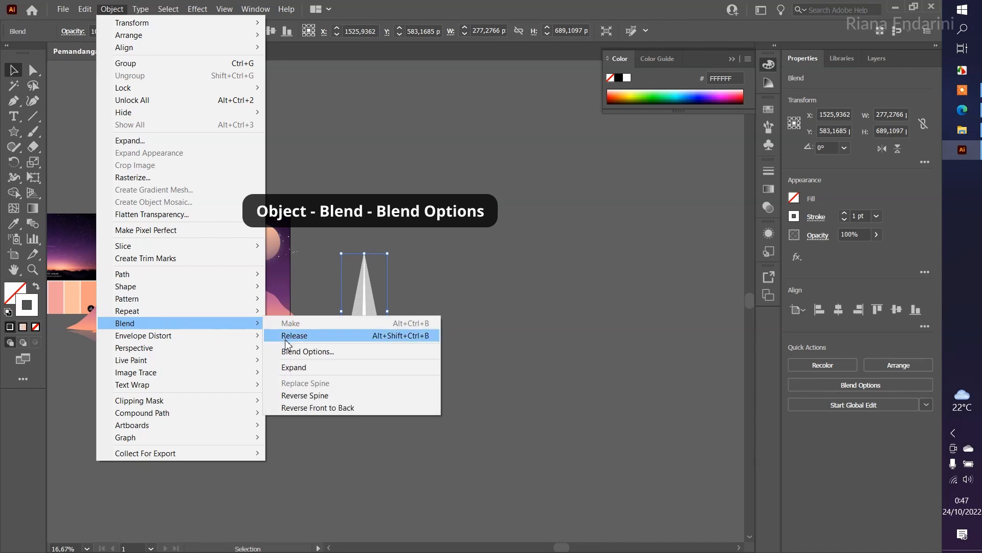
click(297, 351)
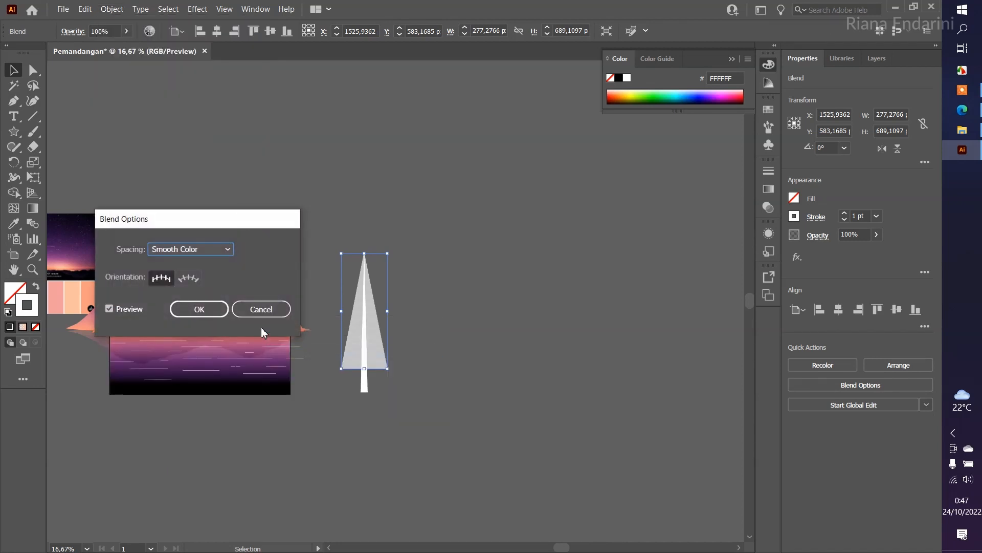
click(225, 250)
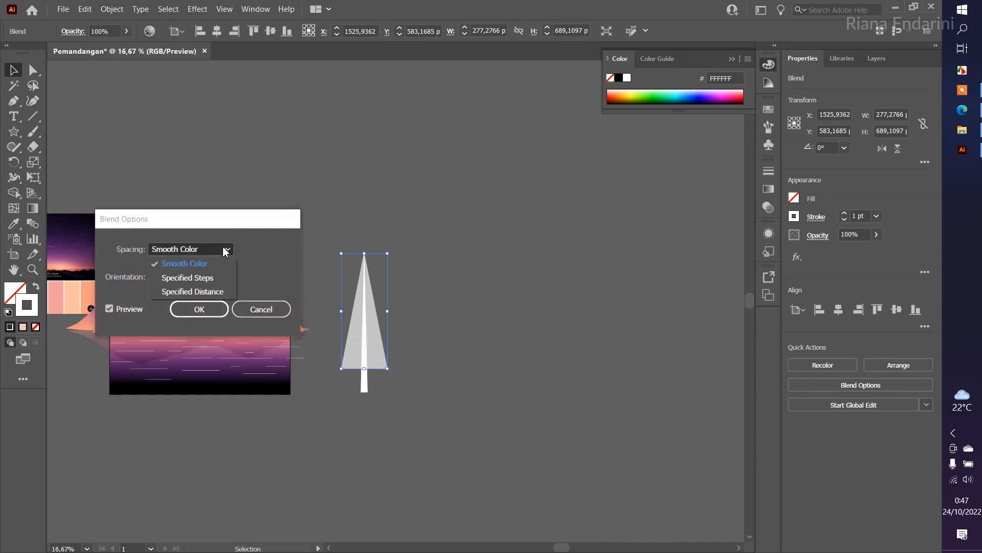
click(221, 279)
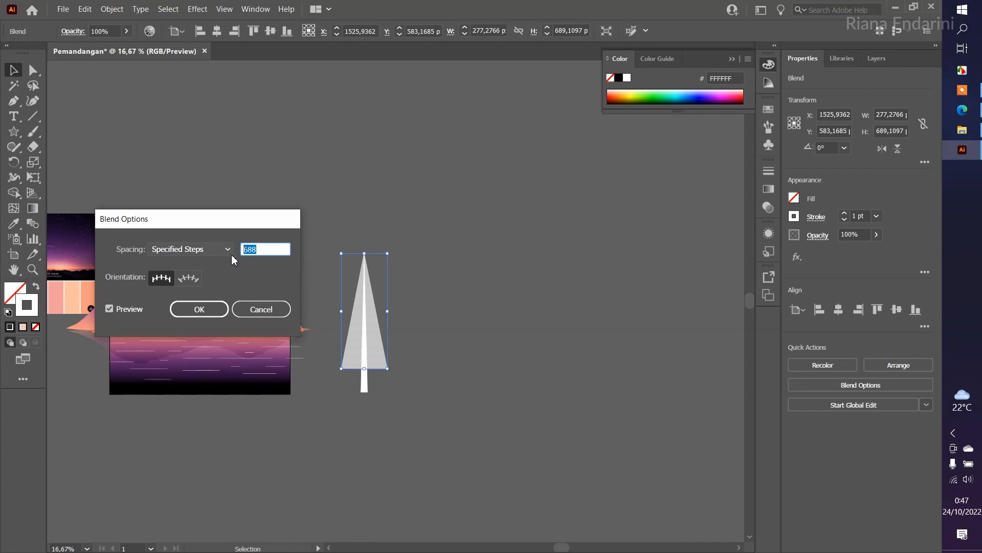
text(12)
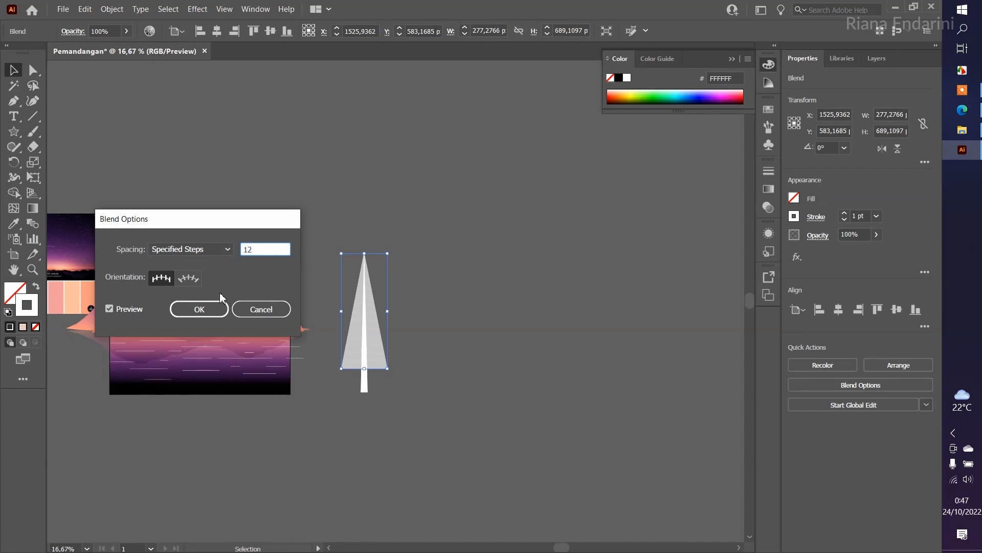
click(213, 309)
scroll(350, 333, up, 2)
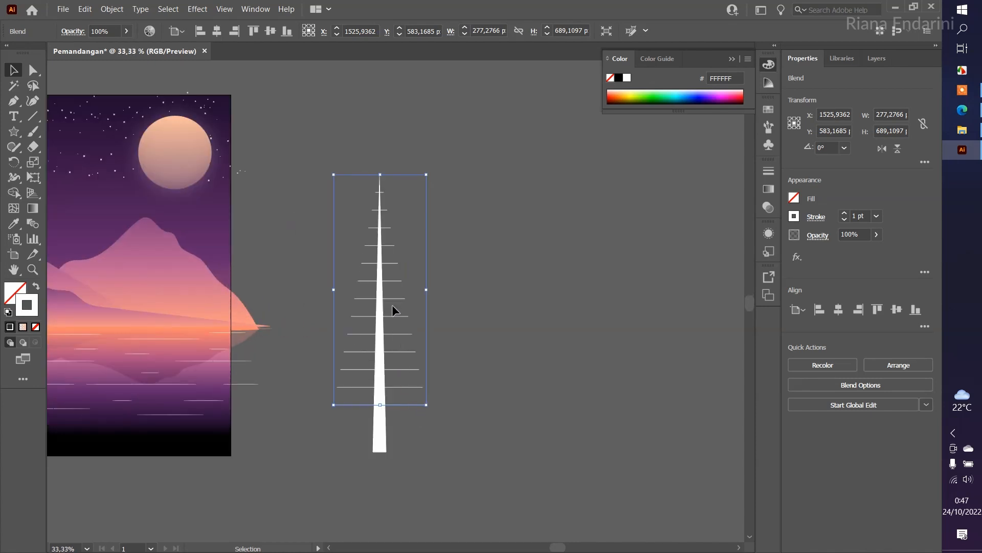
Step: Select the branch blend without the trunk and group it
click(410, 167)
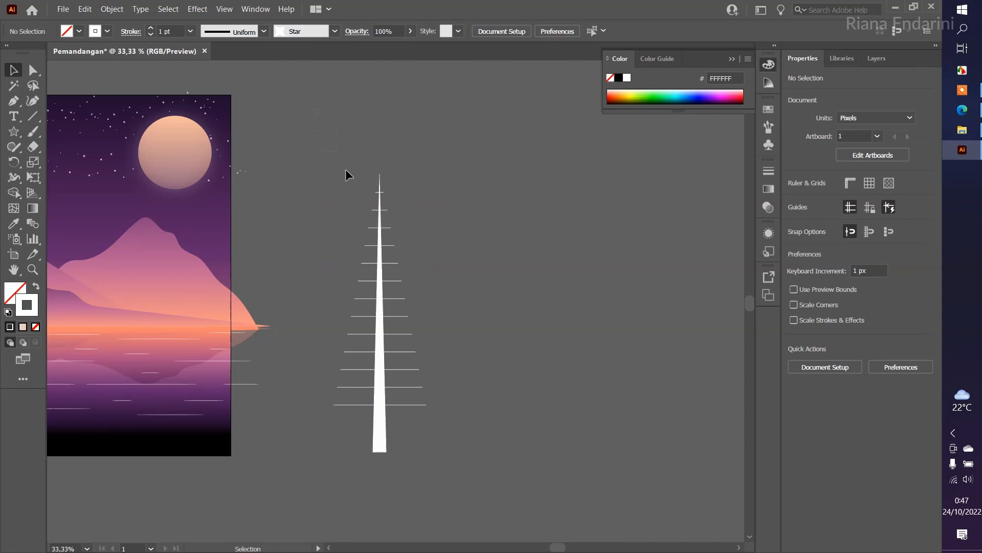
drag(477, 403, 495, 419)
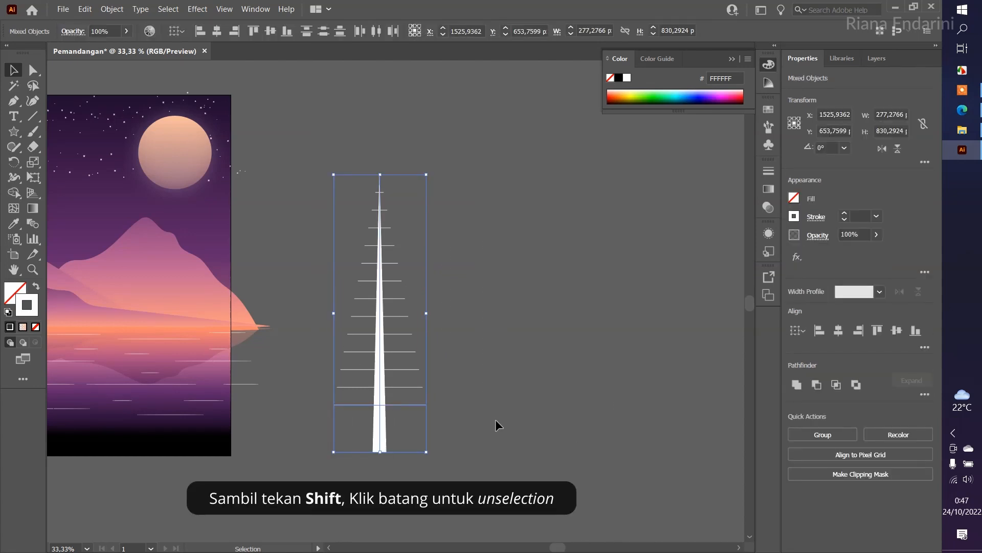
shift+click(380, 433)
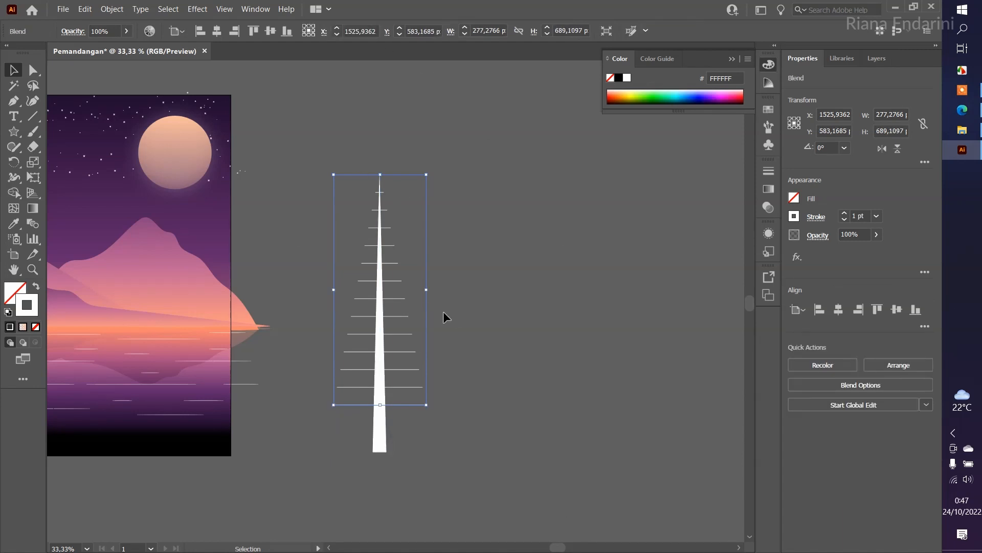
key(ctrl+g)
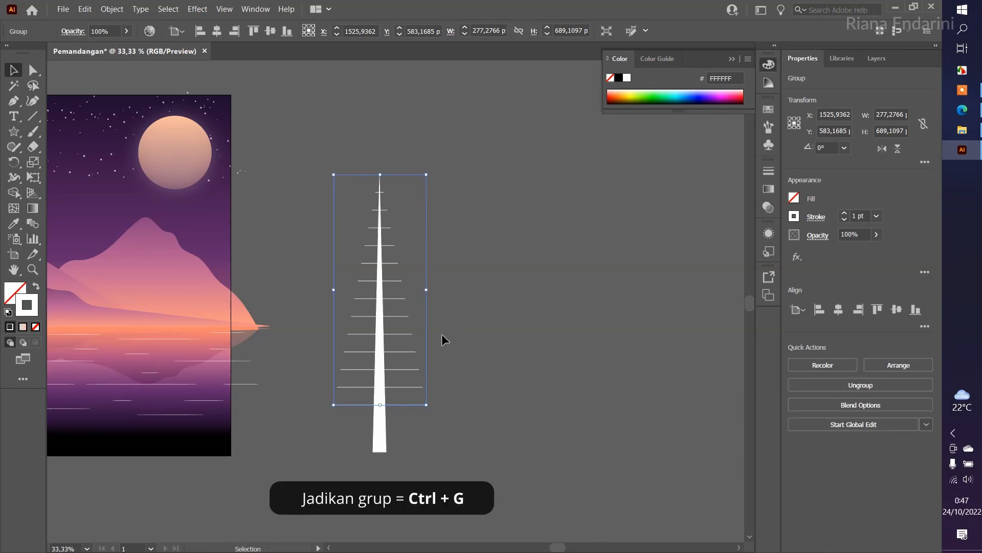
Step: Duplicate the branch group twice, placing the copies about 14 px and 35 px below the original
scroll(414, 352, up, 1)
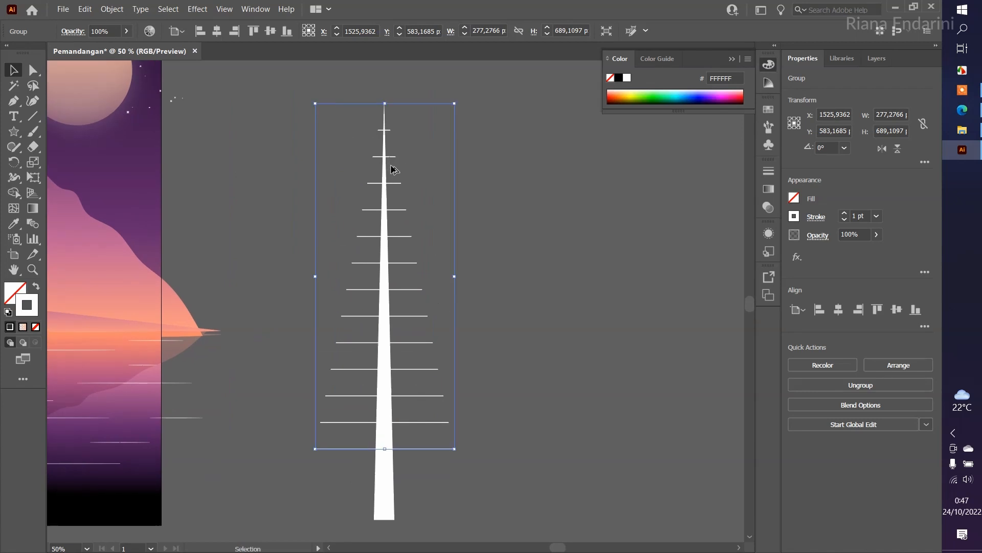
drag(392, 157, 394, 174)
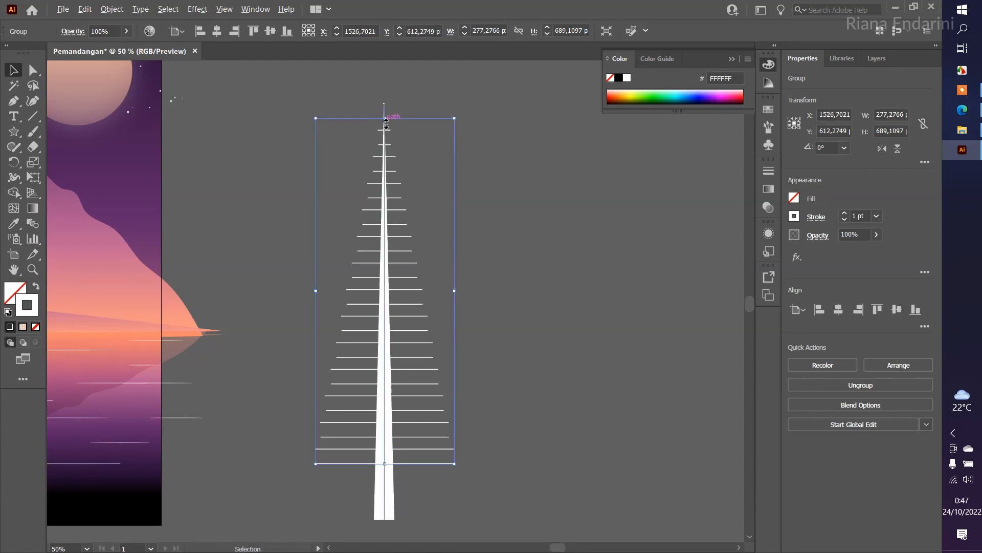
scroll(403, 486, up, 2)
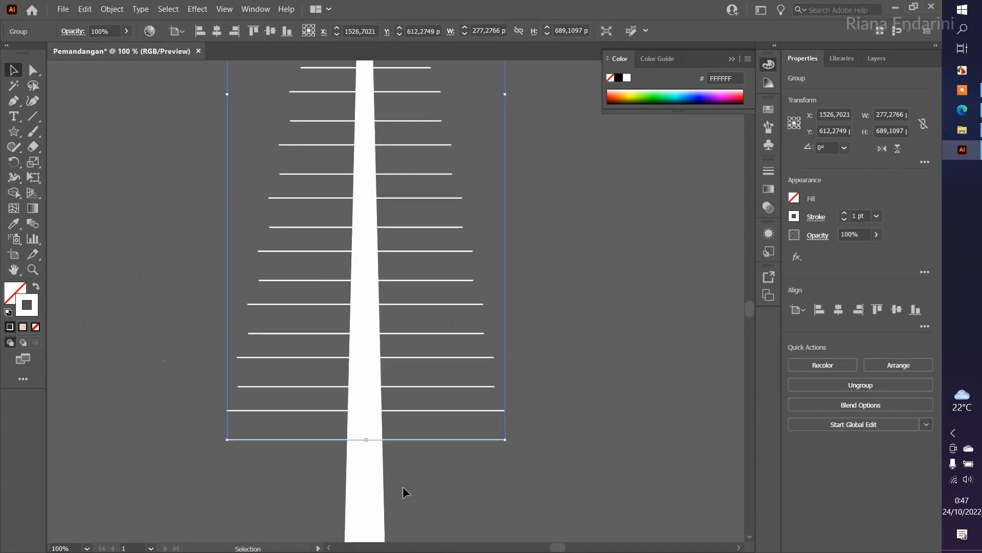
mouse_move(424, 436)
mouse_down()
mouse_move(423, 423)
mouse_move(426, 444)
mouse_up()
scroll(423, 438, down, 1)
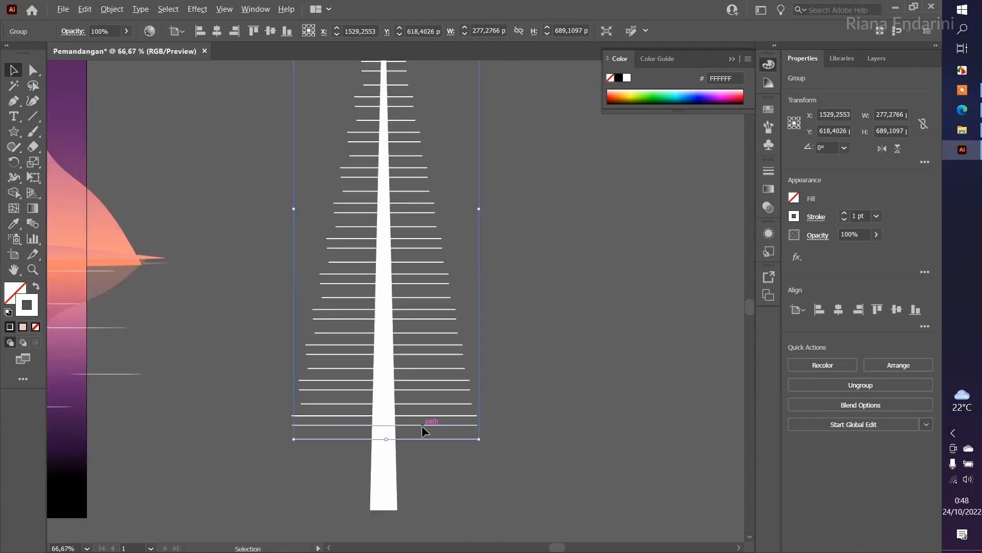
Step: Narrow the lowest branch copy to about 222 px and the middle copy to about 234 px, both from their centres
drag(403, 241, 404, 306)
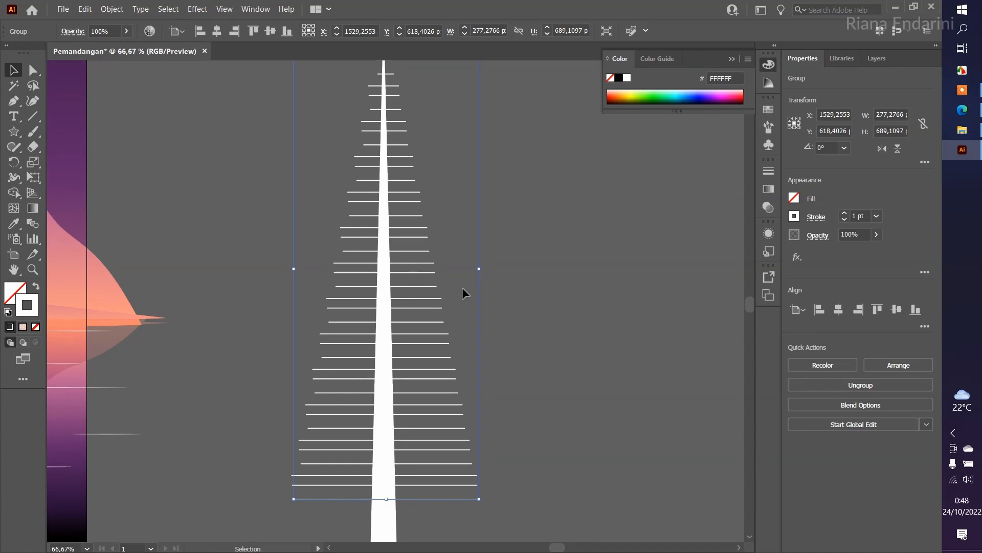
drag(481, 270, 460, 273)
click(433, 272)
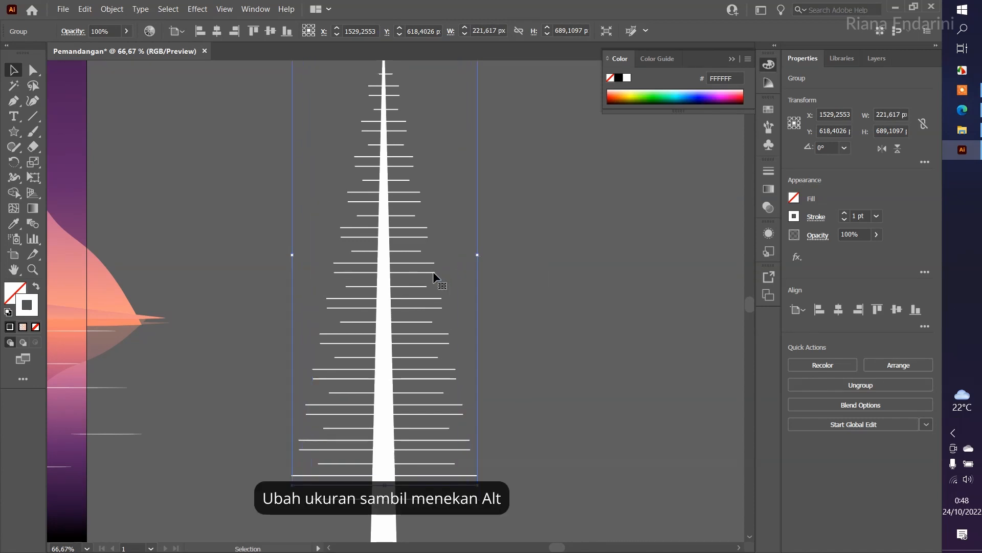
drag(479, 257, 464, 260)
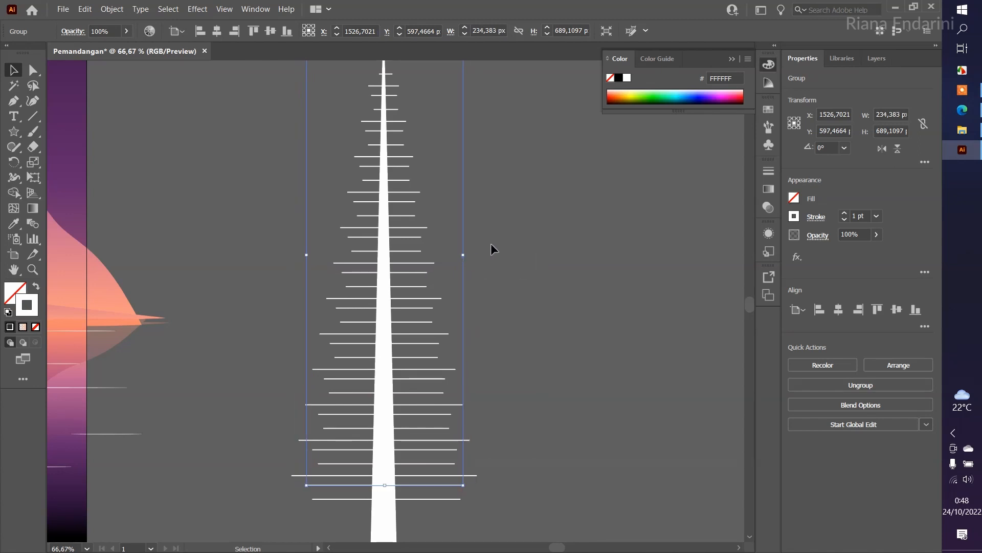
alt+scroll(502, 251, down, 2)
alt+scroll(522, 225, up, 1)
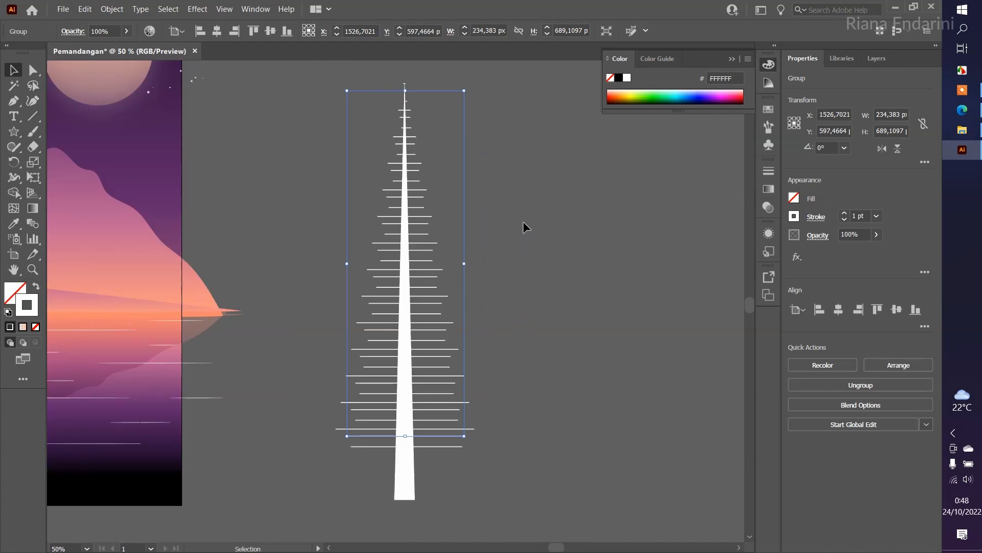
click(523, 221)
Step: Select all three branch groups without the trunk and expand them with Object, Fill and Stroke included
alt+scroll(435, 131, up, 2)
alt+scroll(426, 121, up, 1)
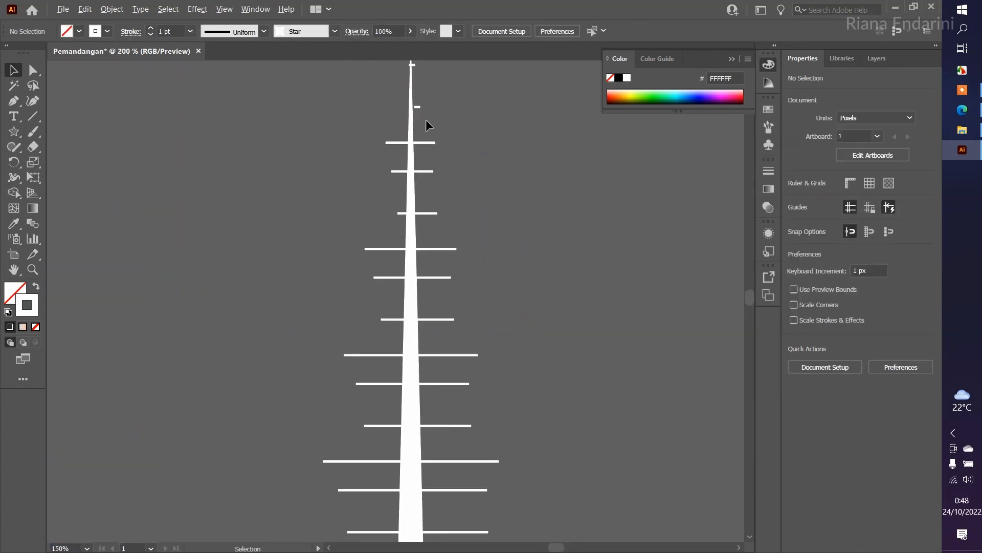
alt+scroll(438, 108, up, 1)
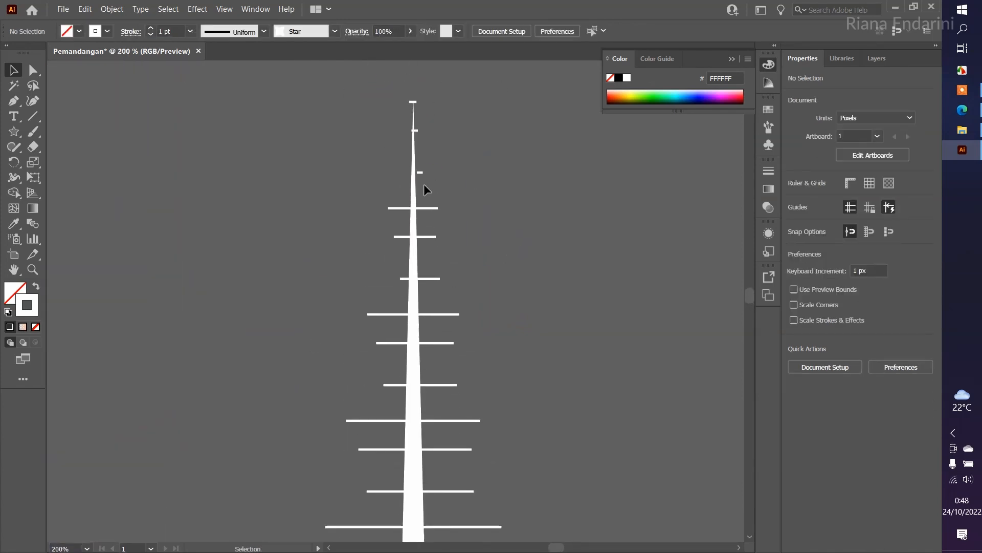
scroll(424, 185, down, 6)
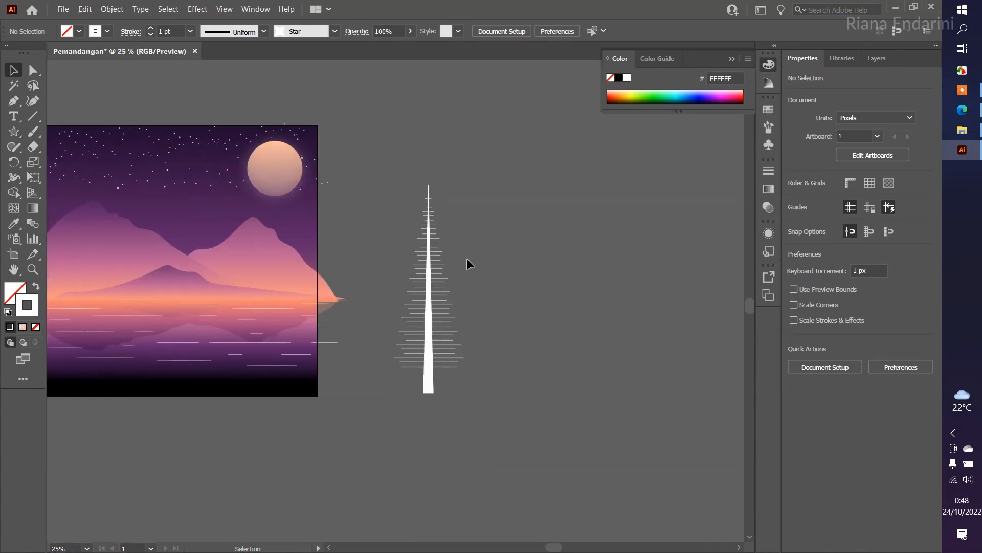
alt+scroll(466, 264, up, 2)
click(434, 444)
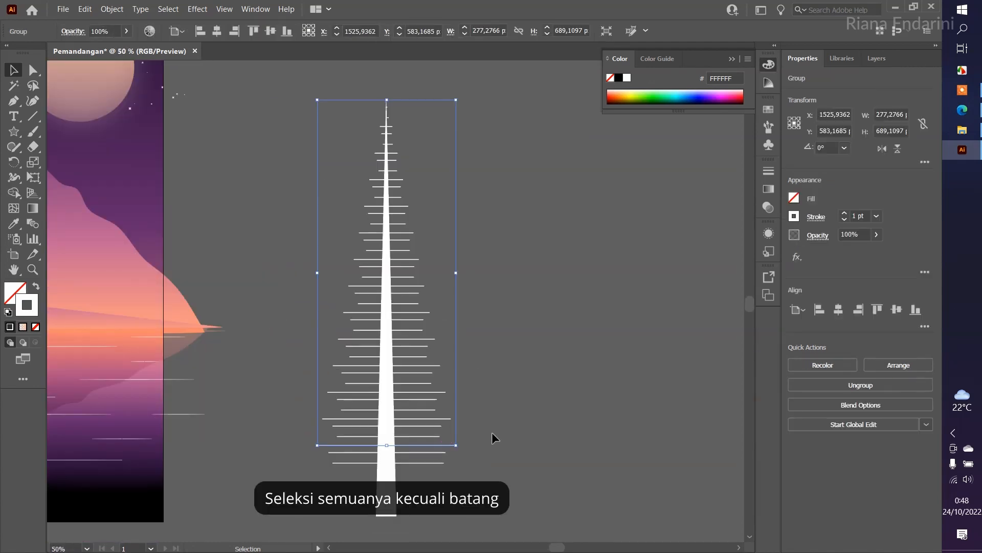
click(527, 458)
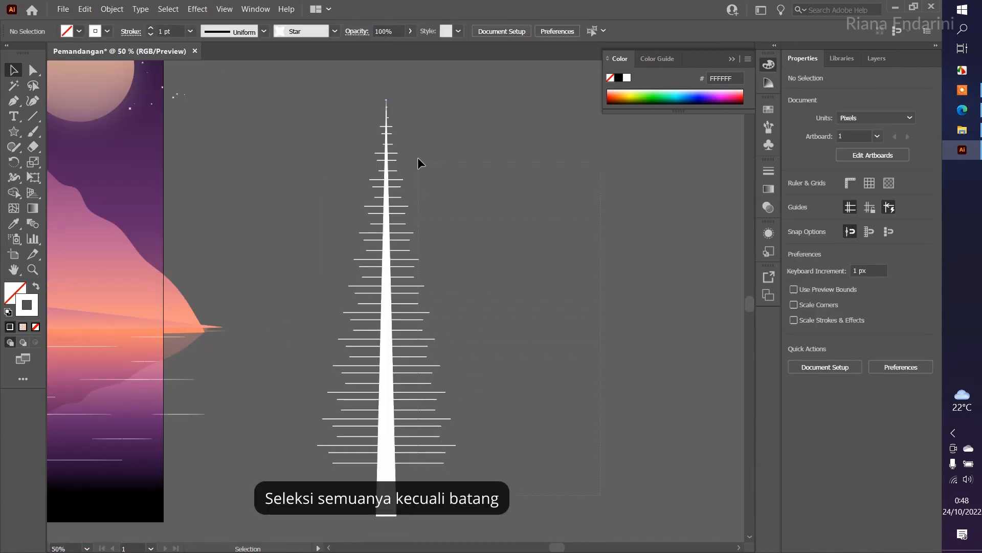
drag(417, 158, 300, 88)
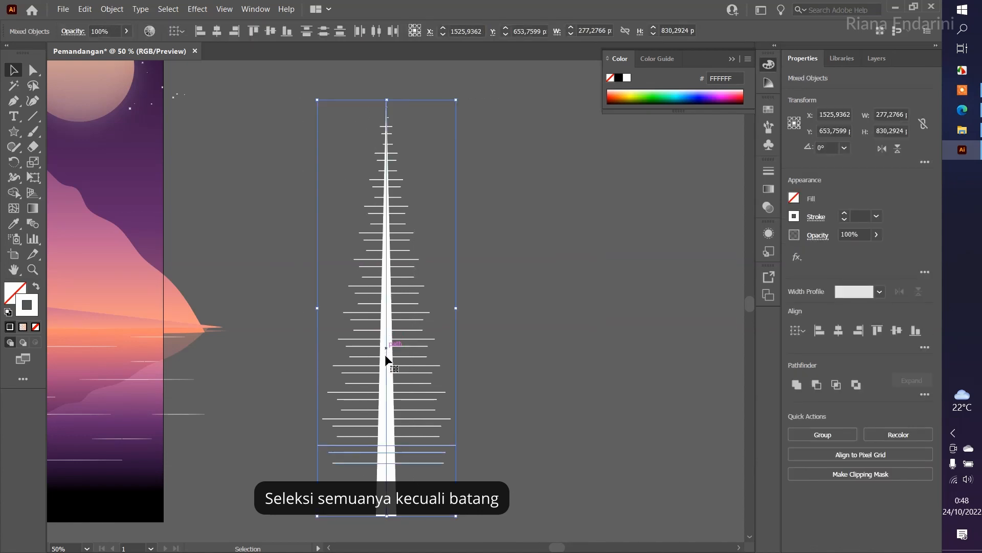
shift+click(388, 477)
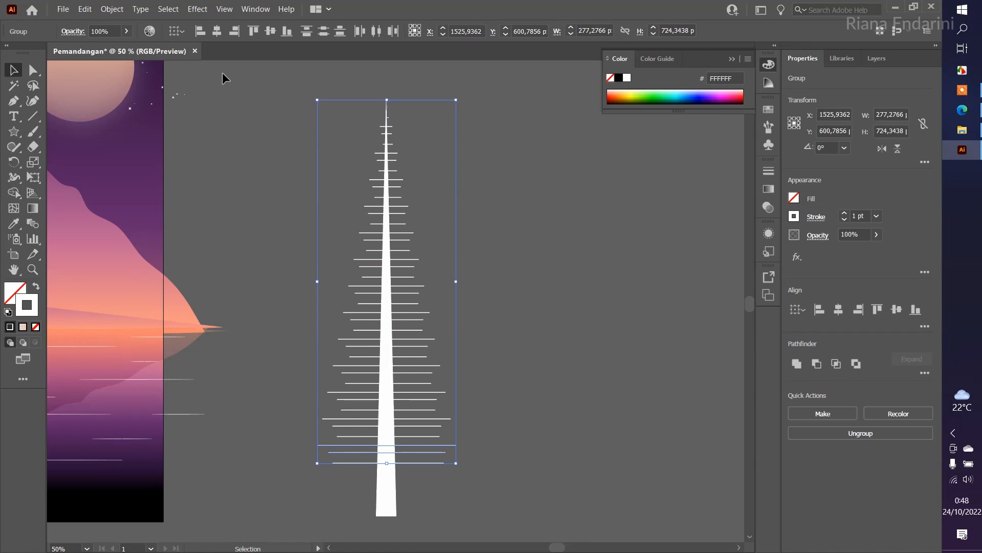
click(113, 10)
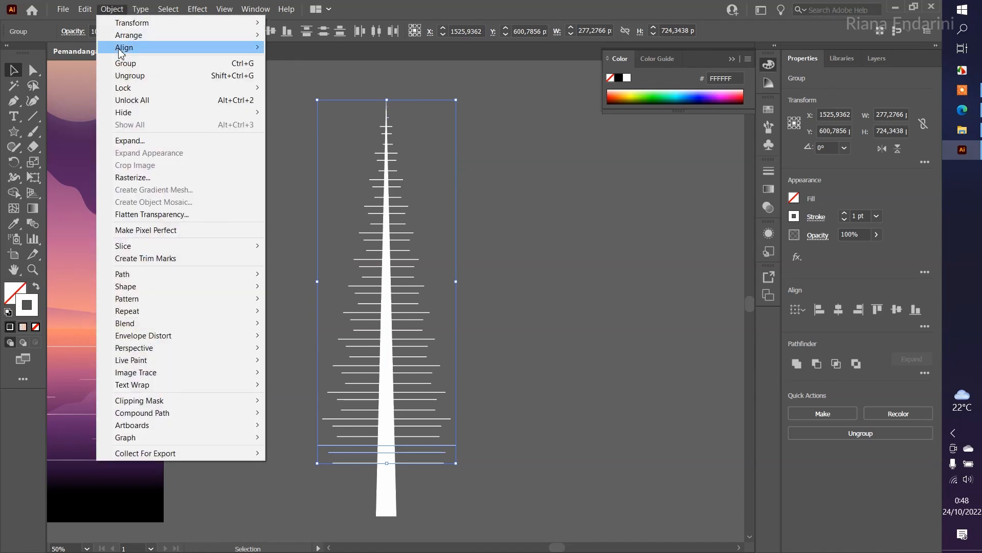
click(146, 142)
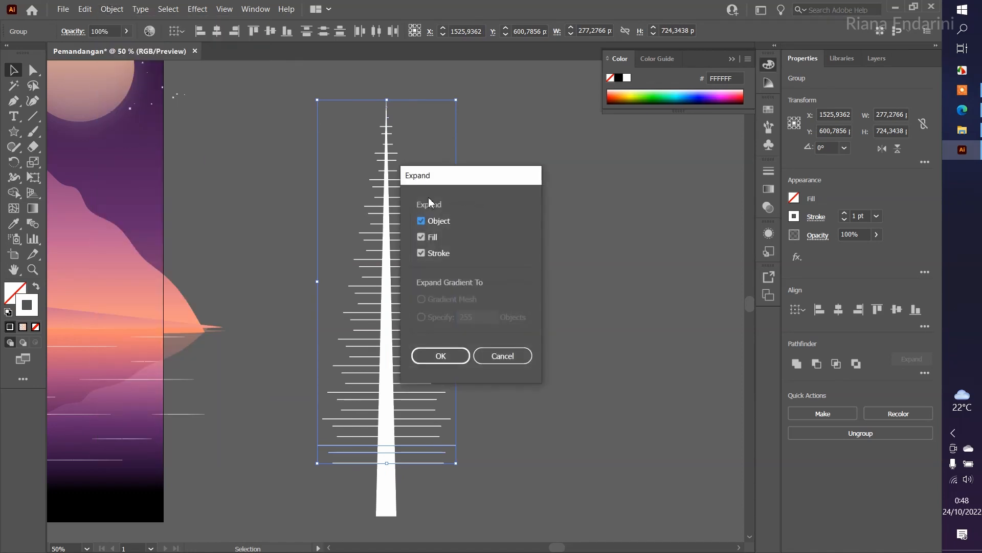
click(444, 357)
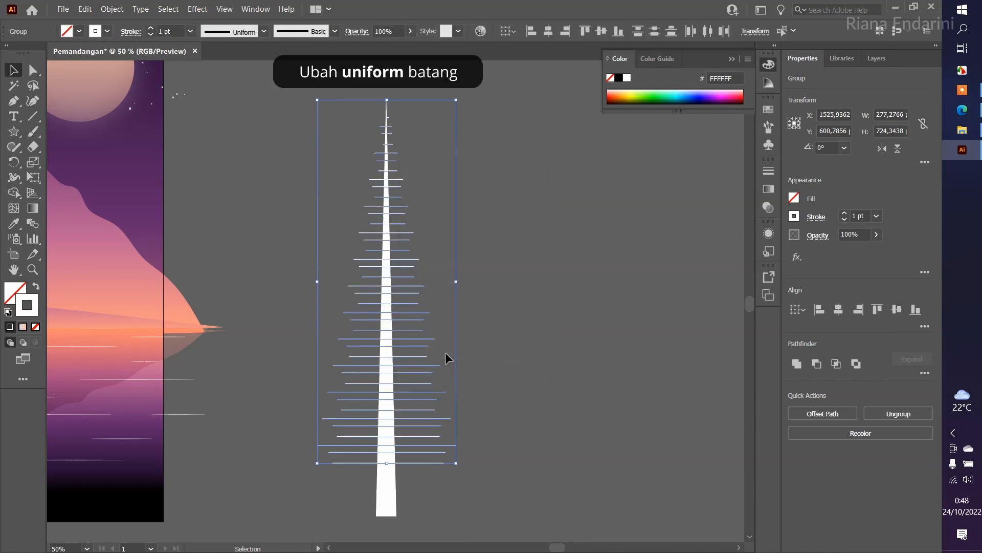
Step: Give the expanded branches the lens-shaped width profile, tapered at both ends, and a 10 pt stroke
click(264, 31)
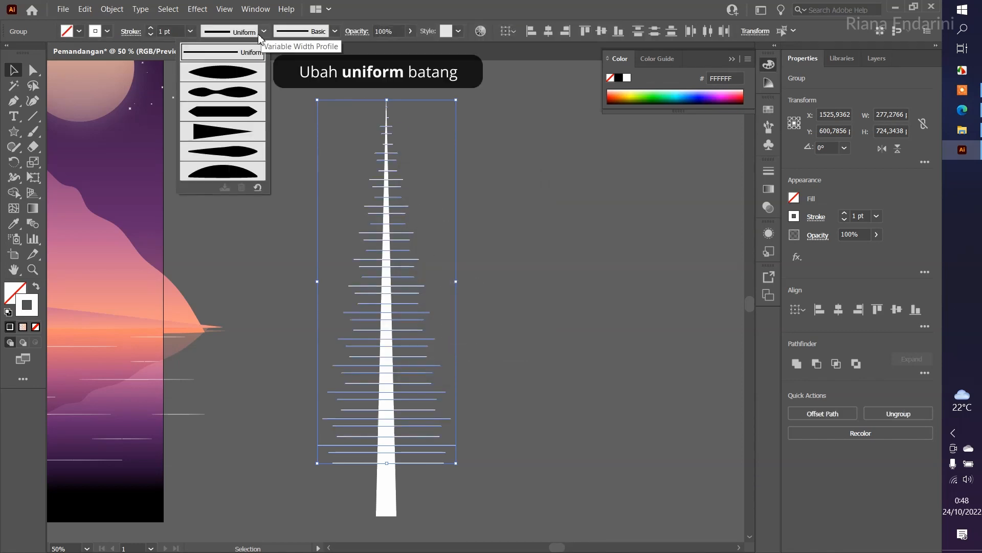
click(228, 79)
click(151, 29)
click(151, 29)
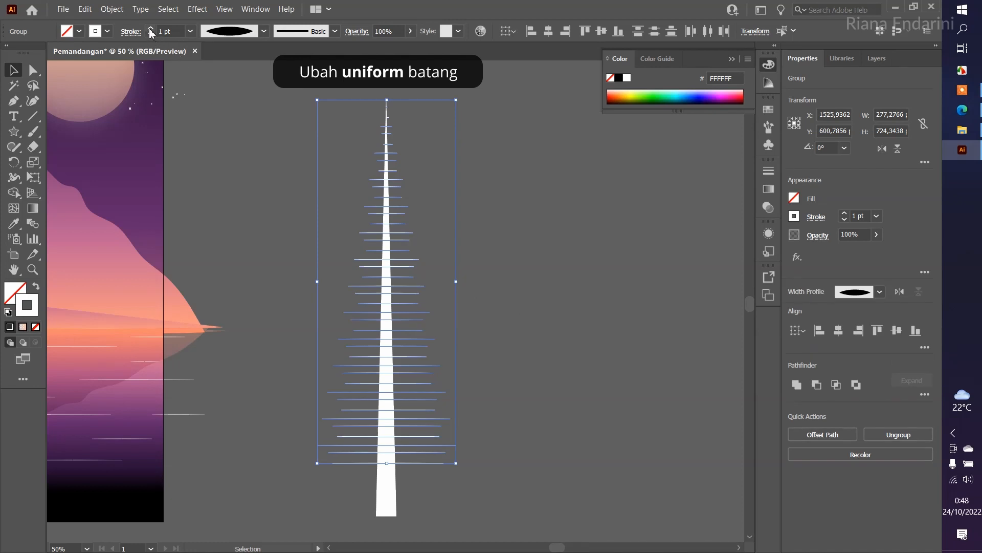
click(150, 28)
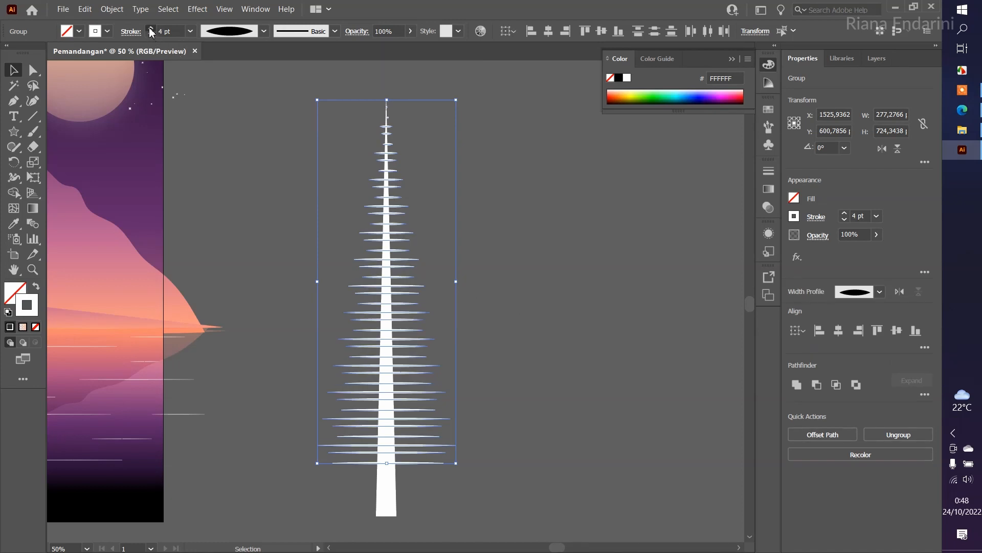
click(150, 29)
click(151, 28)
click(151, 28)
click(151, 29)
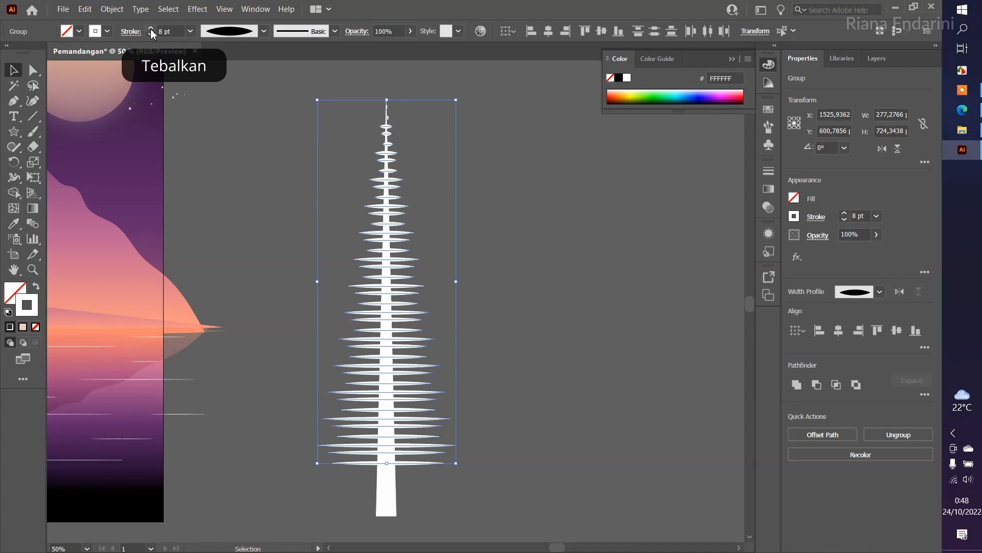
click(151, 28)
click(151, 28)
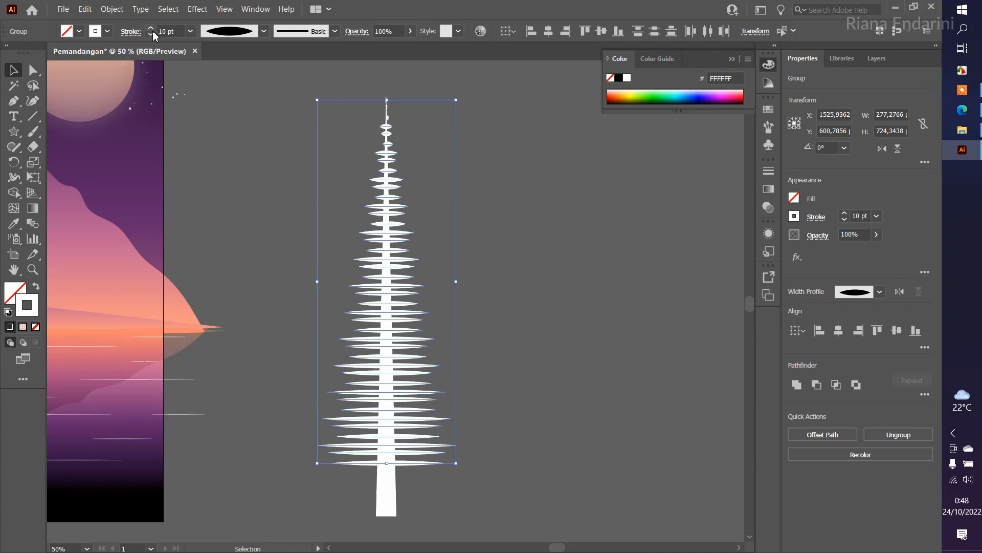
Step: Apply a Roughen effect to the branches with relative size 2%, detail 7/in and smooth points
click(253, 9)
click(198, 9)
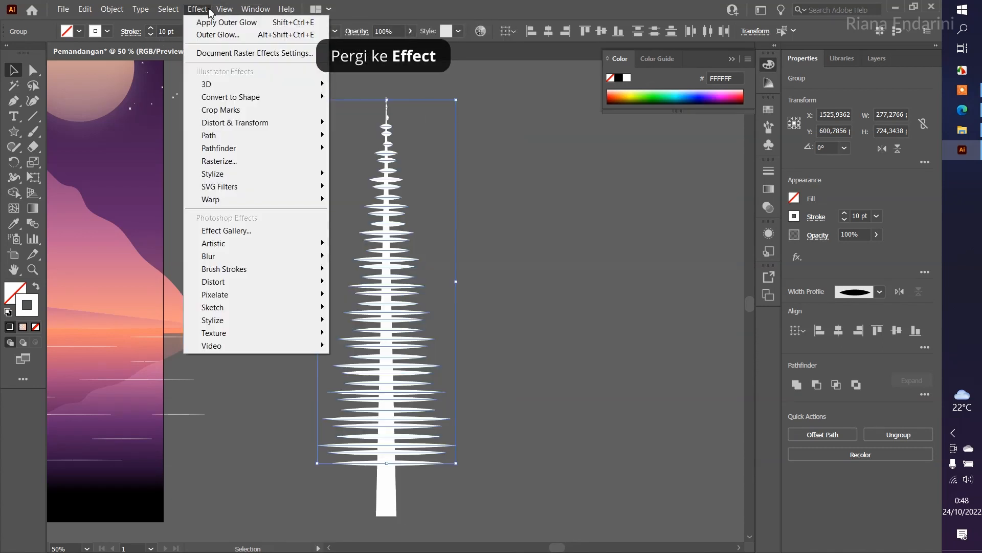
mouse_move(263, 127)
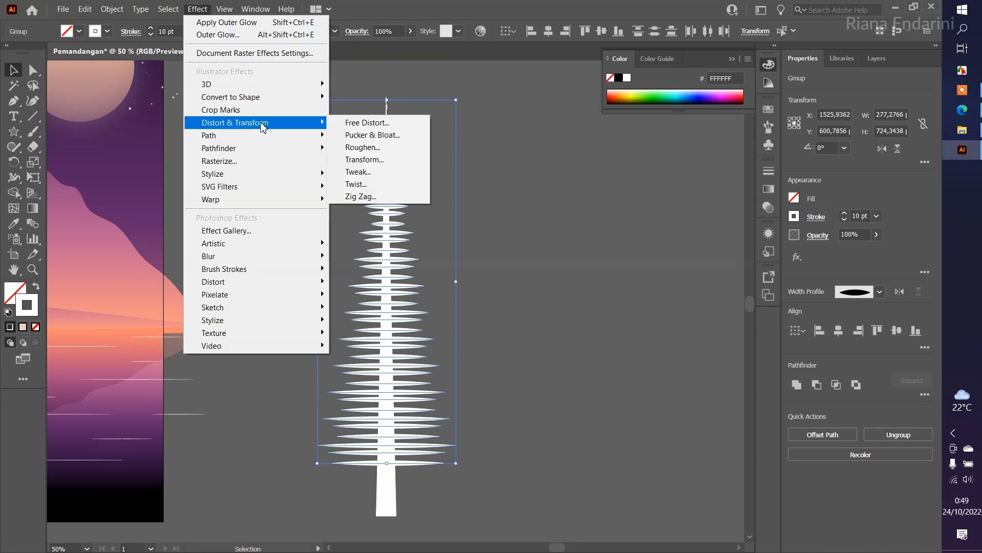
click(358, 148)
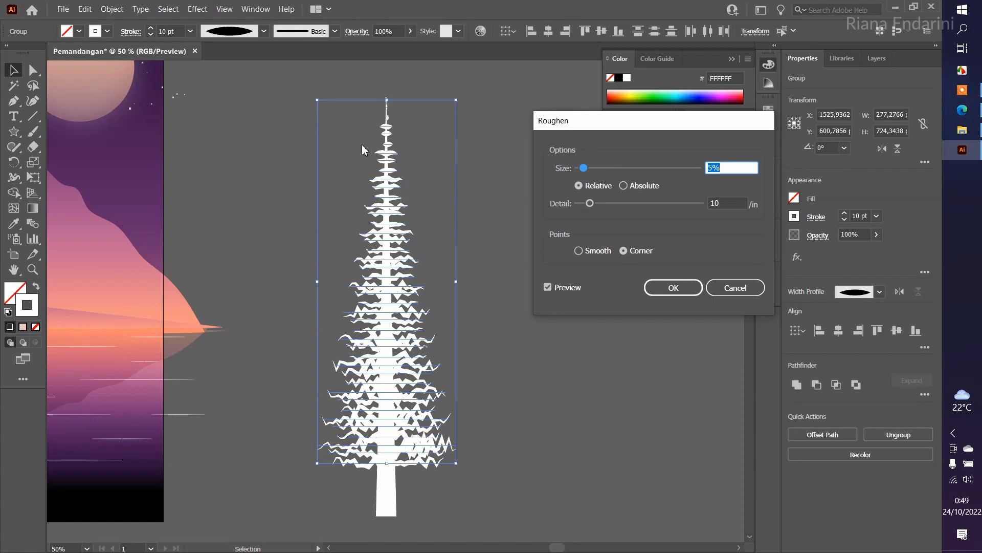
click(602, 251)
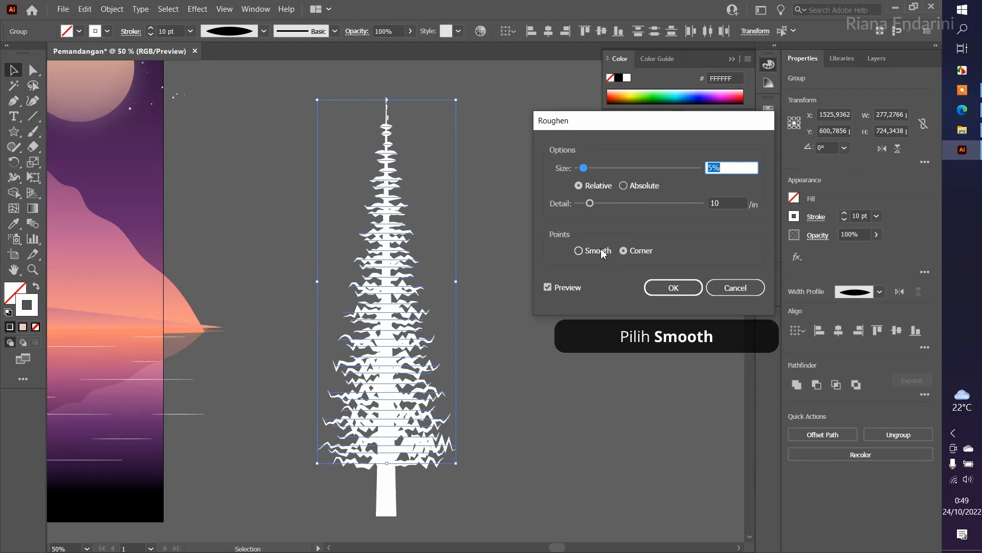
drag(584, 167, 590, 204)
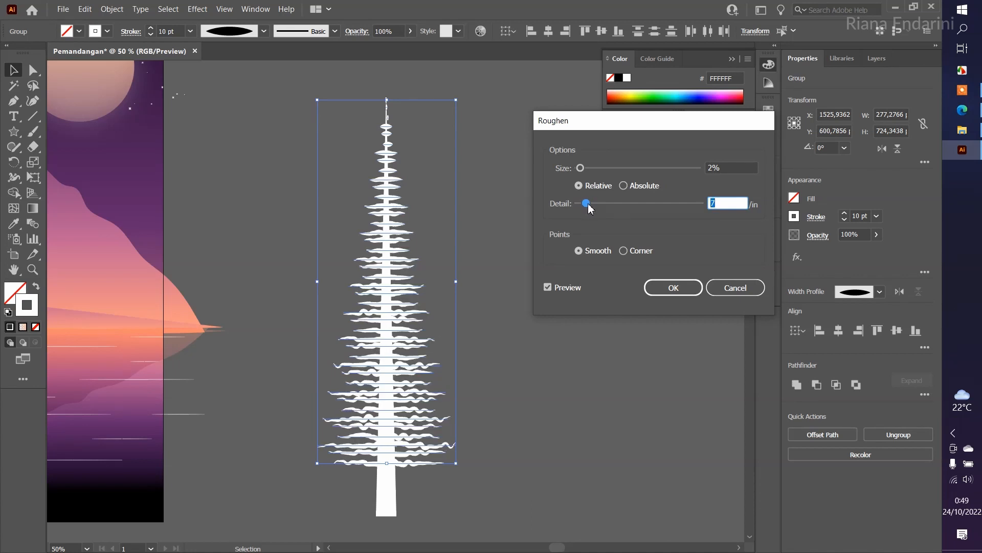
click(666, 289)
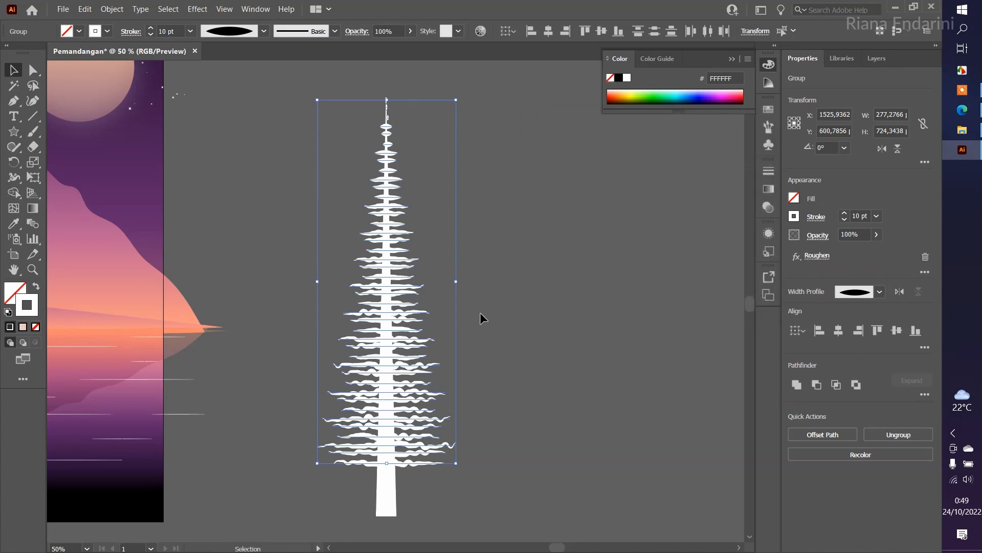
Step: Set the roughened branches' stroke weight to 14 pt
click(152, 29)
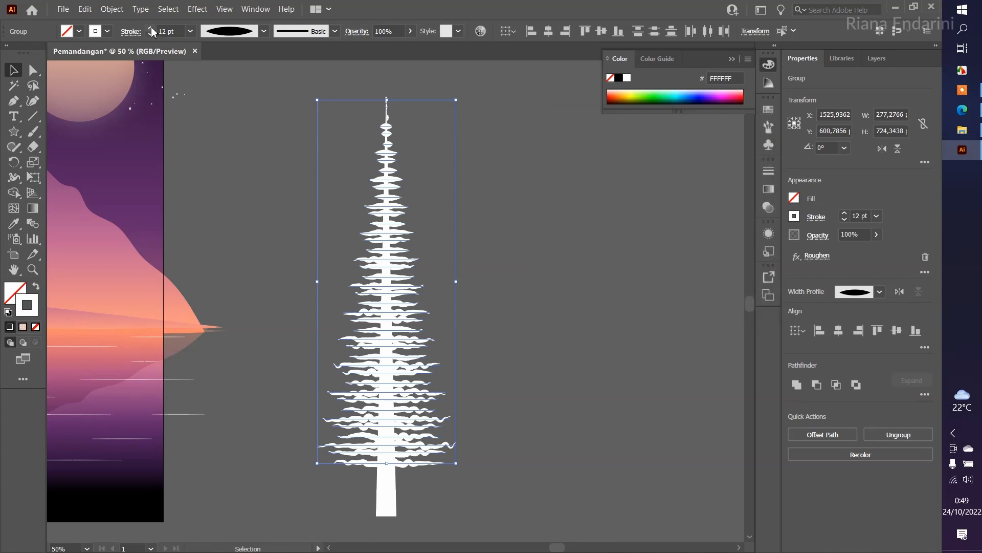
click(152, 29)
click(151, 29)
click(152, 29)
click(152, 29)
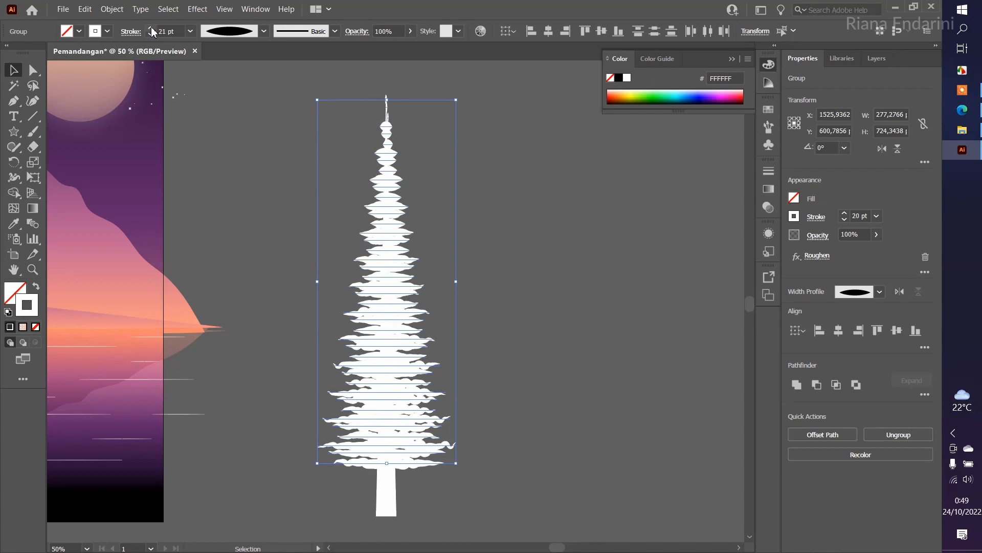
click(152, 29)
click(149, 34)
click(149, 34)
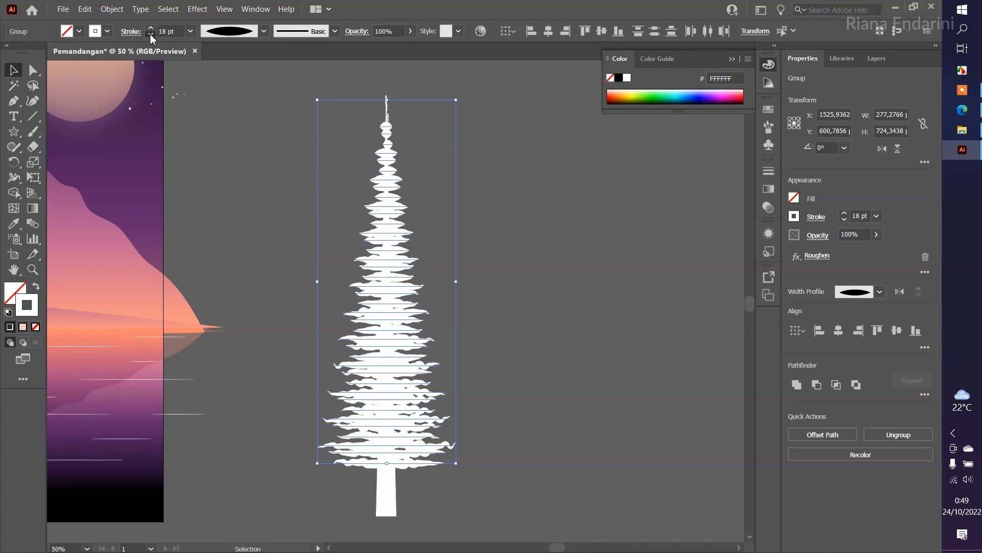
click(149, 34)
click(149, 34)
click(149, 34)
click(150, 34)
click(149, 34)
click(149, 34)
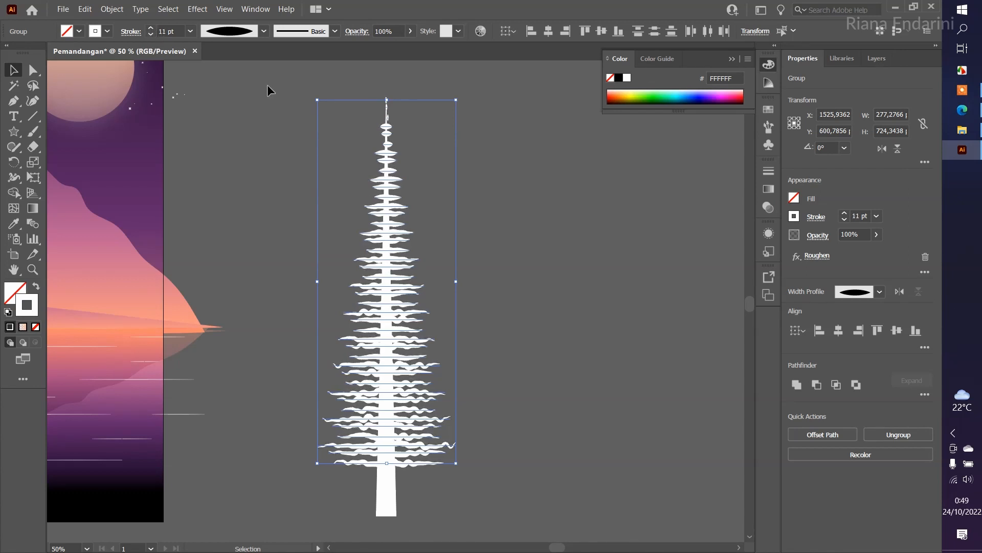
scroll(397, 134, up, 4)
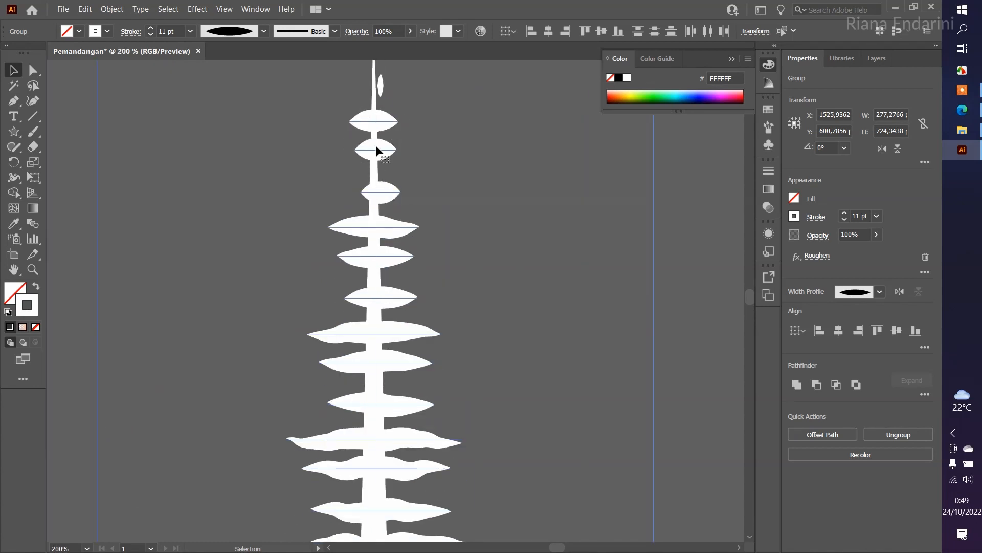
scroll(389, 134, down, 4)
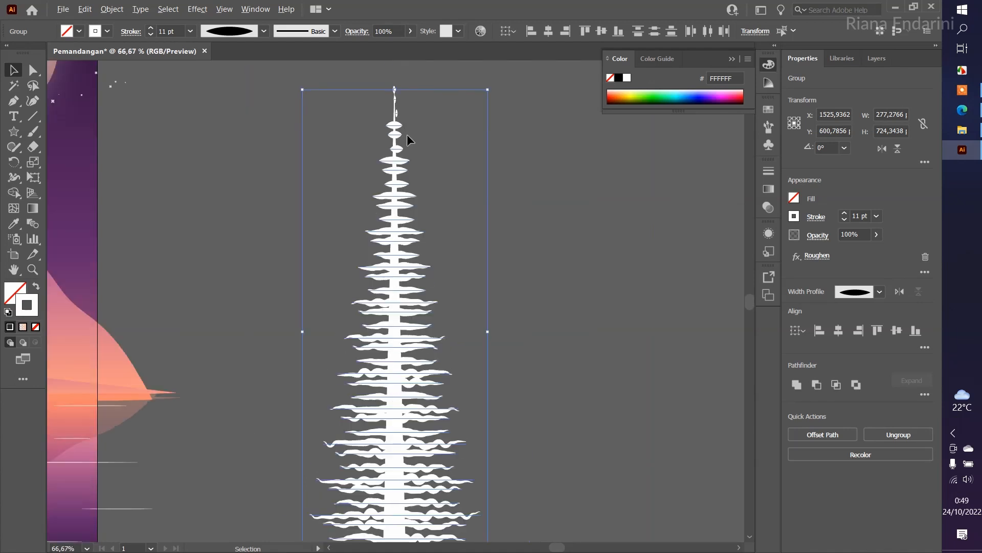
click(150, 28)
click(150, 28)
click(150, 28)
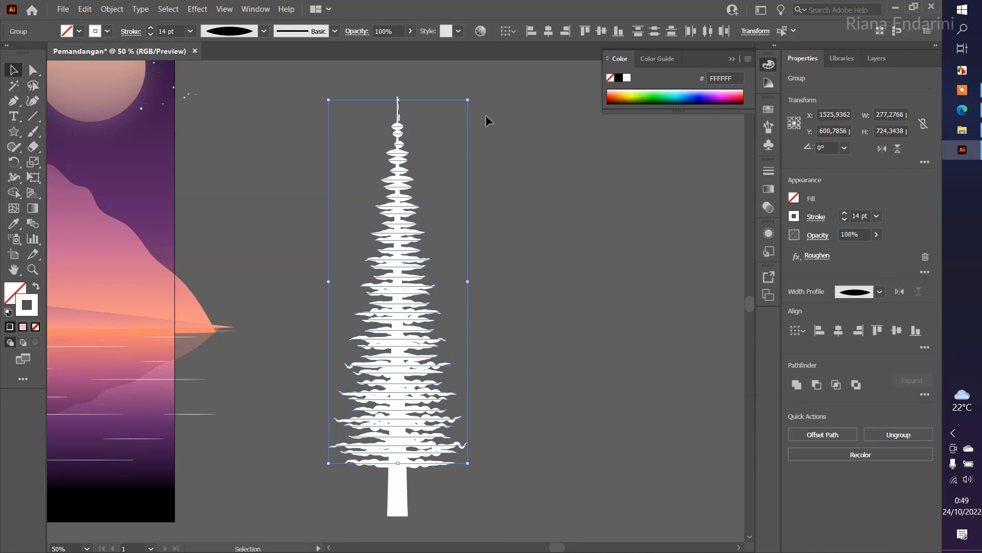
Step: Expand the appearance of the roughened branches into filled shapes and deselect them
click(112, 9)
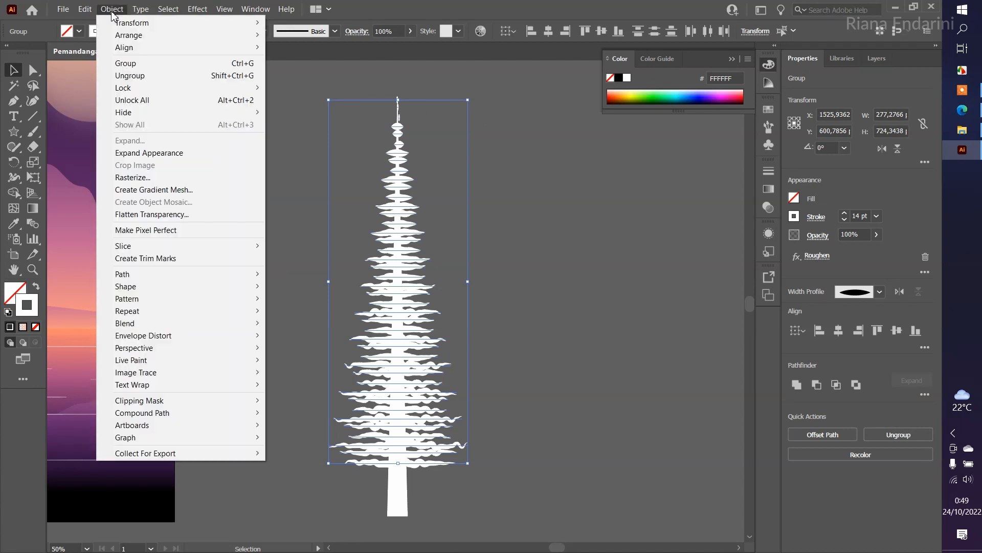
click(150, 155)
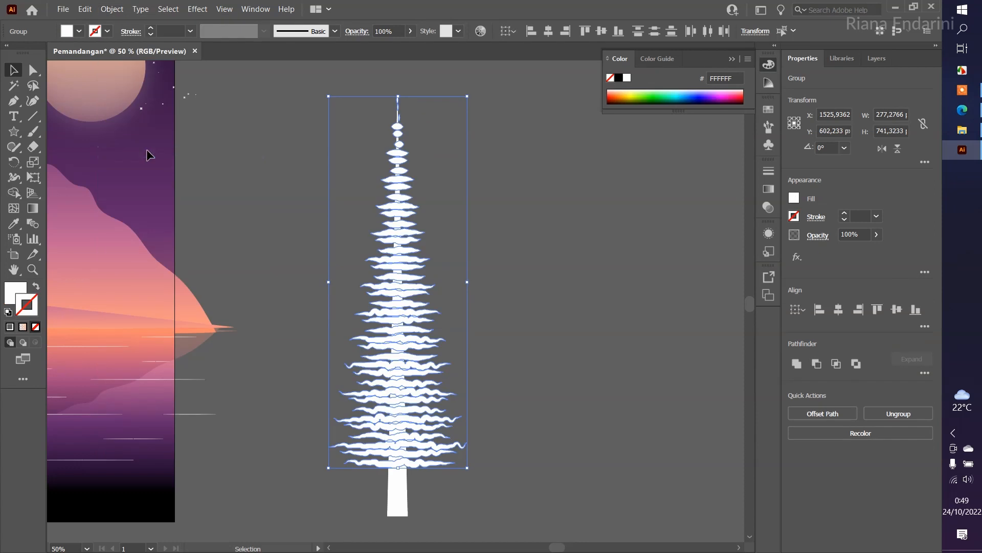
click(571, 256)
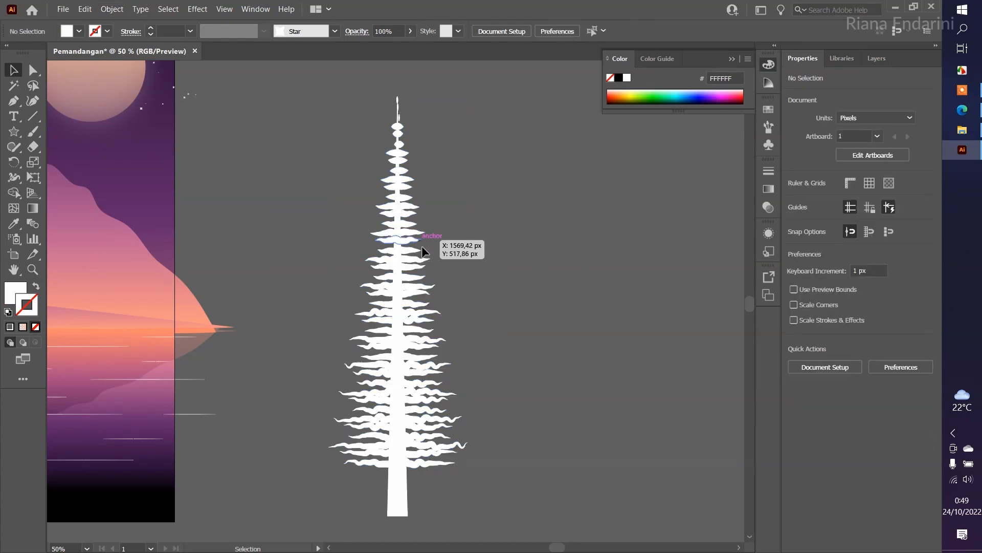
Step: Isolate the tiny upright sliver at the very tip of the trunk within its branch group and delete it
scroll(397, 163, up, 4)
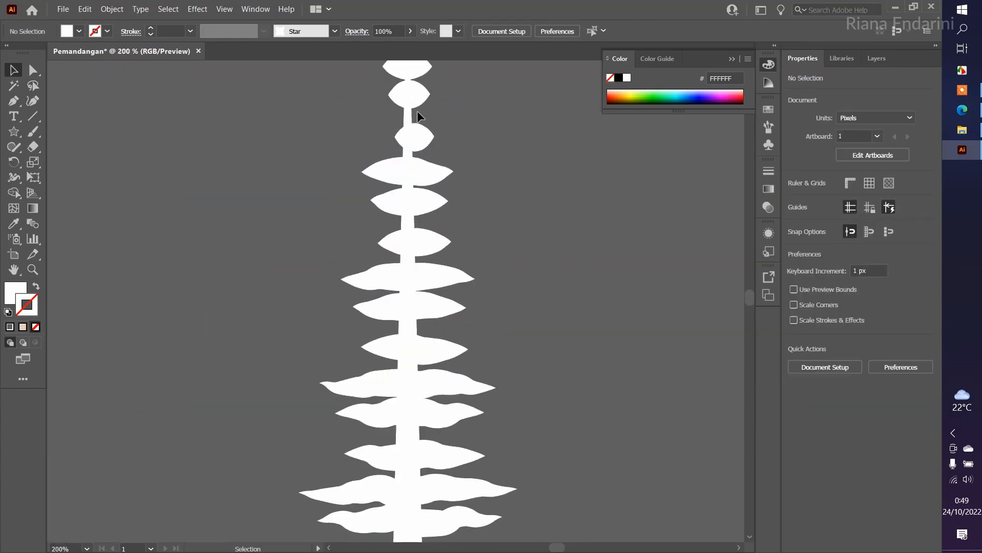
drag(428, 242, 432, 270)
click(422, 123)
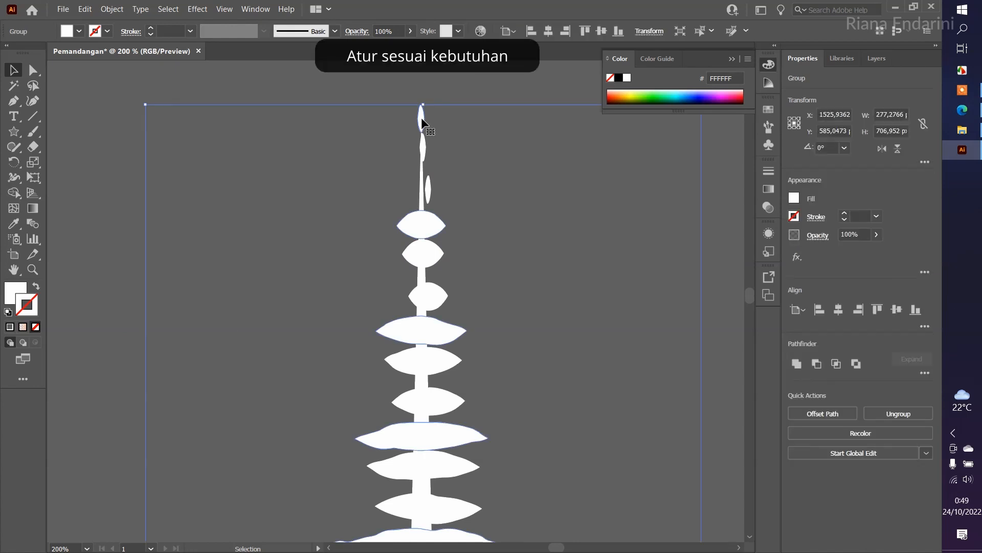
double_click(422, 120)
double_click(376, 130)
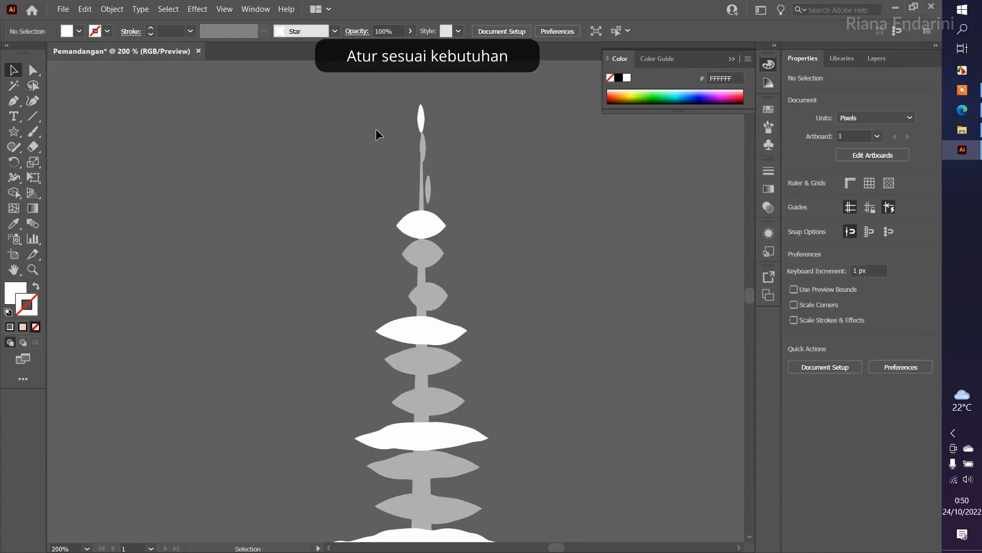
double_click(422, 118)
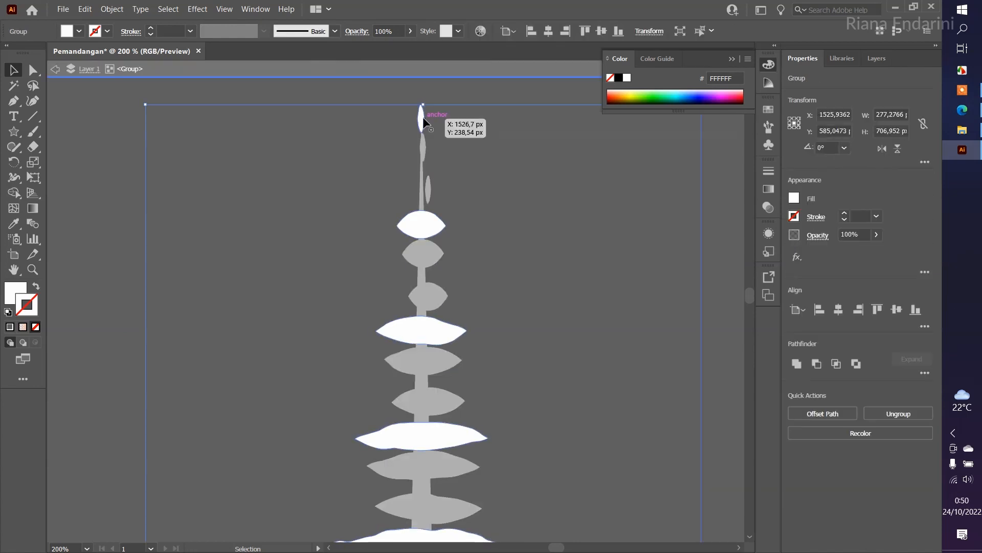
key(Delete)
key(ctrl+z)
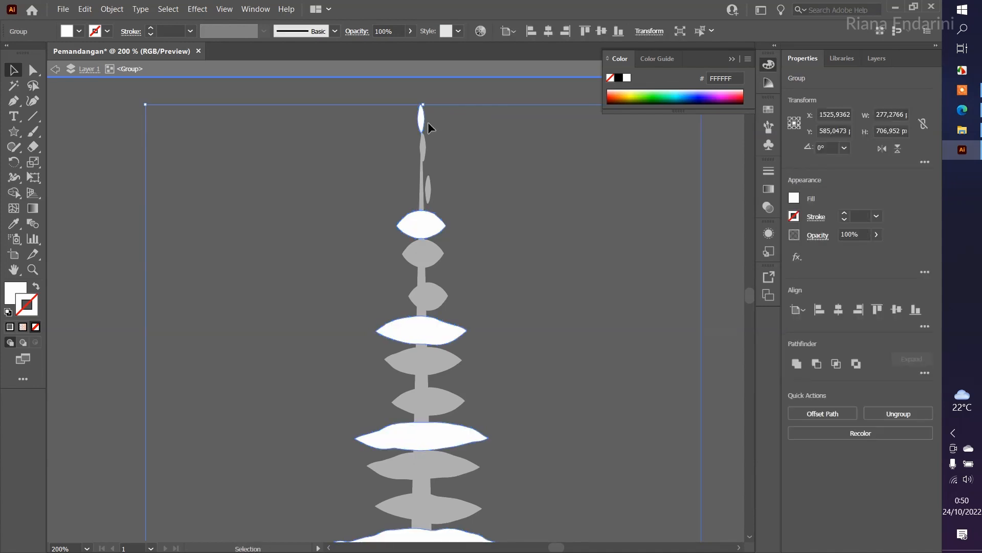
click(422, 118)
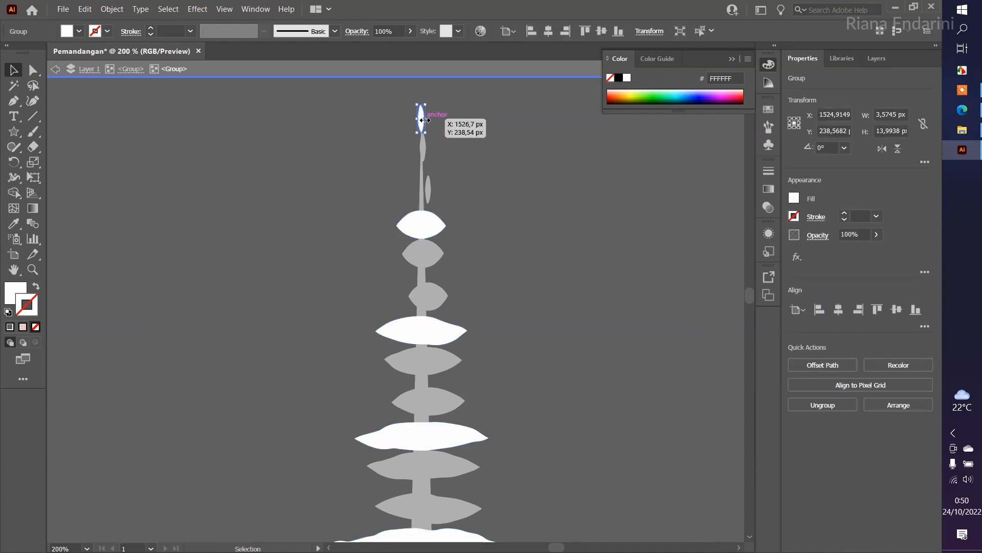
key(Delete)
double_click(446, 161)
Step: Delete the second upright sliver, just below the trunk's tip, from inside its branch group
click(424, 146)
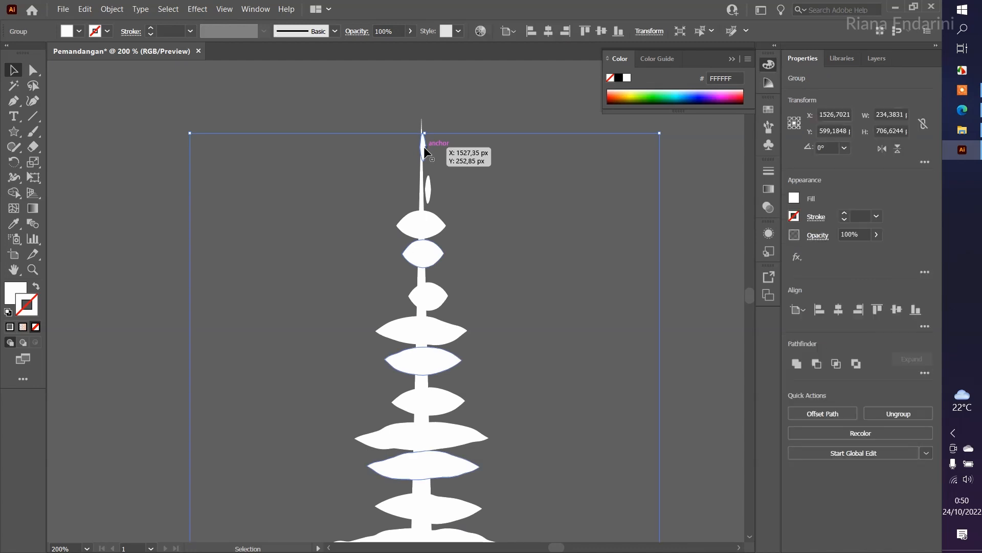
double_click(423, 149)
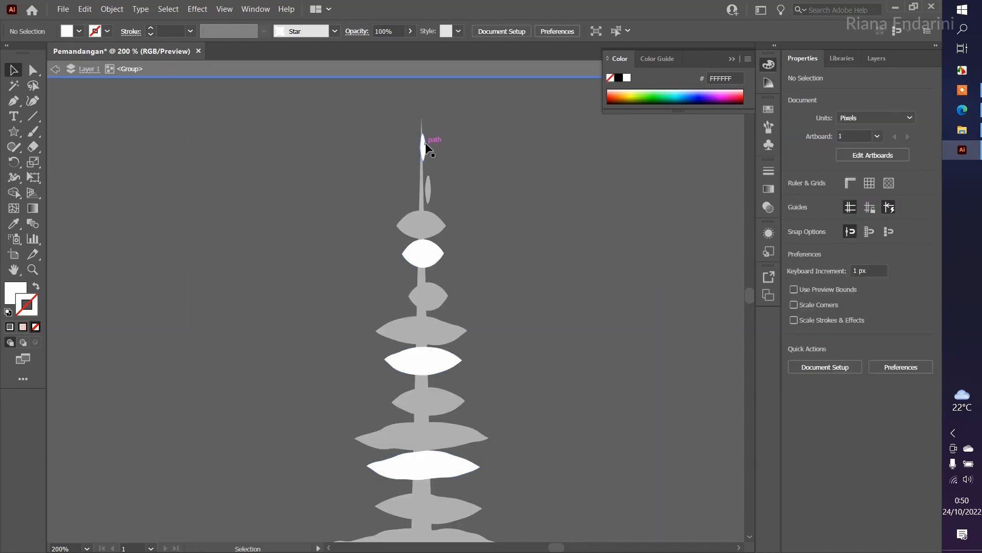
click(425, 143)
double_click(425, 143)
click(425, 147)
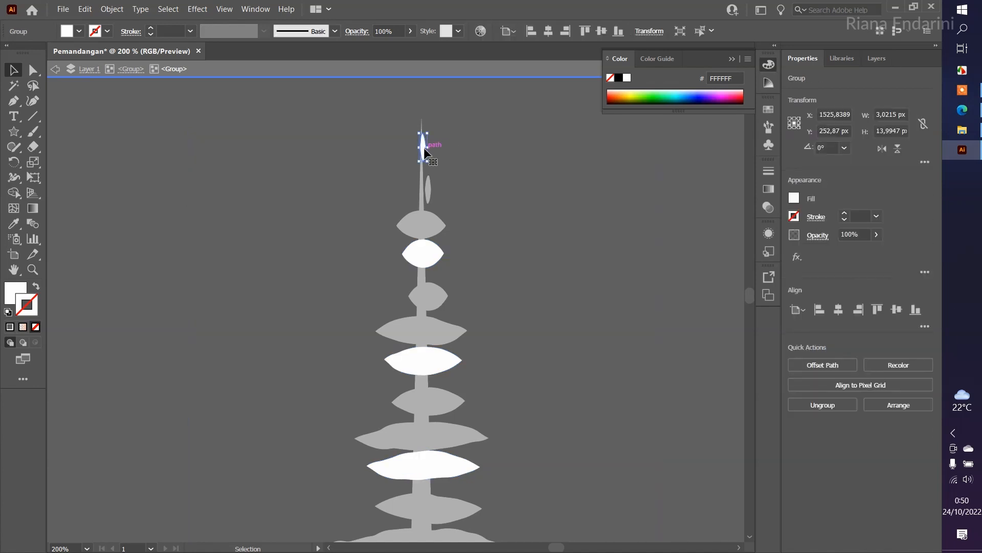
double_click(438, 174)
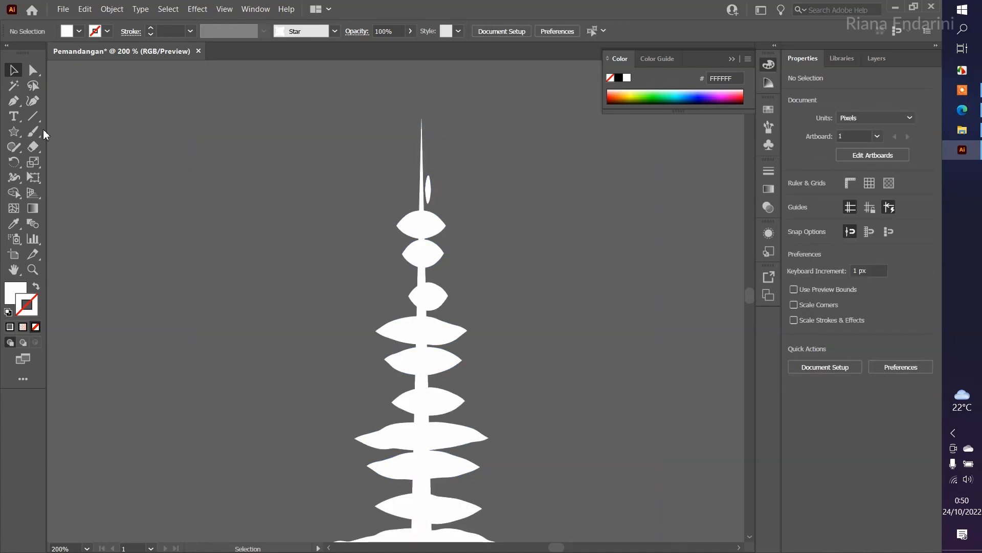
Step: Remove the last sliver beside the trunk and delete the three smallest branches below it, using Direct Selection
click(32, 71)
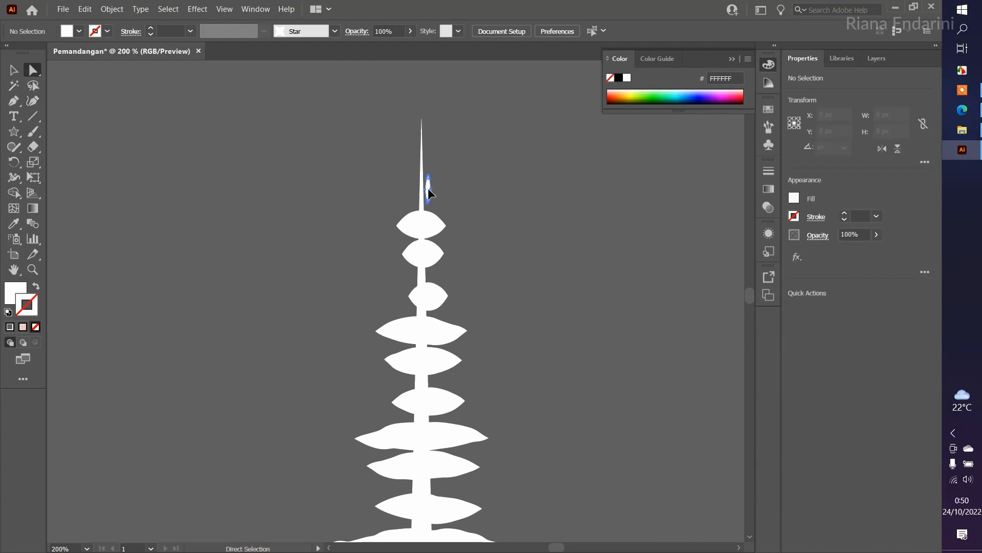
drag(429, 193, 423, 190)
click(496, 195)
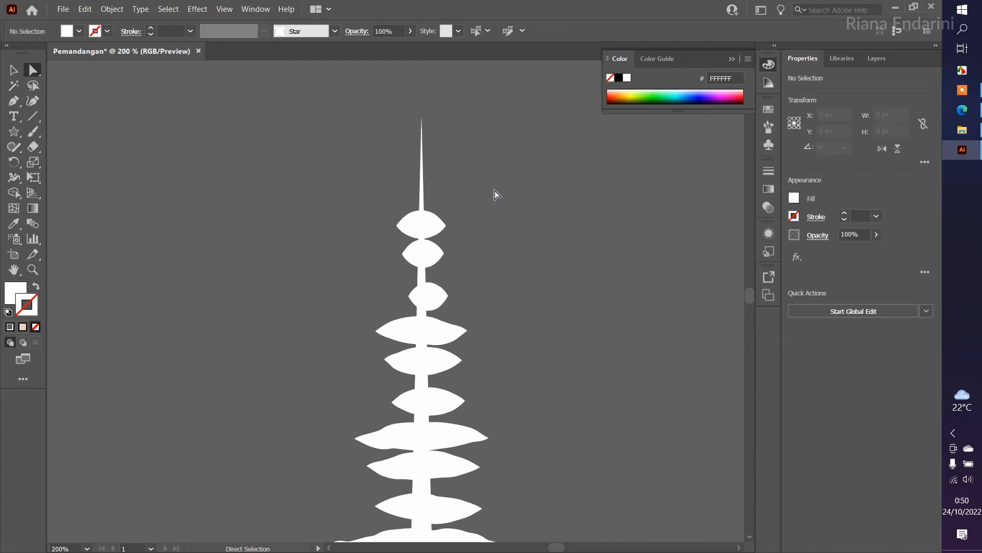
click(436, 259)
key(Delete)
click(430, 221)
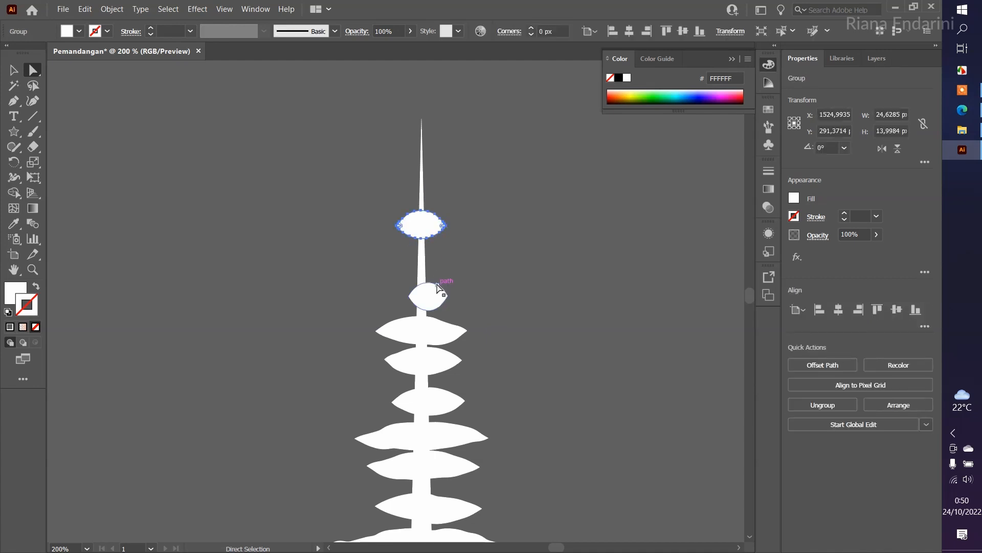
key(Delete)
click(431, 290)
key(Delete)
click(14, 71)
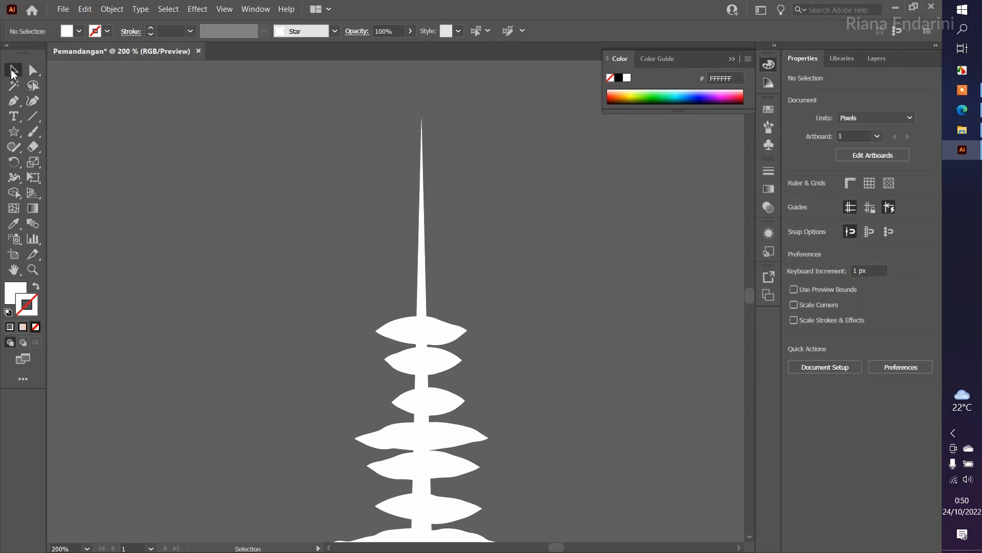
Step: Isolate the uppermost remaining branch and place copies of it and the wider branch below on the bare upper trunk
click(421, 347)
double_click(423, 335)
click(424, 337)
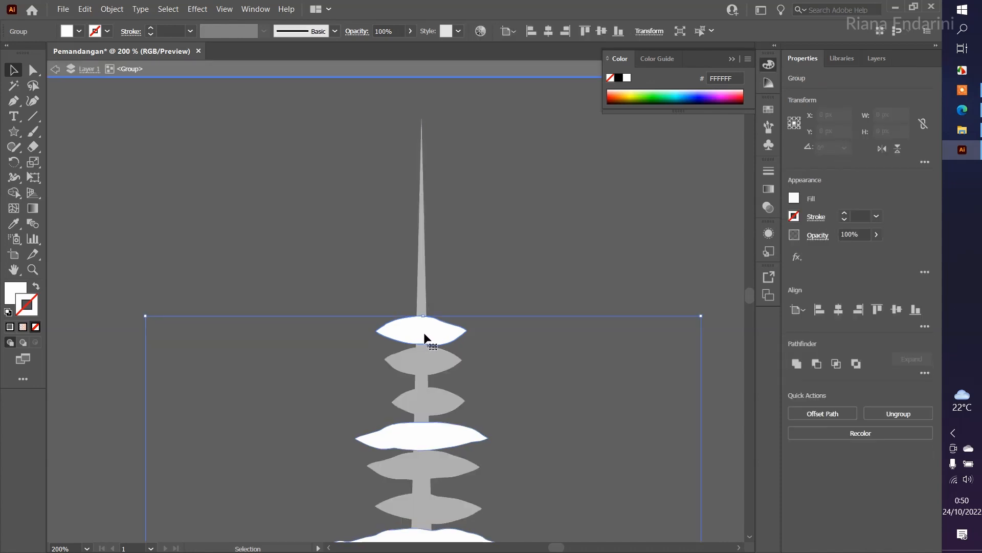
double_click(428, 335)
click(427, 336)
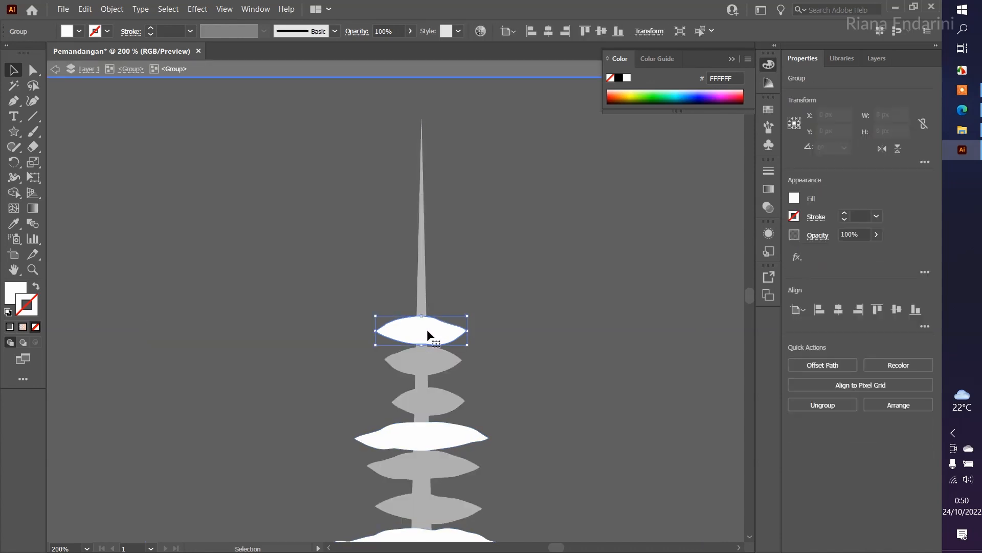
drag(427, 335, 442, 169)
drag(426, 170, 435, 165)
drag(441, 438, 435, 180)
drag(430, 182, 436, 314)
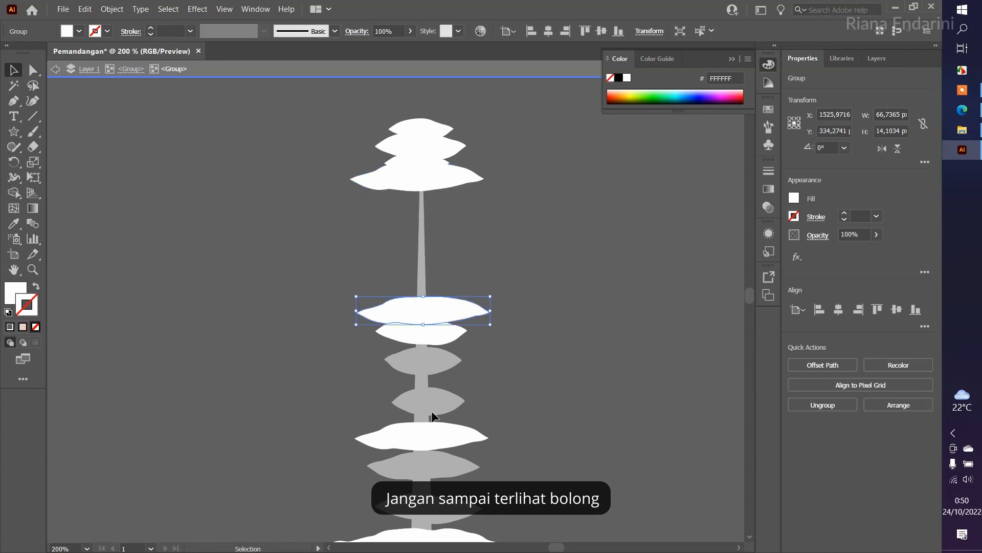
Step: Fill the remaining bare stretch of the upper trunk with closely overlapping branch copies, leaving no gaps, and exit isolation
drag(420, 534, 434, 221)
drag(432, 312, 431, 243)
drag(429, 235, 435, 211)
drag(433, 312, 430, 293)
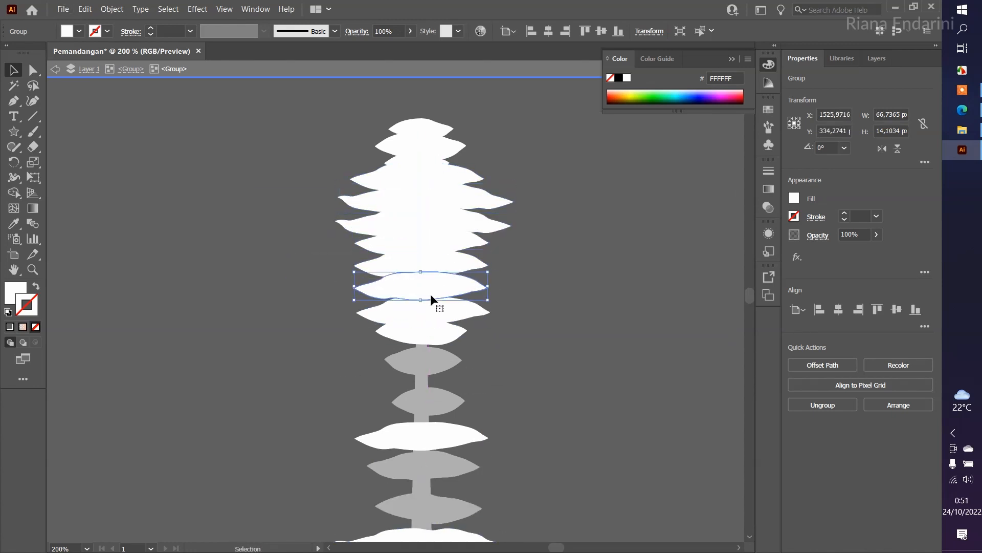
drag(490, 312, 441, 353)
key(Escape)
scroll(529, 396, down, 5)
scroll(498, 265, up, 2)
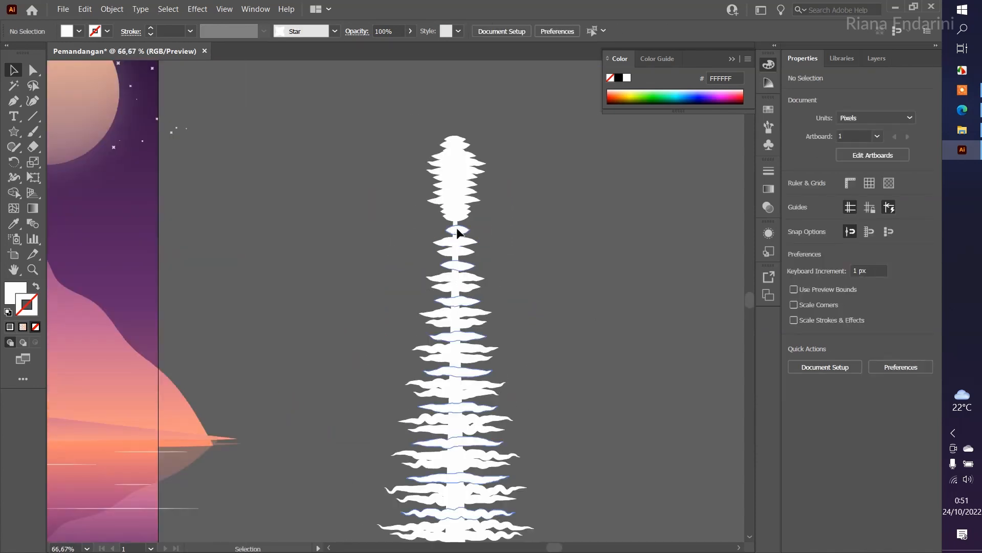
Step: Isolate the crown's branch group, narrow its clustered branches to about 48 px, and shape the topmost one to about 20 × 6 px
double_click(485, 148)
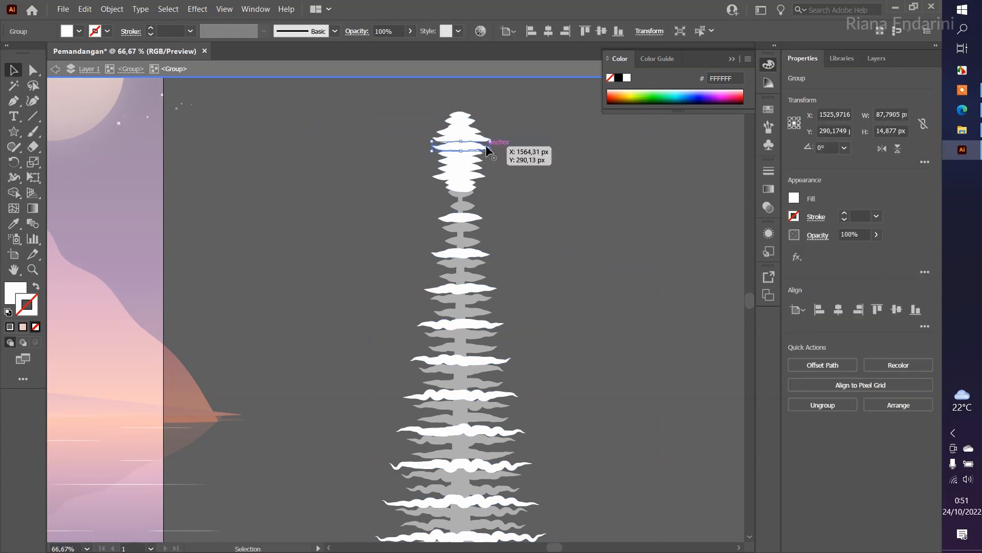
drag(446, 184, 491, 113)
drag(432, 148, 446, 152)
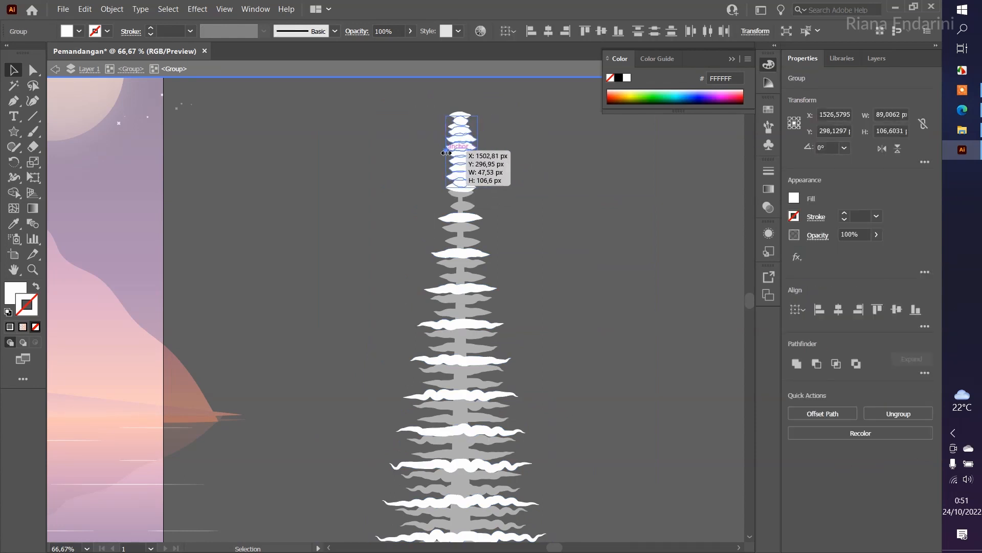
drag(460, 114, 460, 117)
scroll(459, 118, up, 2)
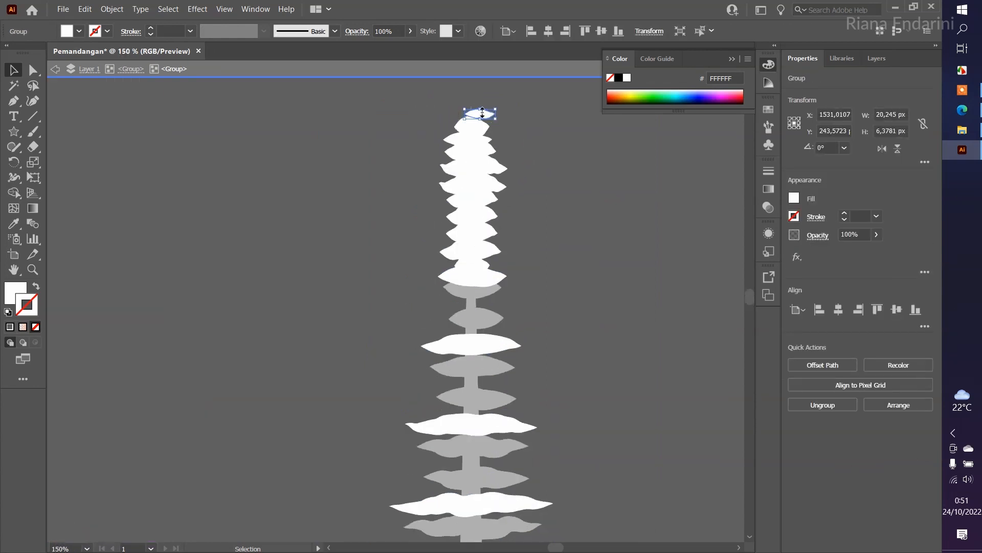
Step: Fill the gaps between the branches along the trunk with an offset branch group and leave isolation
scroll(544, 226, down, 2)
drag(507, 243, 507, 231)
scroll(508, 307, down, 3)
double_click(506, 393)
double_click(506, 394)
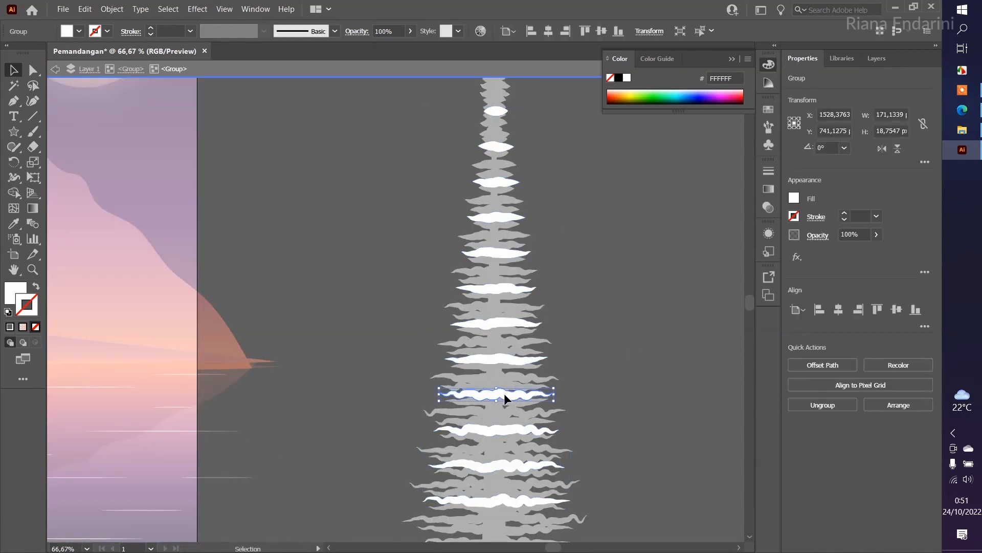
double_click(505, 395)
double_click(626, 366)
scroll(579, 381, down, 1)
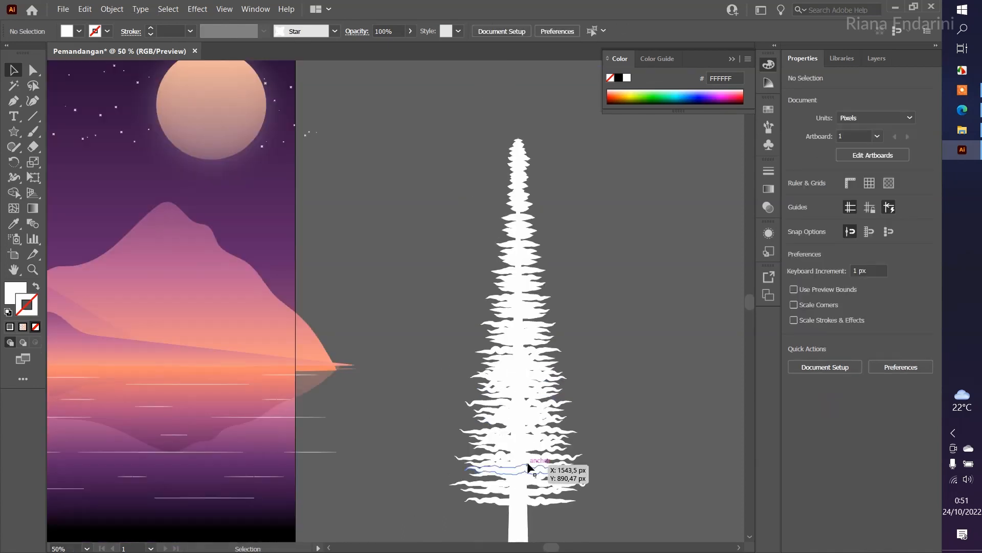
Step: Isolate the branch group below the crown, move its uppermost short branch into the gap under the crown, and exit isolation
drag(528, 465, 514, 415)
scroll(512, 164, up, 3)
drag(525, 105, 487, 216)
double_click(487, 221)
drag(487, 221, 495, 212)
double_click(496, 213)
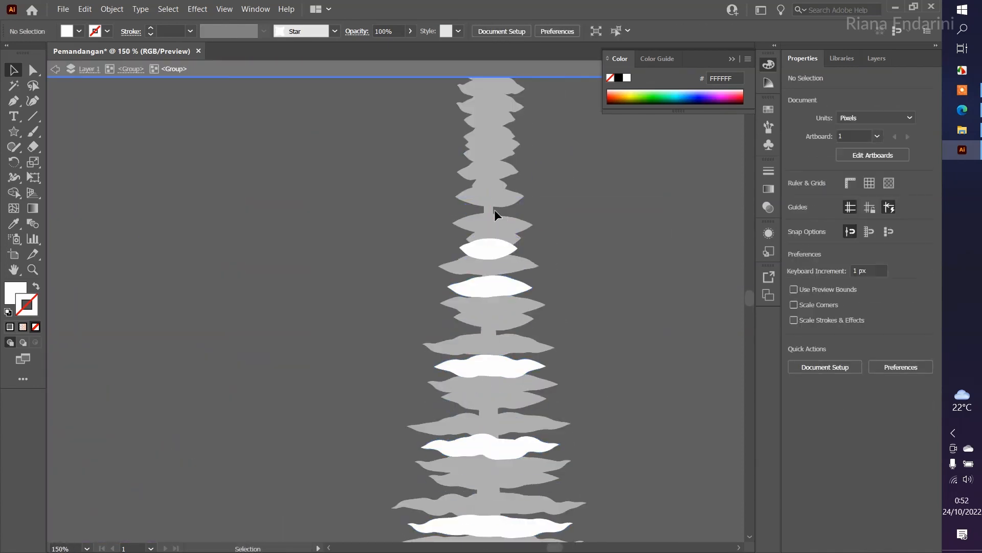
double_click(578, 200)
Step: Delete the surplus overlapping branches that crowd the crown, using Direct Selection
key(a)
click(490, 197)
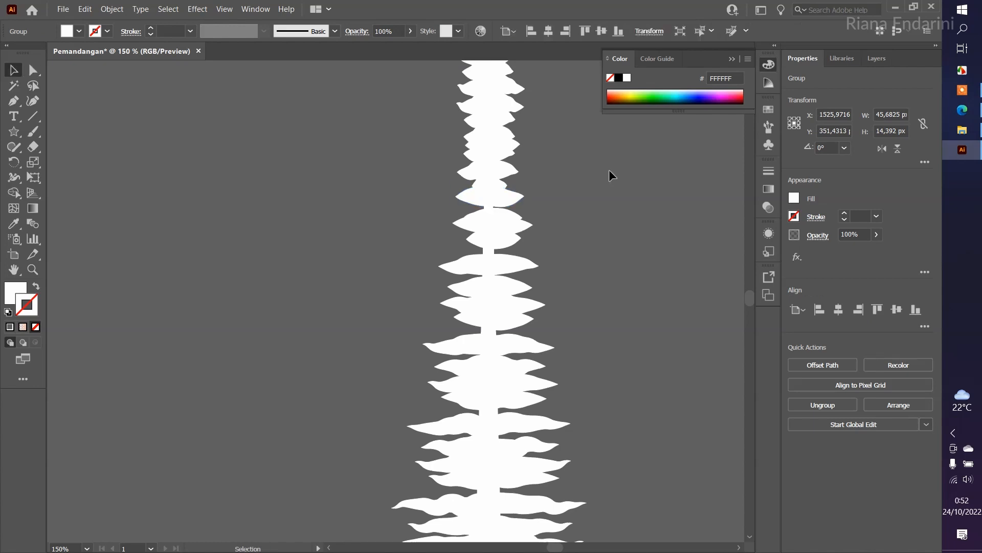
click(610, 176)
key(ctrl+z)
scroll(494, 156, up, 1)
click(490, 129)
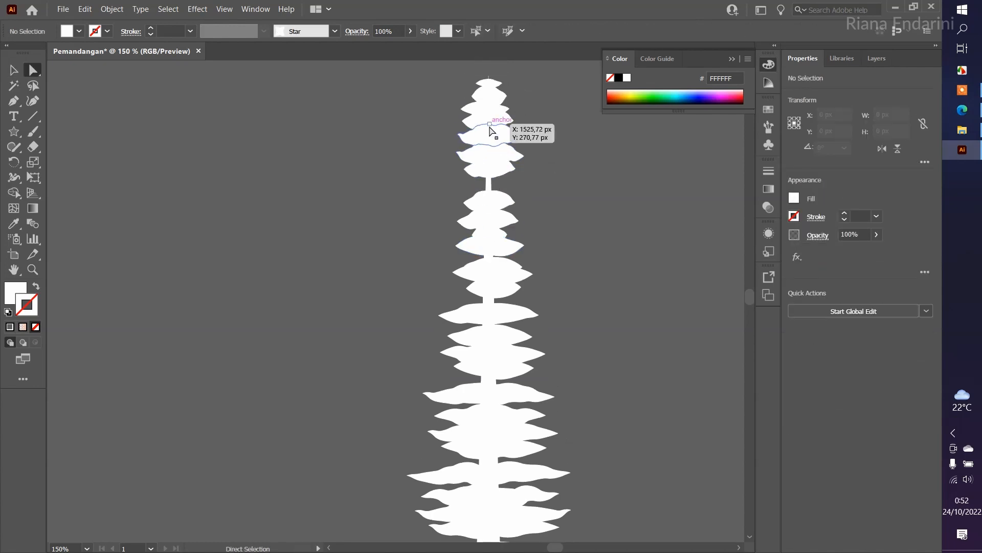
key(Delete)
Step: Isolate the crown's branch group and shift its remaining branches along the trunk to space them evenly
key(v)
double_click(495, 170)
double_click(494, 170)
drag(493, 170, 494, 177)
click(490, 123)
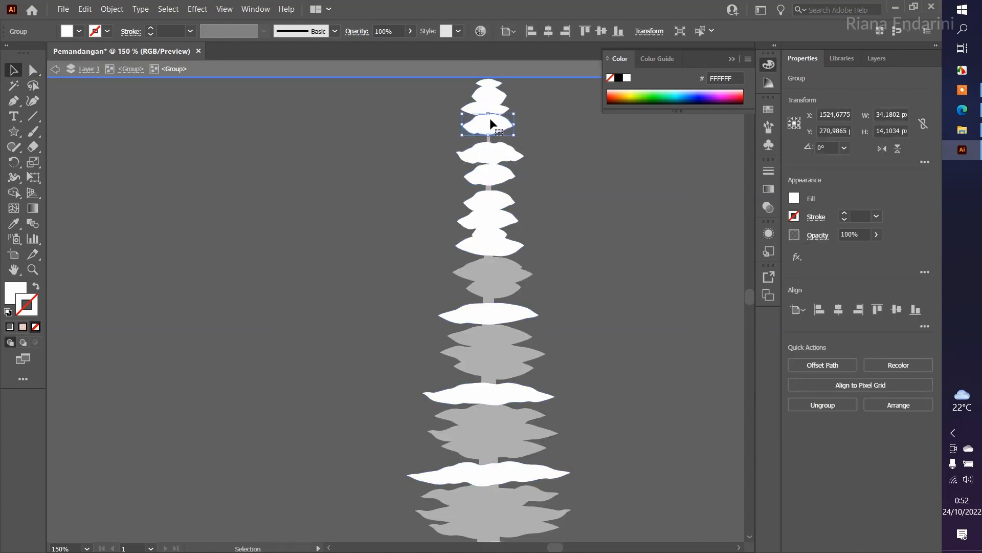
drag(489, 119, 490, 91)
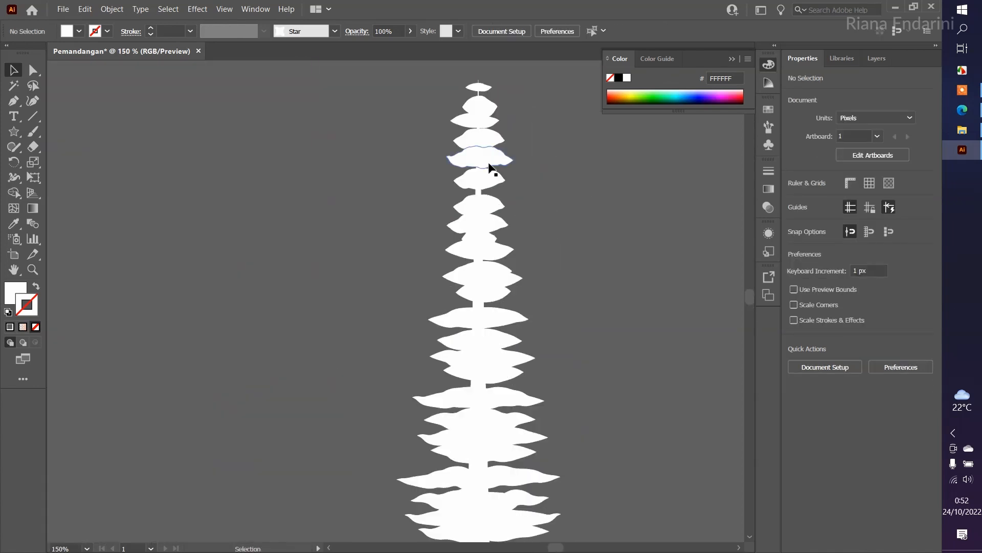
Step: Isolate the crown again, bring its lower short branch up close to the tip, and leave isolation
click(480, 180)
double_click(479, 180)
drag(479, 180, 480, 100)
click(540, 184)
click(516, 111)
click(481, 118)
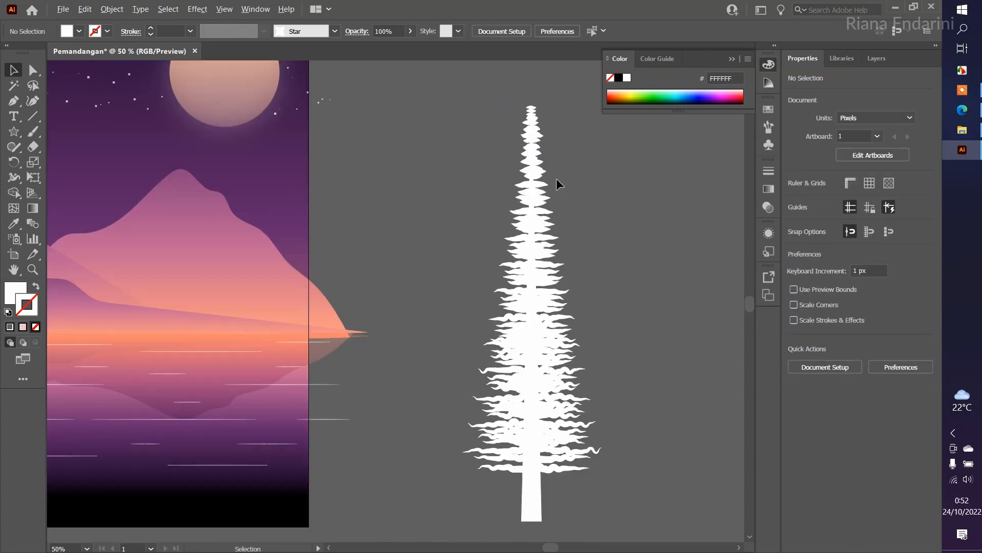
Step: Isolate the lower branch group, cover the gaps along the lower and middle trunk with copies of its branches, and exit isolation
scroll(606, 306, up, 5)
double_click(447, 361)
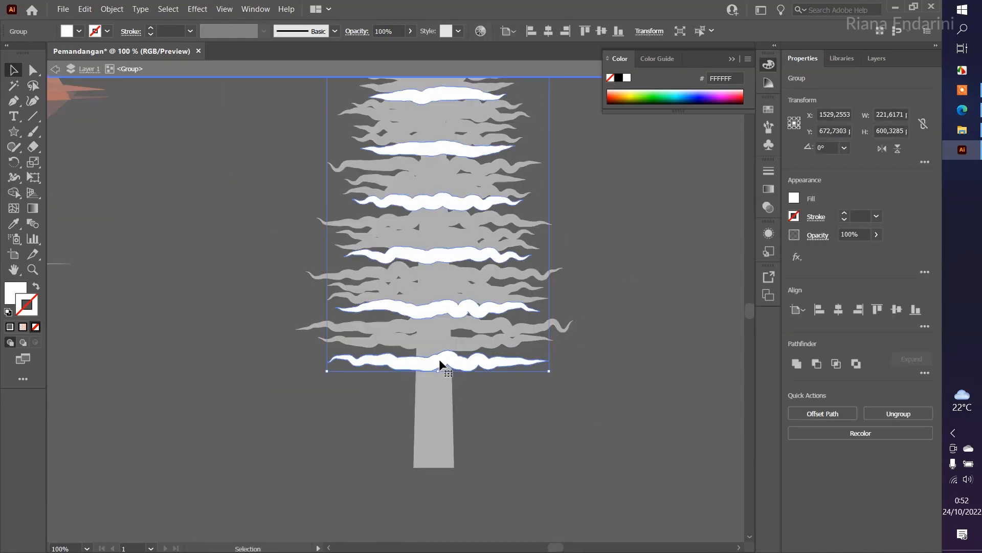
drag(446, 345, 453, 156)
scroll(457, 195, up, 3)
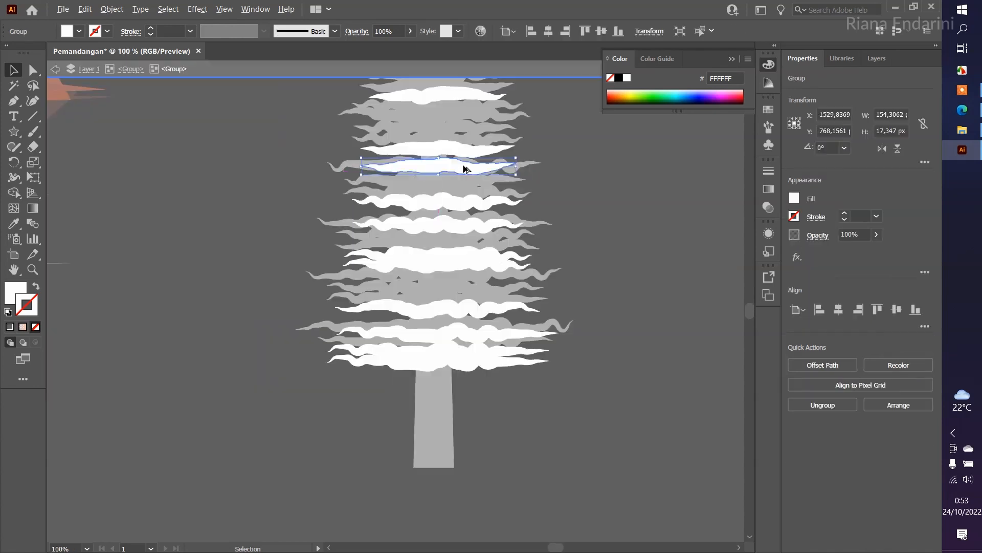
drag(466, 169, 470, 155)
scroll(470, 155, up, 3)
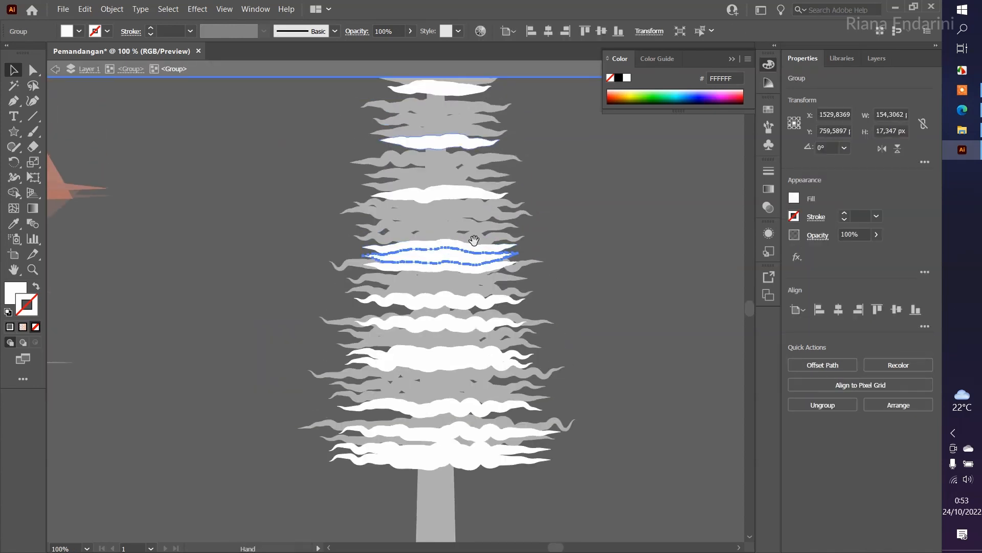
drag(456, 187, 455, 155)
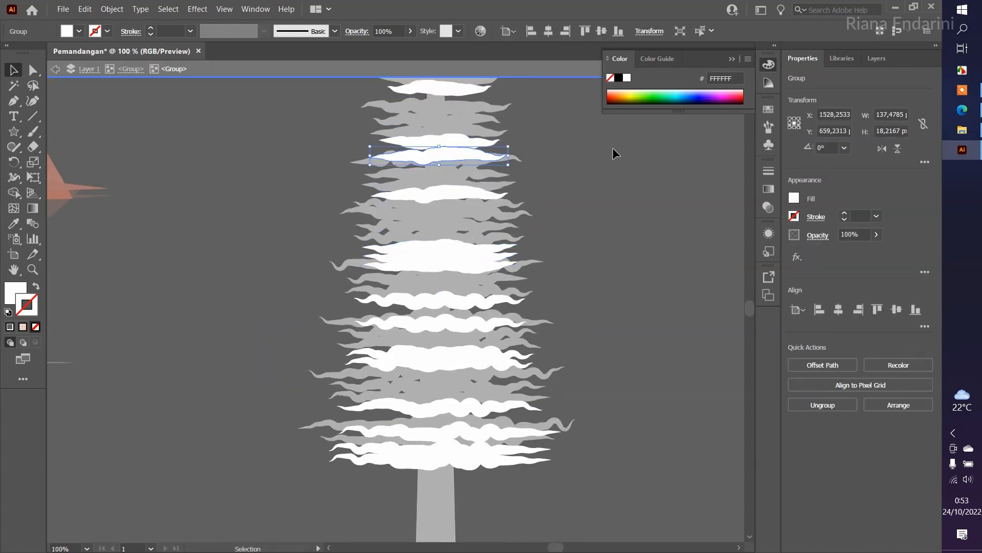
double_click(613, 153)
Step: Select the whole white tree and keep a spare copy outside the artboard, below the reference palette
scroll(609, 182, down, 3)
drag(609, 182, 555, 261)
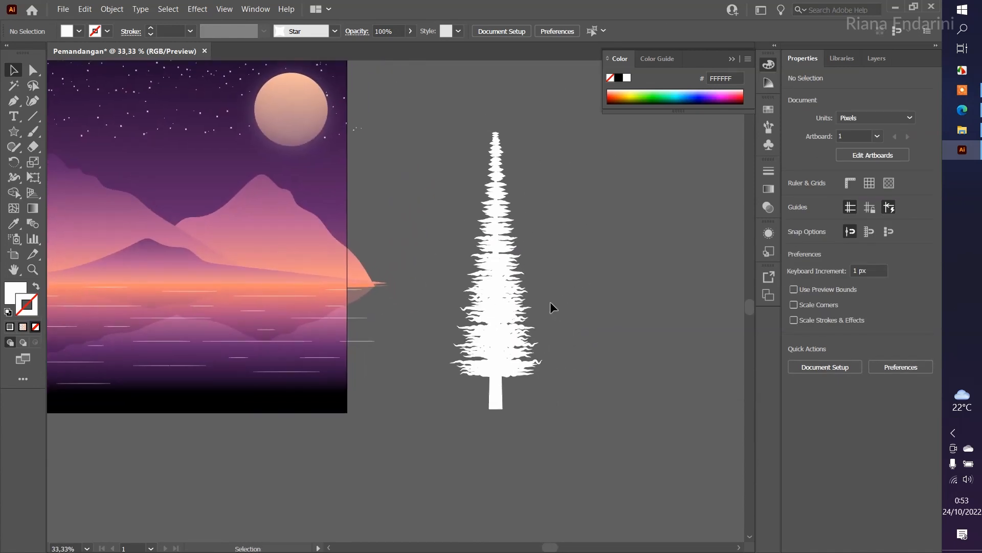
drag(552, 307, 538, 341)
click(583, 420)
key(ctrl+a)
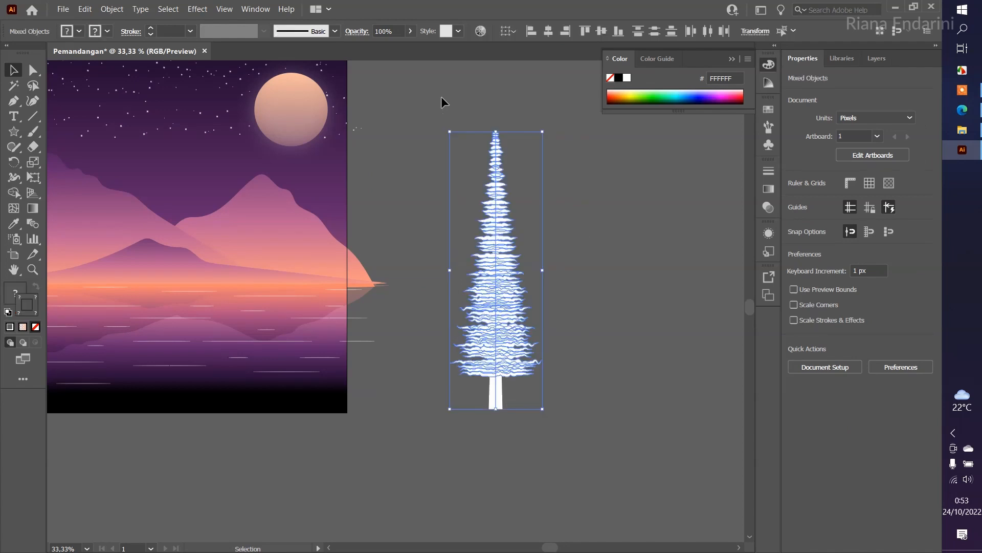
scroll(459, 197, down, 2)
drag(484, 253, 484, 228)
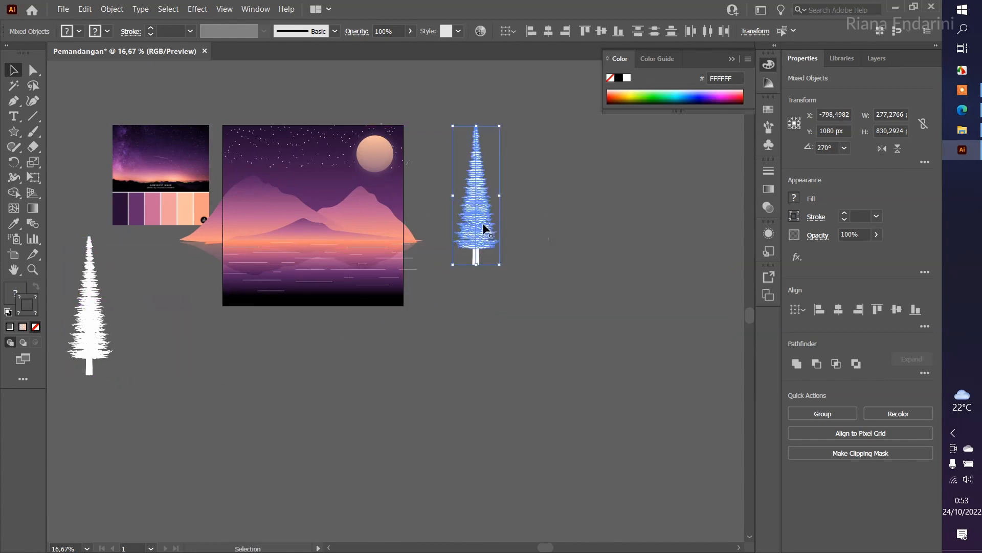
Step: Expand the appearance of the tree beside the artboard and set its fill to black (000000)
click(111, 10)
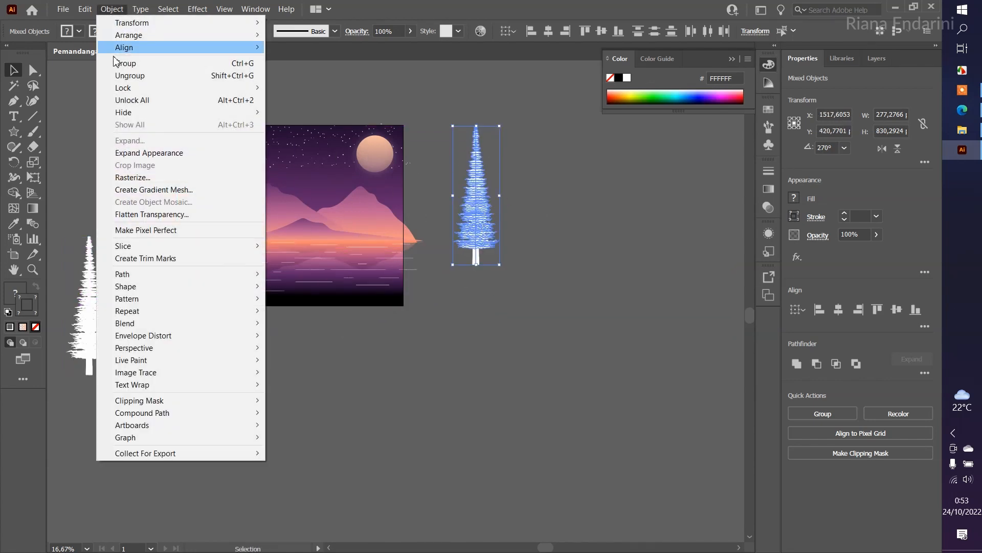
click(139, 152)
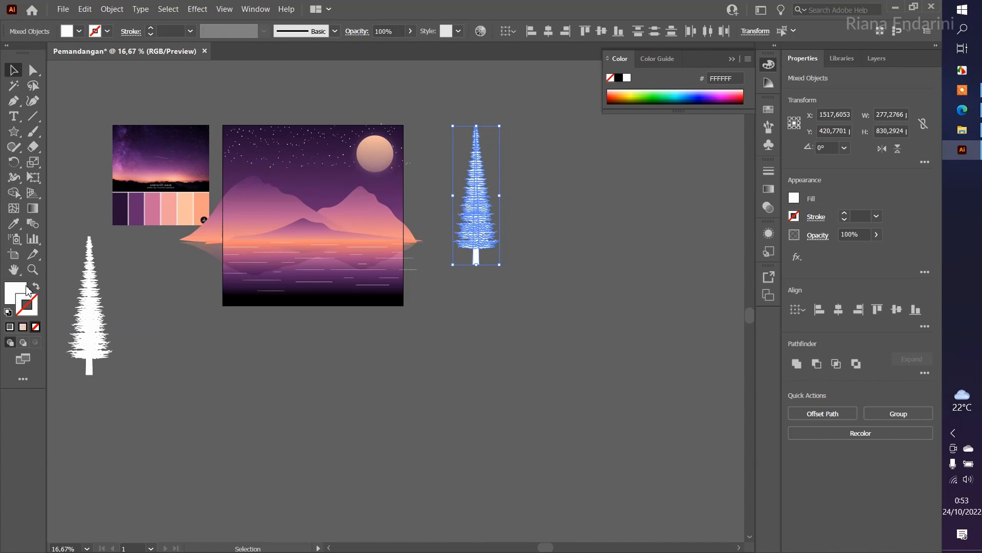
double_click(16, 293)
click(531, 307)
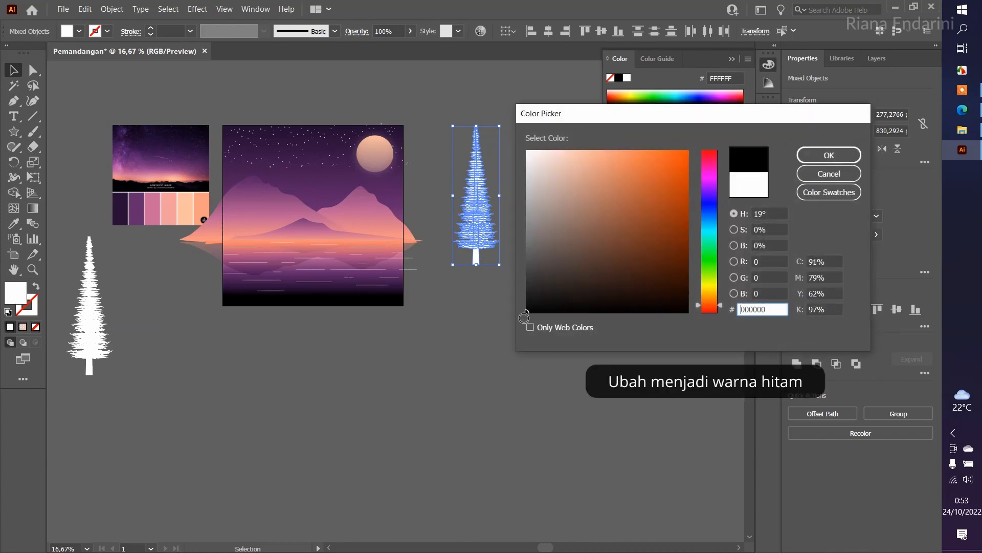
click(837, 153)
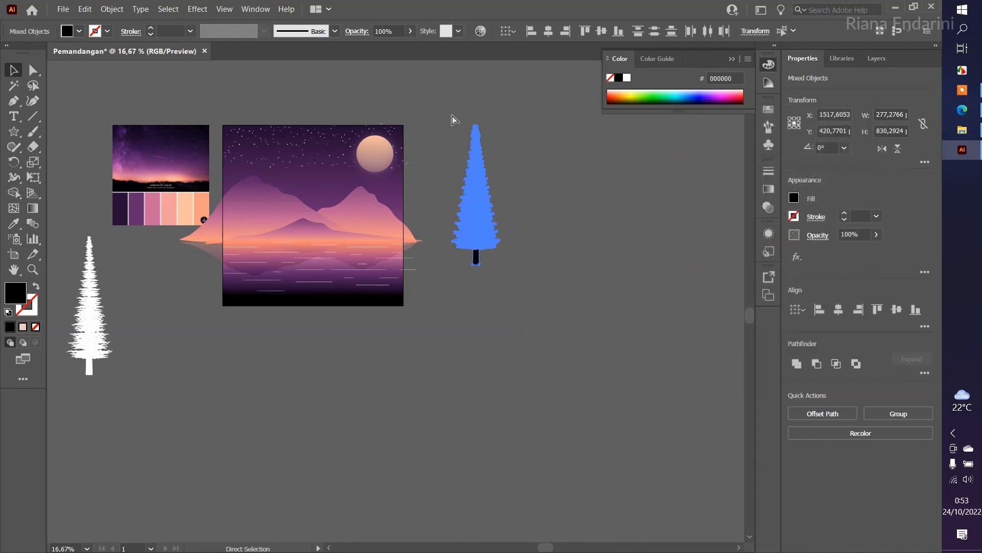
Step: Group the black tree's parts and rename the group as Cemara
key(ctrl+g)
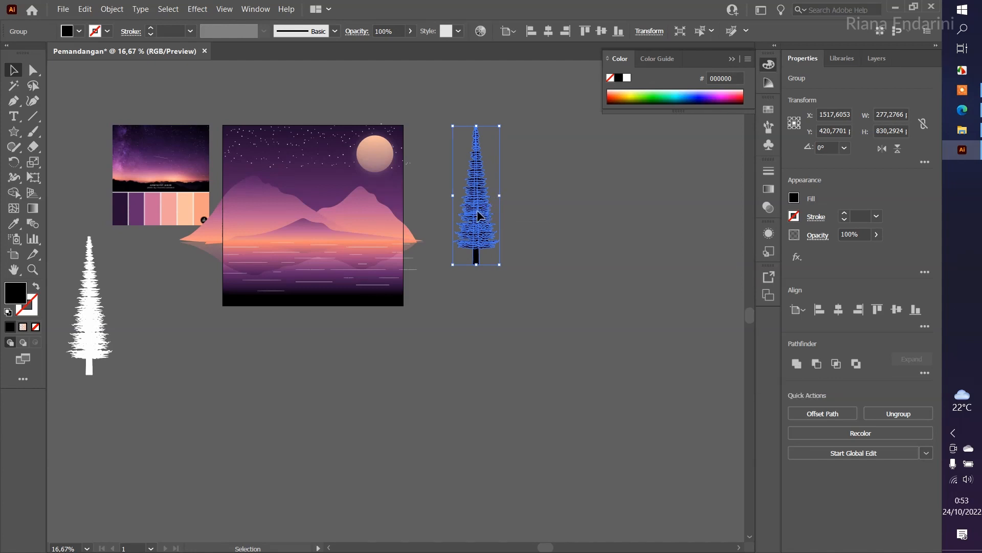
click(876, 59)
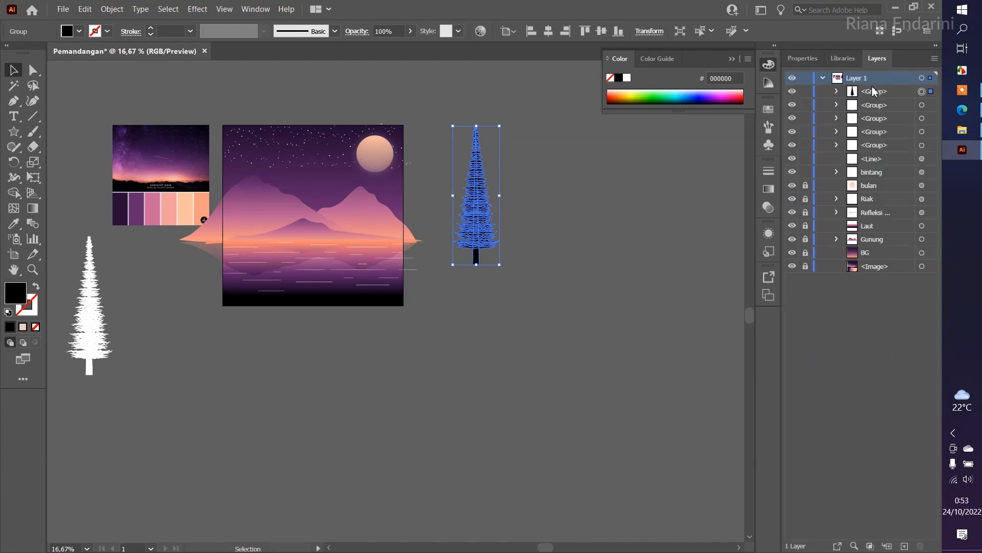
double_click(869, 91)
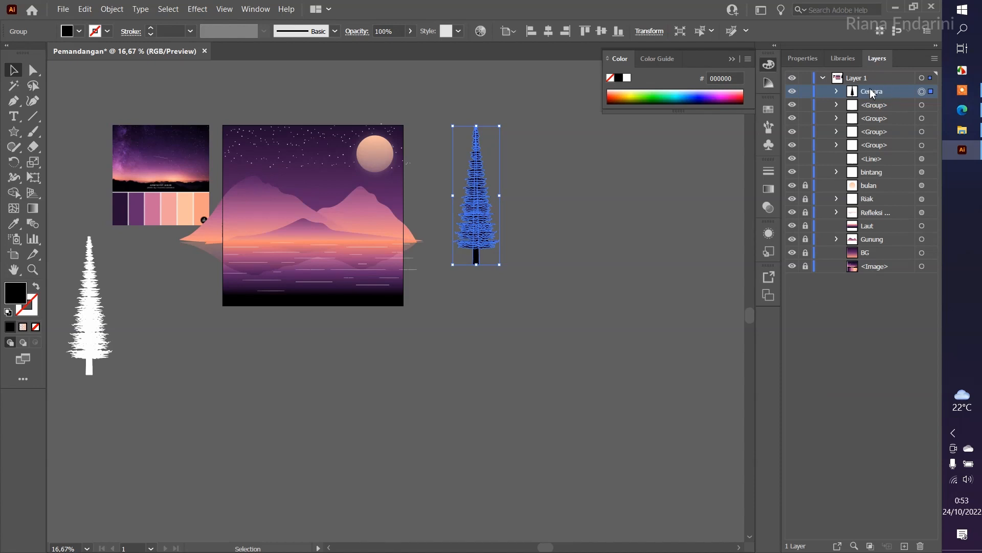
Step: Move the black tree onto the illustration's left edge, with its trunk base on the artboard's lower edge
drag(495, 225, 243, 271)
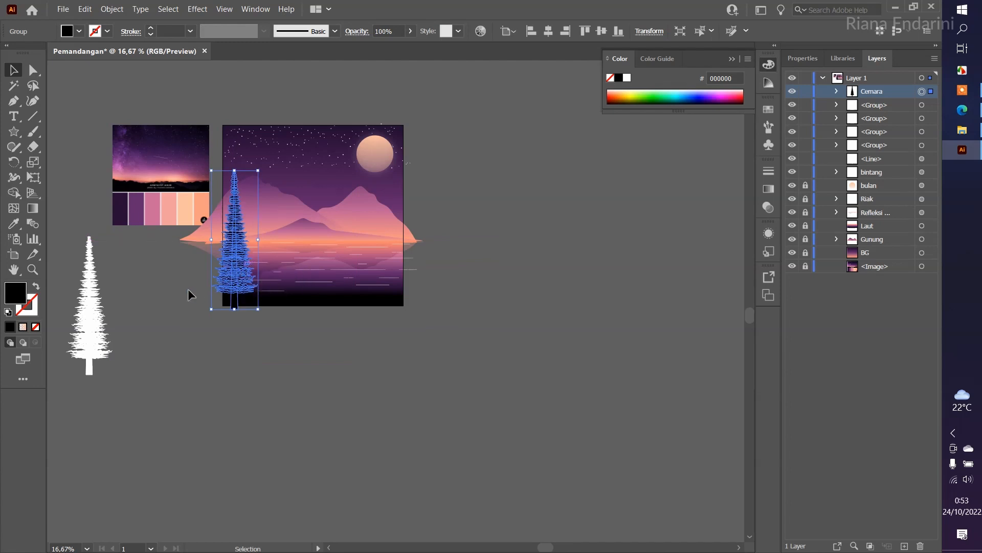
click(249, 376)
scroll(307, 338, up, 3)
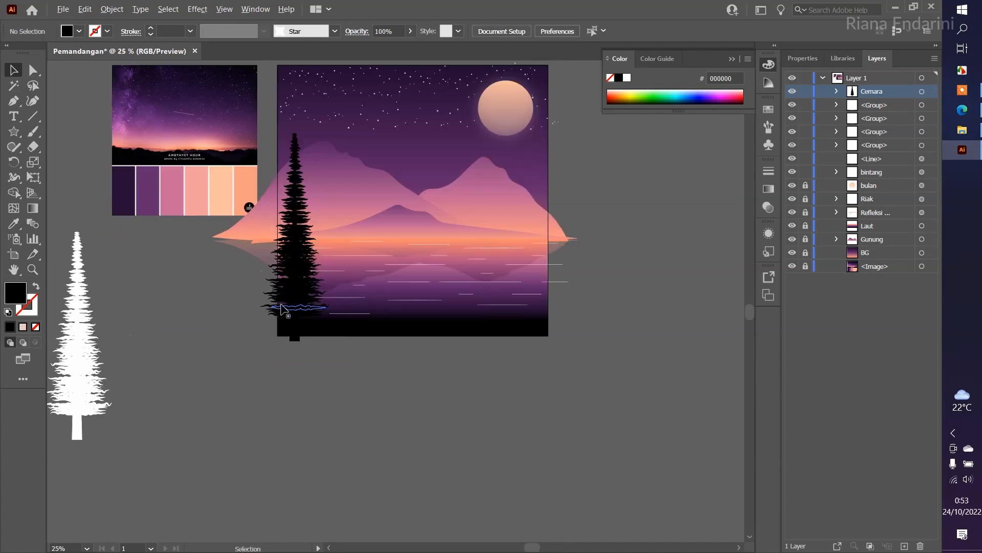
mouse_move(282, 304)
mouse_down()
mouse_move(301, 292)
mouse_move(283, 294)
mouse_up()
scroll(302, 261, down, 2)
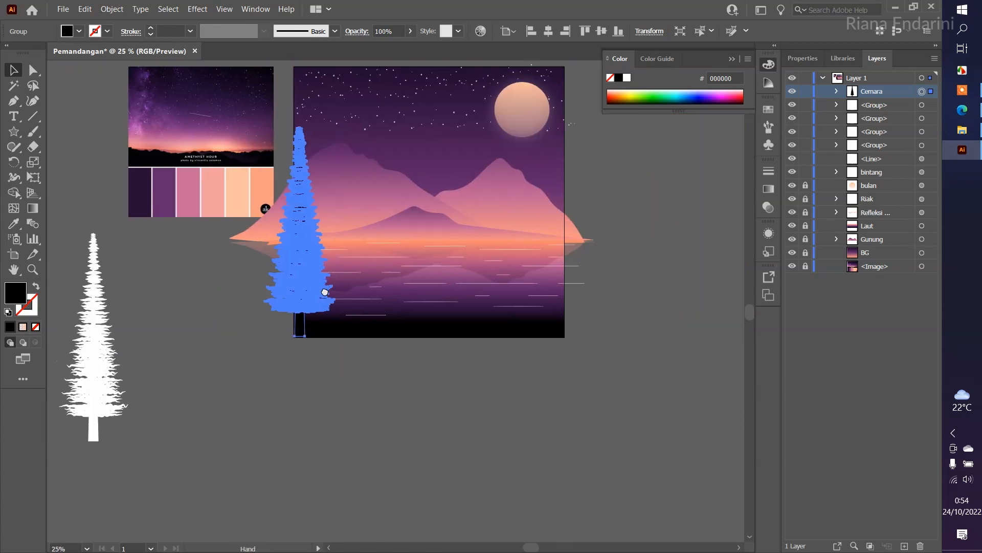
Step: Add two shorter copies of the tree beside it on the artboard's lower edge, sizing the third tree to about 292 × 758 px
drag(305, 288, 378, 218)
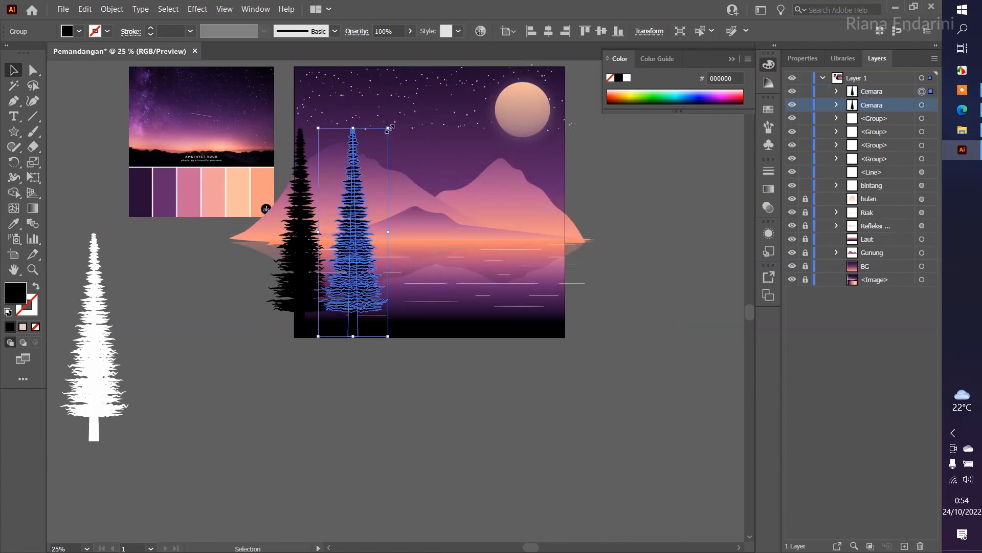
drag(388, 128, 377, 149)
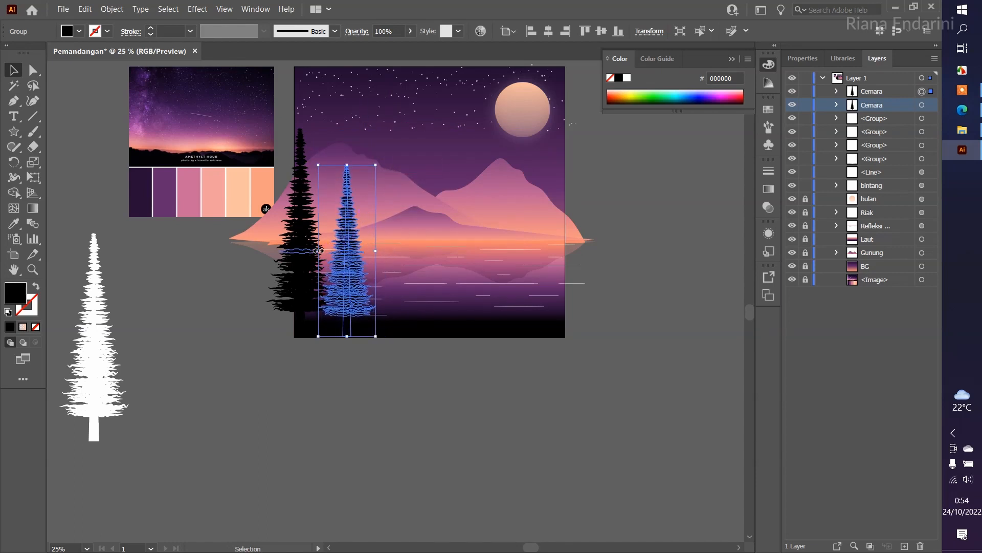
drag(319, 250, 373, 289)
scroll(339, 316, up, 2)
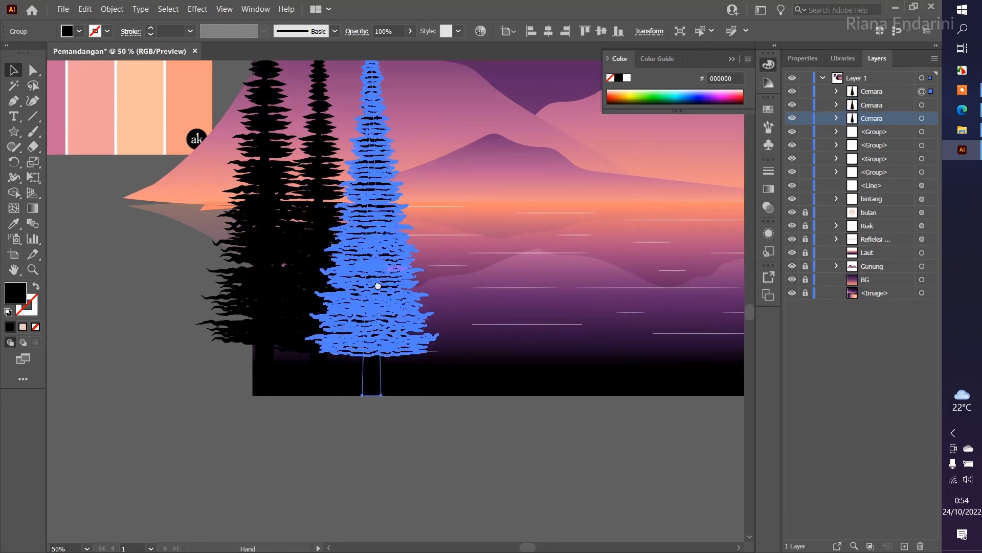
drag(376, 58, 374, 222)
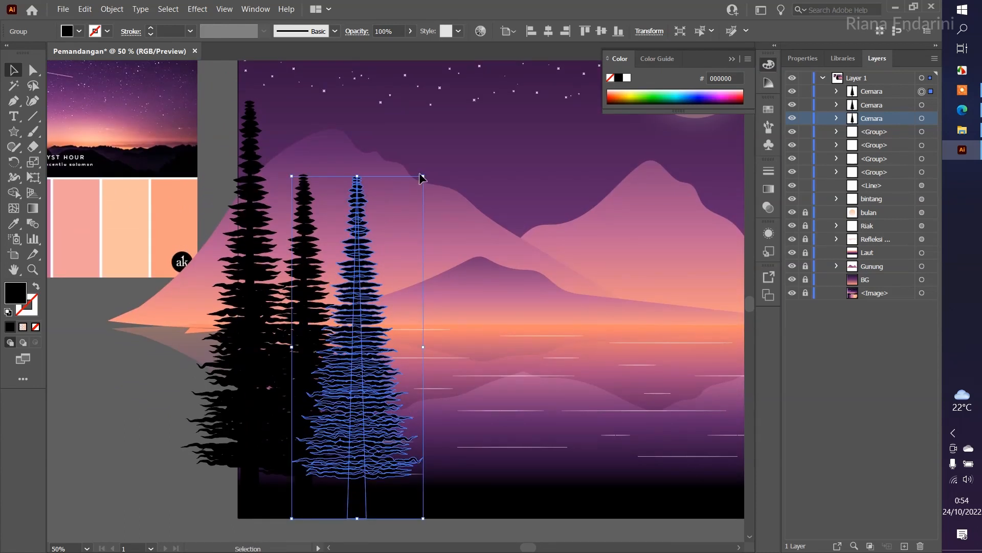
drag(428, 174, 465, 144)
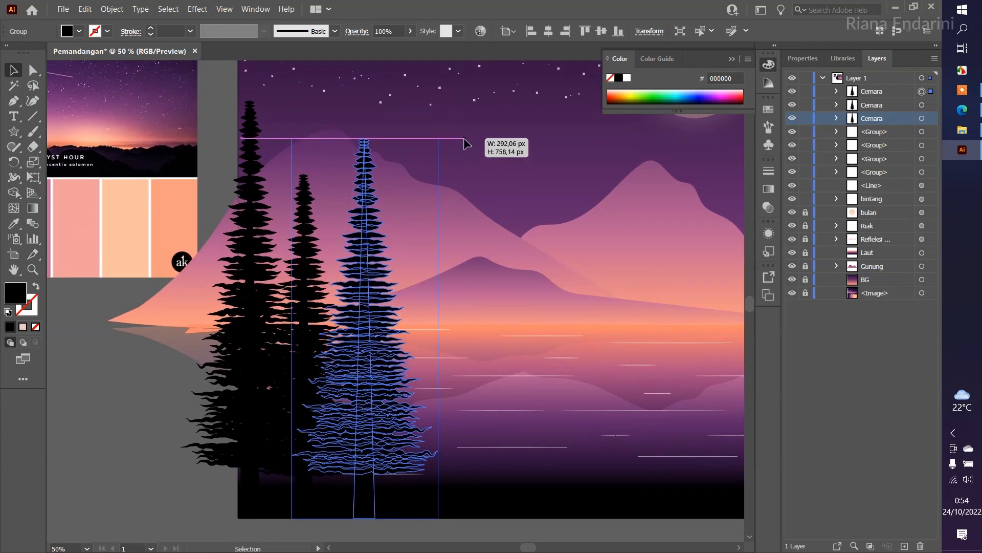
Step: Vary the third tree by moving alternate foliage tiers inside its group and adjusting the foliage's width
double_click(378, 236)
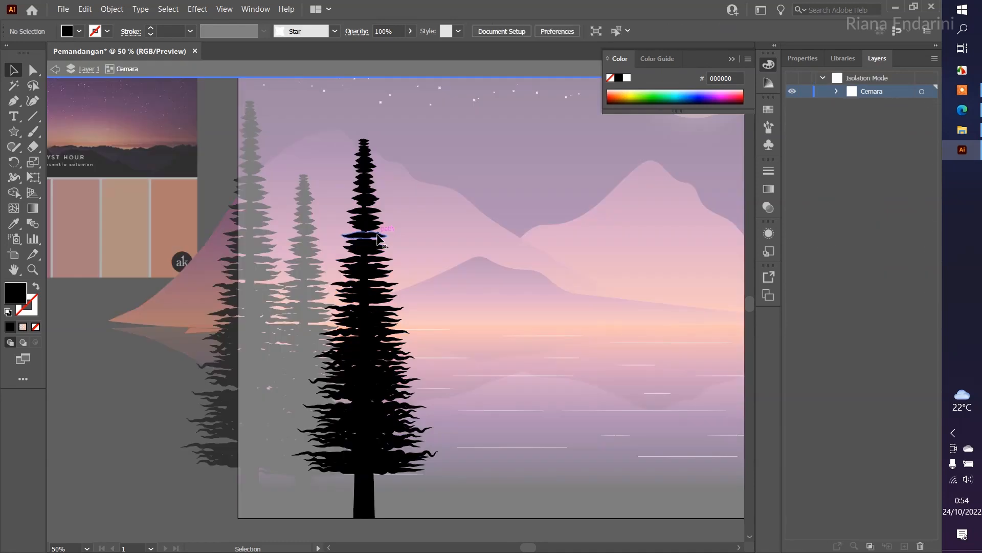
mouse_move(377, 236)
mouse_down()
mouse_move(378, 223)
mouse_move(377, 249)
mouse_move(379, 233)
mouse_up()
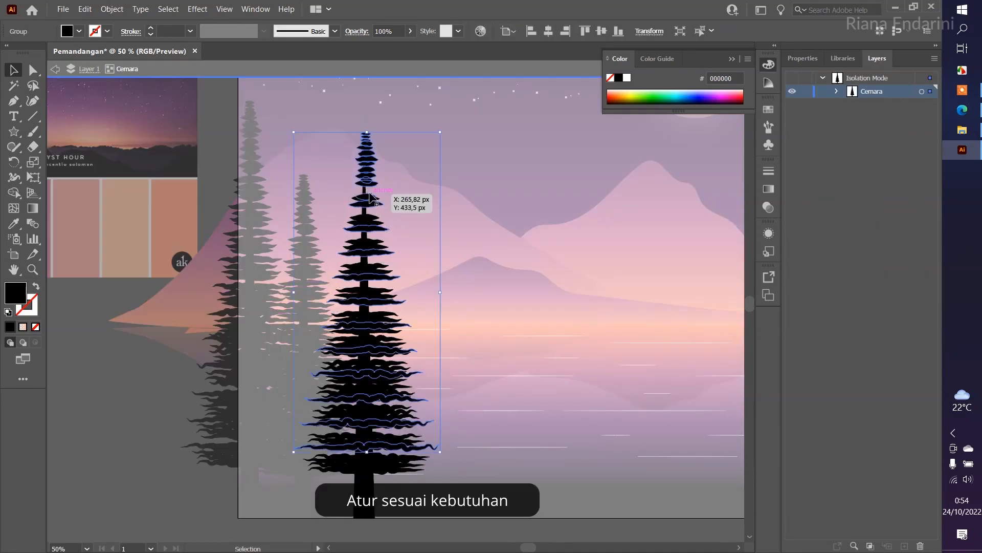
drag(368, 199, 363, 154)
drag(441, 297, 451, 298)
double_click(451, 235)
scroll(328, 363, down, 1)
Step: Move the foliage tier near the tip of the middle tree to tighten the gaps at its top
click(344, 353)
scroll(300, 226, up, 7)
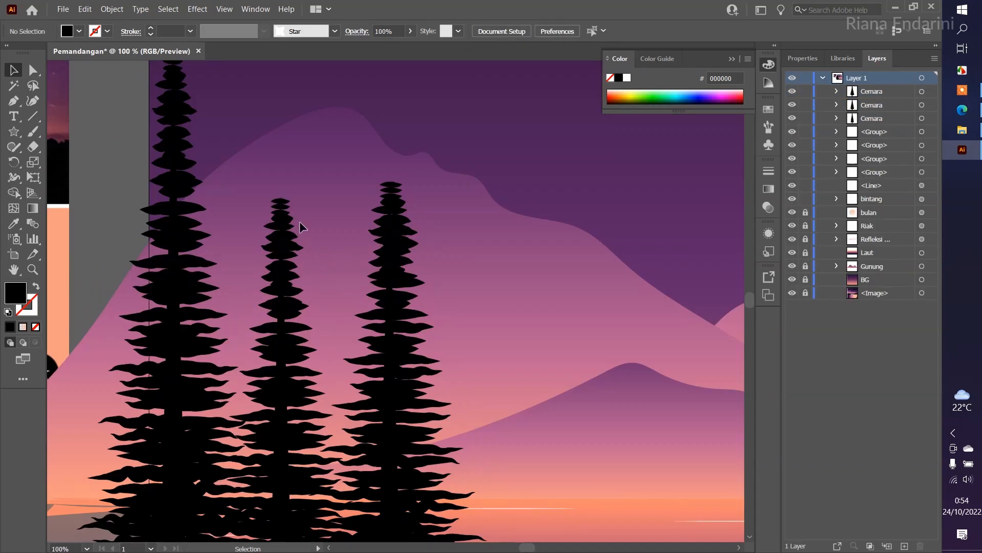
double_click(258, 187)
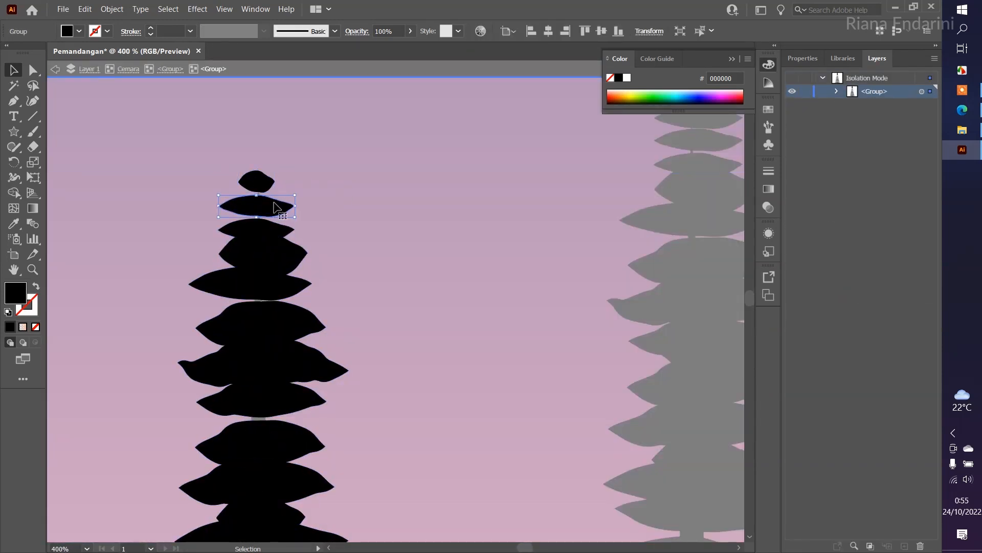
drag(266, 214, 267, 214)
click(312, 146)
double_click(312, 145)
double_click(296, 213)
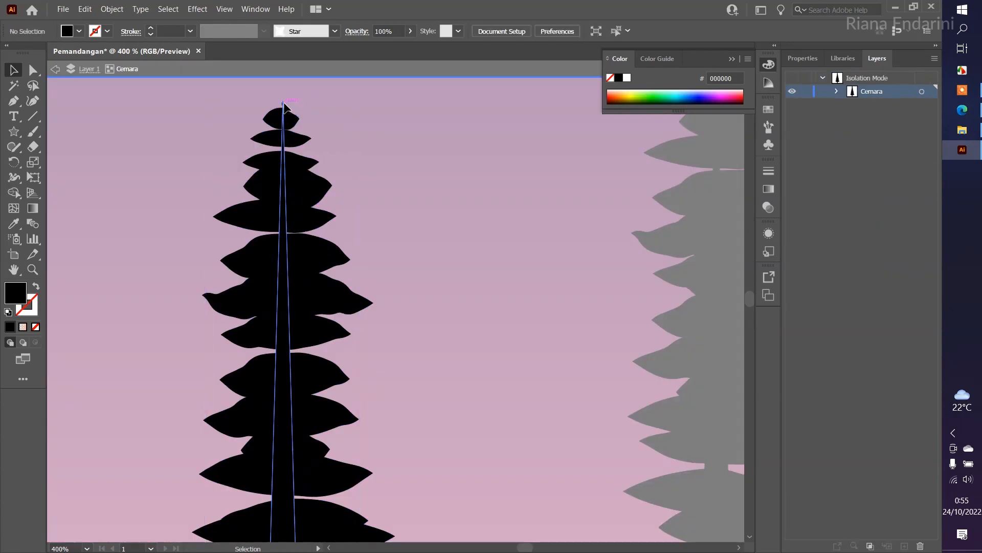
Step: Lower the trunk of the middle tree within its group until its tip is hidden behind the top foliage
click(349, 85)
scroll(349, 85, down, 3)
scroll(332, 95, up, 3)
double_click(329, 115)
drag(329, 115, 331, 121)
double_click(406, 97)
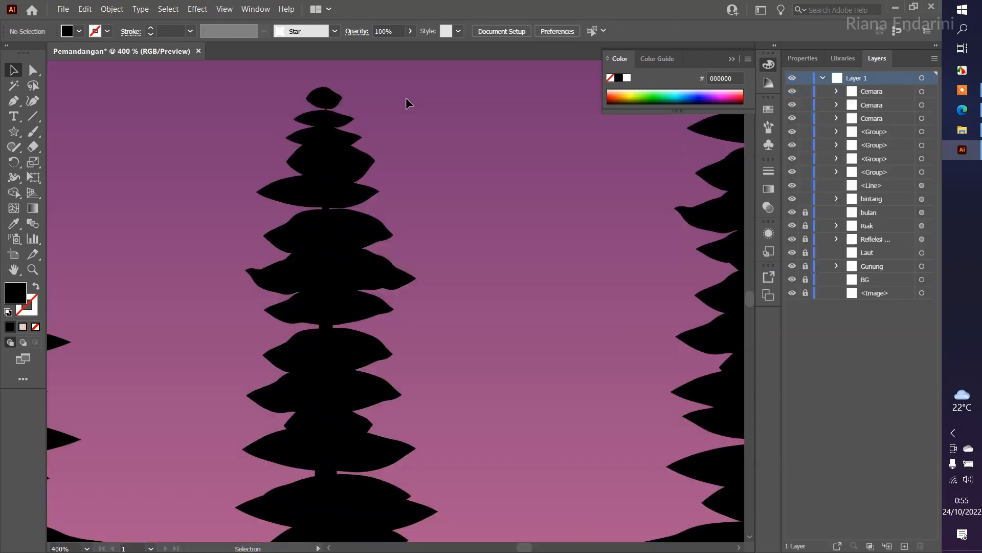
Step: Adjust the foliage tiers near the treetop so the spacing between them varies
scroll(406, 97, down, 5)
scroll(451, 85, up, 5)
double_click(381, 149)
double_click(381, 150)
click(381, 150)
drag(424, 151, 379, 152)
drag(356, 153, 375, 164)
drag(376, 176, 411, 180)
drag(342, 245, 345, 251)
scroll(509, 210, down, 5)
double_click(561, 190)
scroll(491, 215, down, 3)
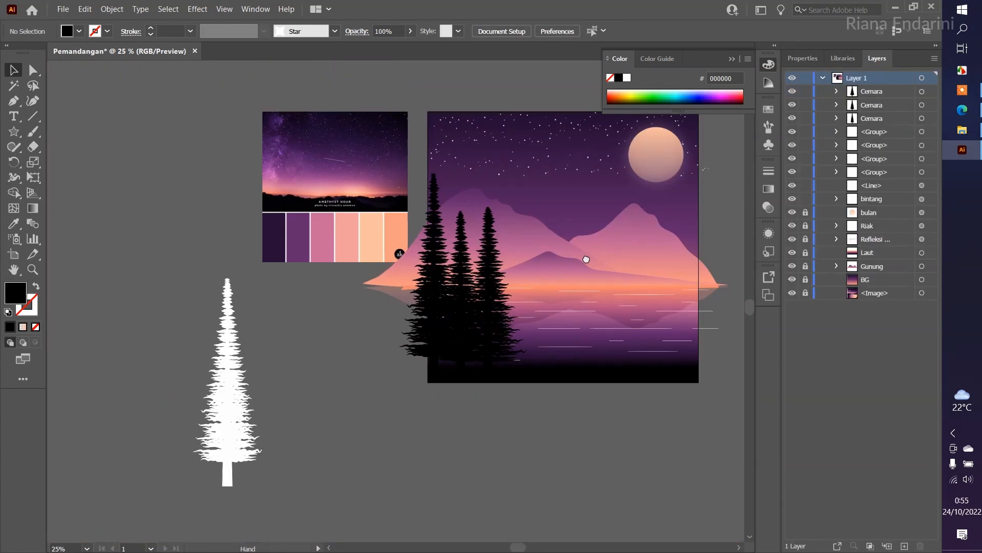
Step: Move the second and third trees closer to the tall tree at the illustration's left edge
drag(586, 259, 552, 271)
click(453, 292)
drag(426, 291, 421, 257)
drag(453, 269, 433, 268)
click(486, 401)
drag(458, 410, 455, 410)
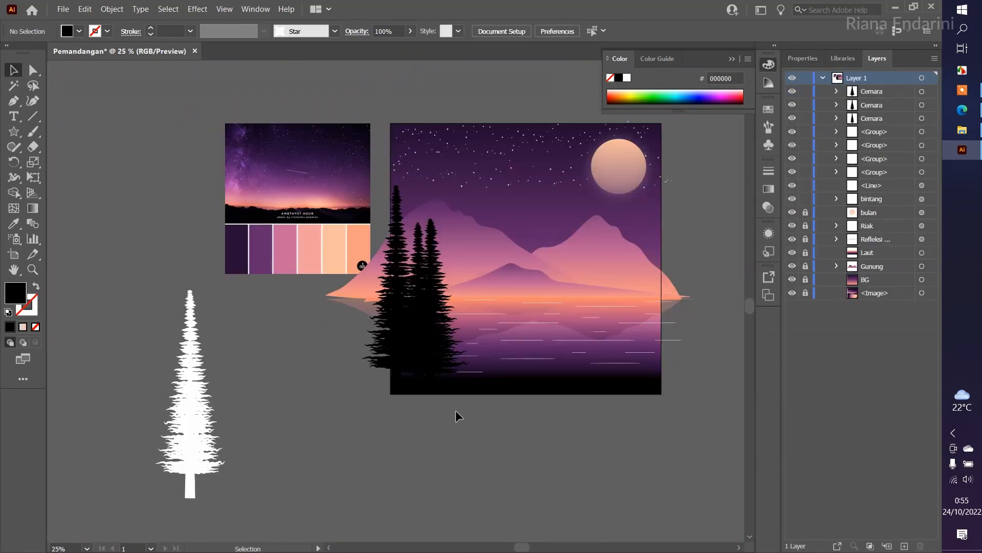
Step: Refine the position and size of the trees in the left cluster so they overlap at different heights
drag(434, 301, 437, 301)
click(416, 294)
drag(386, 222, 377, 201)
drag(452, 202, 449, 208)
drag(410, 300, 405, 298)
drag(405, 297, 444, 301)
click(471, 411)
click(466, 426)
scroll(455, 418, up, 4)
drag(235, 278, 229, 280)
drag(304, 256, 302, 258)
click(445, 333)
scroll(445, 333, down, 4)
Step: Adjust the left cluster's spacing and place two smaller tree copies at the artboard's right edge
drag(404, 277, 416, 256)
drag(395, 186, 441, 187)
mouse_move(432, 203)
mouse_down()
mouse_move(449, 203)
mouse_move(436, 216)
mouse_up()
drag(451, 221, 430, 220)
key(v)
drag(396, 153, 359, 132)
key(ctrl+shift+a)
drag(435, 318, 666, 344)
key(ctrl+shift+a)
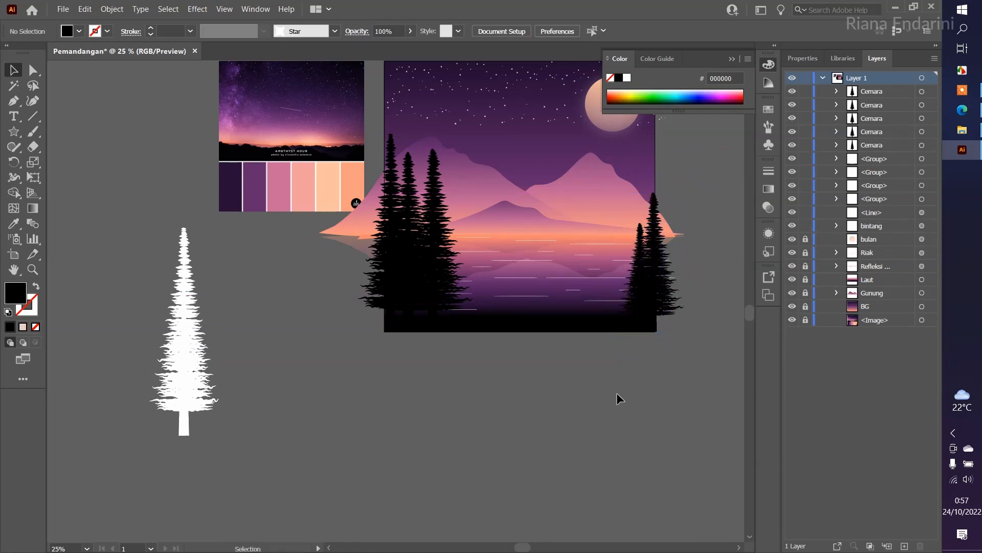
Step: Group all parts of the white tree beside the artboard
scroll(594, 384, up, 1)
scroll(593, 384, right, 1)
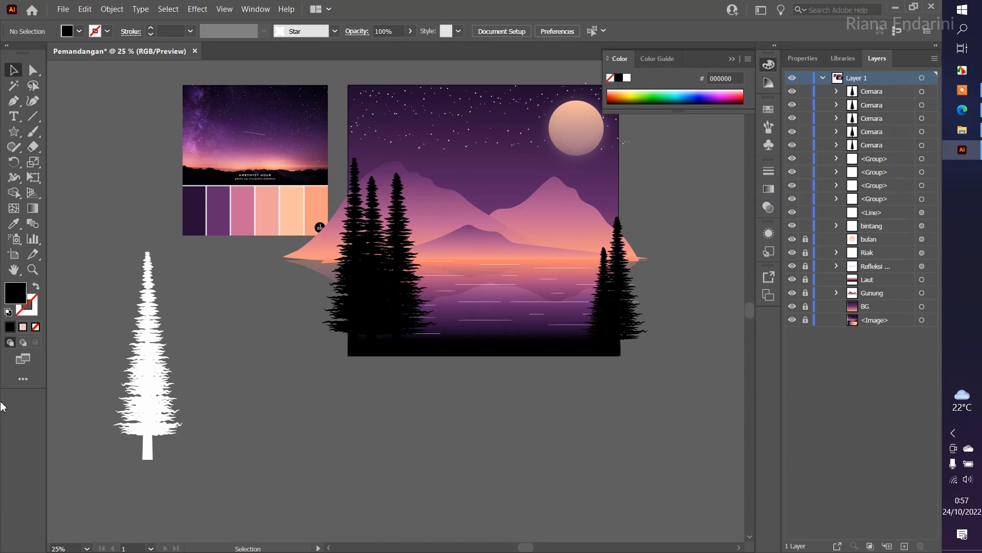
drag(59, 239, 60, 239)
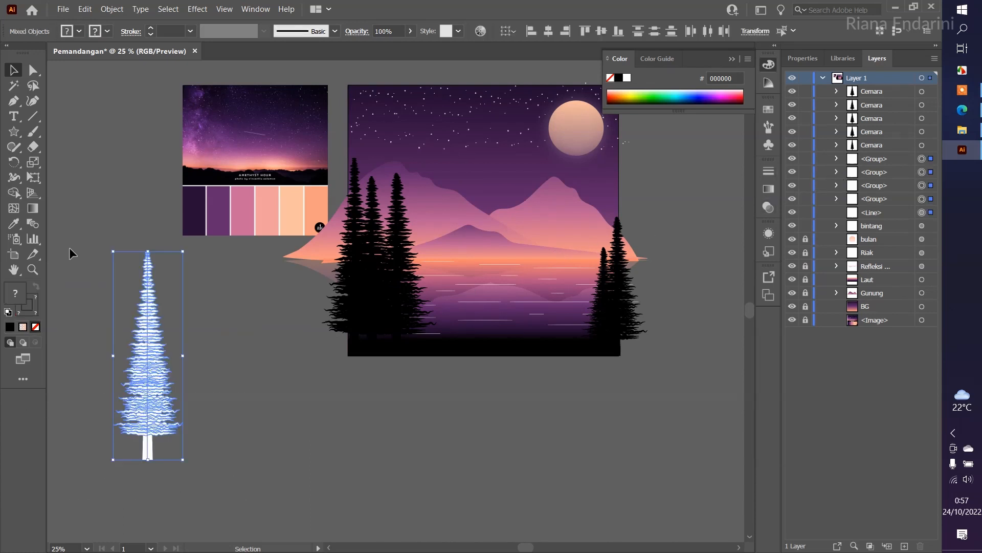
key(ctrl+g)
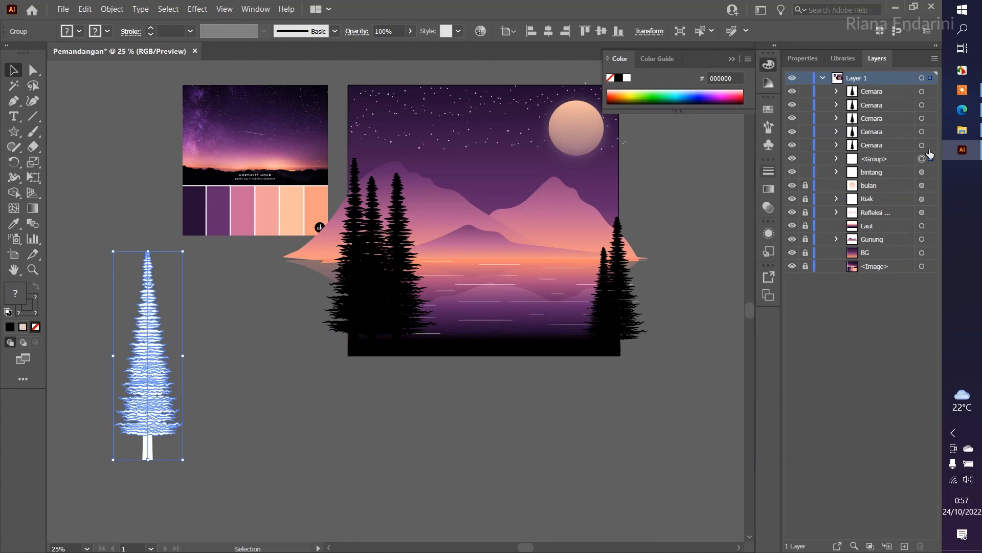
click(873, 161)
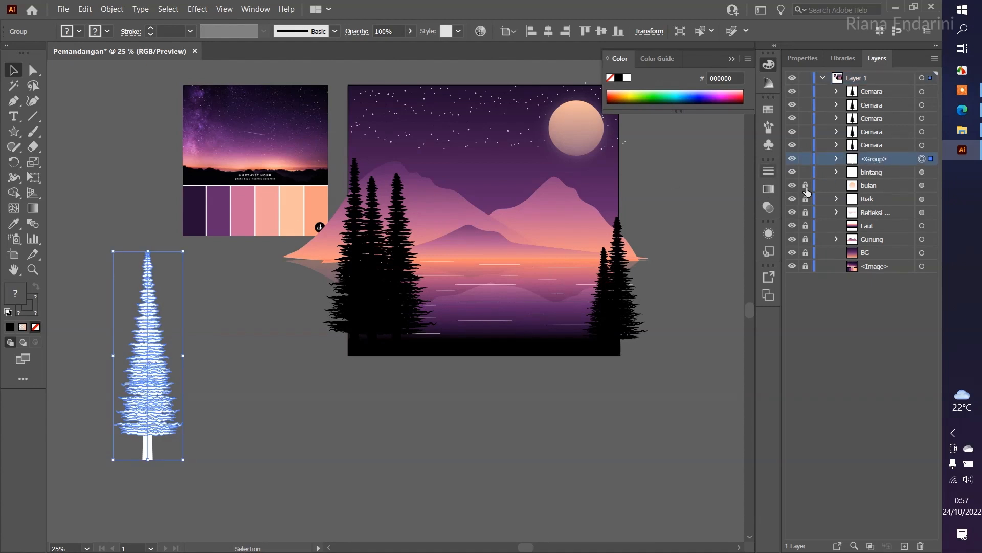
Step: Unlock all scene objects from bulan down to BG, leaving the reference image locked
drag(806, 185, 811, 254)
key(space)
drag(706, 204, 692, 218)
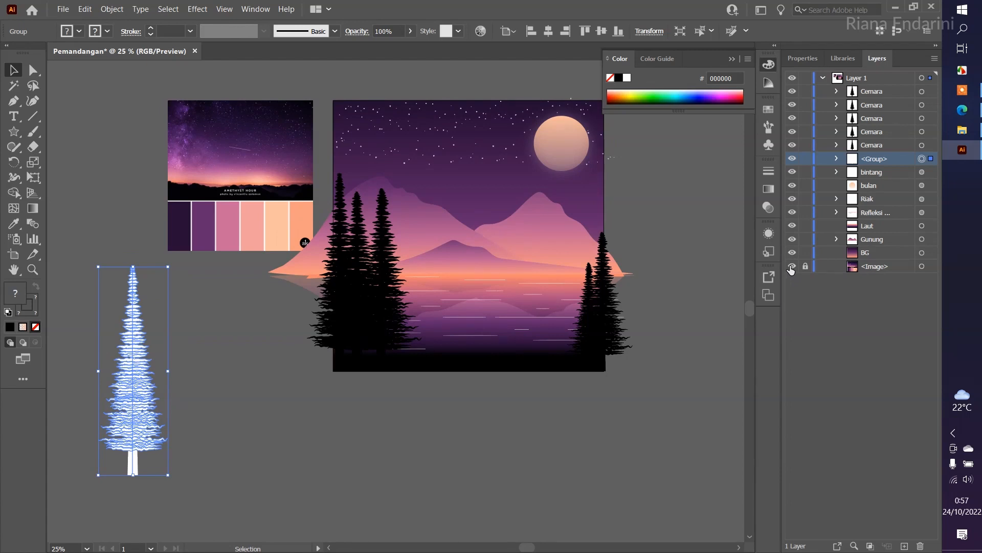
Step: Hide the reference image and the white tree group
click(792, 266)
click(176, 436)
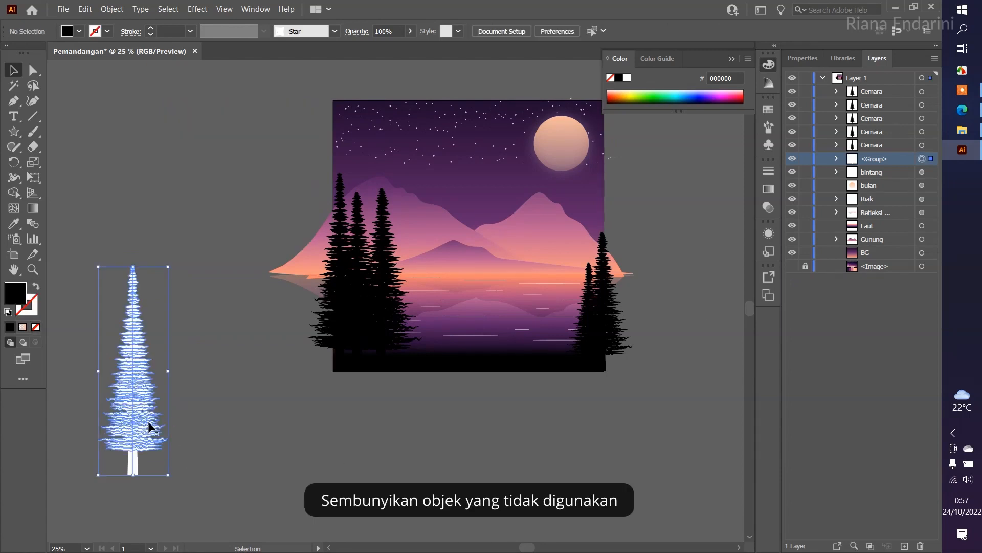
click(793, 159)
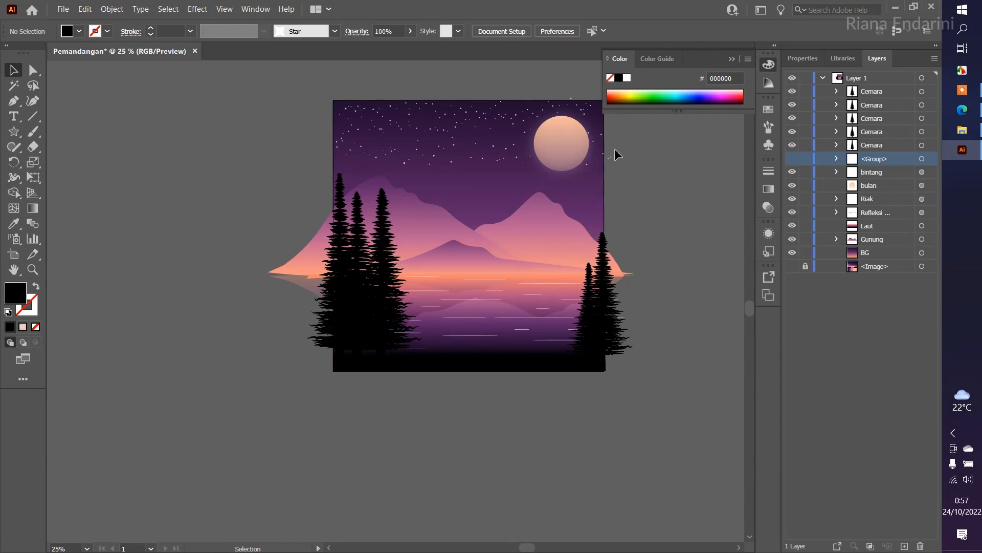
drag(378, 148, 339, 169)
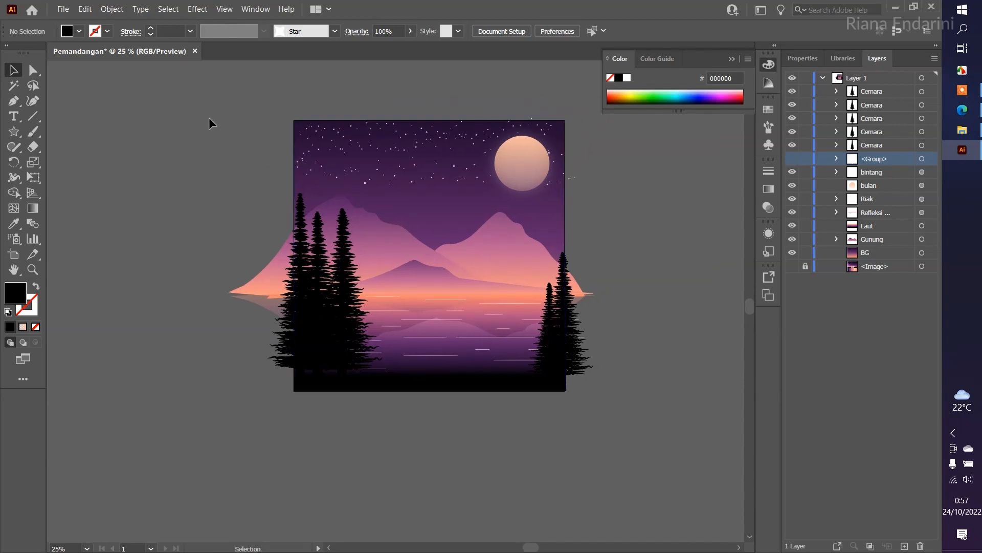
Step: Select all the illustration's artwork except the BG rectangle and cut it
drag(367, 280, 544, 407)
drag(624, 439, 634, 441)
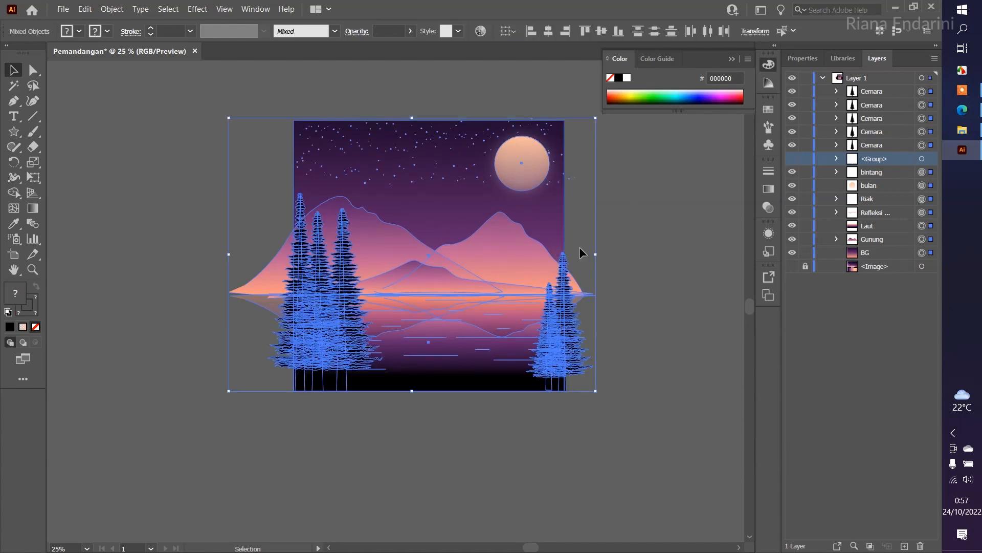
shift+click(548, 225)
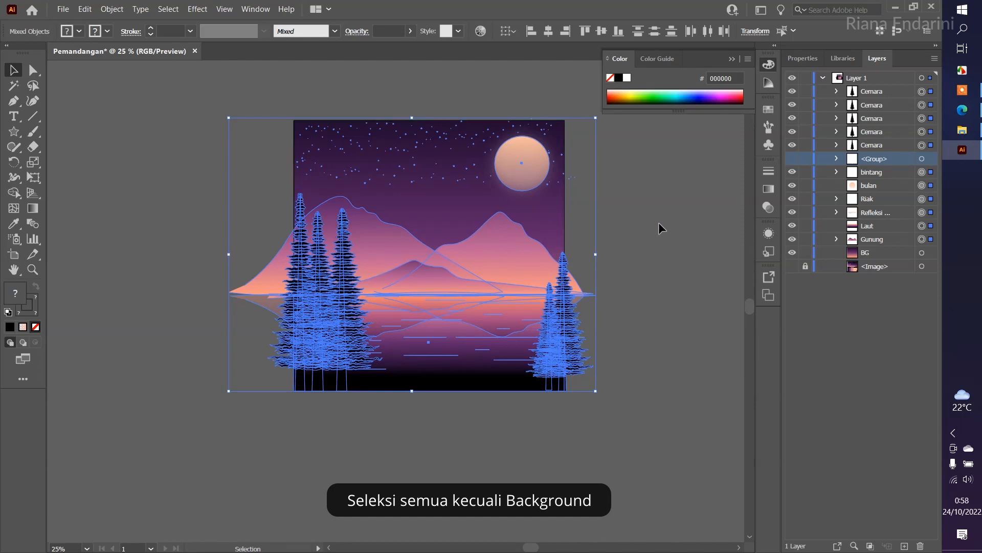
key(ctrl)
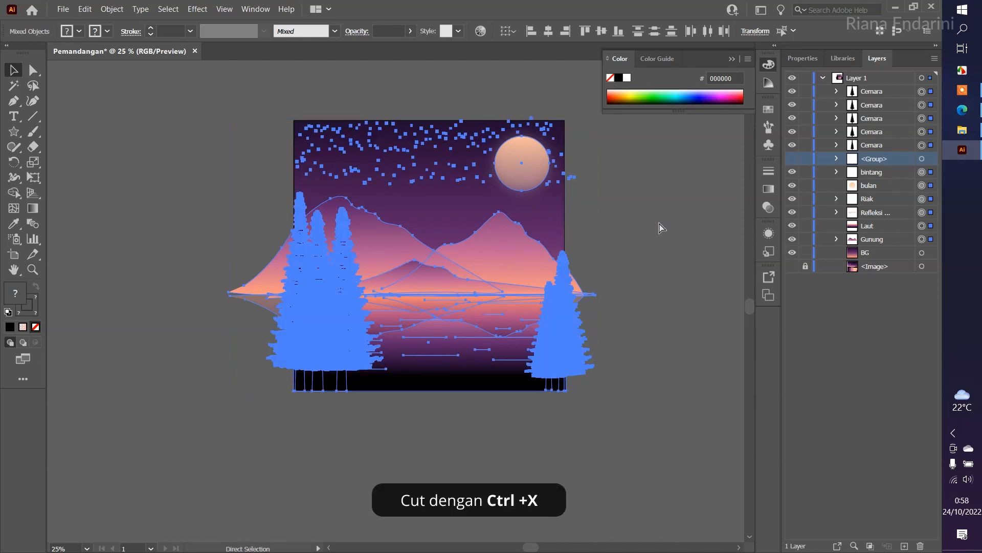
key(ctrl+x)
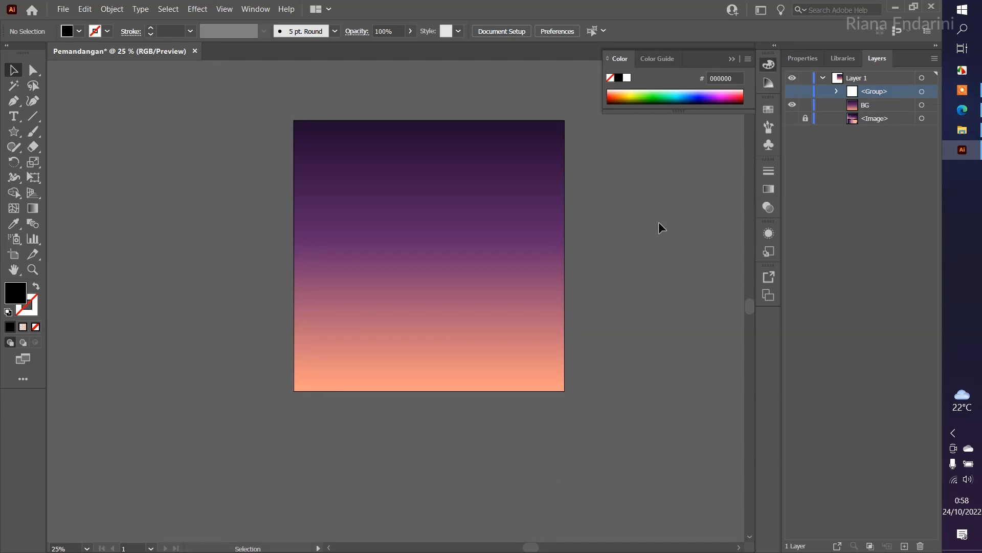
Step: Switch the BG rectangle to Draw Inside mode and paste the cut artwork into it
click(497, 236)
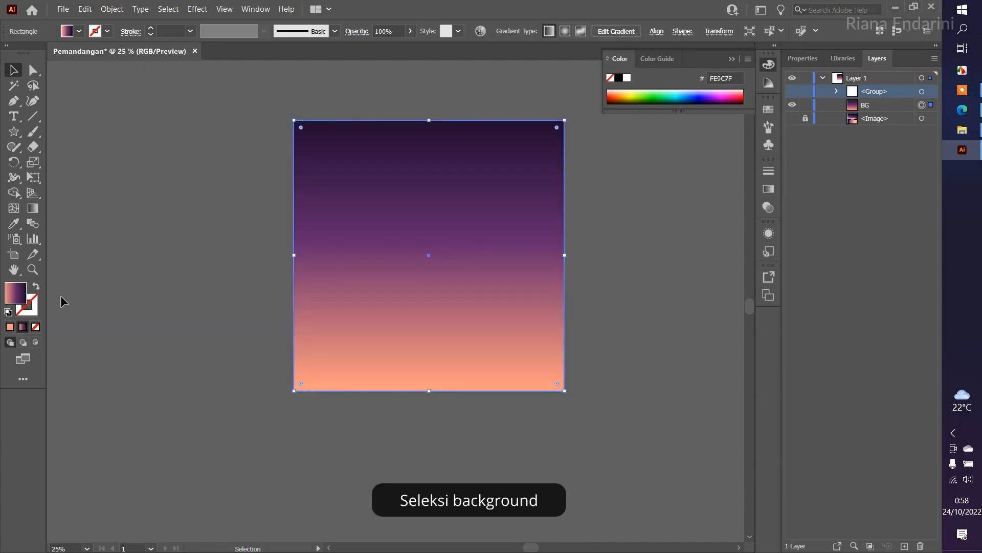
click(38, 343)
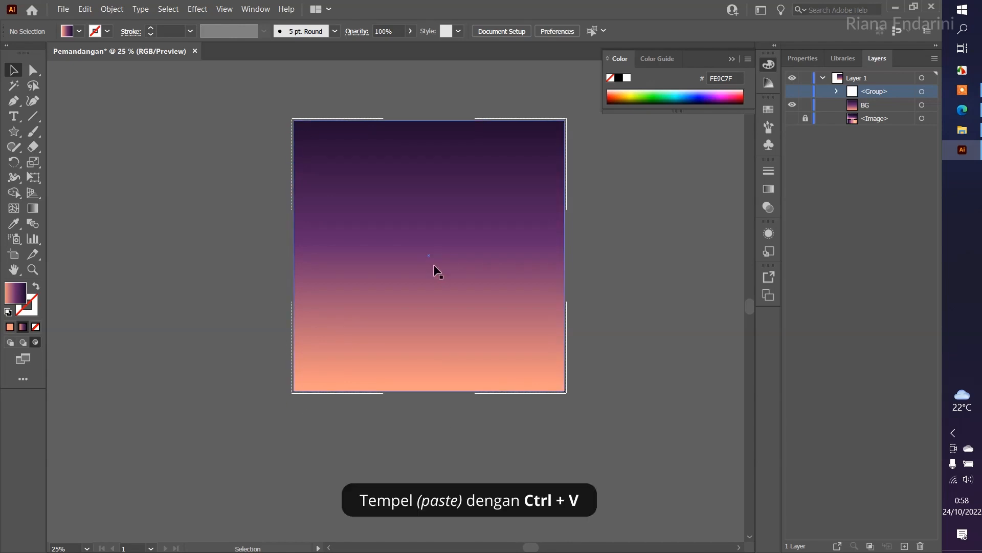
key(ctrl+v)
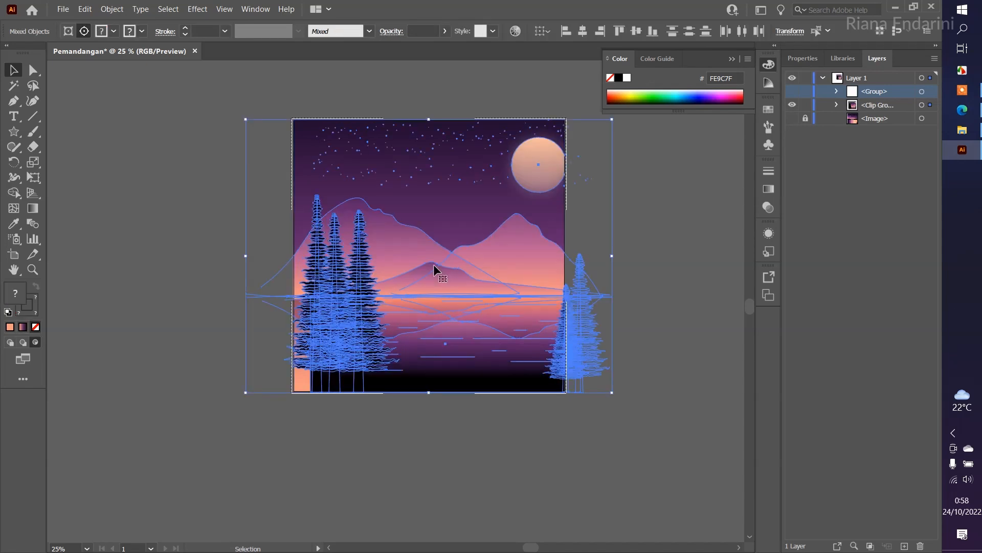
Step: Align the pasted artwork with the left and lower edges of the background rectangle
scroll(305, 417, up, 3)
scroll(322, 382, up, 6)
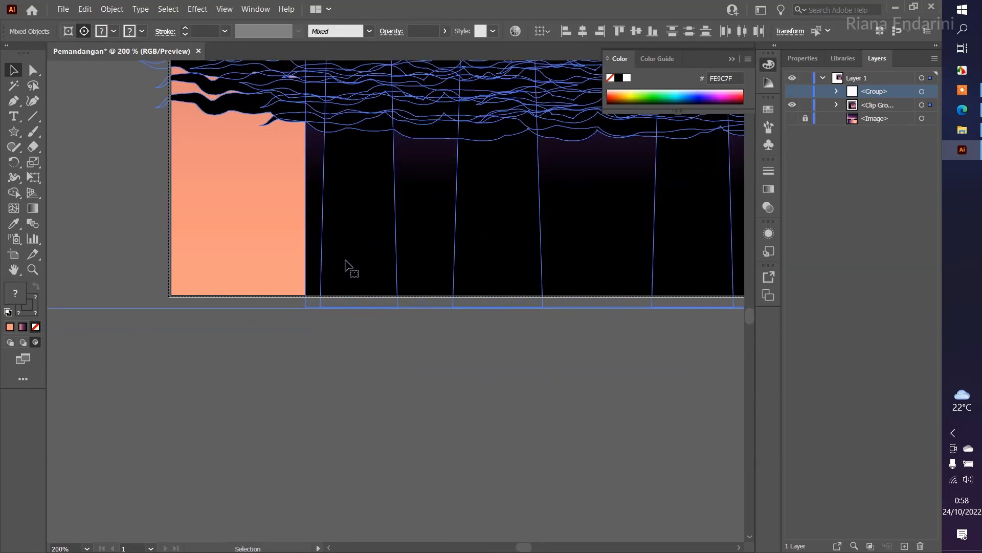
drag(353, 263, 219, 265)
scroll(219, 266, down, 6)
scroll(385, 262, up, 5)
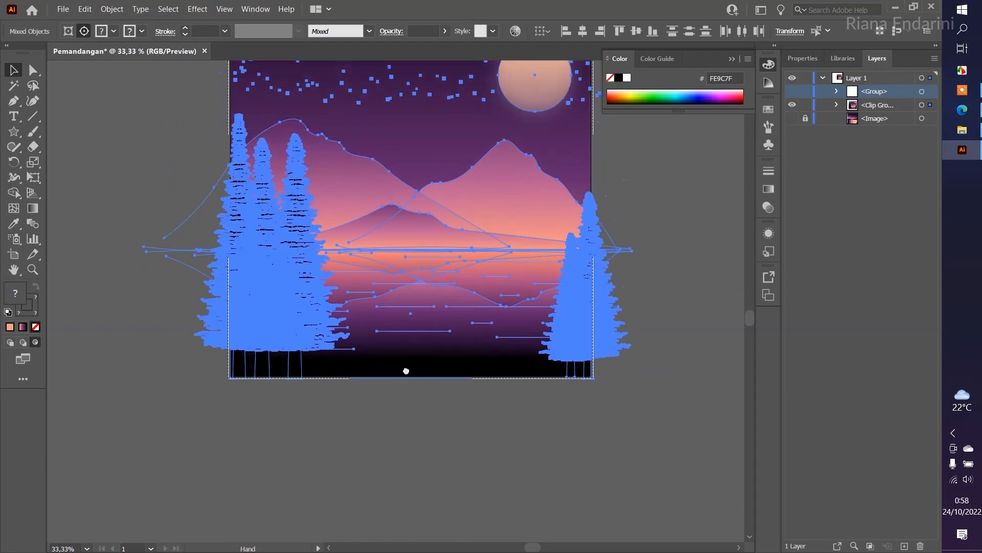
click(674, 198)
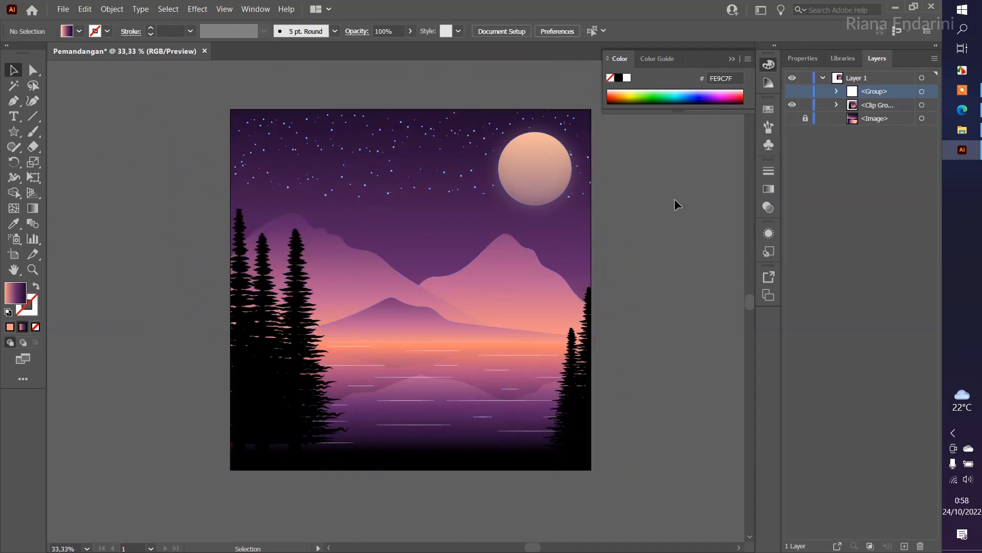
scroll(675, 200, down, 1)
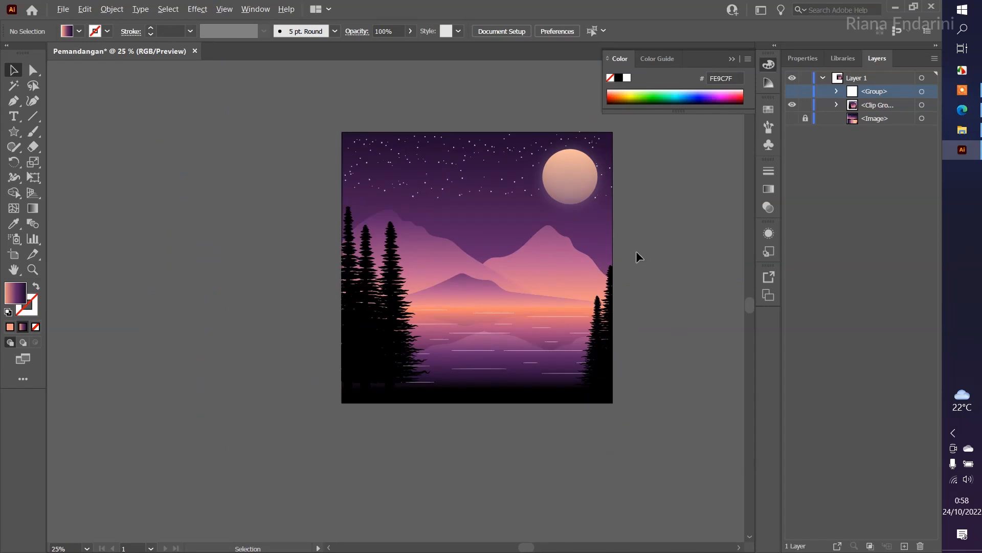
scroll(340, 263, up, 3)
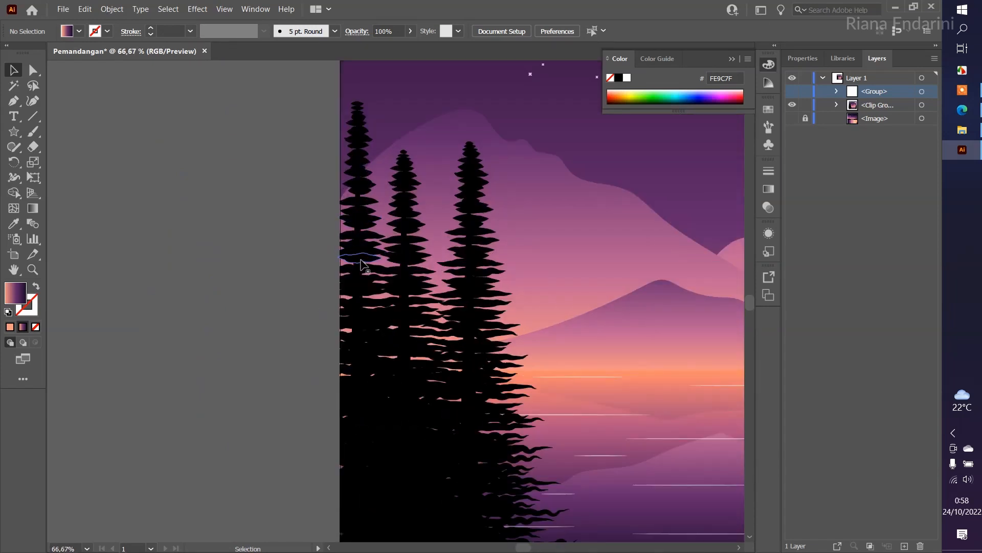
scroll(388, 146, down, 2)
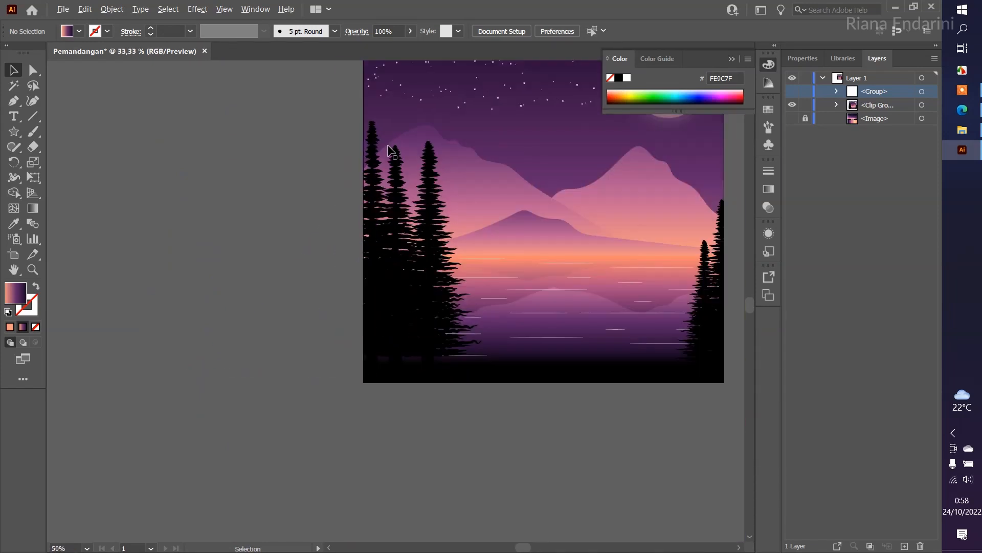
drag(392, 151, 440, 250)
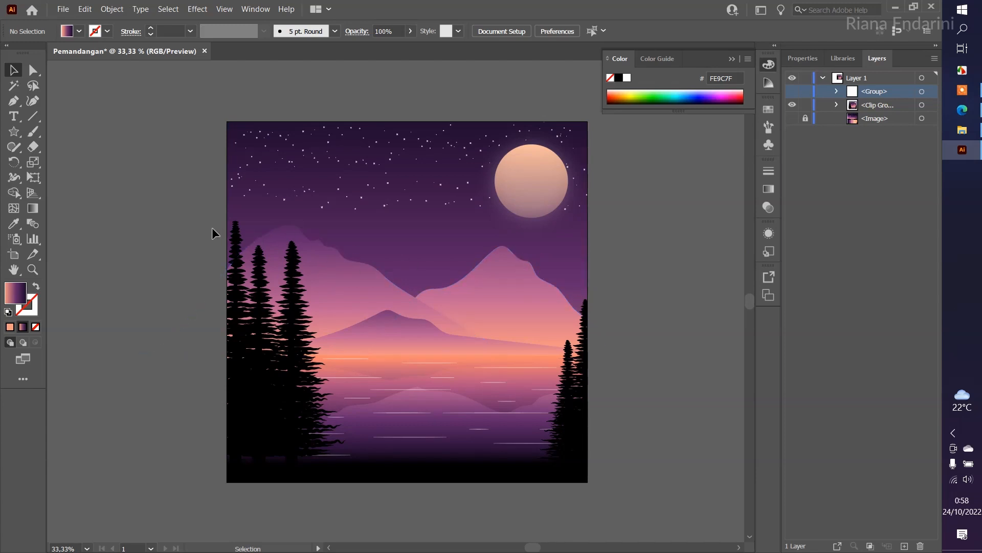
Step: Isolate the leftmost tree inside the clip group and reposition its upper foliage tiers to tidy the treetop
scroll(215, 237, up, 1)
scroll(221, 239, up, 4)
double_click(329, 236)
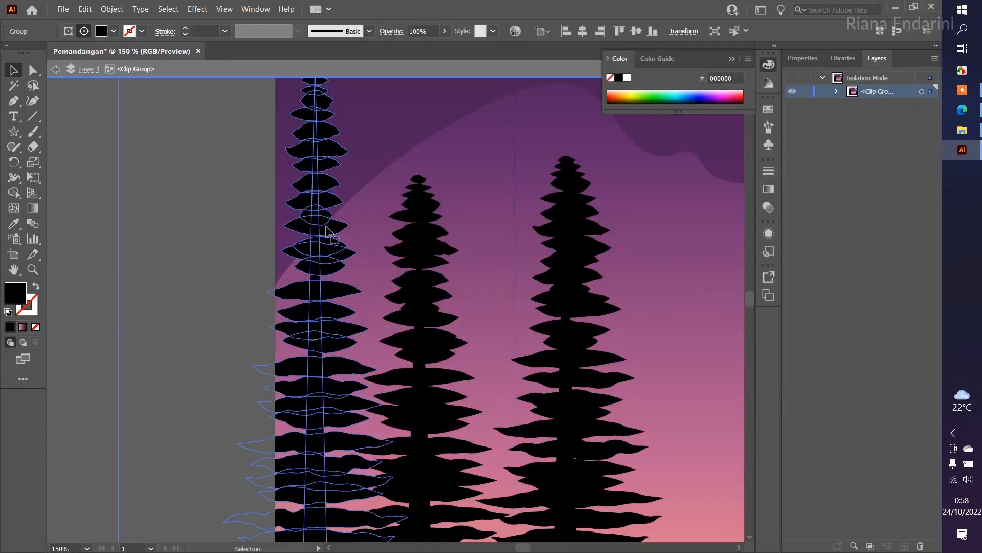
double_click(329, 235)
click(329, 235)
drag(329, 235, 327, 129)
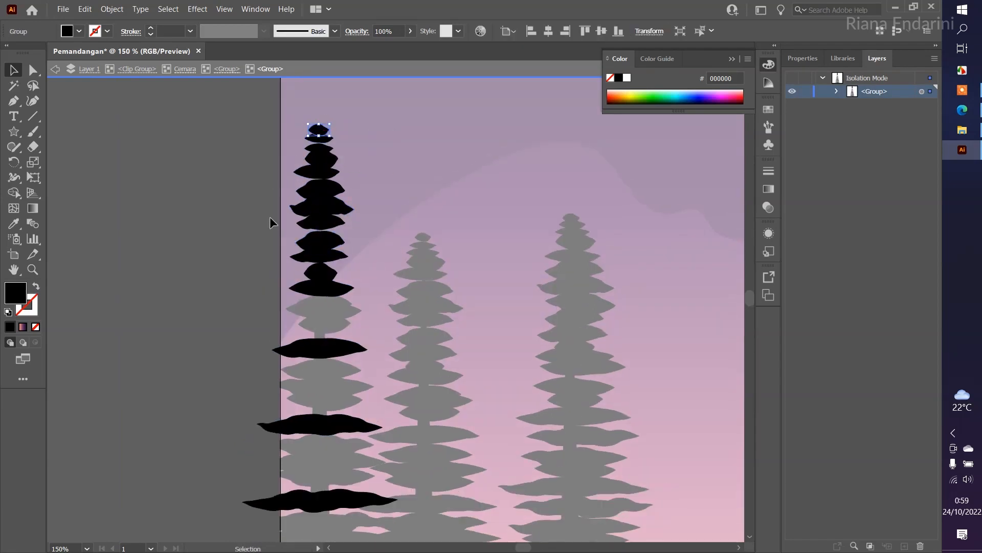
double_click(260, 228)
click(337, 270)
double_click(338, 270)
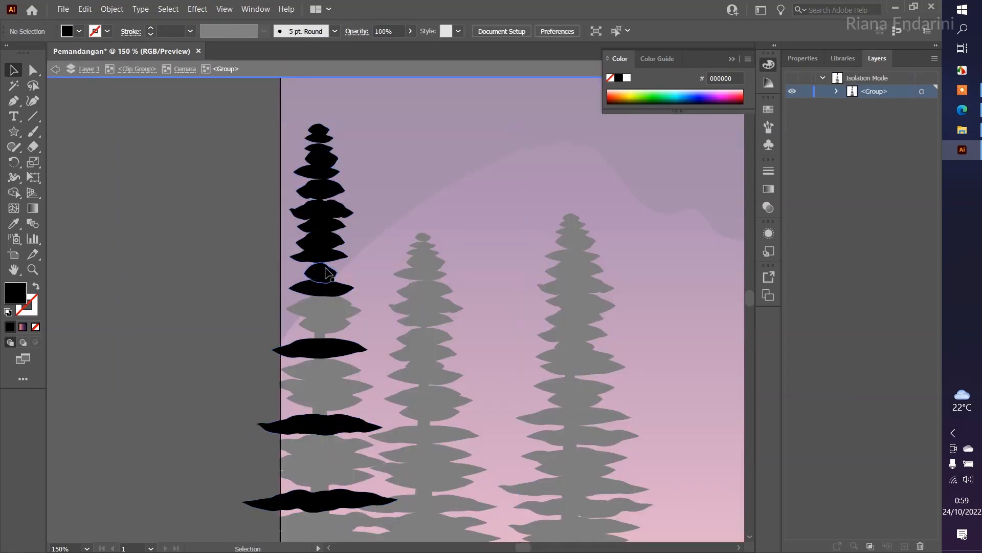
drag(343, 271, 327, 286)
click(313, 322)
double_click(195, 308)
scroll(247, 309, down, 5)
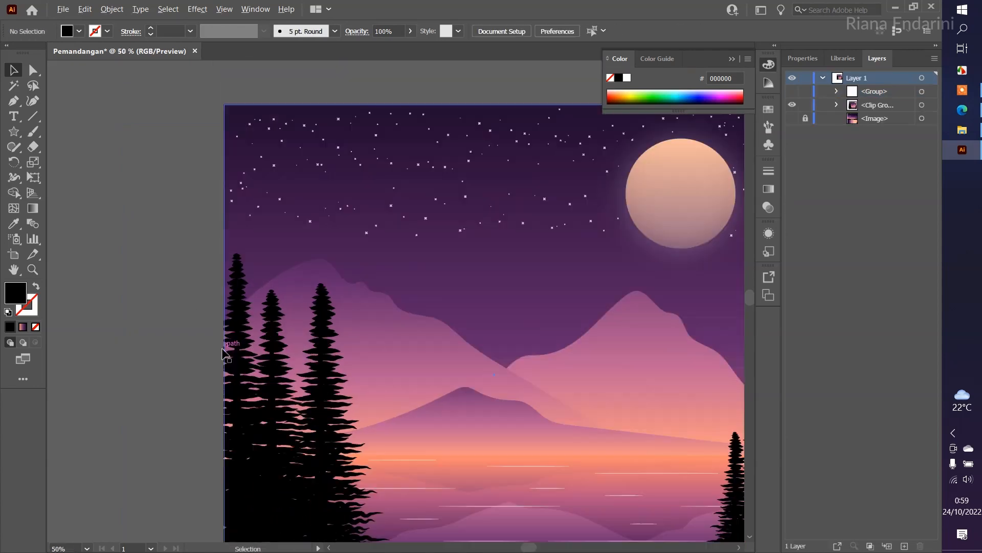
Step: Isolate the leftmost tree's lower foliage group and shift its tiers slightly down and to the right to tidy the tree
scroll(248, 309, up, 6)
double_click(248, 309)
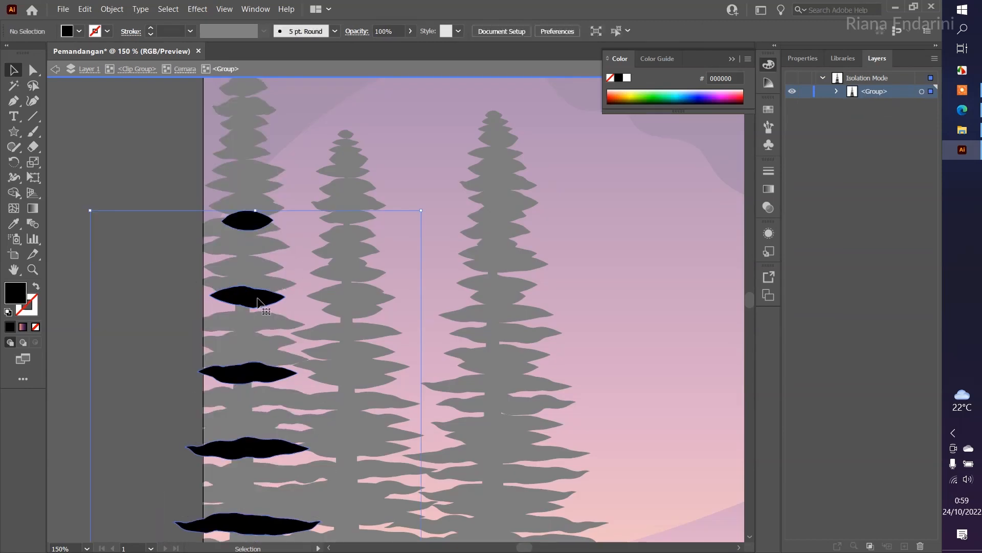
click(254, 302)
drag(255, 301, 276, 313)
key(Escape)
key(ctrl+0)
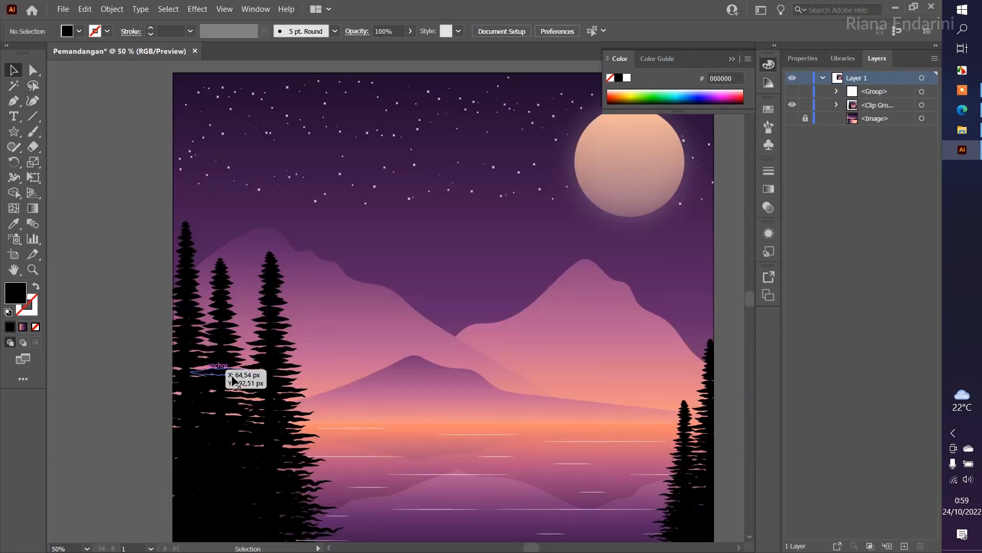
Step: Save the document as Pemandangan in Adobe Illustrator format in the Pertemuan 7 folder, with Illustrator 2020 compatibility
click(62, 12)
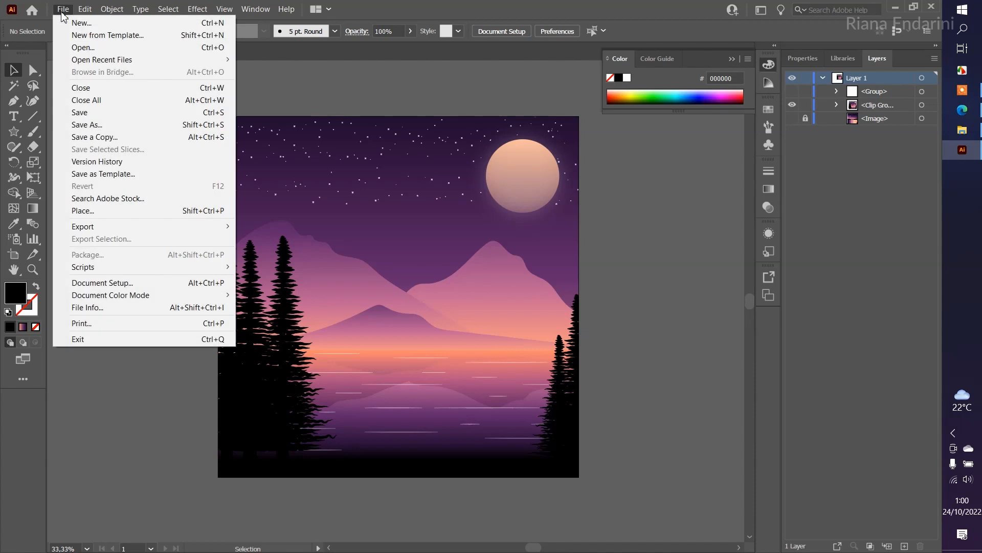
click(94, 123)
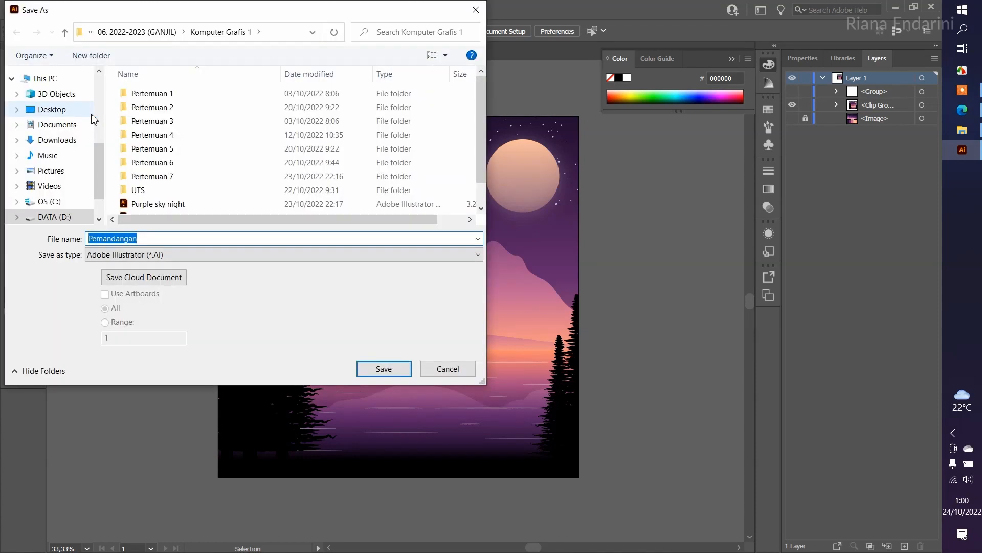
double_click(139, 176)
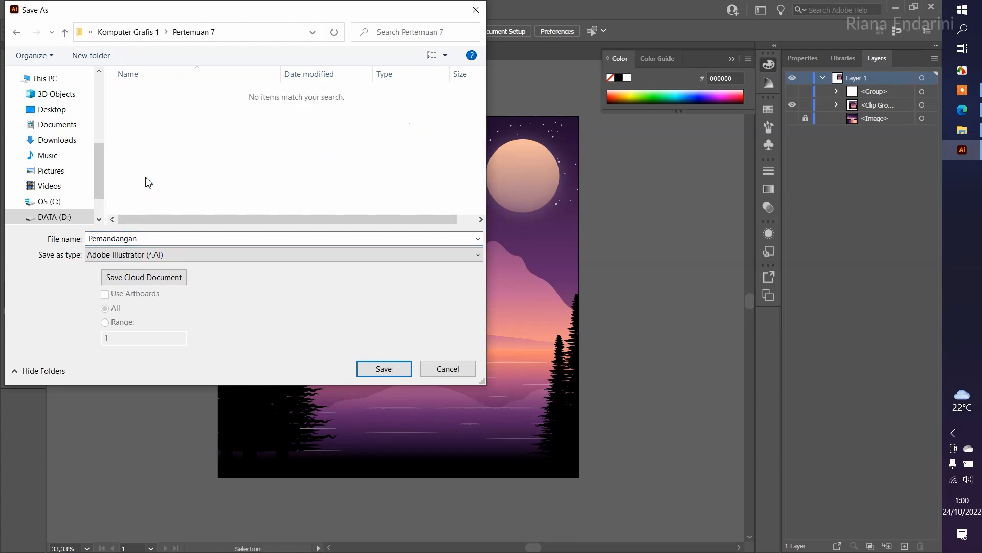
click(379, 369)
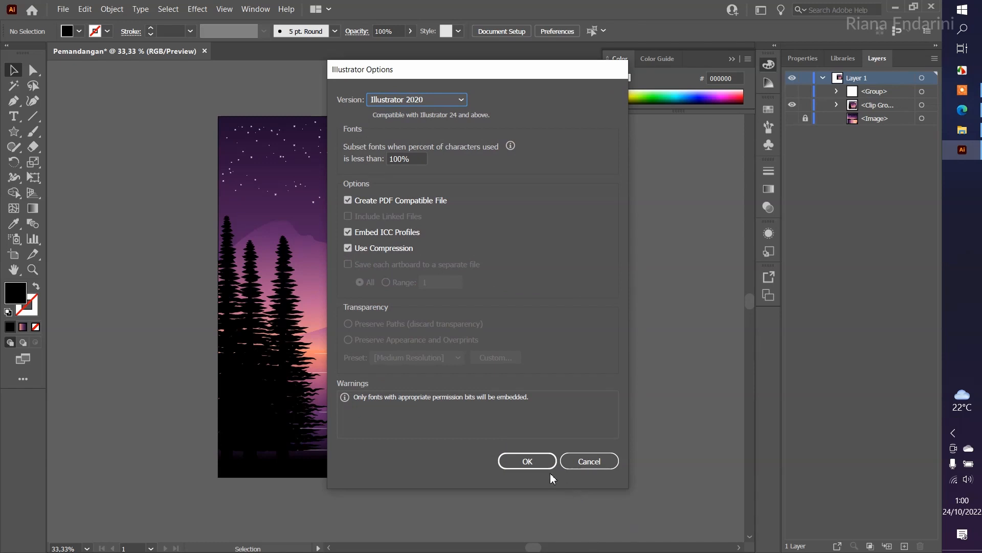
click(542, 463)
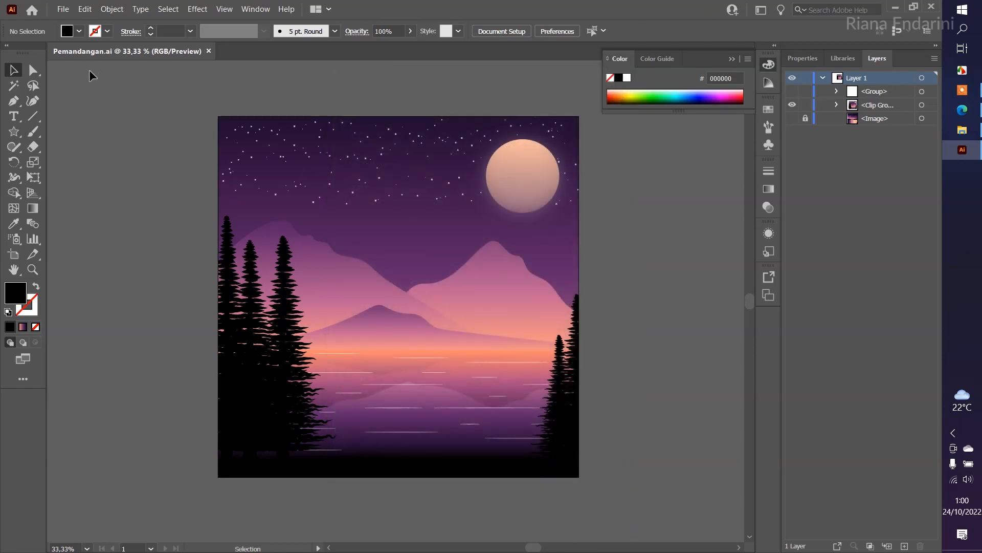
Step: Export all artboards as a JPEG named Pemandangan in the Pertemuan 7 folder, using RGB, quality 10 and High (300 ppi) resolution
click(63, 9)
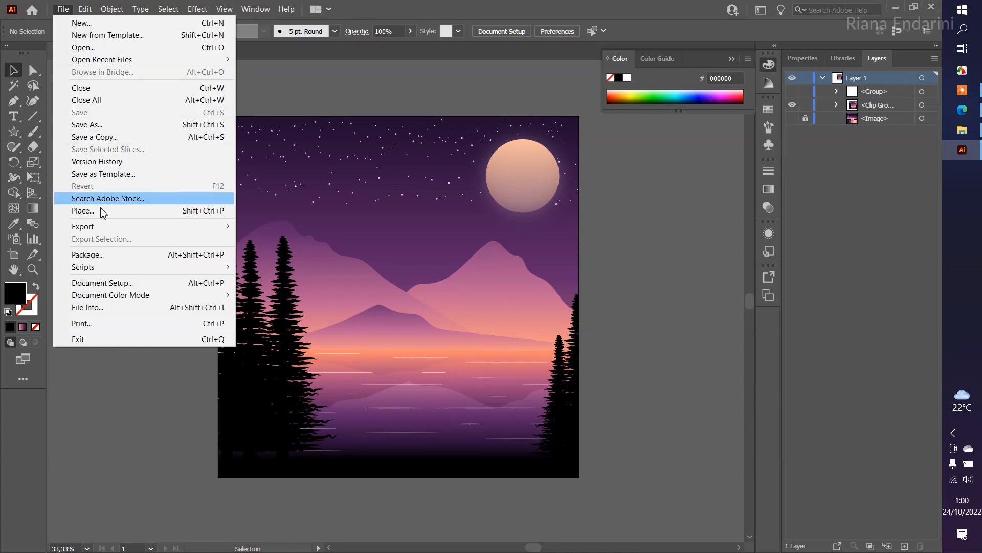
mouse_move(102, 227)
click(291, 240)
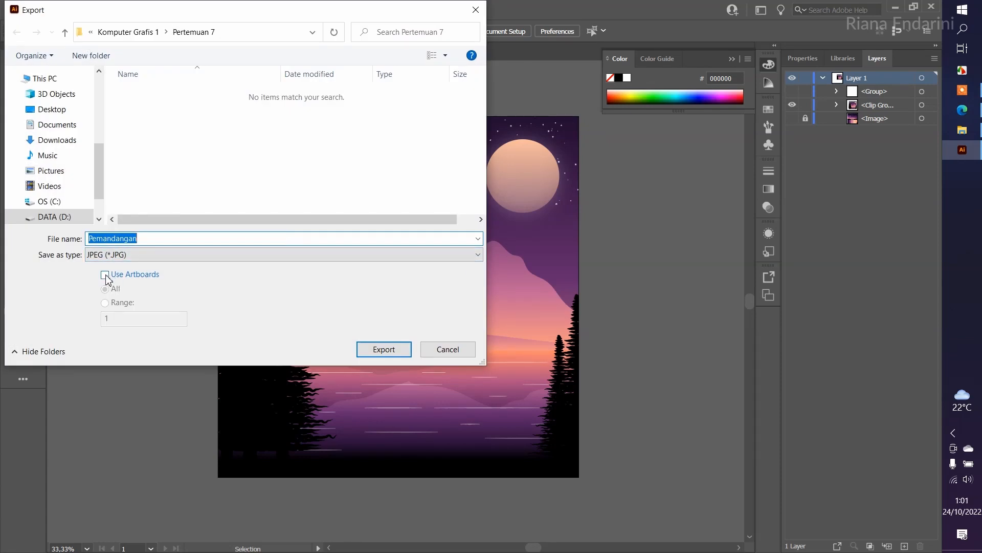
click(105, 276)
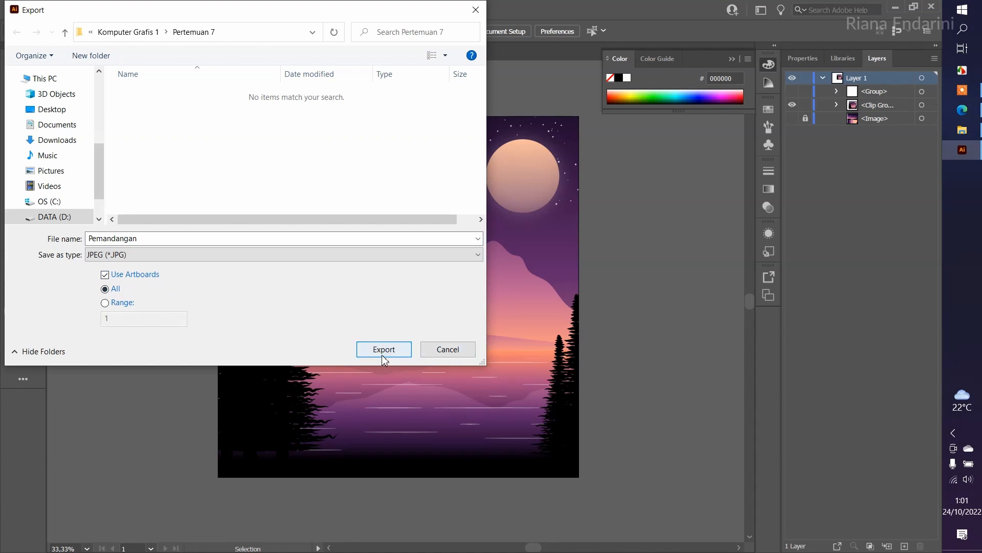
click(383, 352)
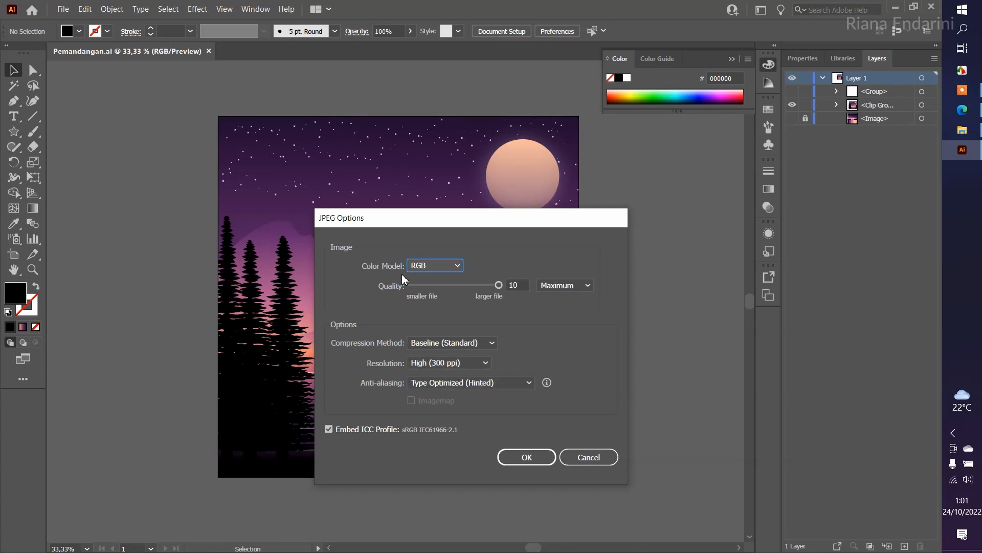
click(527, 457)
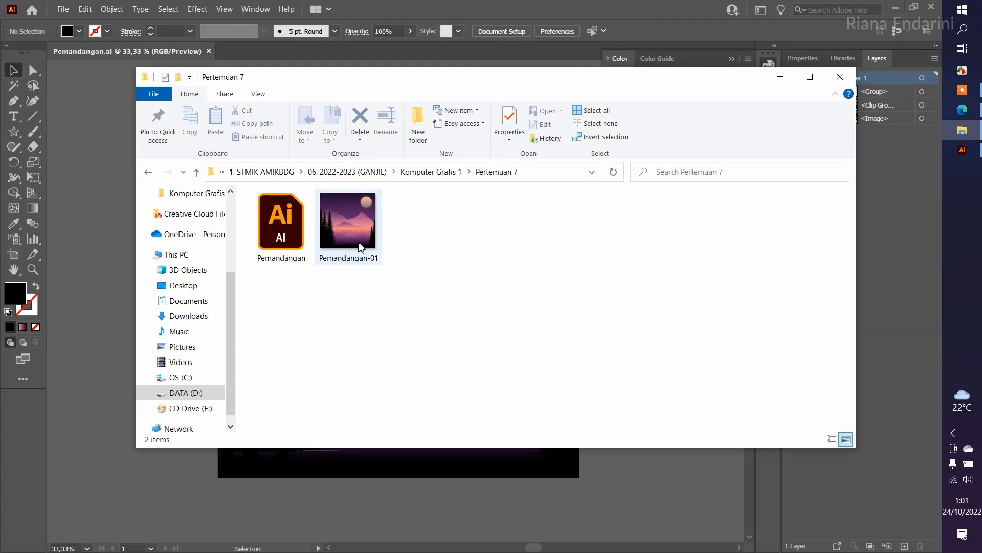
Step: Open the exported Pemandangan-01 image from the Pertemuan 7 folder in Photos to check it
double_click(361, 247)
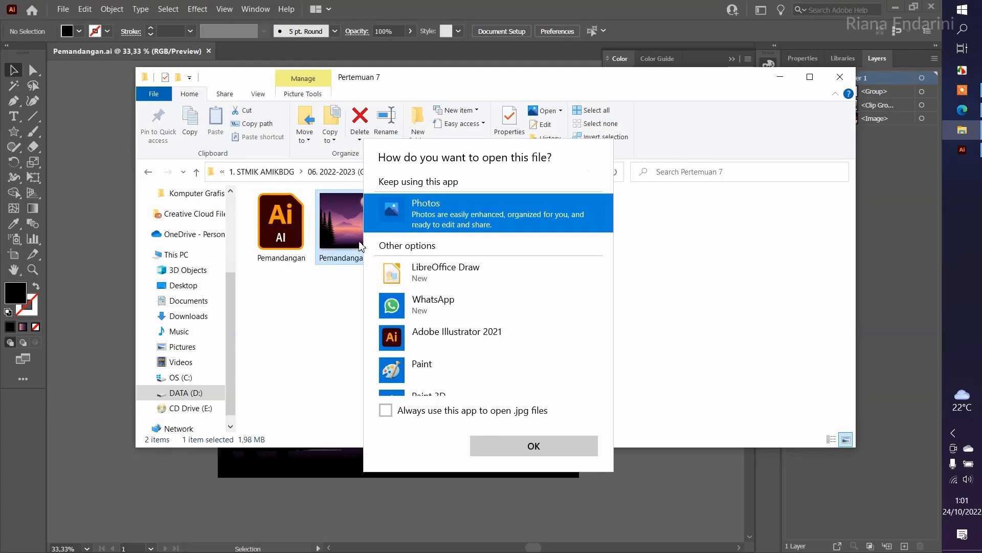
click(497, 445)
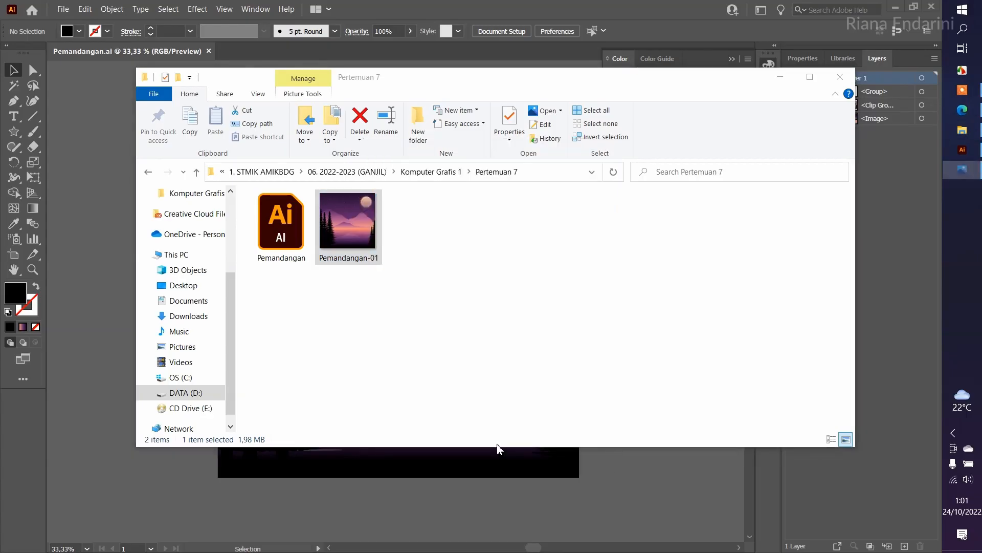